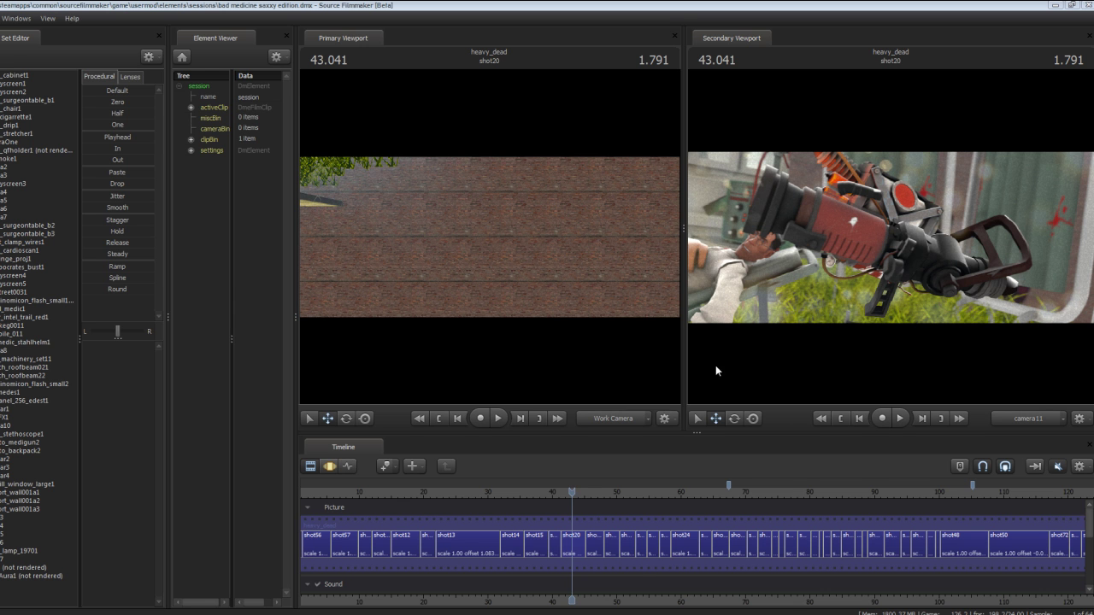
# Place the playhead at the start of shot21, at about 45.1 s on the timeline
pyautogui.click(592, 494)
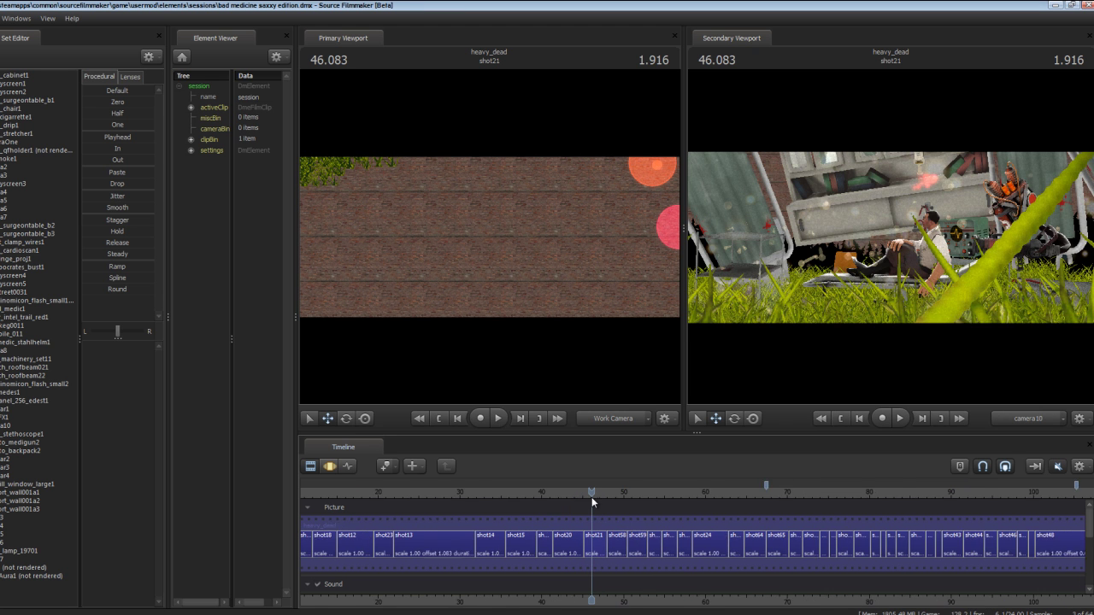
pyautogui.scroll(4, 588, 487)
pyautogui.moveTo(588, 483); pyautogui.dragTo(568, 488)
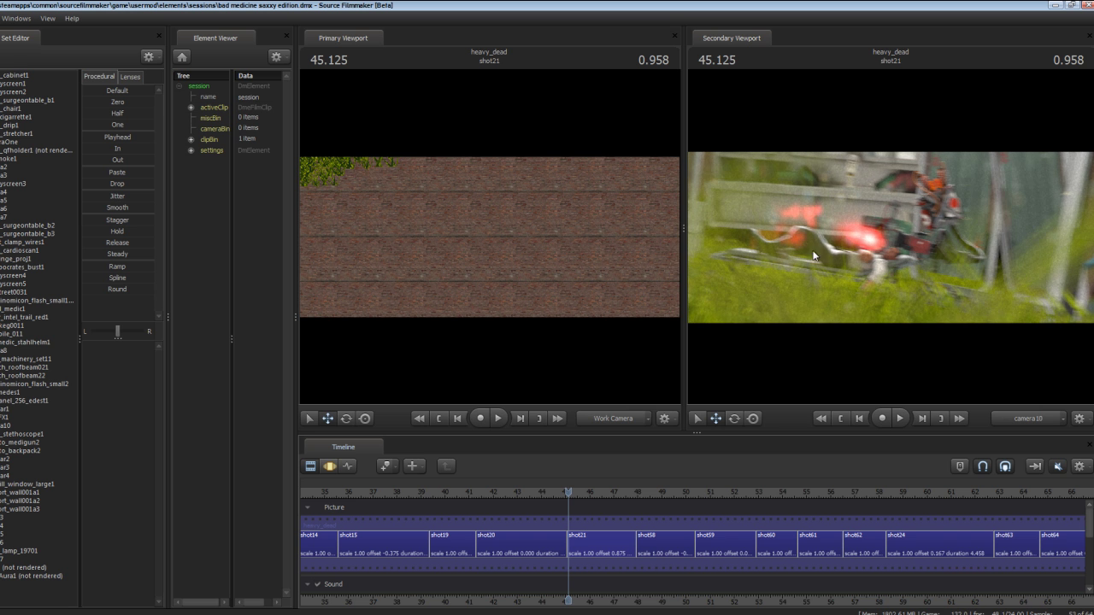
# Enlarge the secondary viewport and turn off Progressive Refinement for it
pyautogui.moveTo(684, 259); pyautogui.dragTo(445, 256)
pyautogui.rightClick(557, 273)
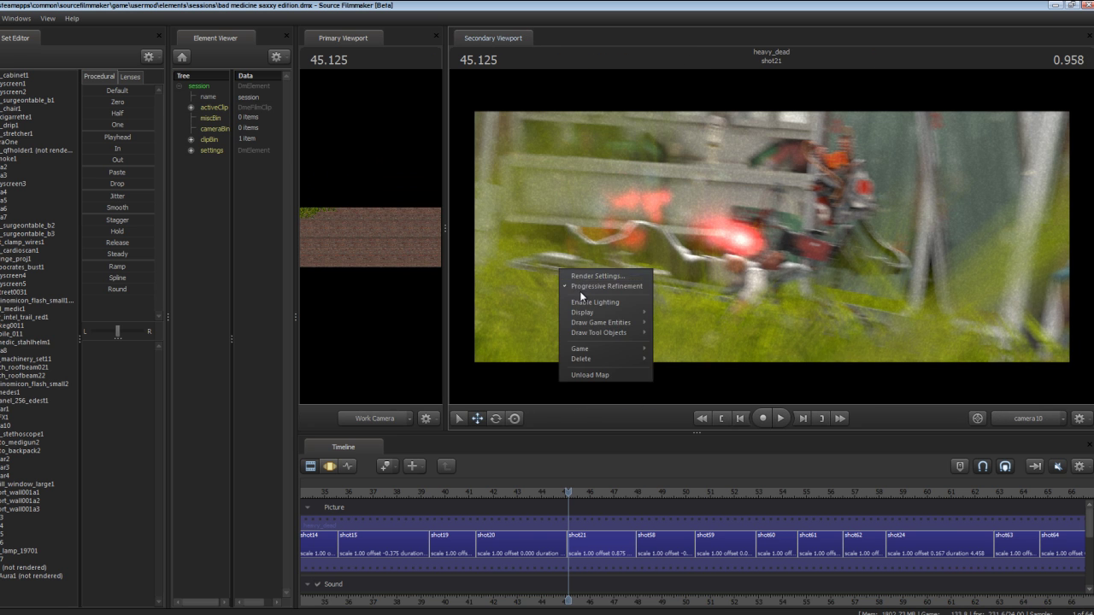
pyautogui.click(578, 286)
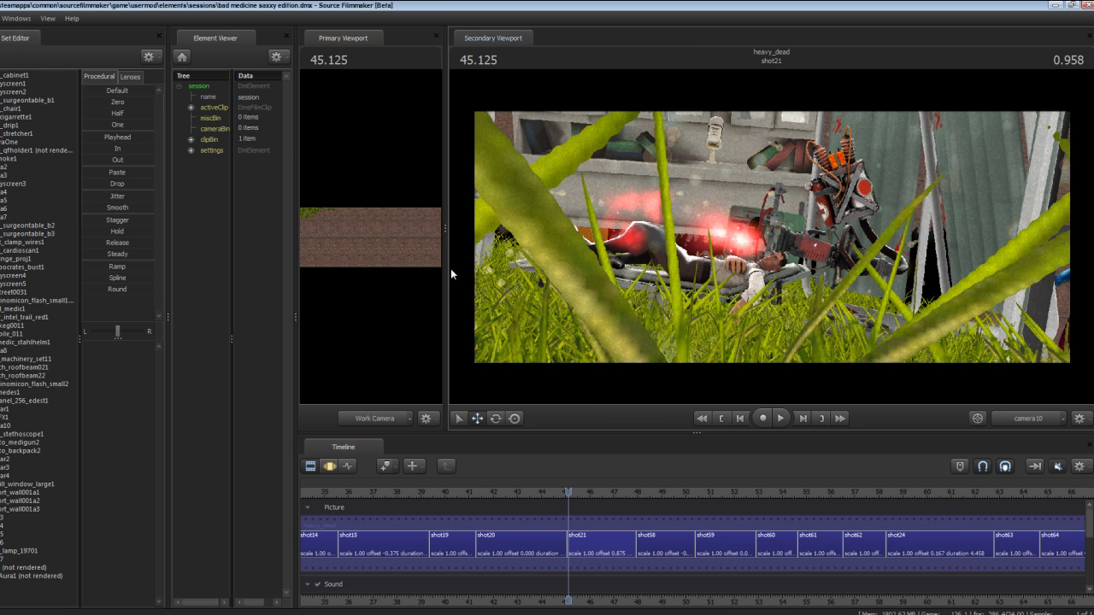
pyautogui.moveTo(449, 269); pyautogui.dragTo(327, 254)
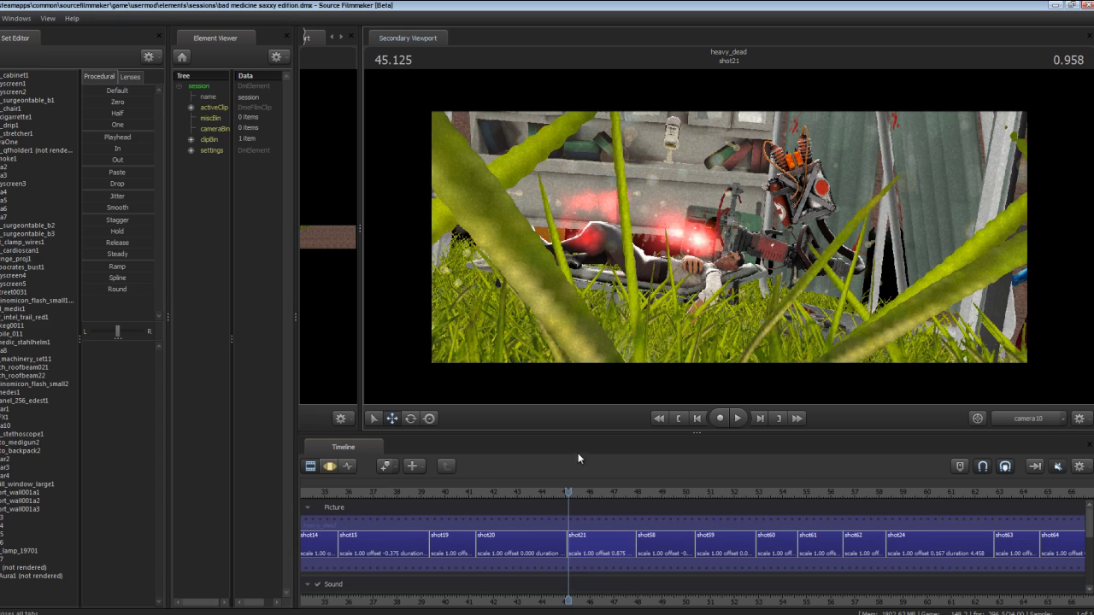
# Play back shot21 through camera10 and pause within the shot at about 46.4 s
pyautogui.press('space')
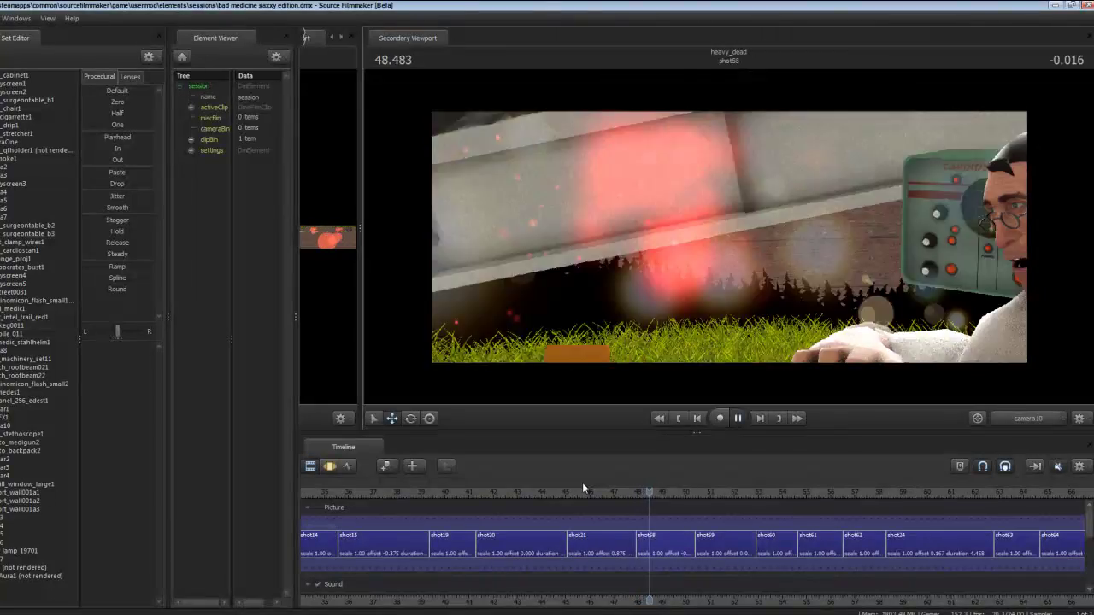
pyautogui.click(586, 493)
pyautogui.press('space')
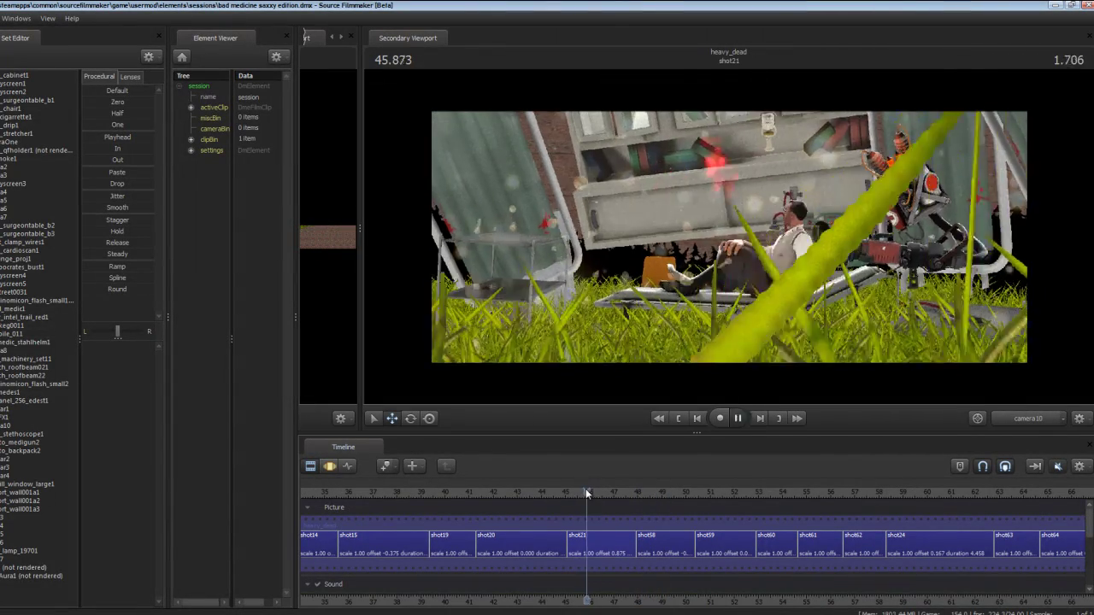
pyautogui.press('space')
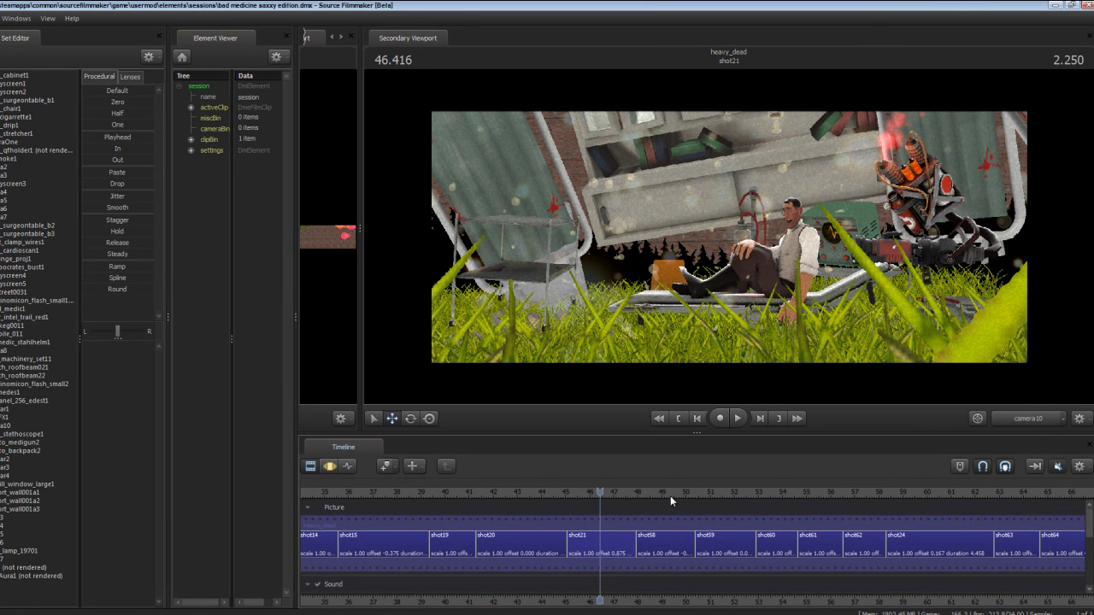
# Select the shot21 clip and switch the timeline to the Motion Editor
pyautogui.scroll(3, 669, 495)
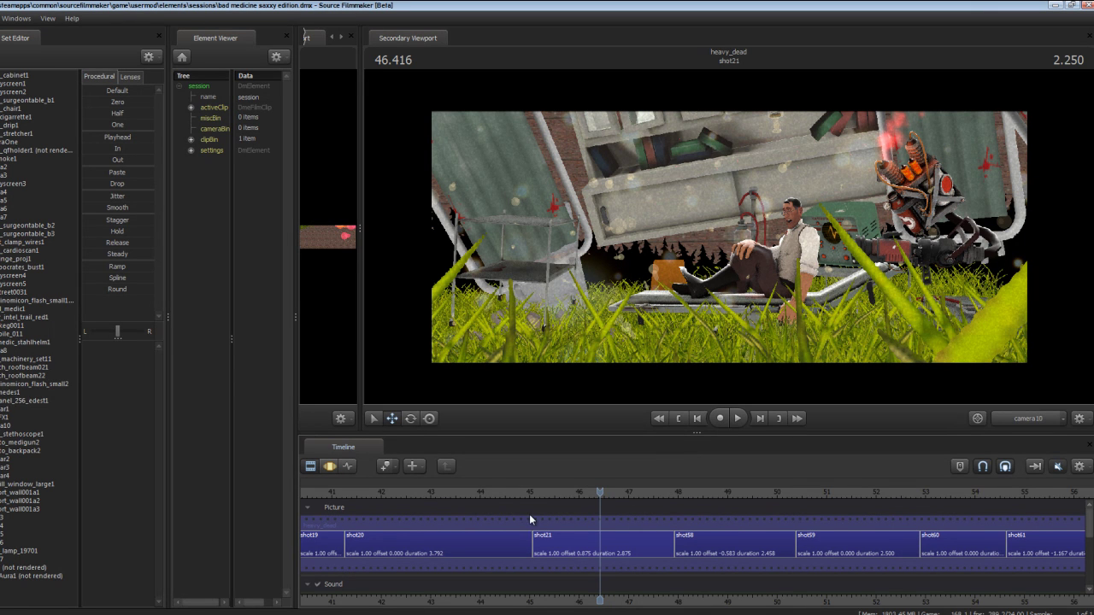
pyautogui.click(615, 532)
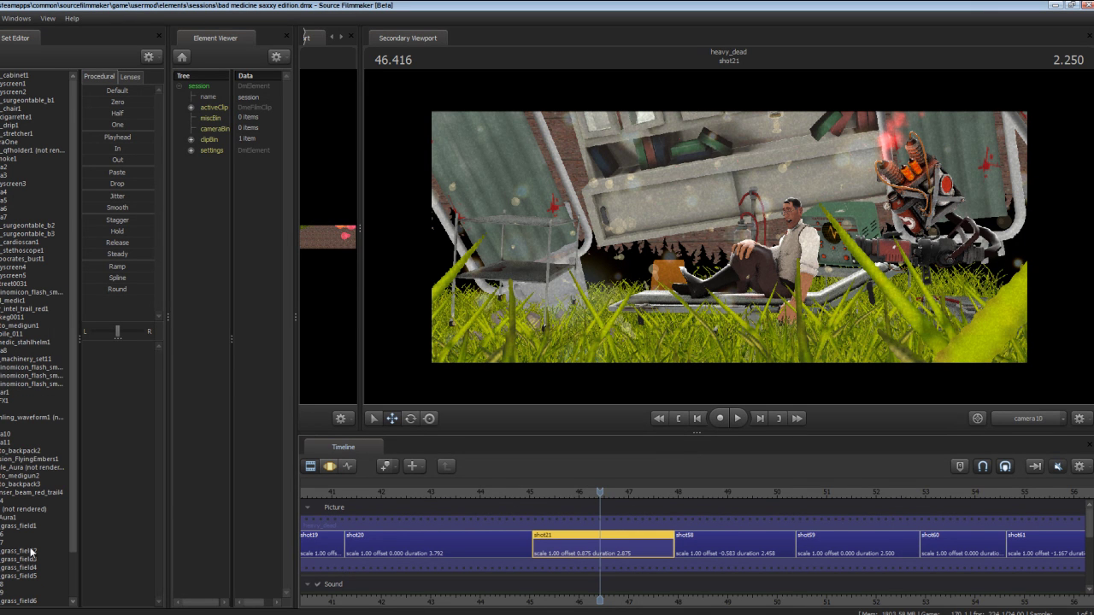
pyautogui.click(333, 468)
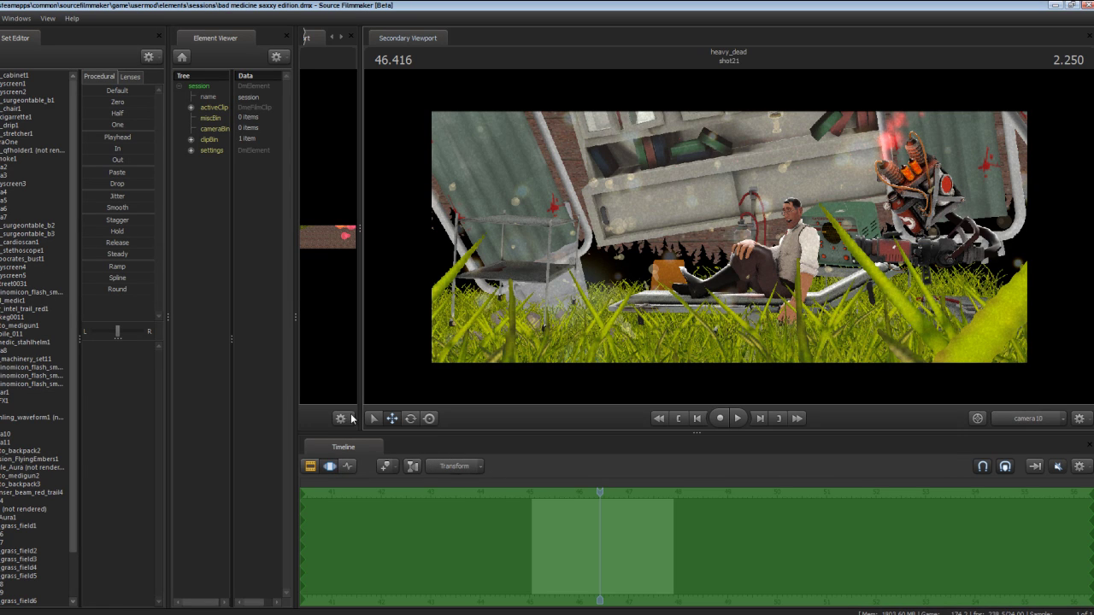
# Enlarge the primary viewport and aim the work camera at the red particle effect
pyautogui.moveTo(363, 352); pyautogui.dragTo(893, 342)
pyautogui.moveTo(728, 322); pyautogui.dragTo(803, 294)
pyautogui.moveTo(596, 243); pyautogui.dragTo(596, 243)
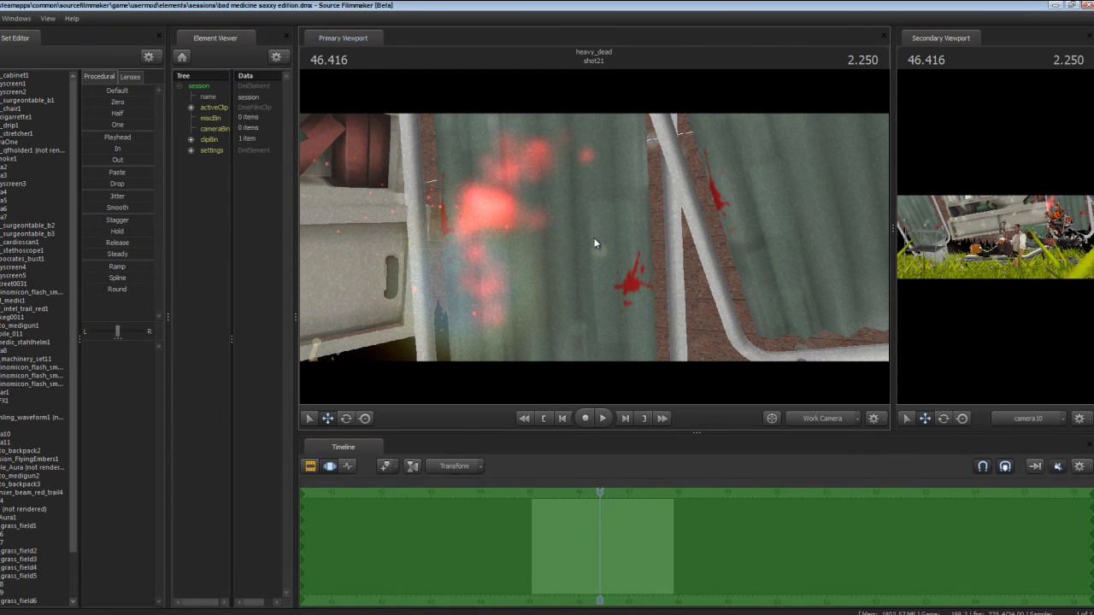
# Select the crow's Crow.Humerus_R bone at the red particles and locate it among the crow's controls
pyautogui.click(486, 219)
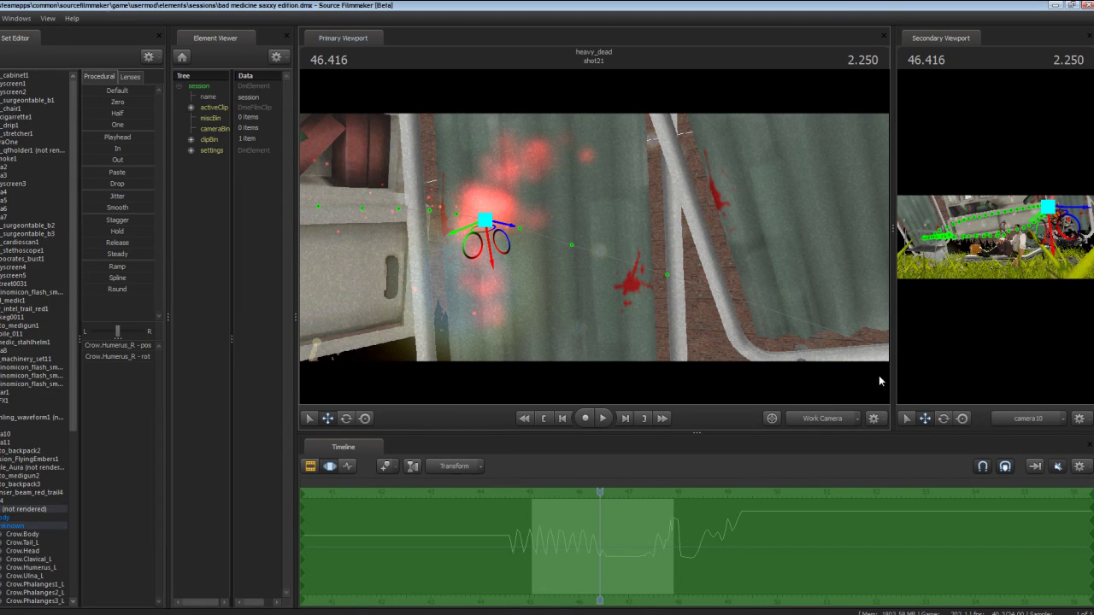
pyautogui.scroll(-8, 24, 507)
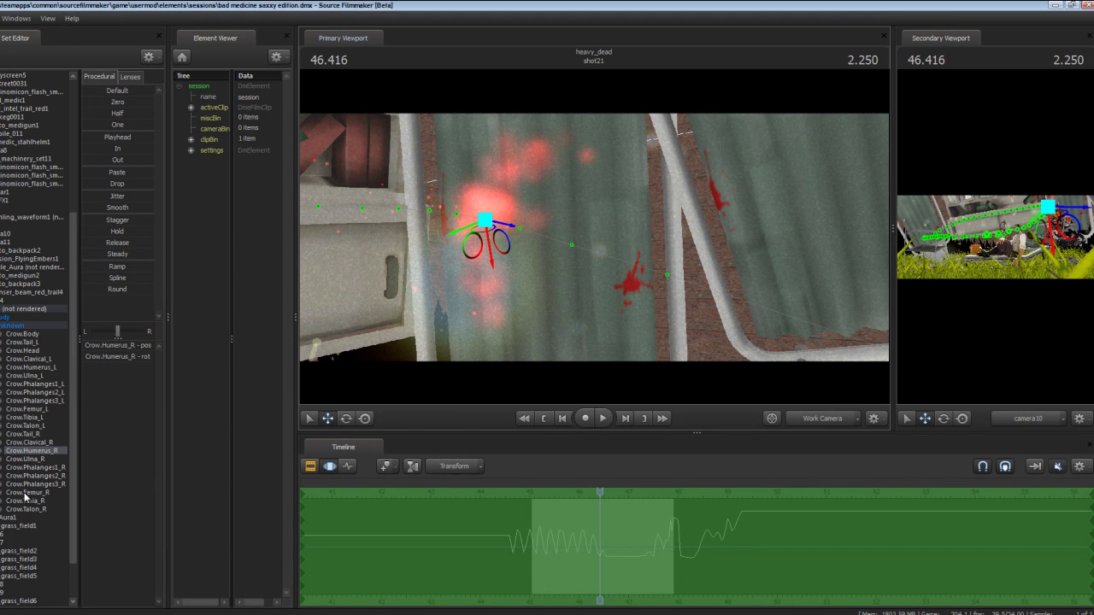
pyautogui.moveTo(590, 254); pyautogui.dragTo(355, 295)
# Turn rendering of the Heal_Aura1 particle system off and back on
pyautogui.click(11, 518)
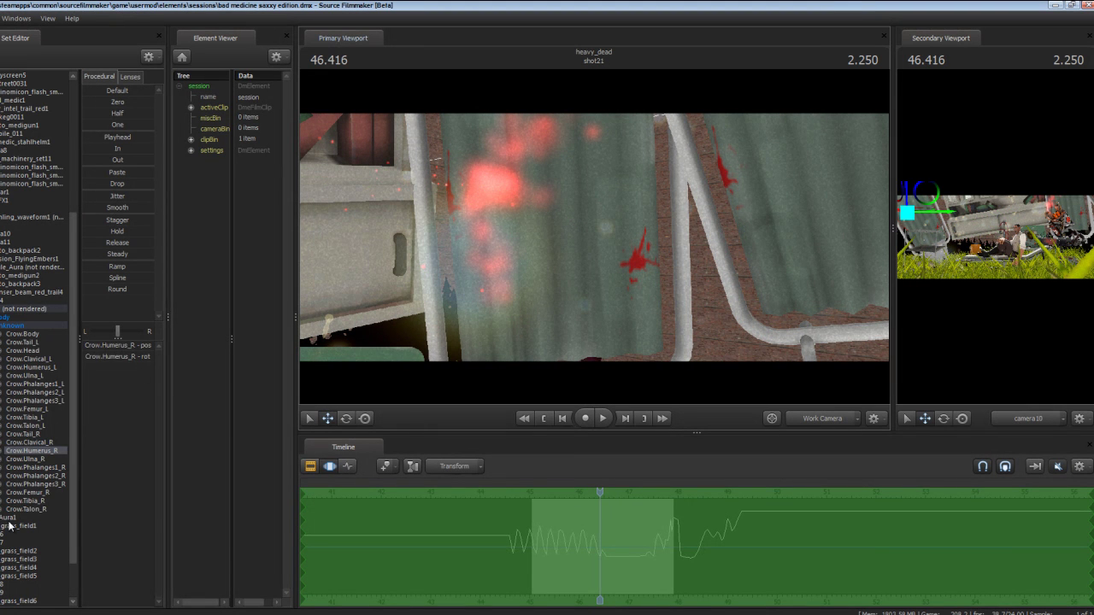
pyautogui.rightClick(42, 519)
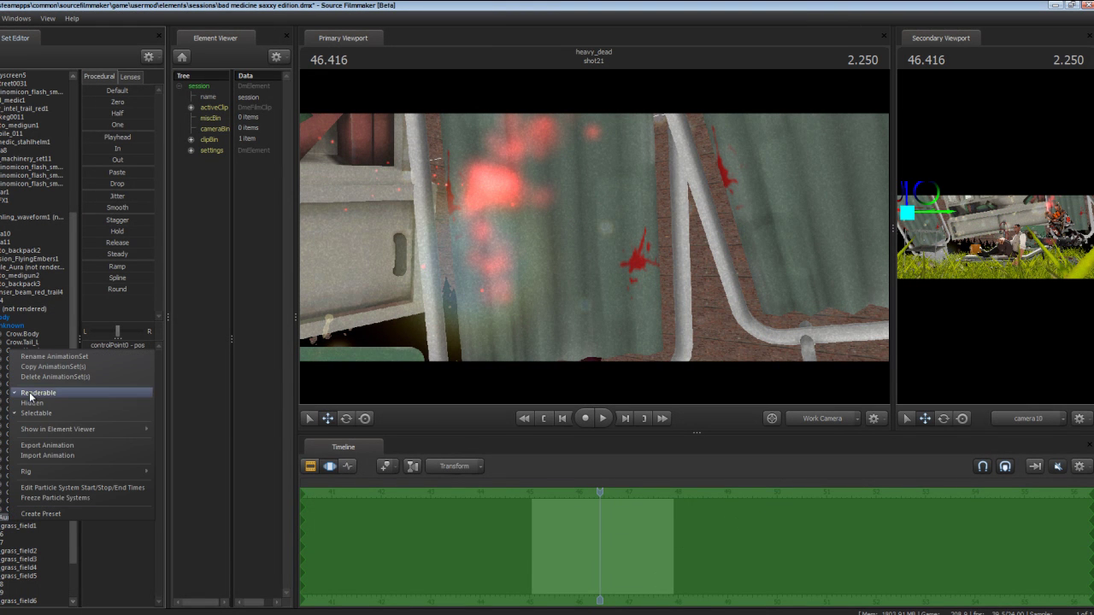
pyautogui.click(26, 392)
pyautogui.rightClick(17, 518)
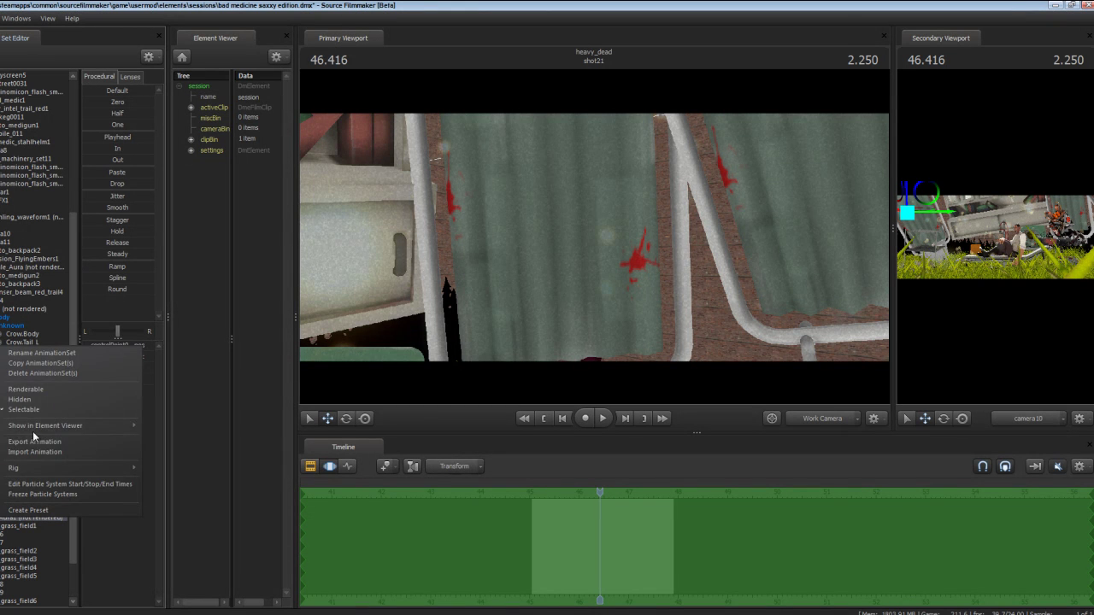
pyautogui.click(32, 392)
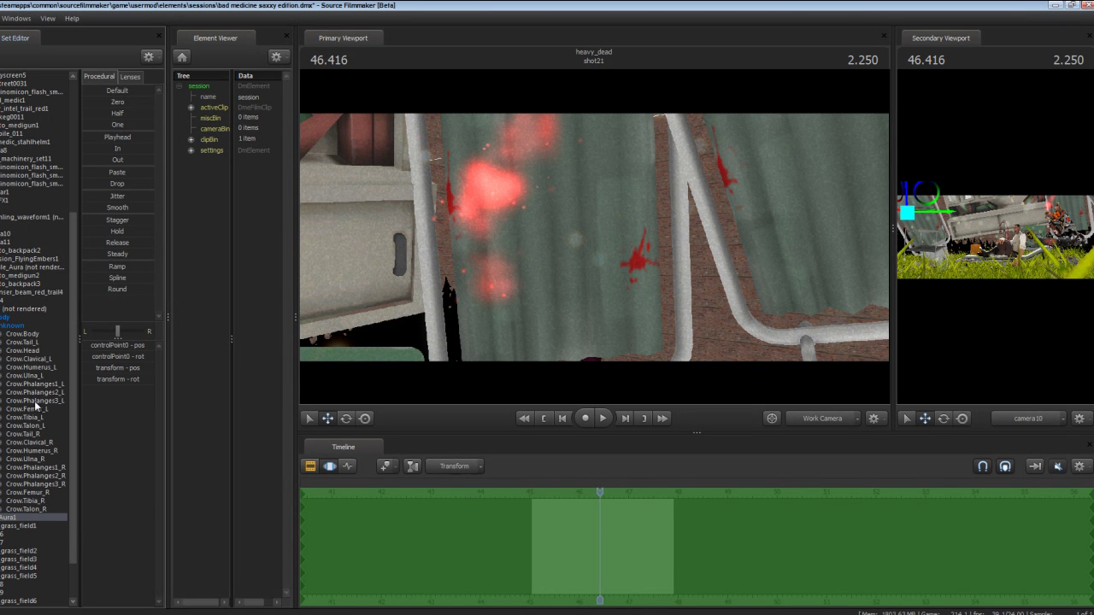
# Make the crow model renderable to view it inside the aura, and stop rendering it again
pyautogui.click(30, 318)
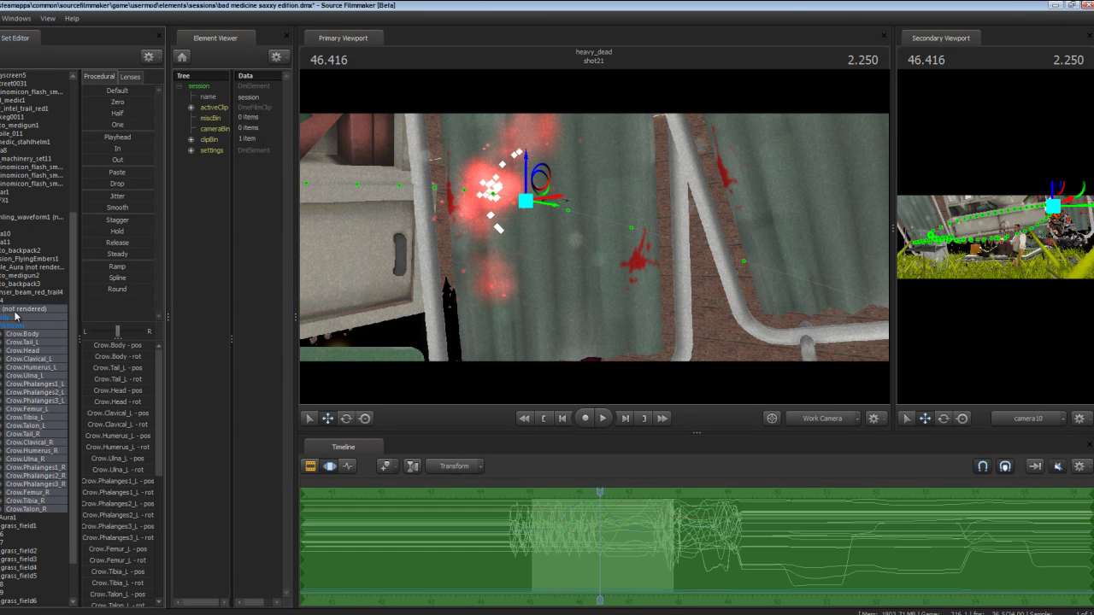
pyautogui.rightClick(17, 314)
pyautogui.moveTo(63, 424)
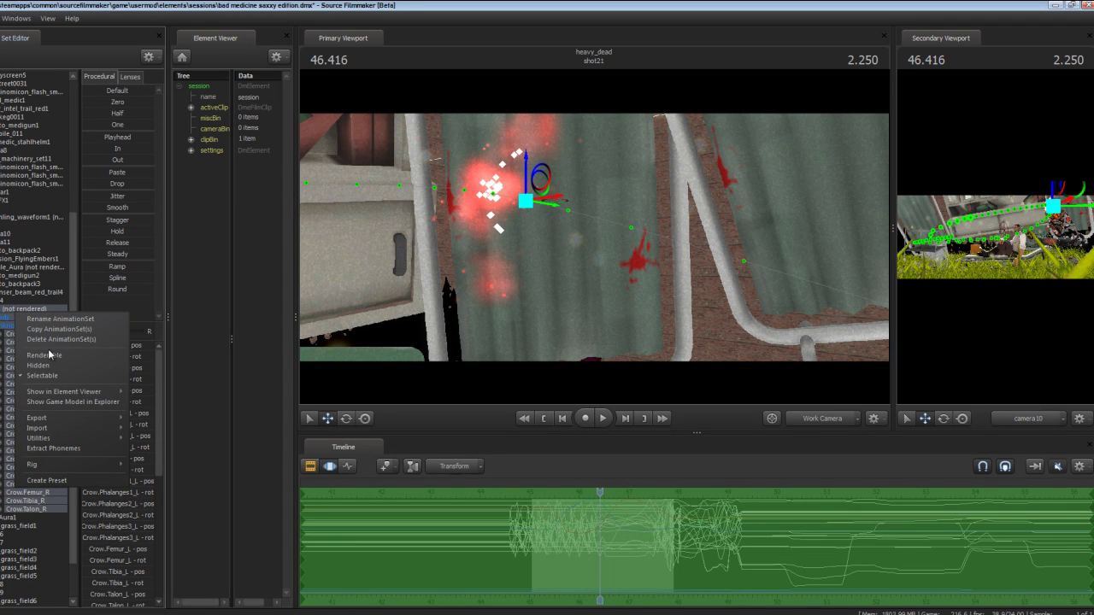
pyautogui.click(98, 356)
pyautogui.moveTo(513, 257); pyautogui.dragTo(722, 289)
pyautogui.rightClick(30, 308)
pyautogui.click(59, 350)
pyautogui.moveTo(512, 256); pyautogui.dragTo(641, 282)
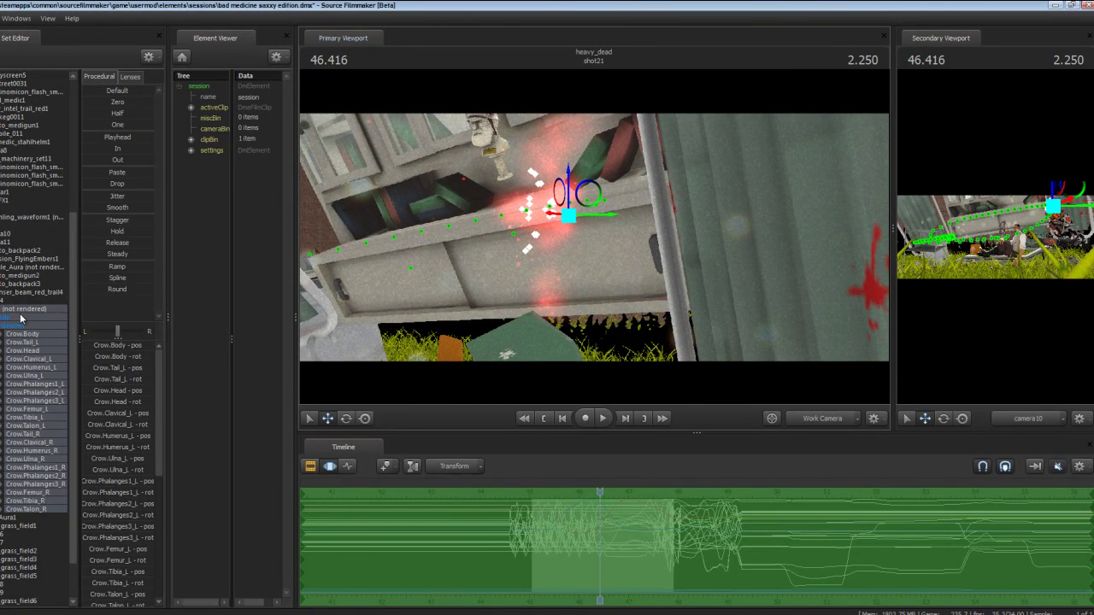
# Examine the red particle trail around the crow's path from several angles with Heal_Aura1 selected
pyautogui.moveTo(558, 217); pyautogui.dragTo(605, 120)
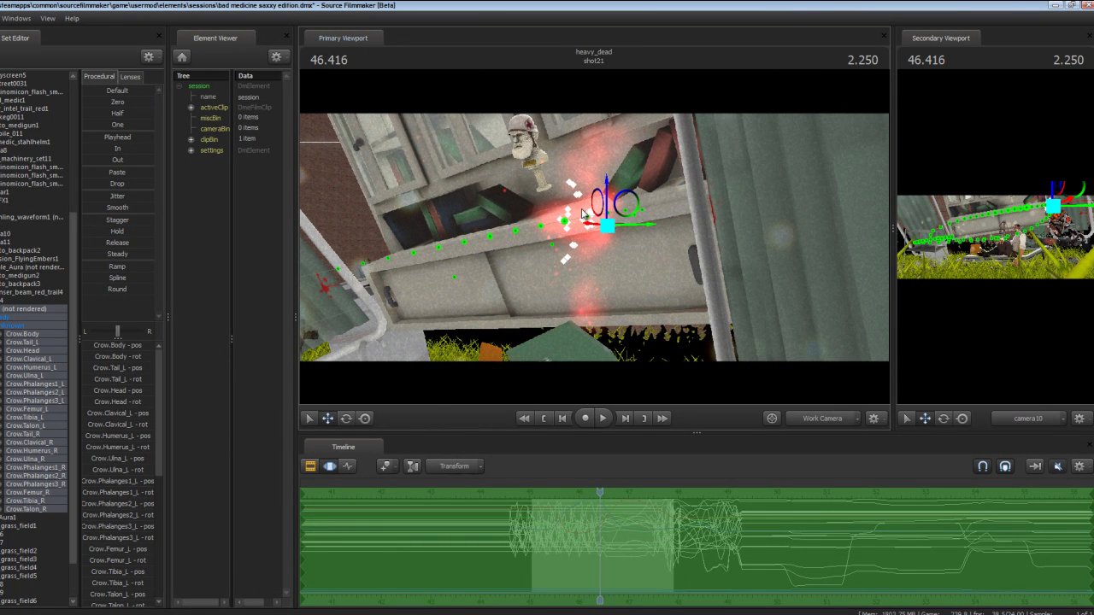
pyautogui.moveTo(586, 237)
pyautogui.mouseDown()
pyautogui.moveTo(630, 234)
pyautogui.moveTo(593, 236)
pyautogui.mouseUp()
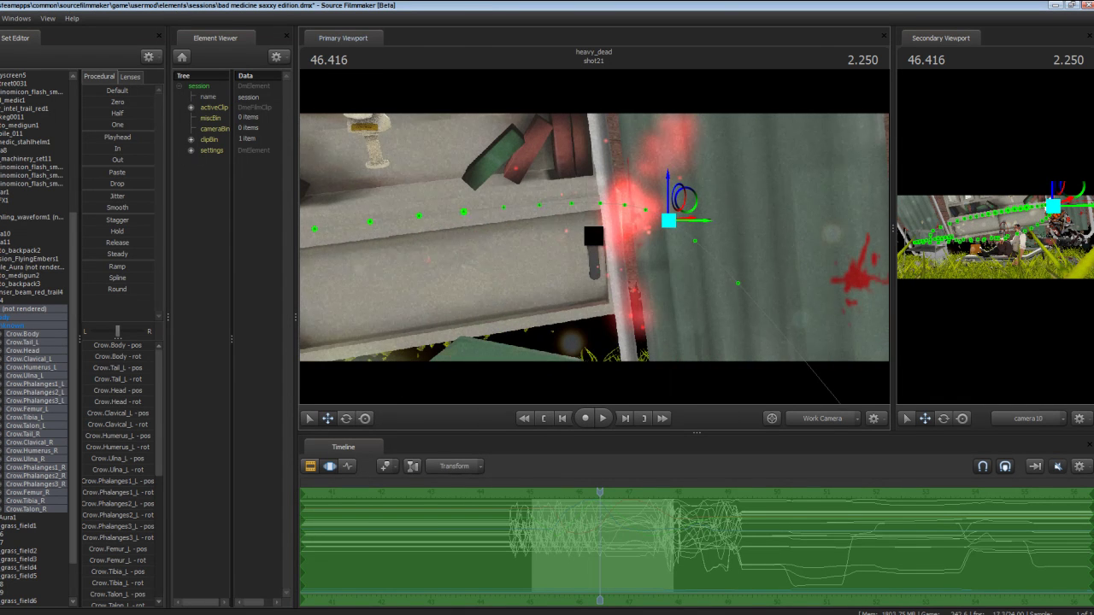
pyautogui.click(17, 517)
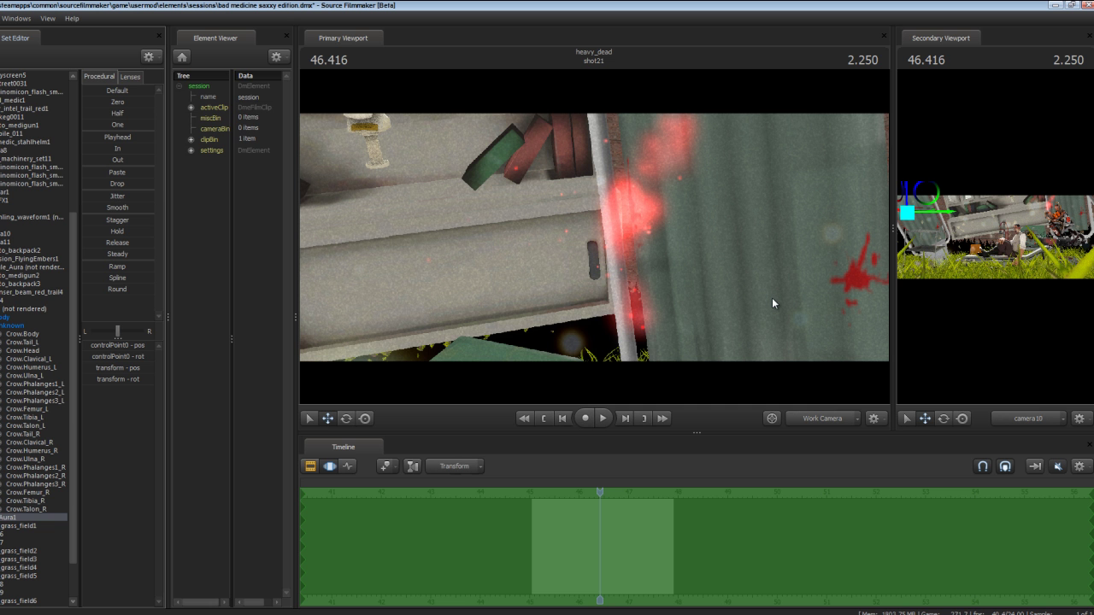
pyautogui.moveTo(772, 299); pyautogui.dragTo(596, 242, button='right')
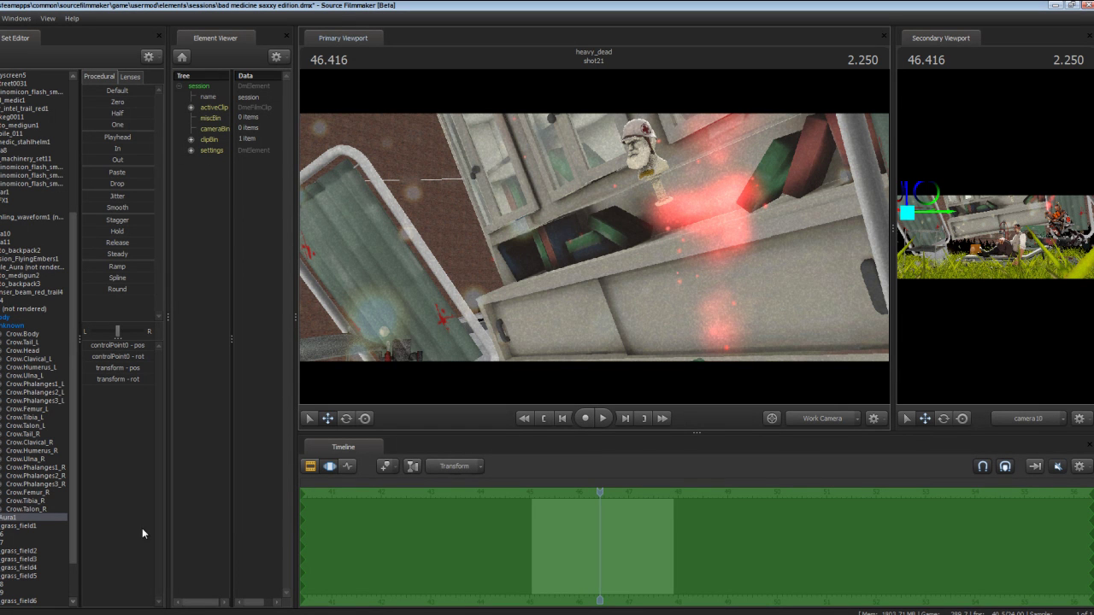
pyautogui.moveTo(592, 247); pyautogui.dragTo(600, 240, button='right')
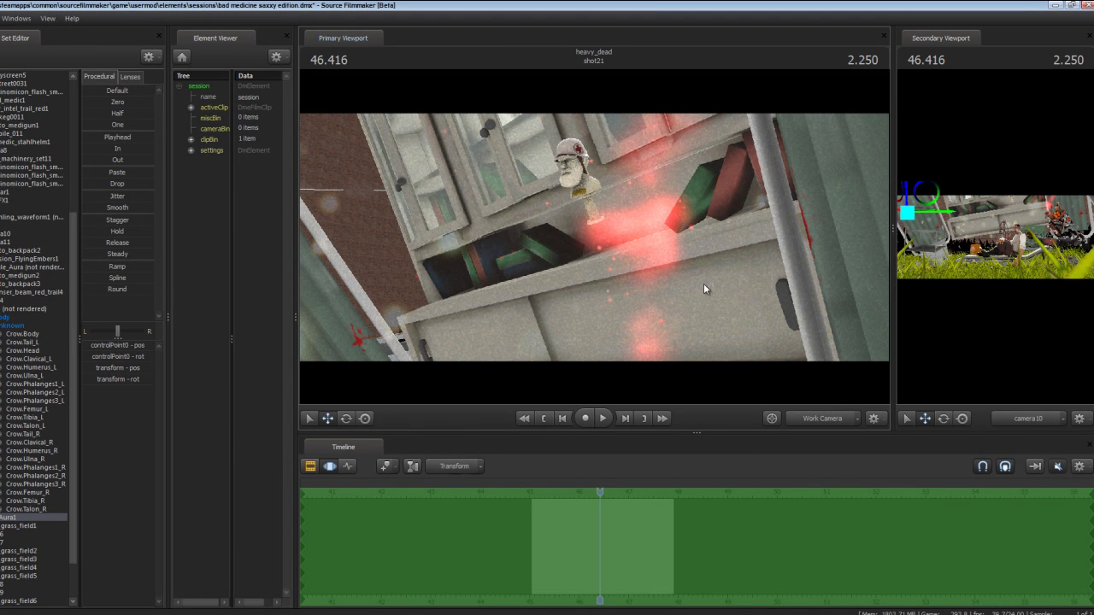
pyautogui.moveTo(788, 328); pyautogui.dragTo(595, 241)
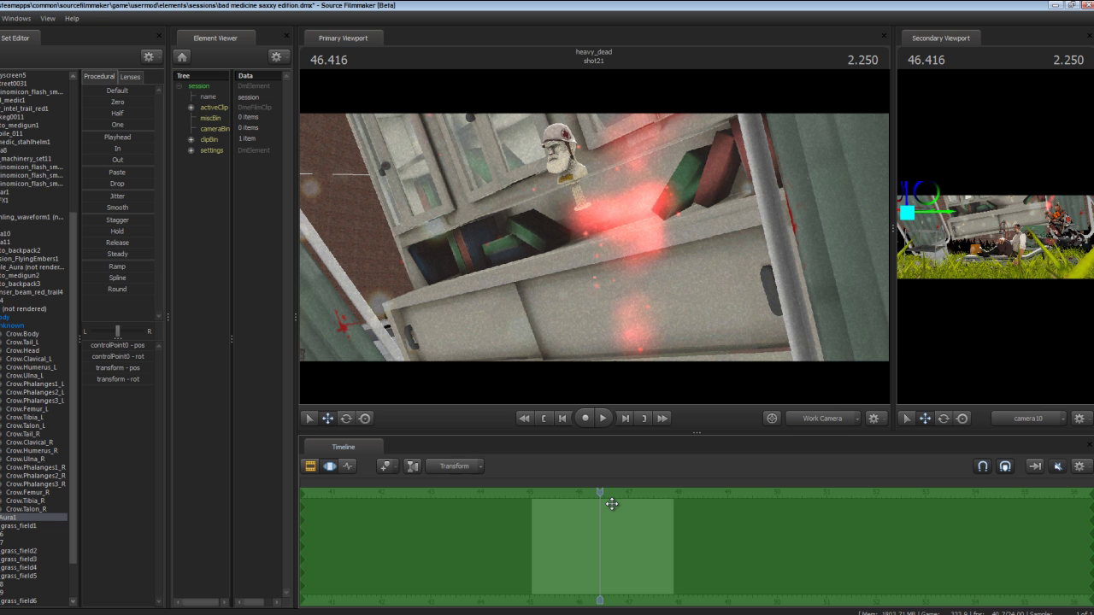
pyautogui.moveTo(772, 217); pyautogui.dragTo(498, 285)
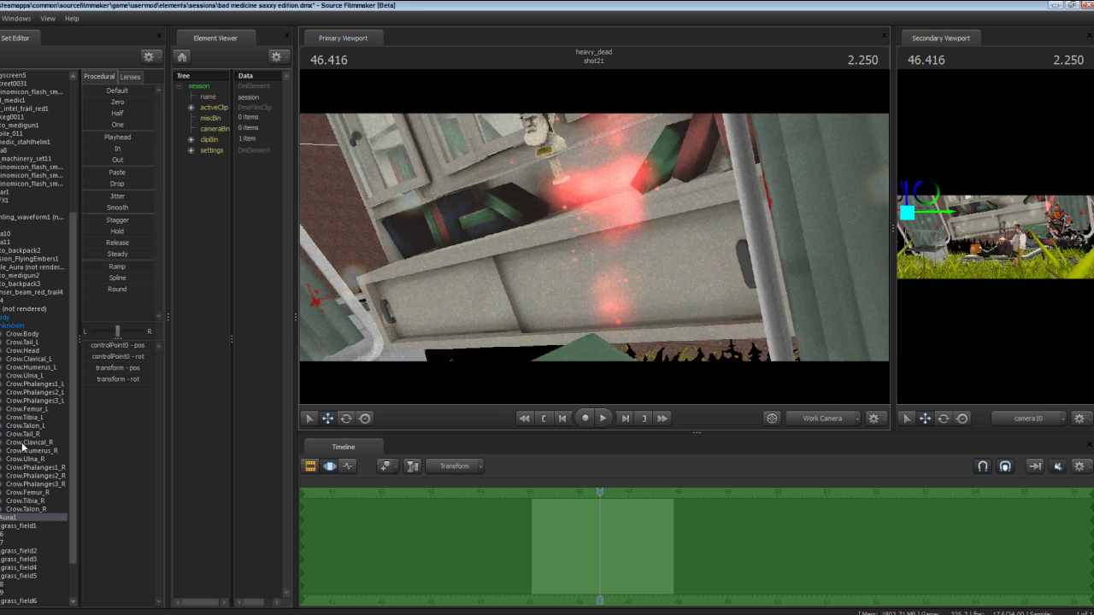
# Review the start, emission, lifetime and time scale settings of Heal_Aura1 without changing them
pyautogui.rightClick(7, 521)
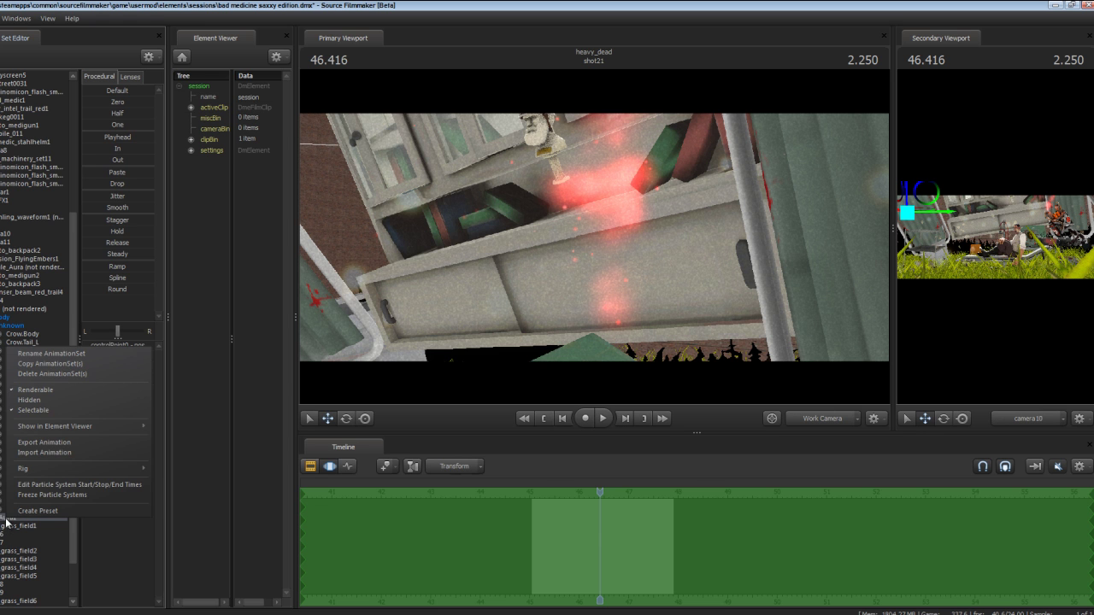
pyautogui.click(94, 484)
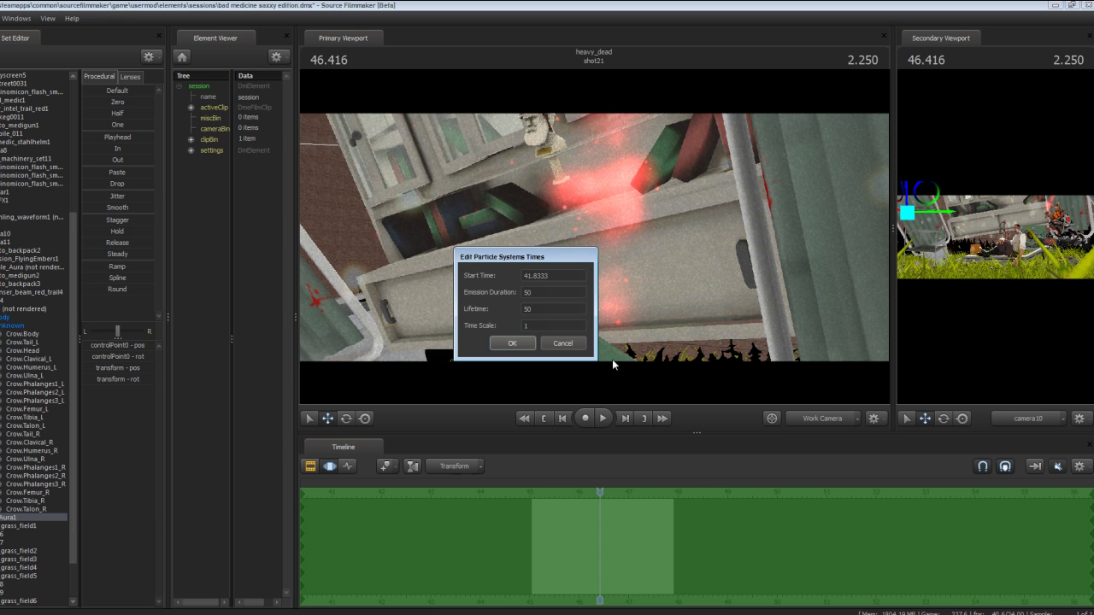
pyautogui.click(563, 343)
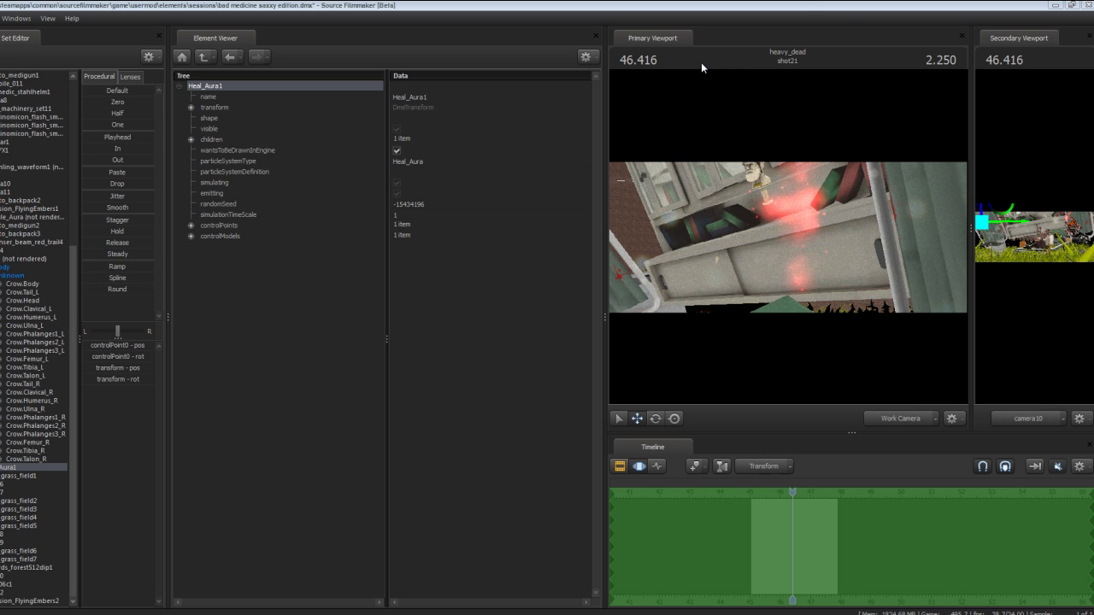
# Open the ubarchimedes.dmx session
pyautogui.moveTo(854, 149); pyautogui.dragTo(787, 235)
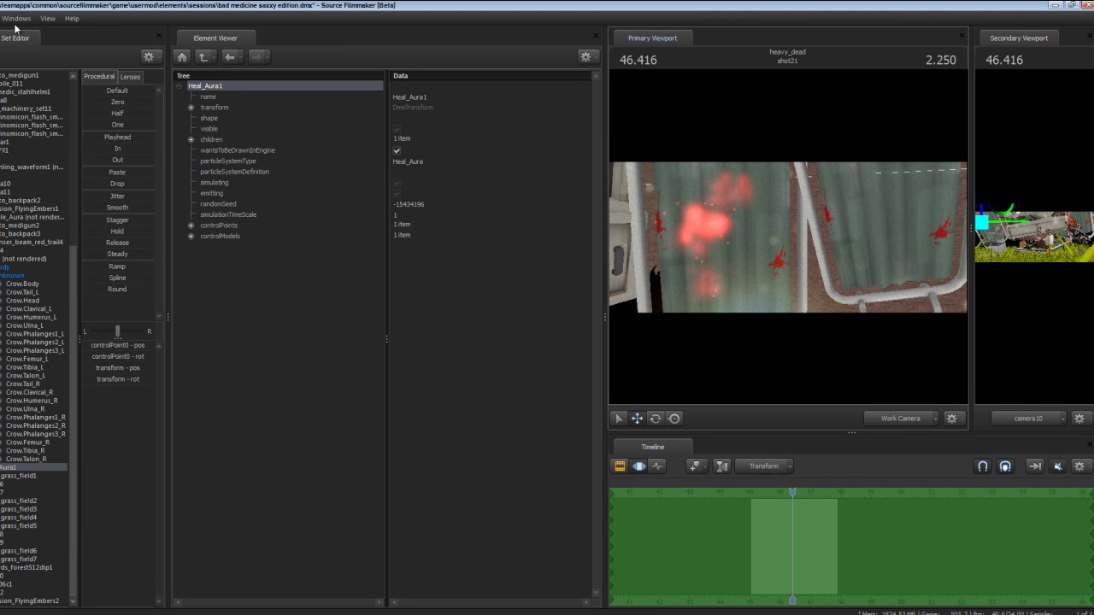
pyautogui.click(2, 17)
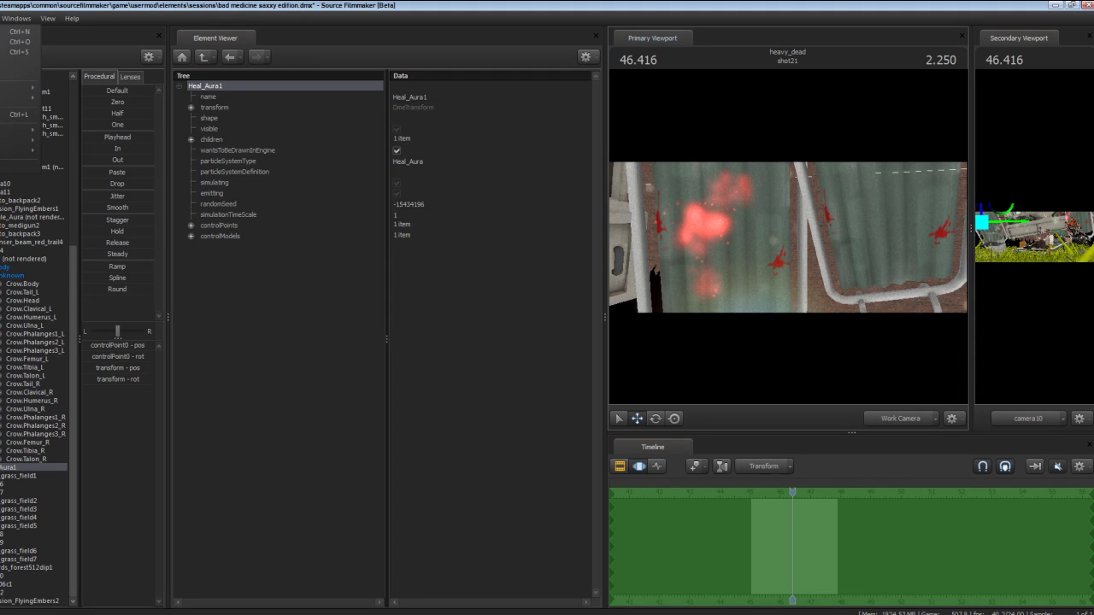
pyautogui.press('Escape')
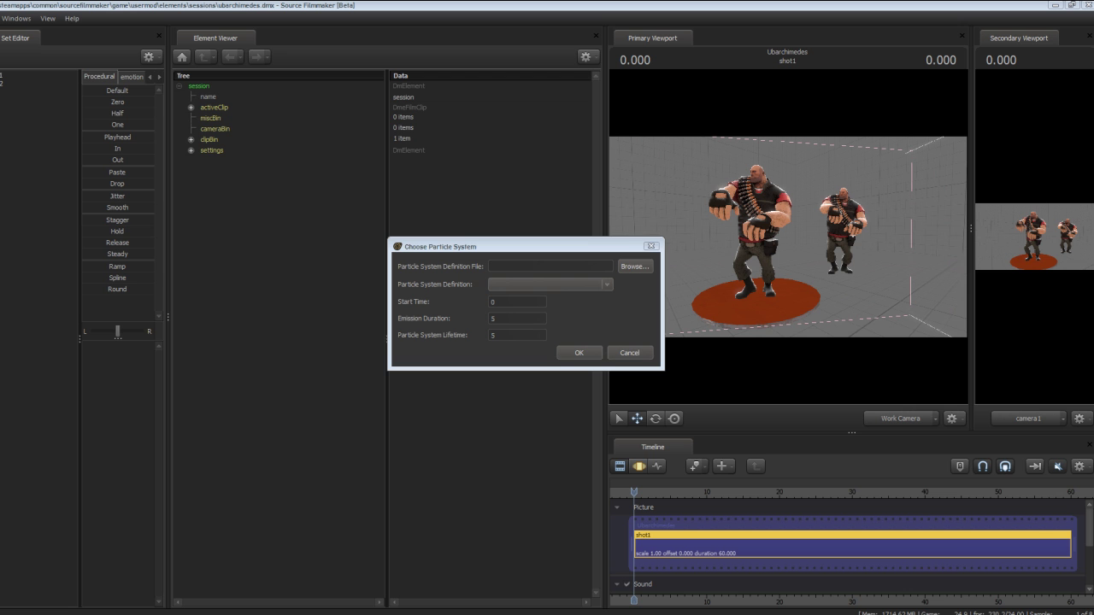
# Start a new particle system animation set and load stickybomb.pcf as its particle system definition file
pyautogui.moveTo(573, 249); pyautogui.dragTo(475, 394)
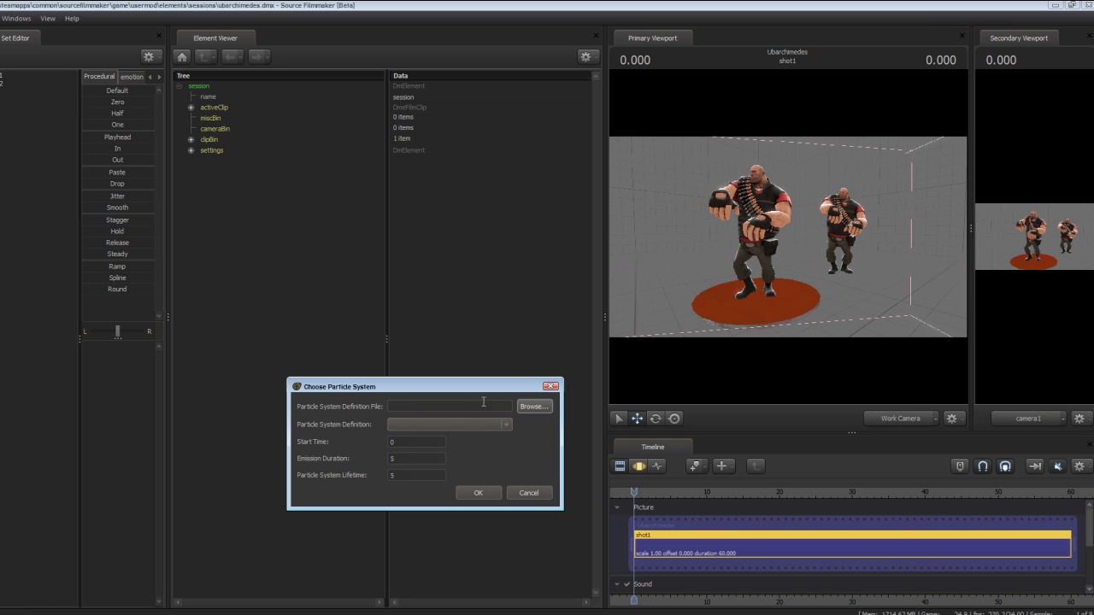
pyautogui.click(550, 386)
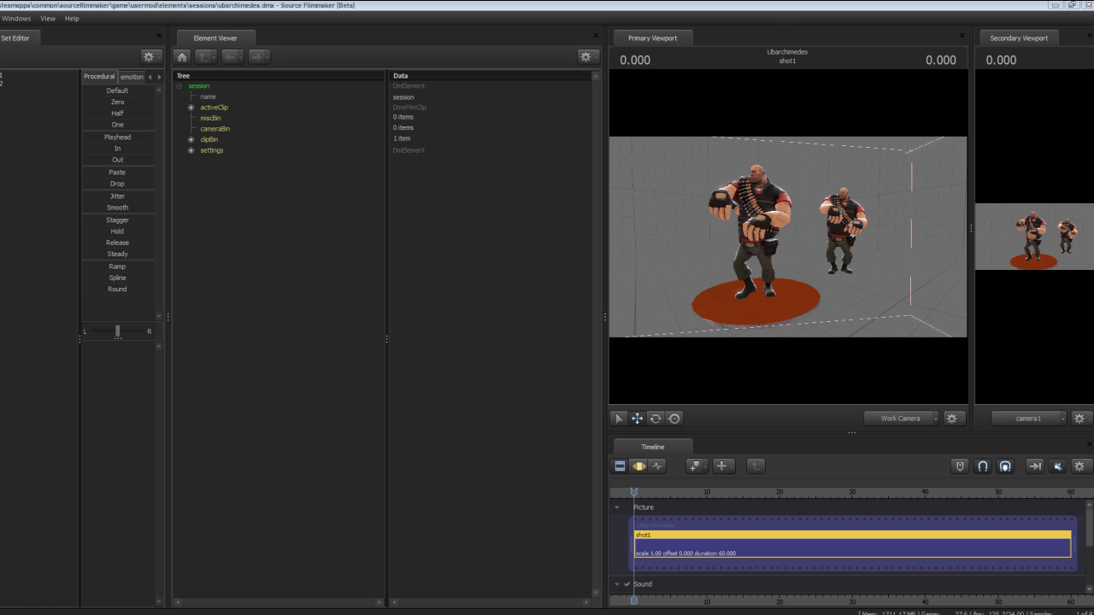
pyautogui.rightClick(5, 145)
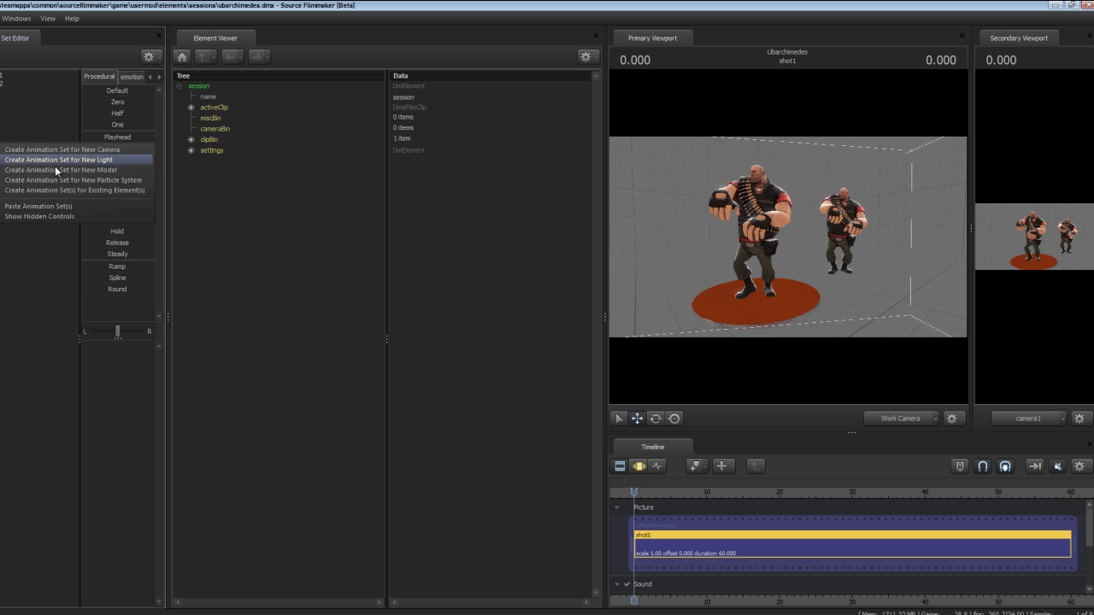
pyautogui.click(103, 182)
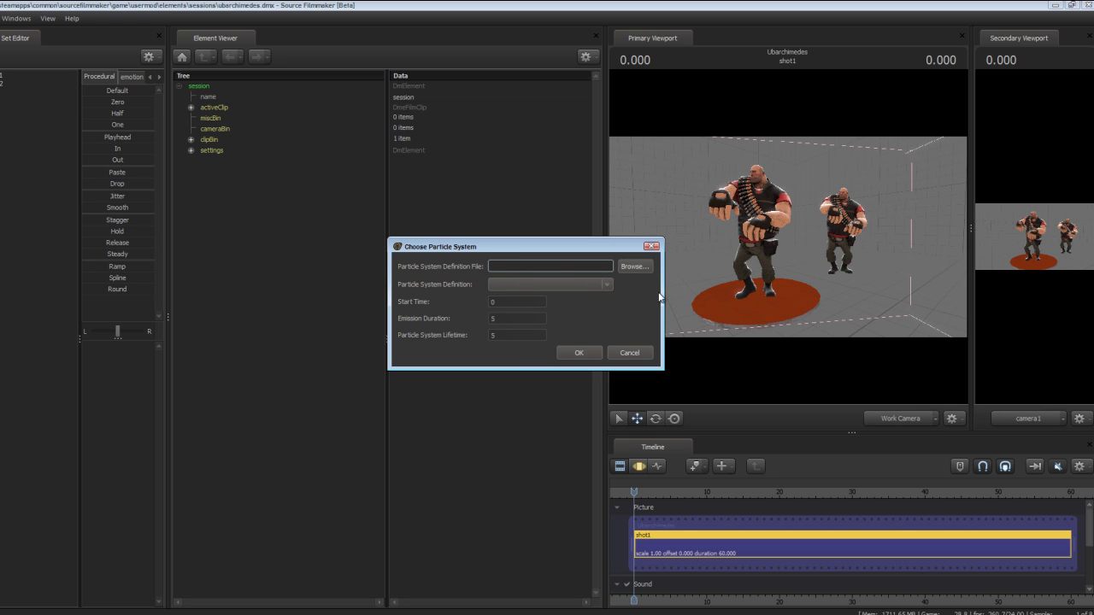
pyautogui.click(636, 267)
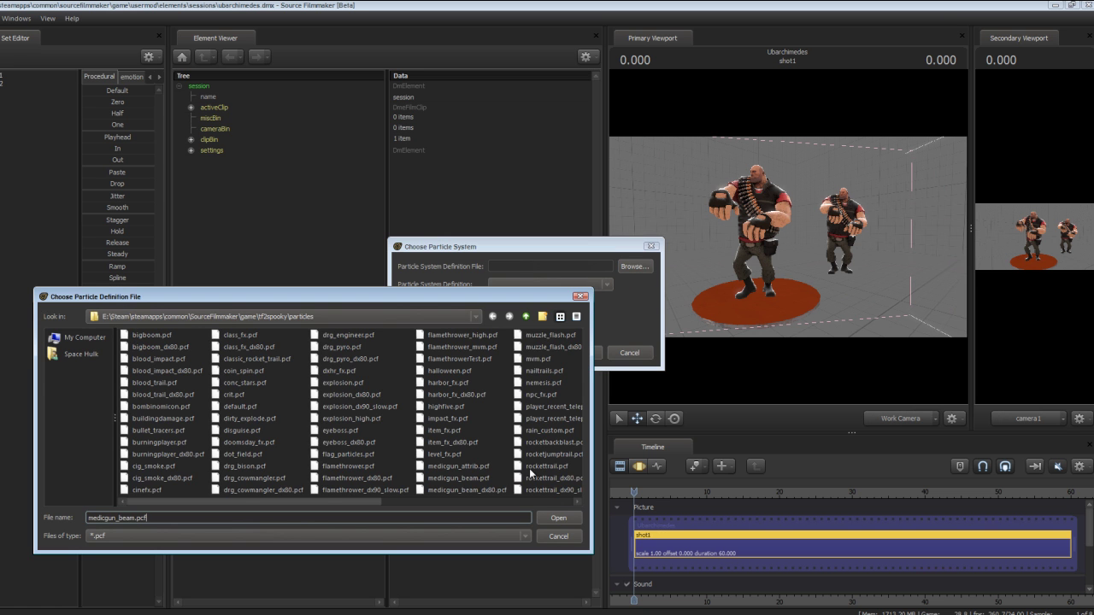
pyautogui.click(483, 442)
pyautogui.write('scary_ghost')
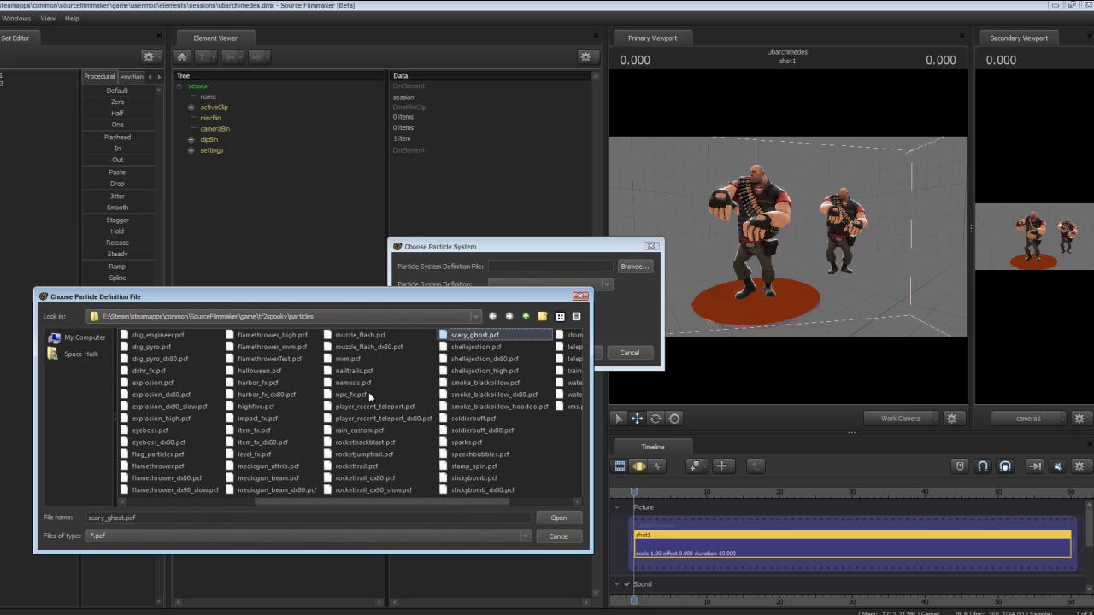
pyautogui.click(475, 479)
pyautogui.click(556, 519)
# Create the particle system with the Heal_Aura definition, an emission duration of 10 and a lifetime of 40
pyautogui.click(589, 284)
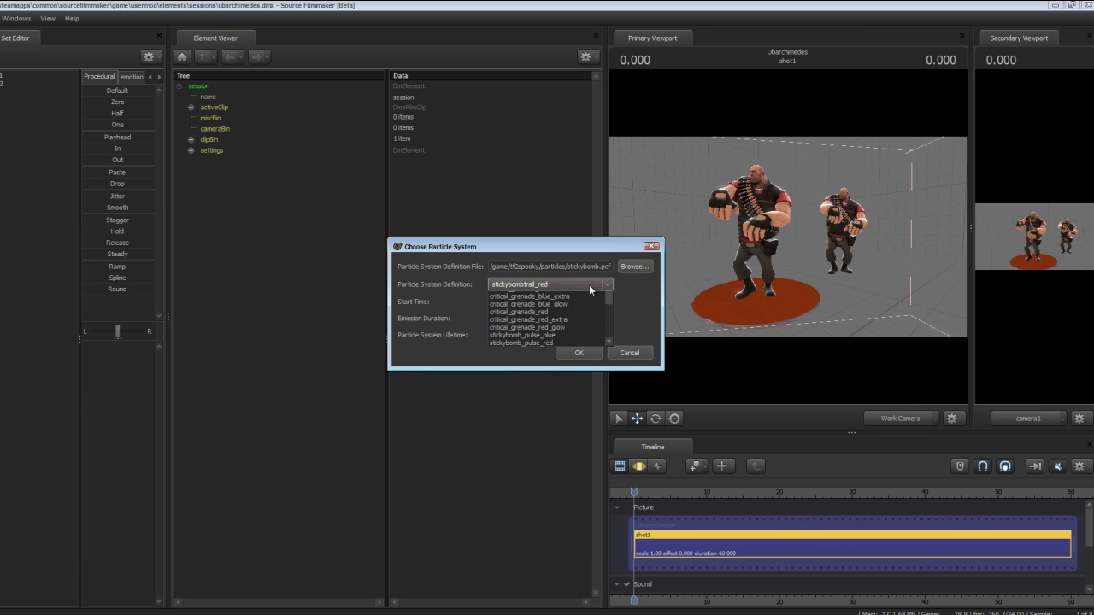
pyautogui.scroll(-3, 585, 323)
pyautogui.scroll(-1, 586, 322)
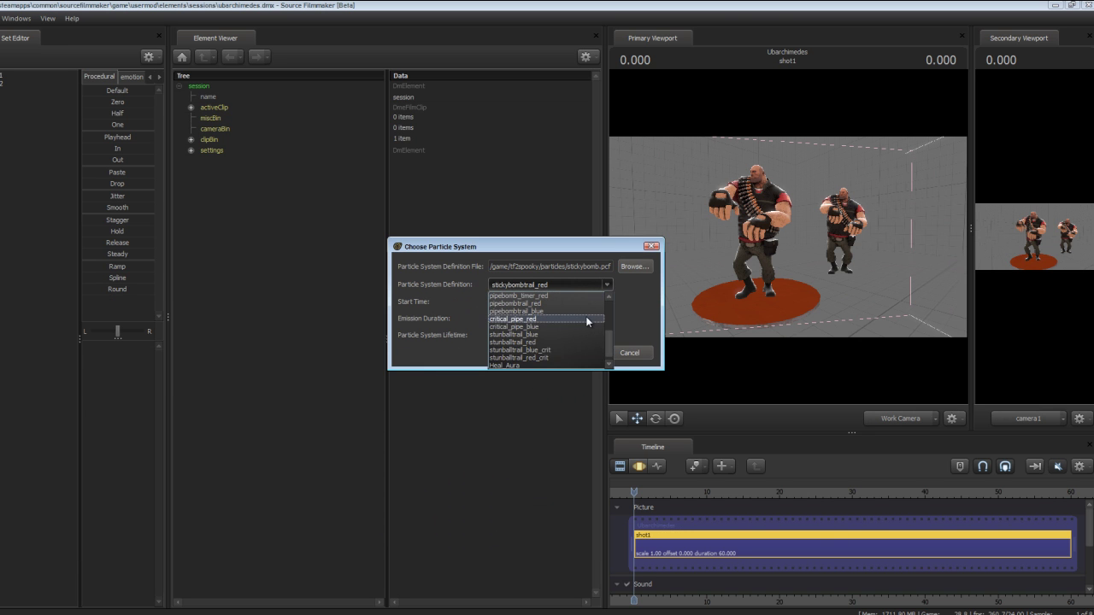
pyautogui.click(524, 356)
pyautogui.press('Tab')
pyautogui.click(516, 318)
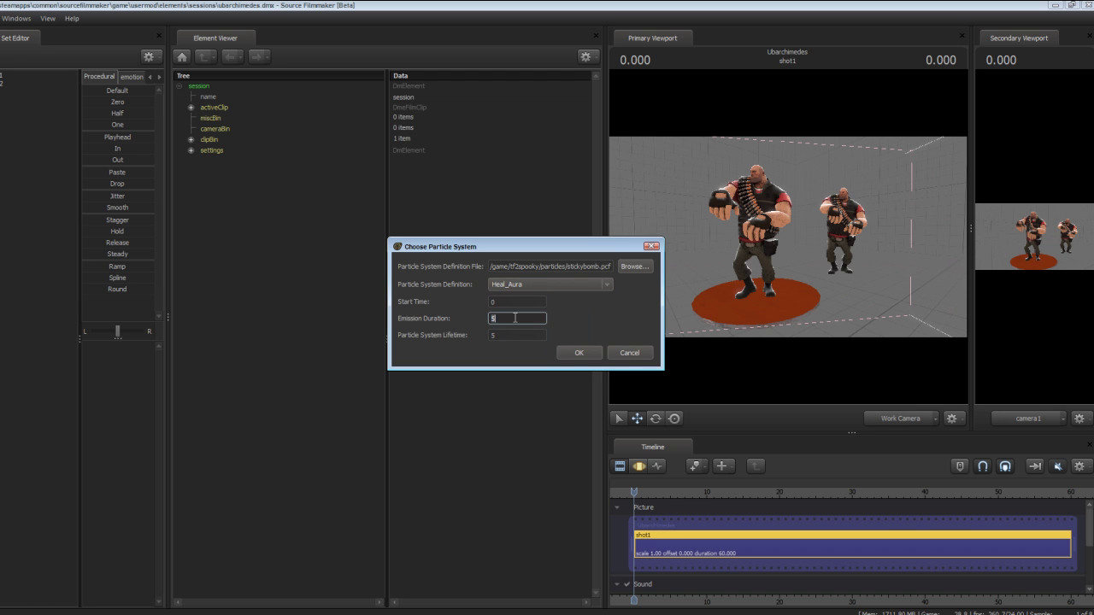
pyautogui.write('10')
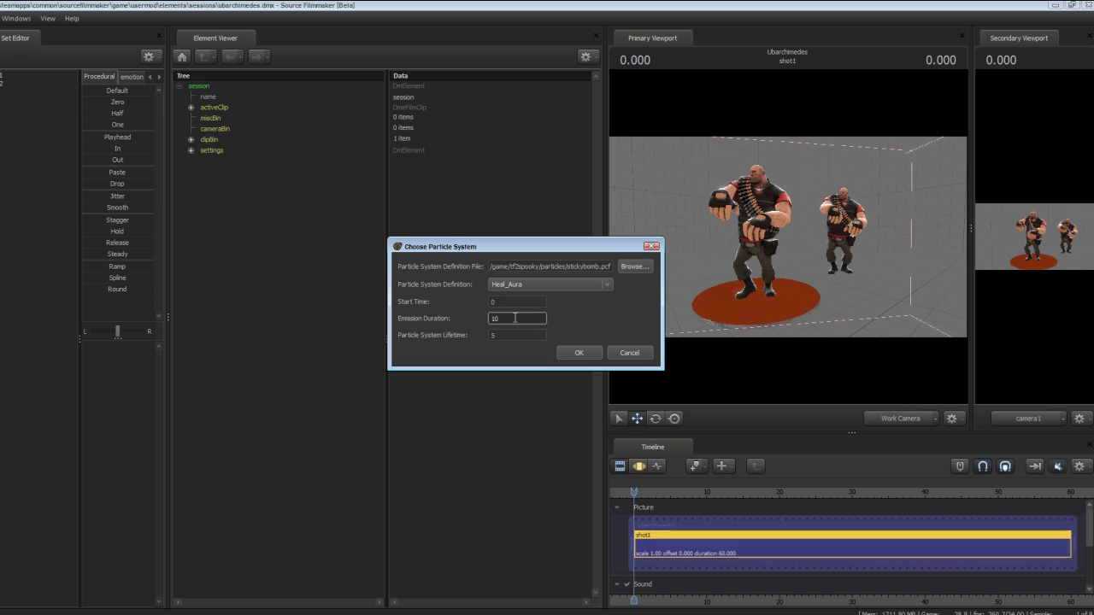
pyautogui.click(517, 335)
pyautogui.write('40')
pyautogui.press('Return')
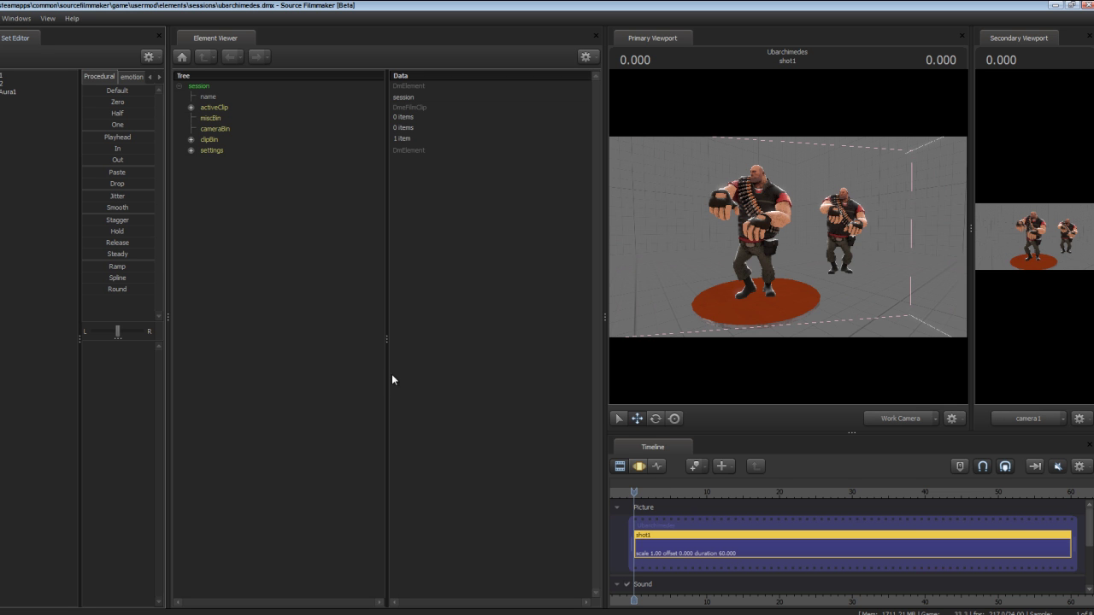
# Place the Heal_Aura1 effect beside the front Heavy in the motion editor and play the shot from its start
pyautogui.click(10, 92)
pyautogui.press('space')
pyautogui.moveTo(787, 236); pyautogui.dragTo(780, 244)
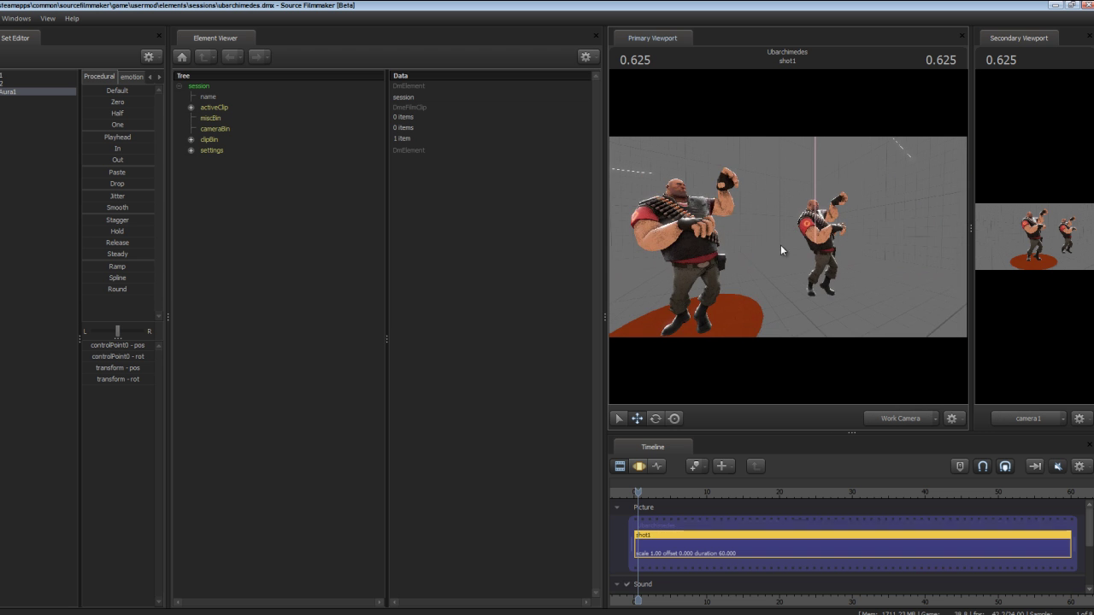
pyautogui.click(619, 465)
pyautogui.moveTo(709, 363); pyautogui.dragTo(781, 297)
pyautogui.press('e')
pyautogui.moveTo(641, 492); pyautogui.dragTo(634, 492)
pyautogui.press('space')
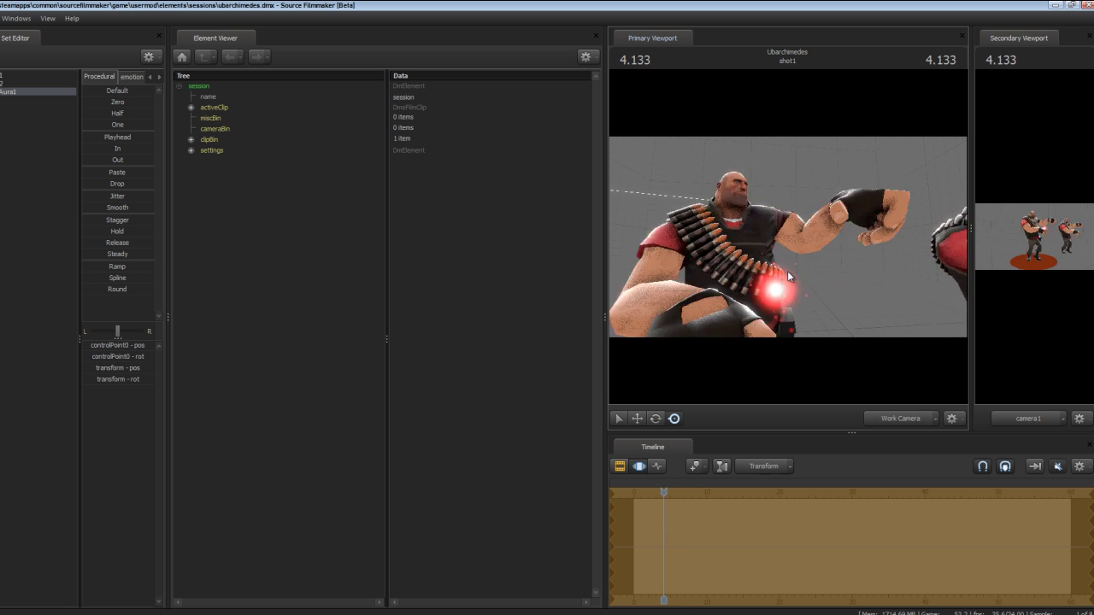
pyautogui.moveTo(852, 228); pyautogui.dragTo(852, 228)
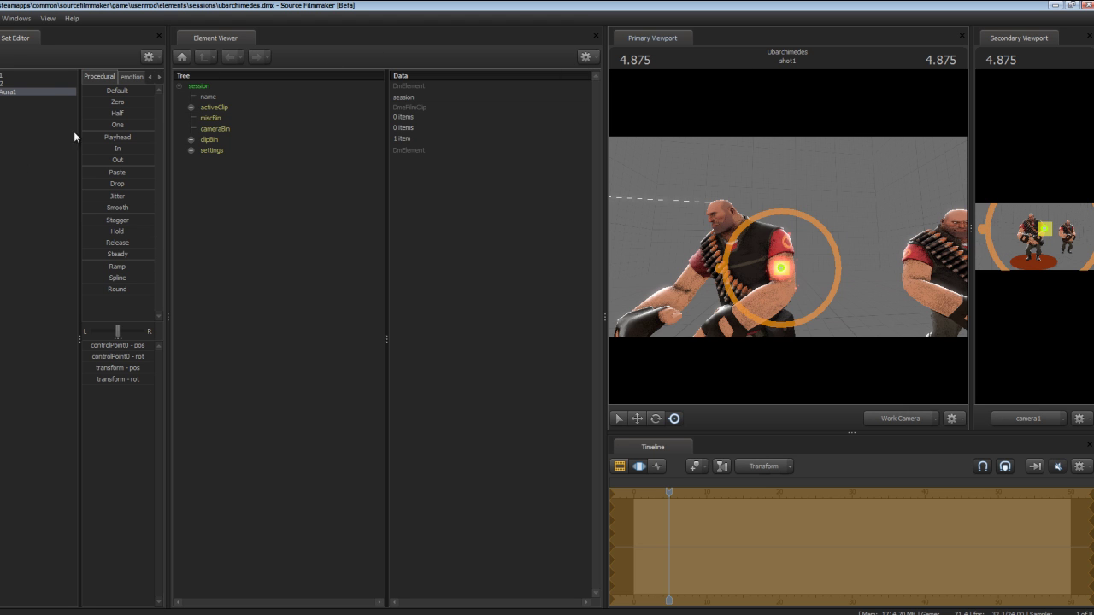
# Enlarge the primary viewport and select the animation set of the front Heavy, heavy1
pyautogui.moveTo(837, 151); pyautogui.dragTo(273, 278)
pyautogui.moveTo(168, 227); pyautogui.dragTo(157, 212)
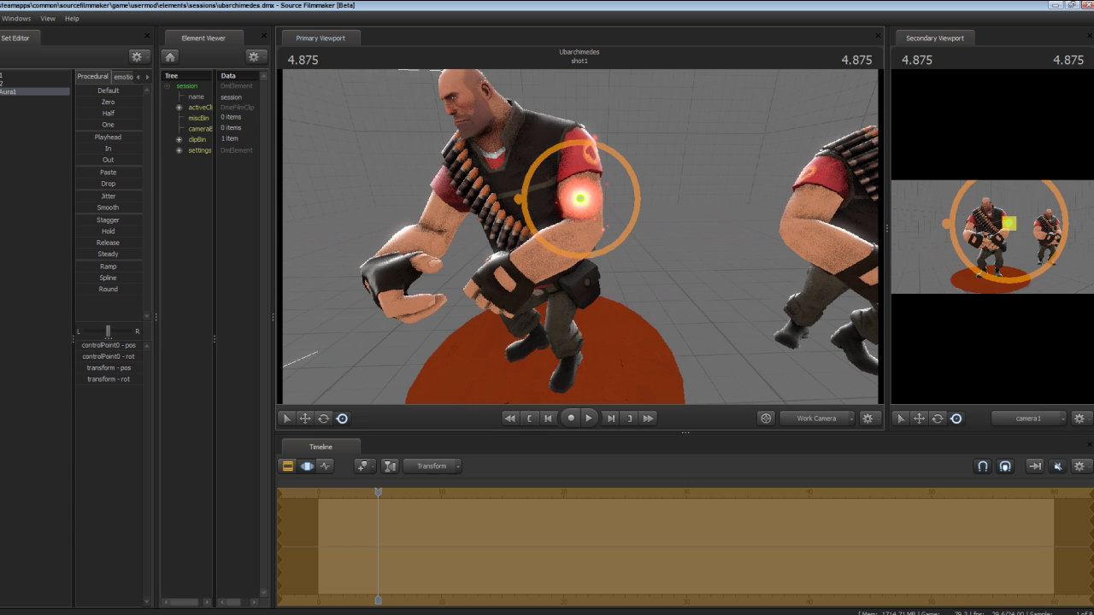
pyautogui.click(26, 83)
pyautogui.click(531, 331)
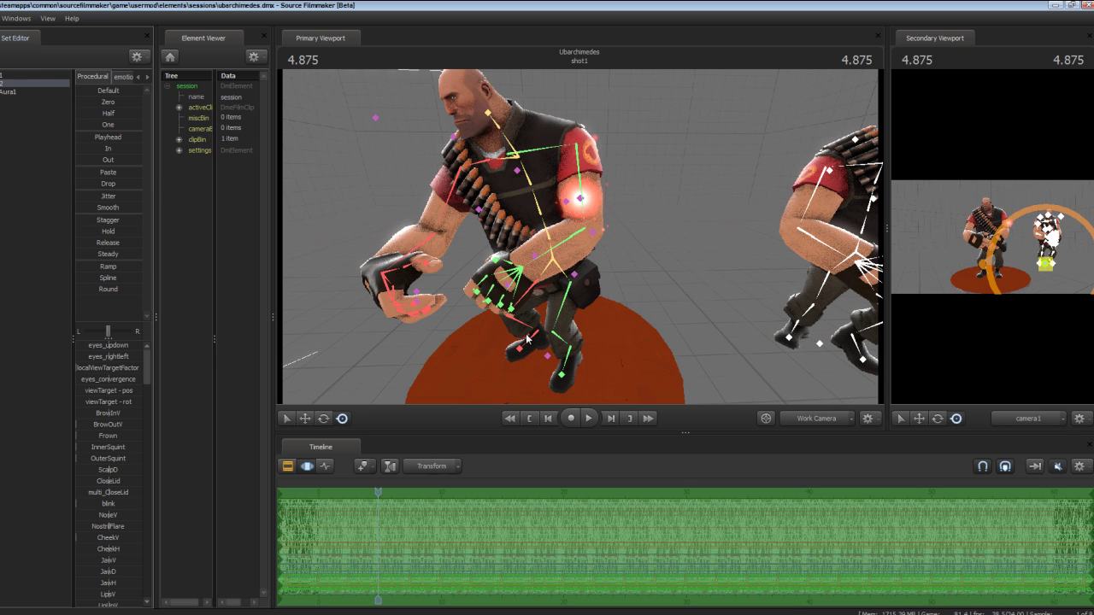
pyautogui.click(6, 82)
# Show heavy1's model in a widened Element Viewer and go up to its parent element
pyautogui.rightClick(6, 79)
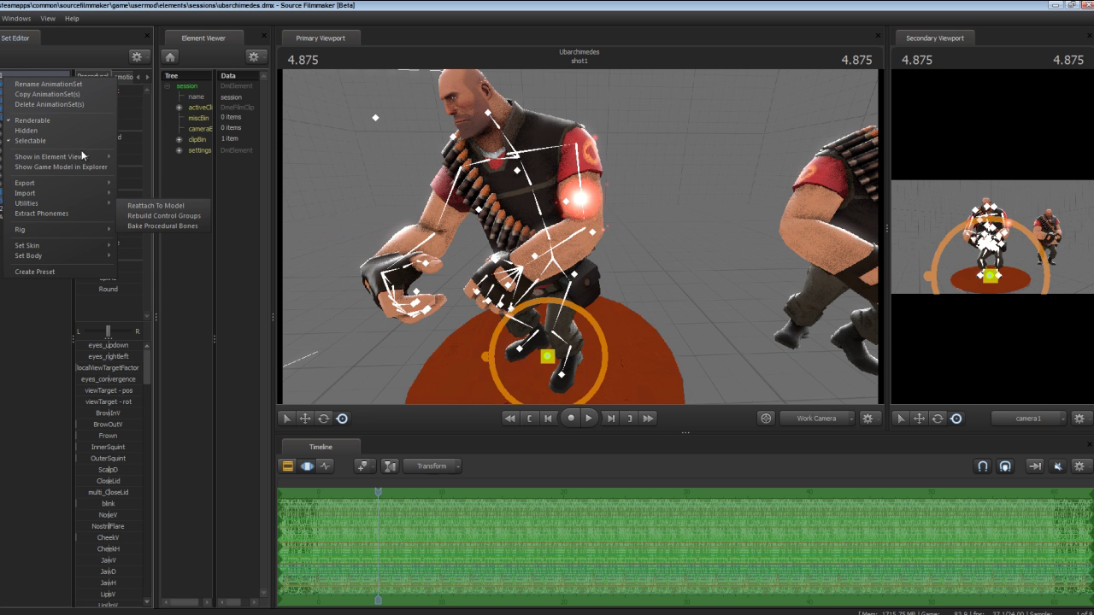
pyautogui.moveTo(89, 159)
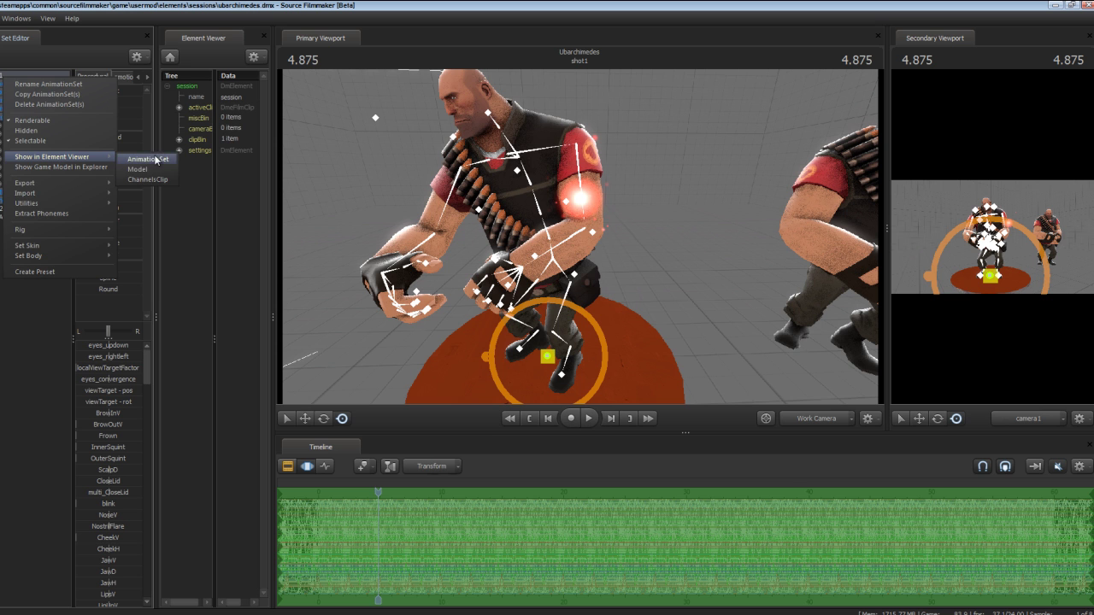
pyautogui.click(152, 168)
pyautogui.moveTo(160, 143); pyautogui.dragTo(23, 129)
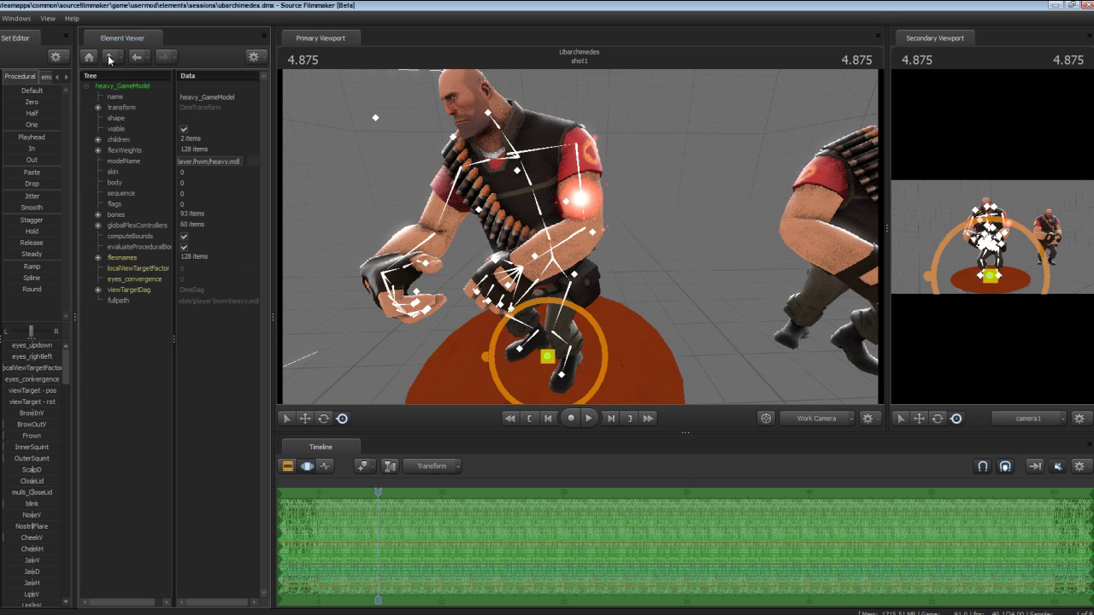
pyautogui.click(110, 57)
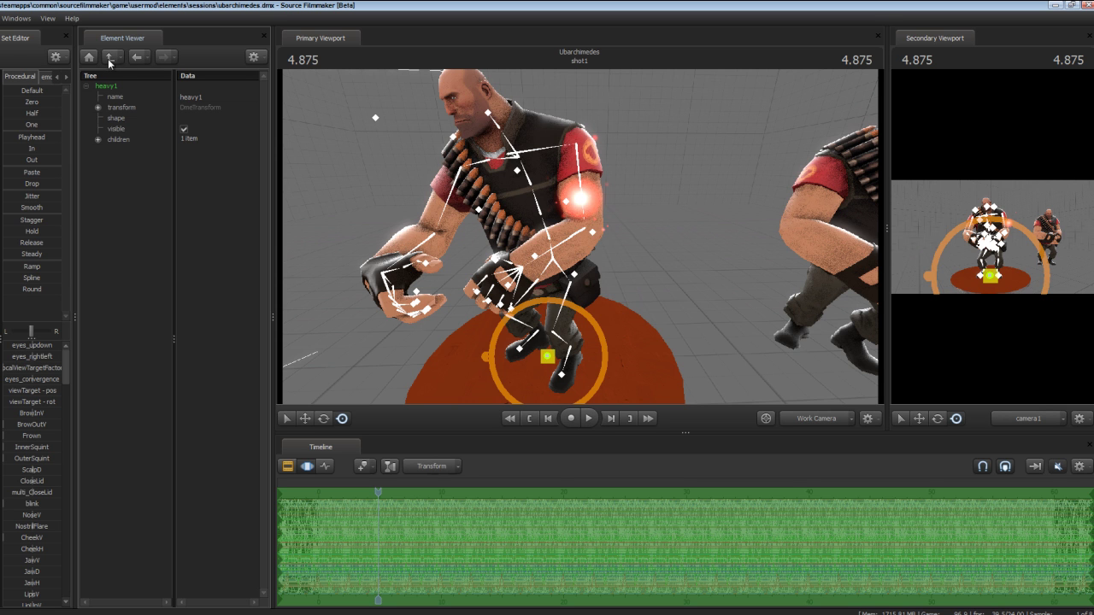
# Bring up heavy1's model again, go up to its parent element and copy the heavy_GameModel child
pyautogui.rightClick(4, 79)
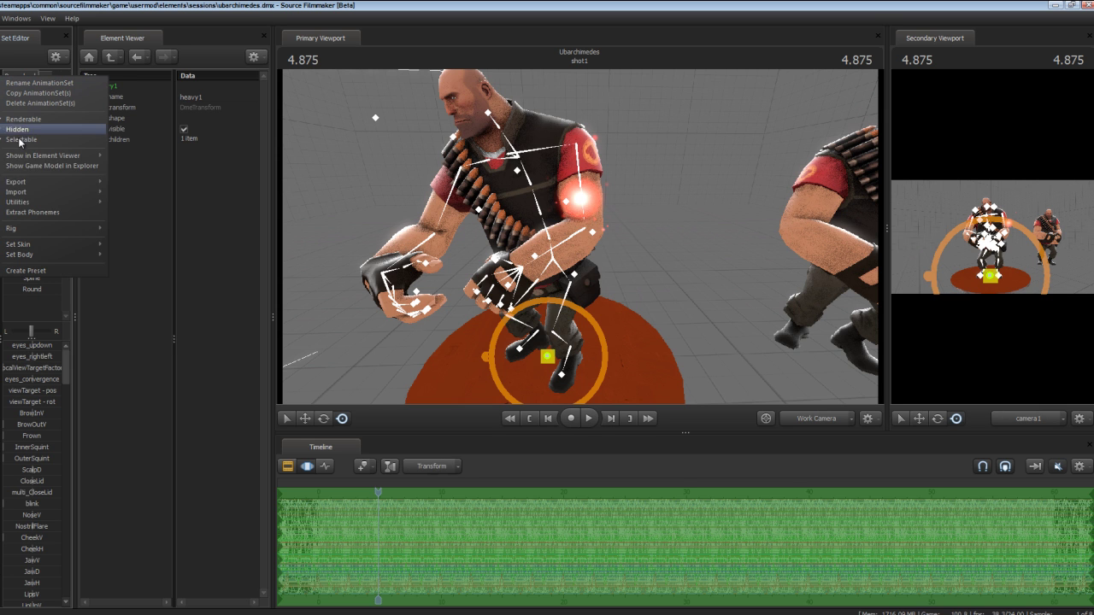
pyautogui.moveTo(58, 159)
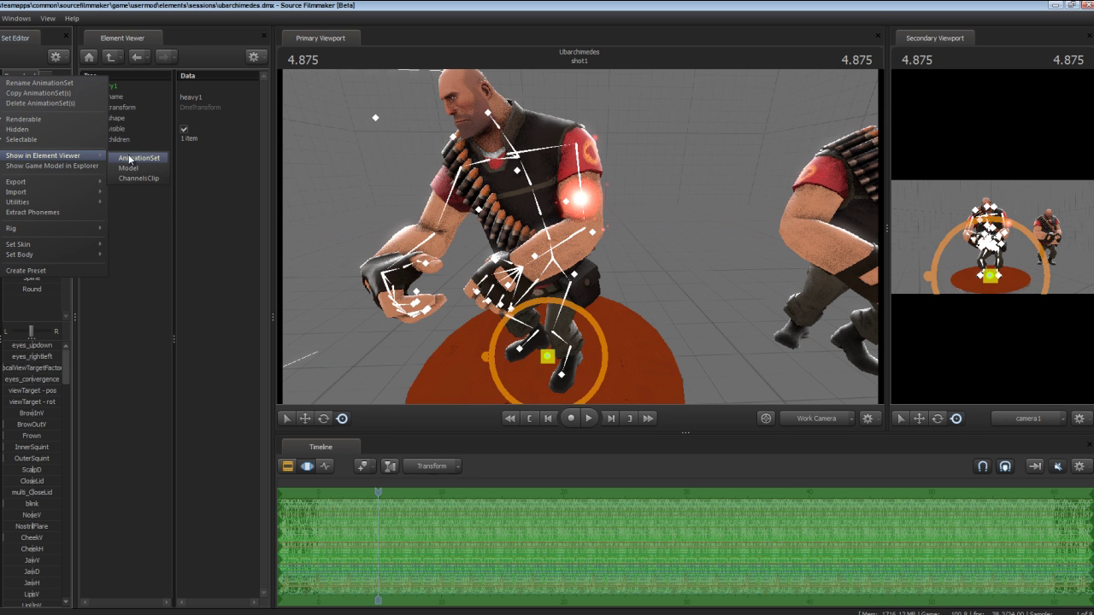
pyautogui.click(129, 167)
pyautogui.click(110, 57)
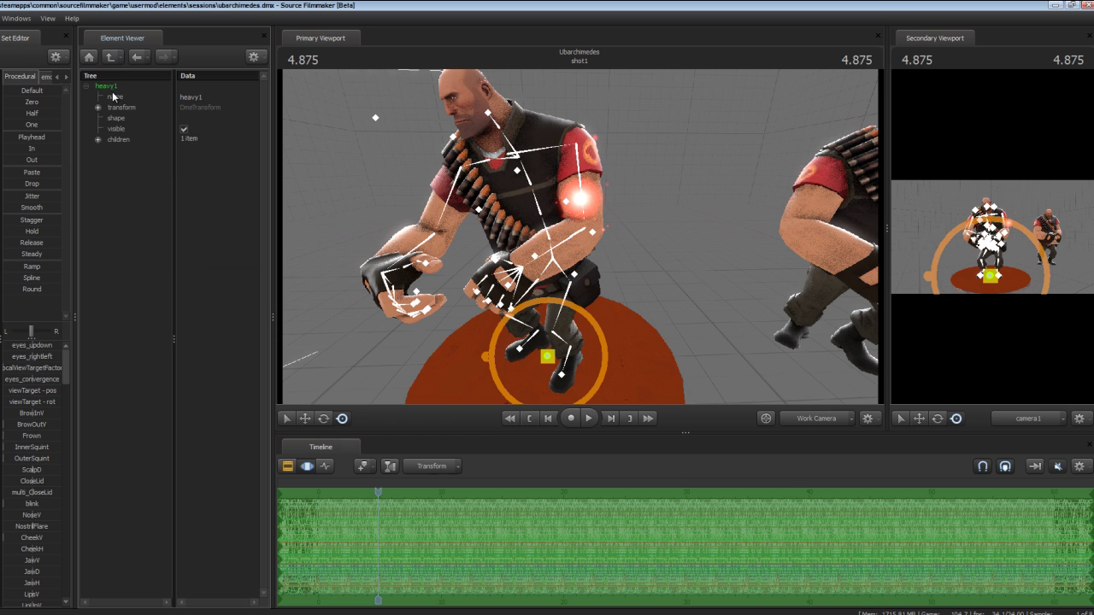
pyautogui.click(98, 139)
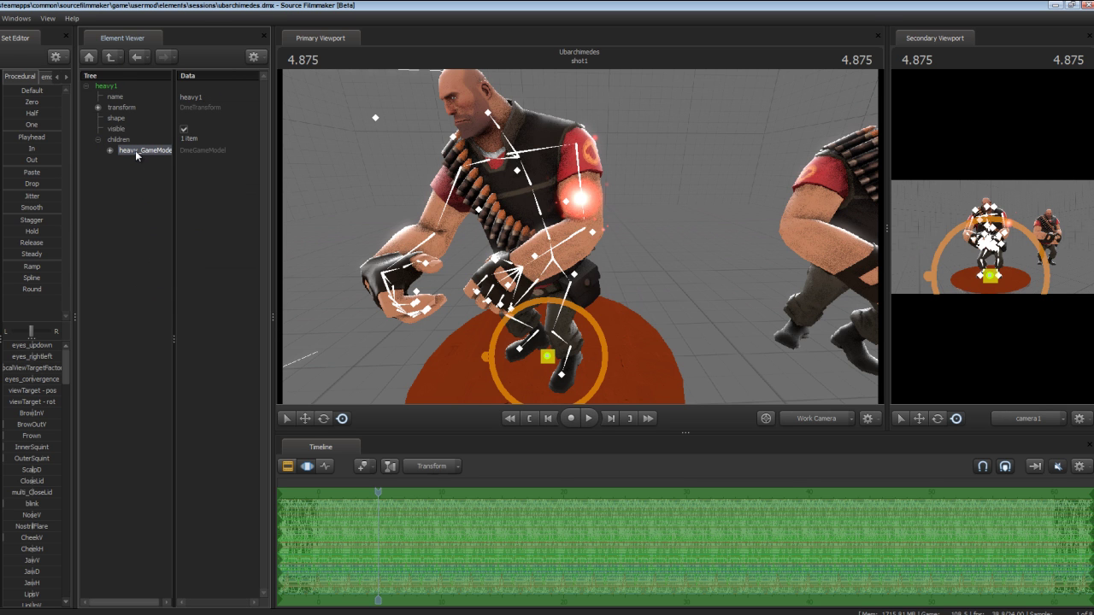
pyautogui.rightClick(135, 151)
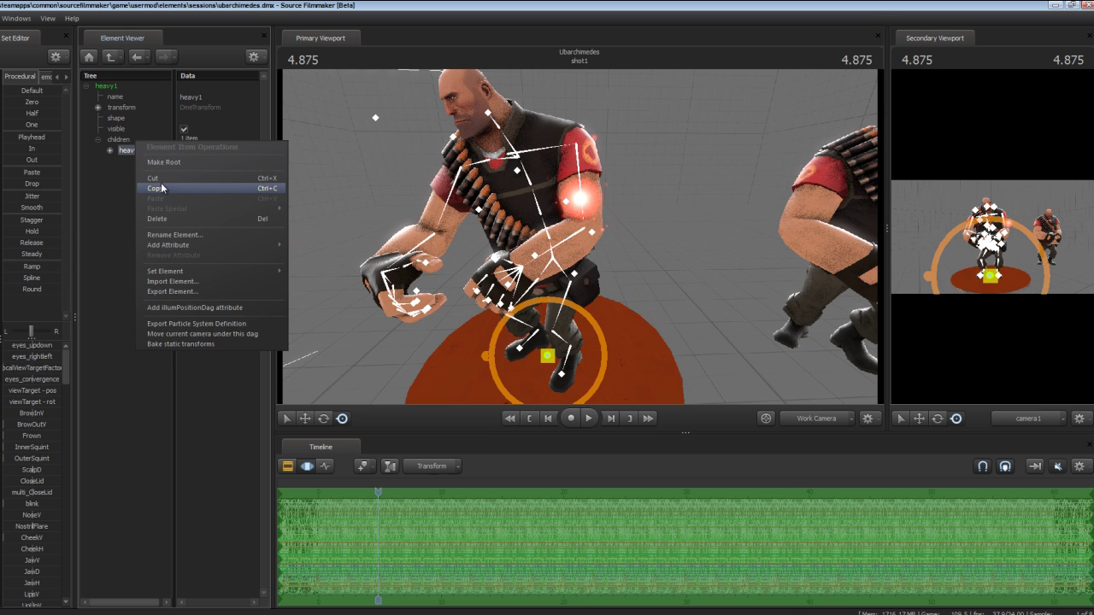
pyautogui.click(160, 182)
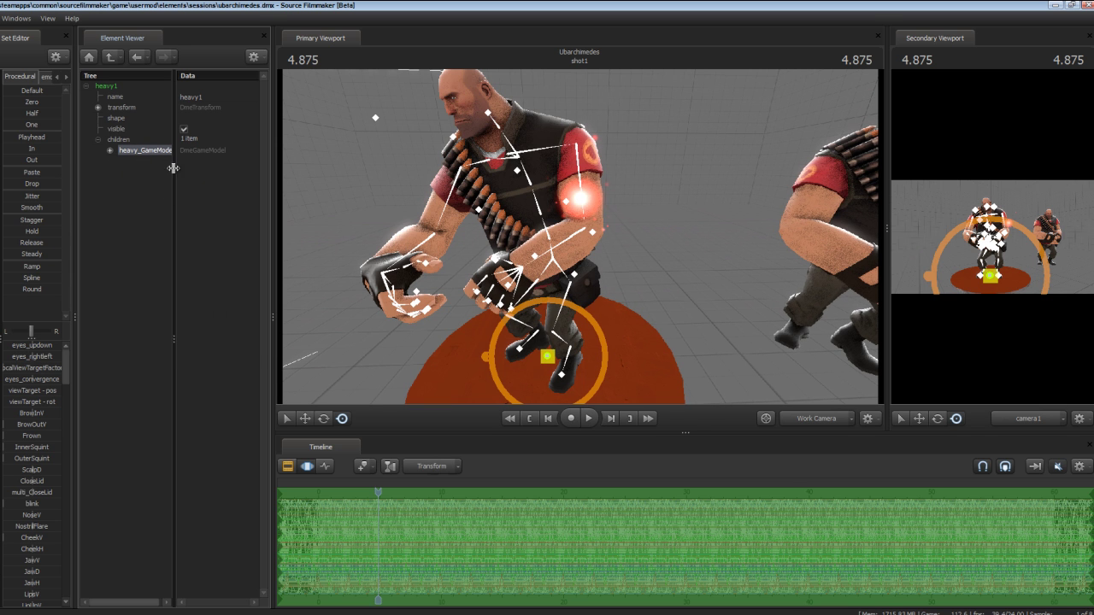
# Widen the animation set list and look through heavy1's control groups, including the weapon bones under Unknown
pyautogui.moveTo(3, 166); pyautogui.dragTo(85, 190)
pyautogui.click(136, 197)
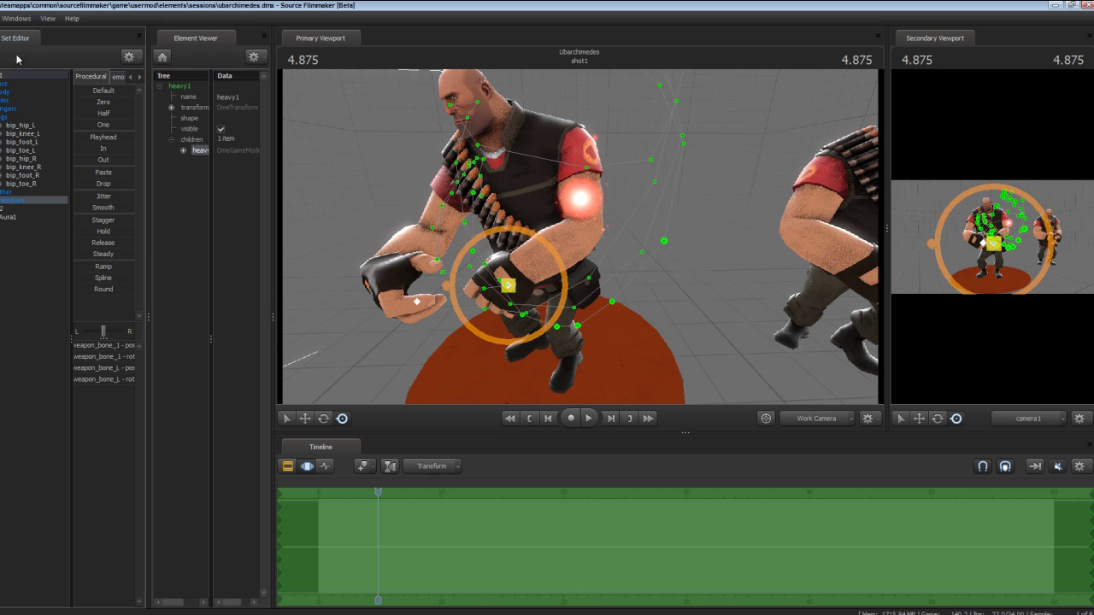
pyautogui.click(19, 252)
# Show Heal_Aura1's particle system in the Element Viewer and widen the viewer to read its attributes
pyautogui.click(10, 220)
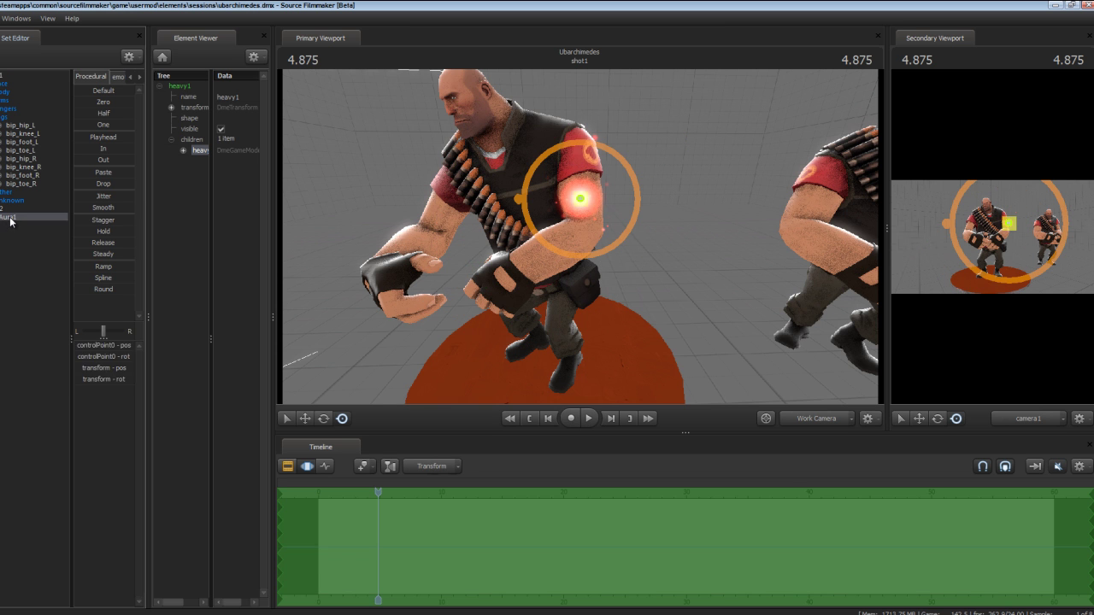
pyautogui.rightClick(11, 221)
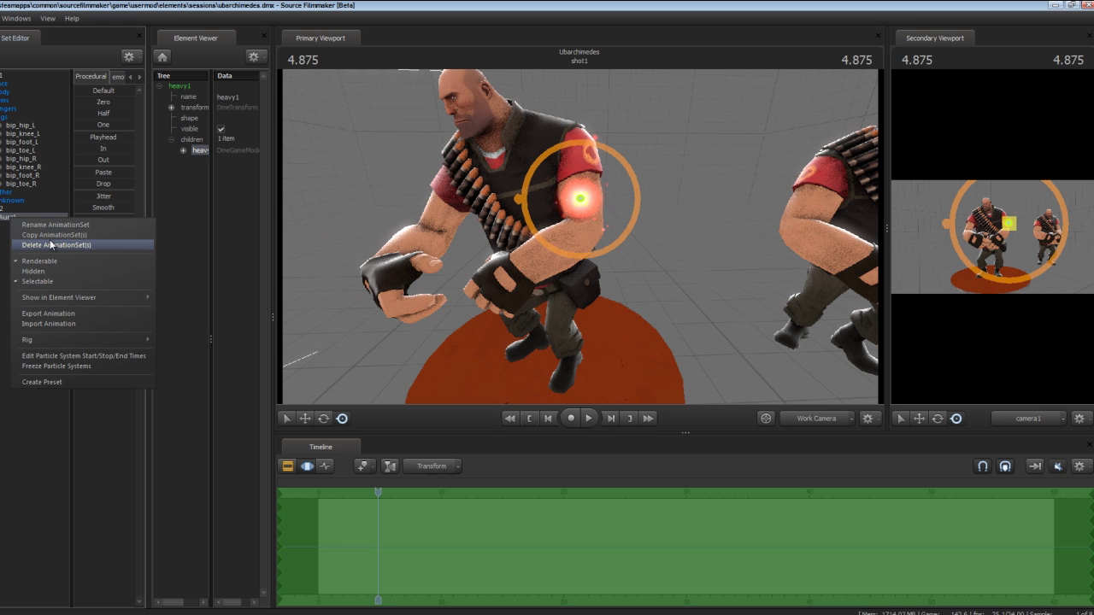
pyautogui.click(3, 220)
pyautogui.rightClick(3, 219)
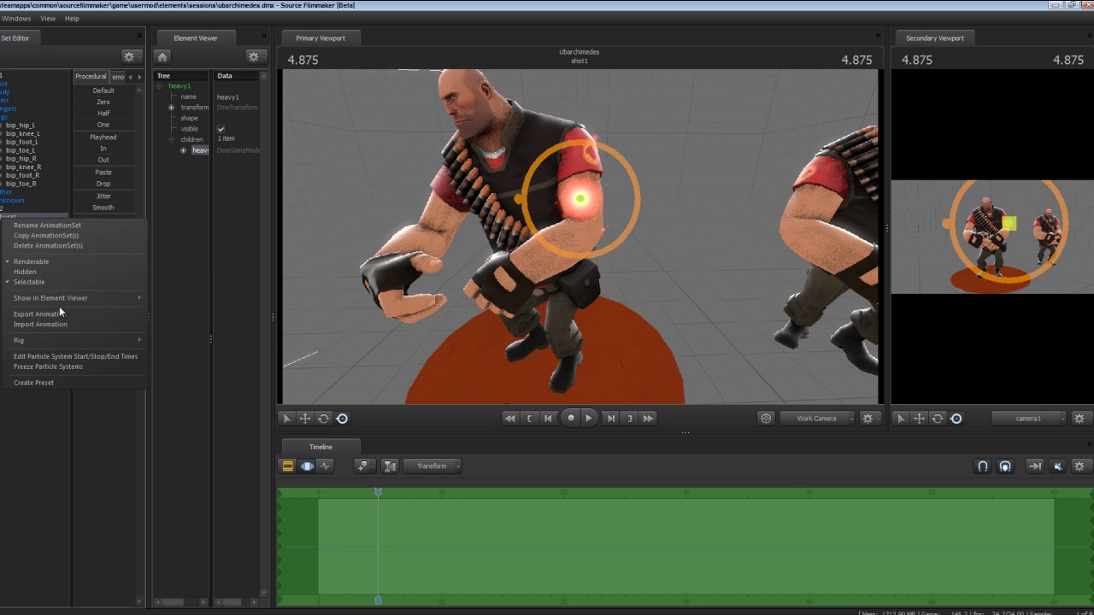
pyautogui.moveTo(66, 299)
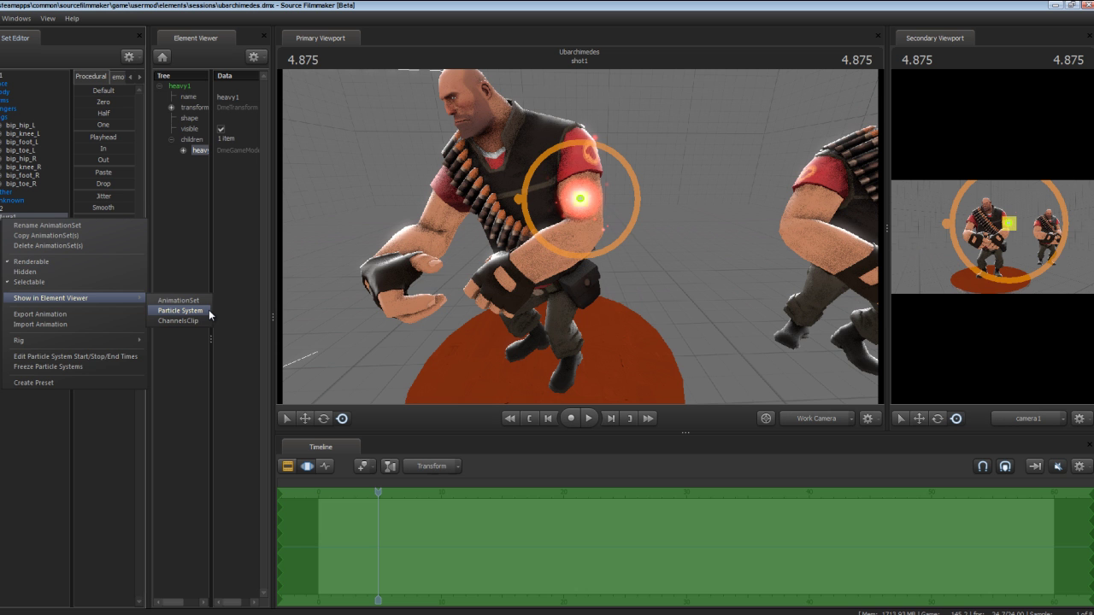
pyautogui.click(181, 310)
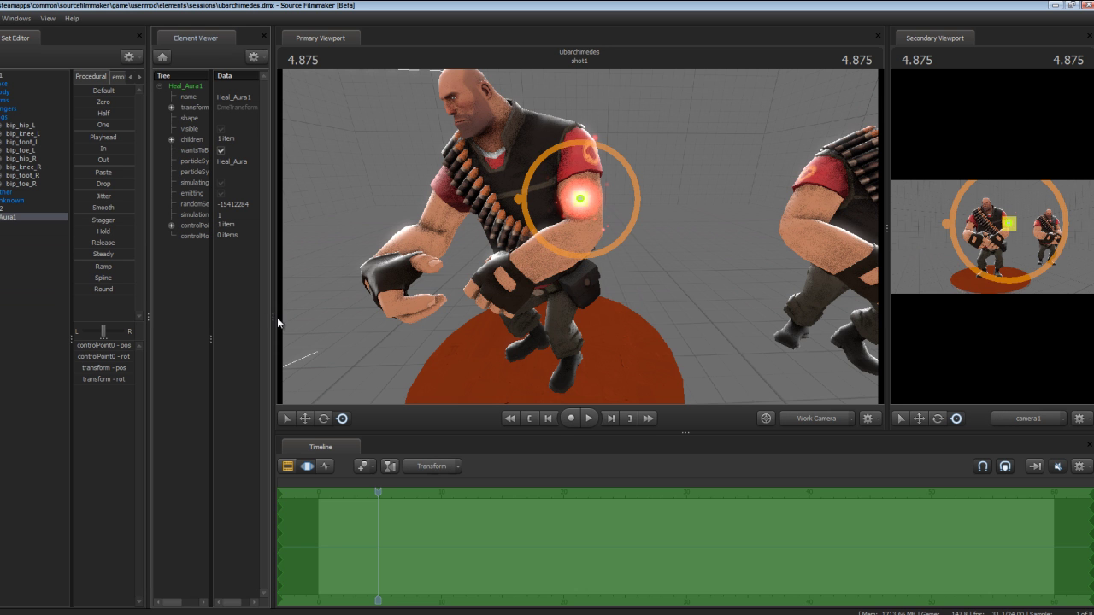
pyautogui.moveTo(277, 317); pyautogui.dragTo(464, 317)
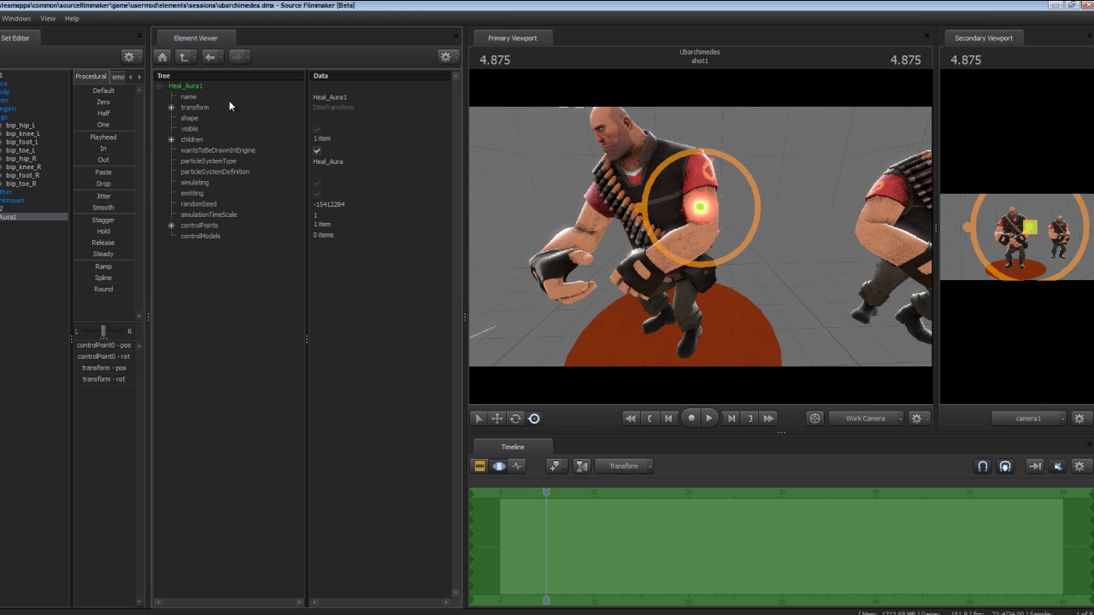
# Paste the copied heavy_GameModel as a reference into Heal_Aura1's controlModels attribute and expand the attribute
pyautogui.click(205, 238)
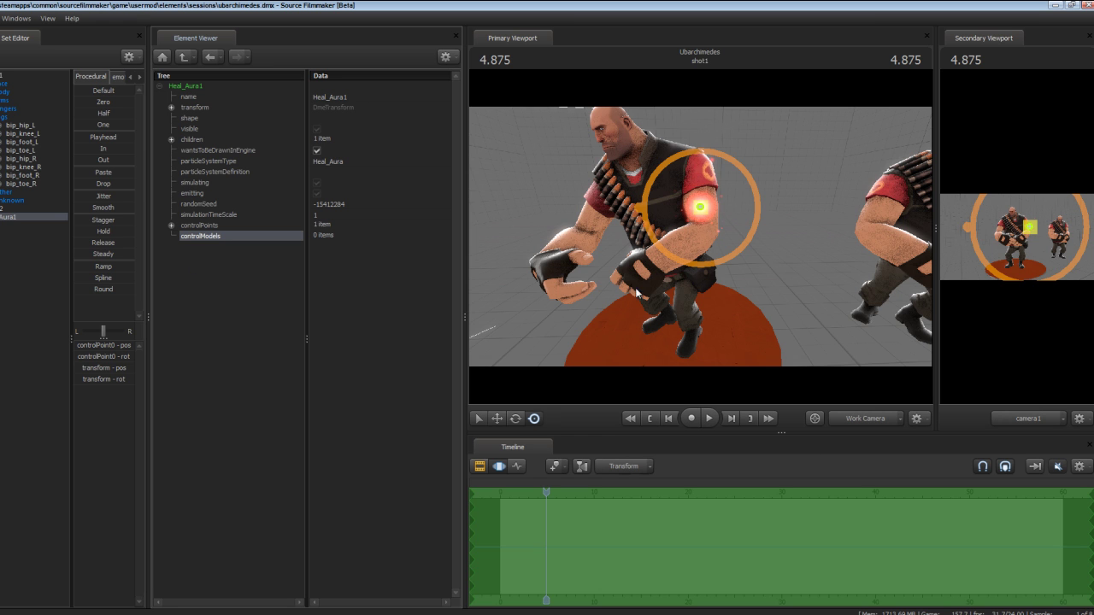
pyautogui.rightClick(215, 236)
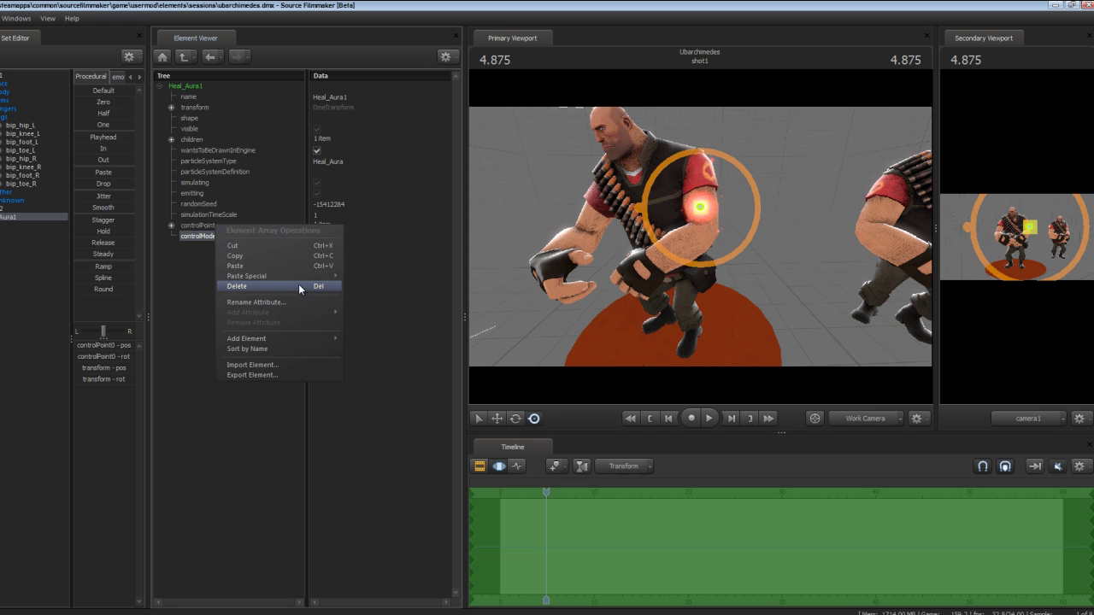
pyautogui.moveTo(324, 276)
pyautogui.click(369, 278)
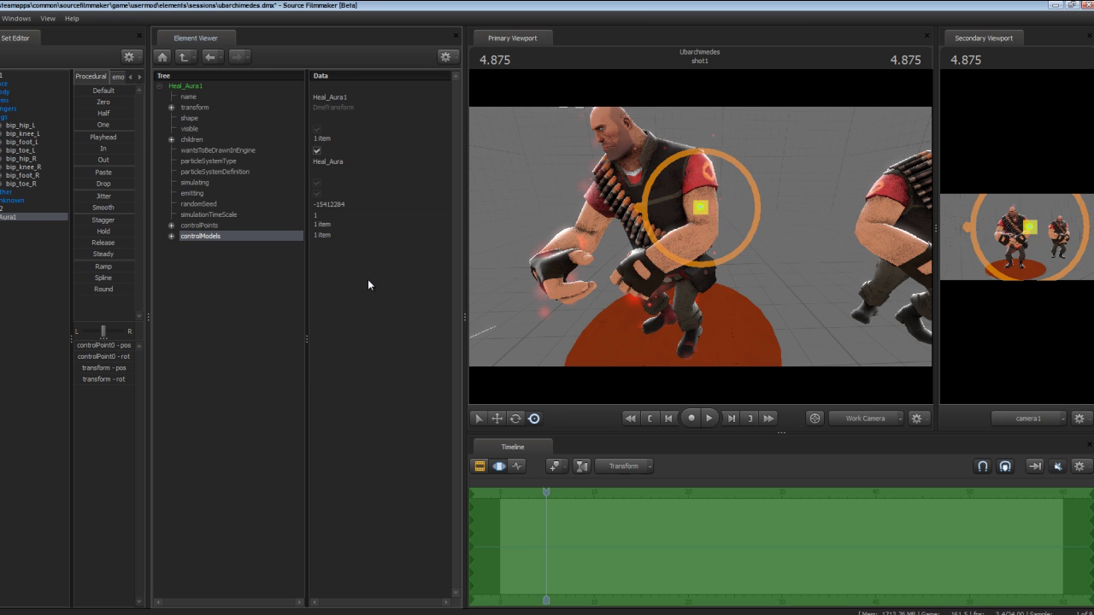
pyautogui.click(172, 236)
# Play the shot from about 1.25 seconds and examine from several angles how the aura particles follow the Heavy
pyautogui.moveTo(542, 492); pyautogui.dragTo(510, 492)
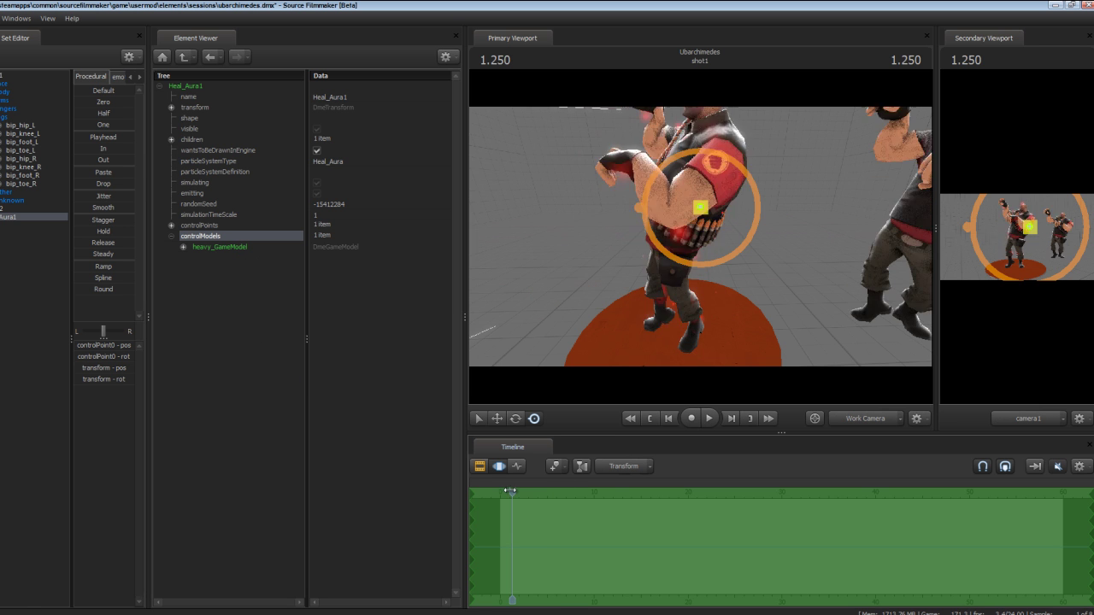
pyautogui.press('space')
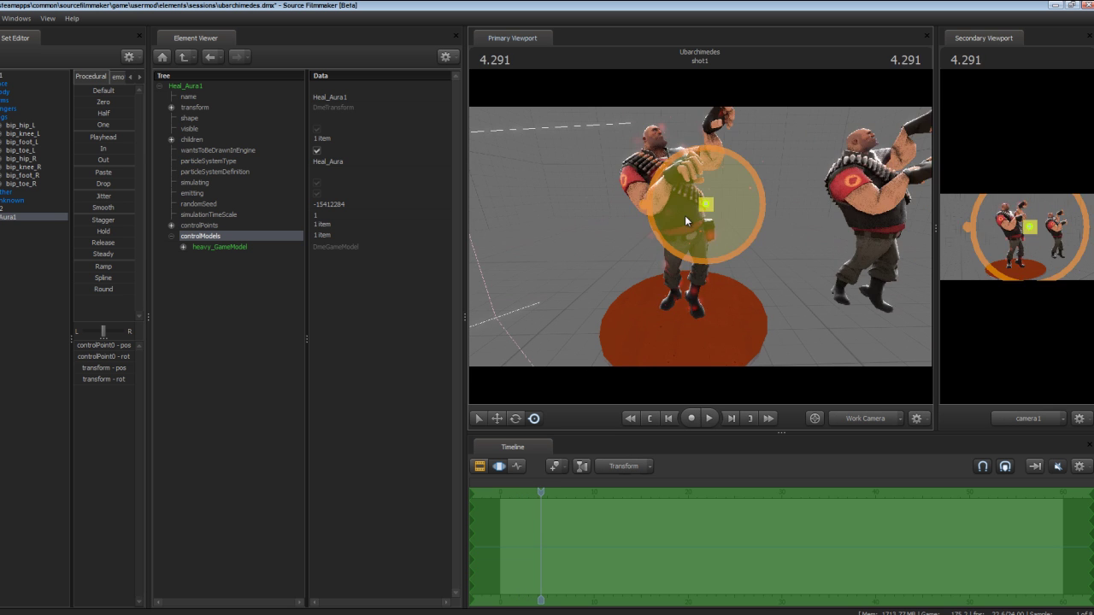
pyautogui.press('space')
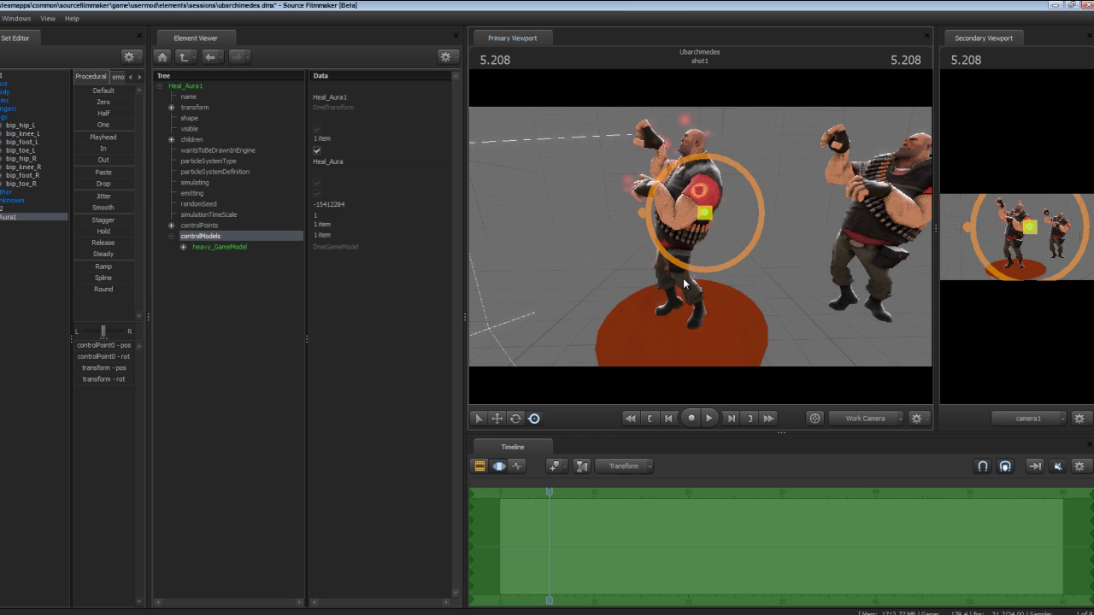
pyautogui.moveTo(798, 291); pyautogui.dragTo(650, 249)
pyautogui.press('w')
pyautogui.press('r')
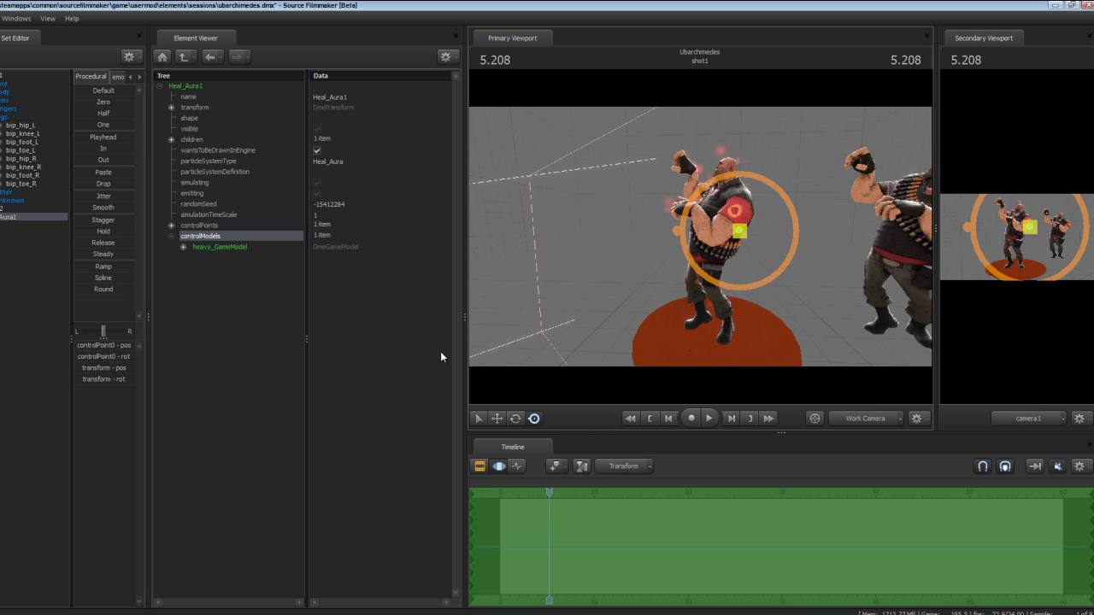
pyautogui.press('space')
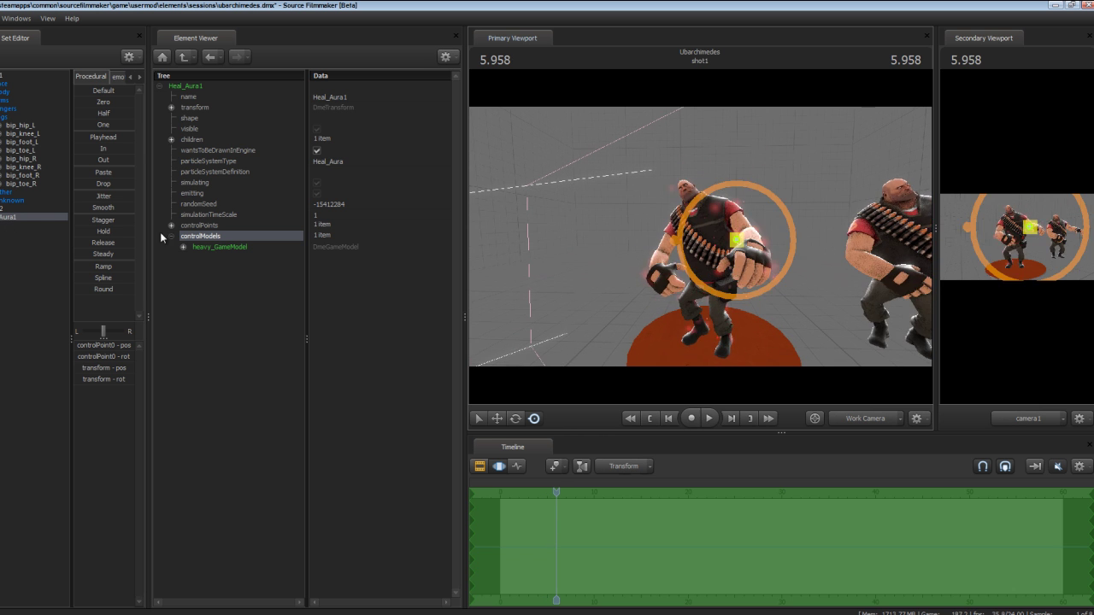
pyautogui.rightClick(15, 219)
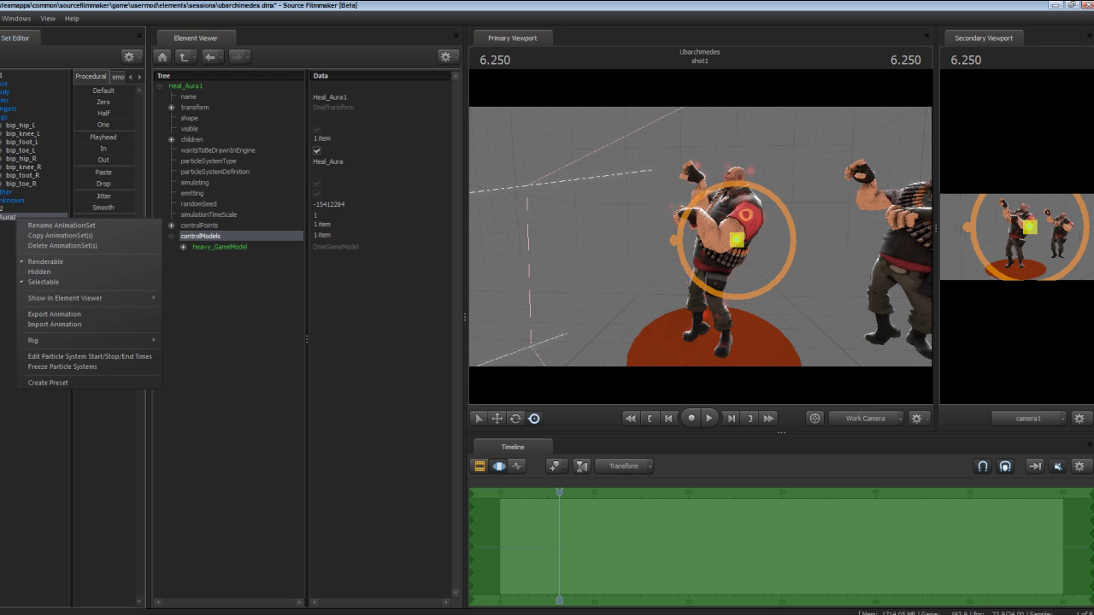
pyautogui.click(40, 272)
pyautogui.moveTo(603, 291); pyautogui.dragTo(603, 292)
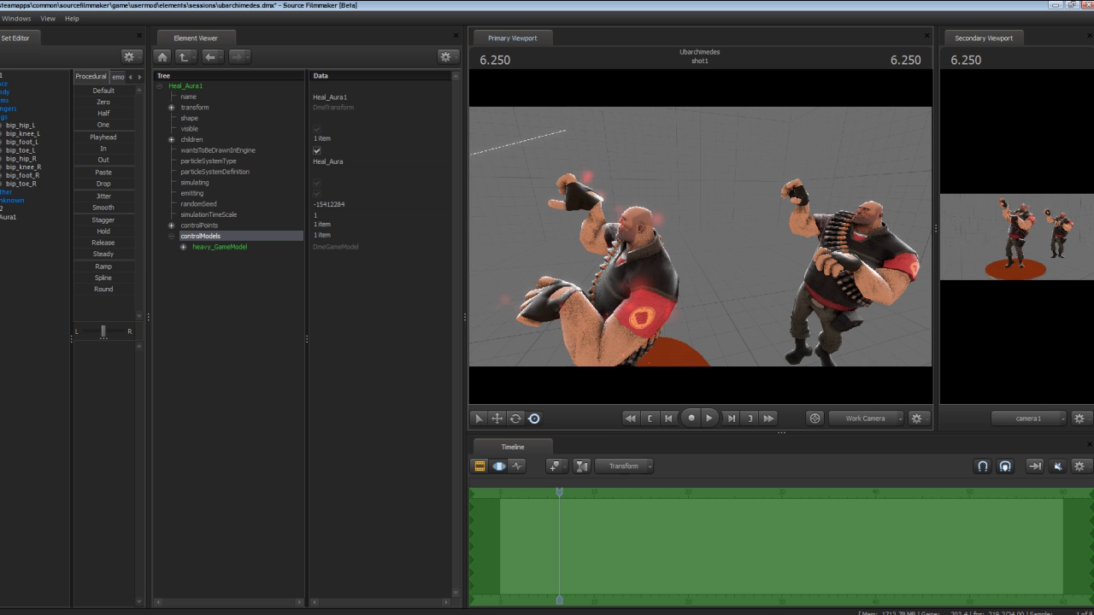
# Turn off rendering for the heavy1 animation set
pyautogui.click(10, 84)
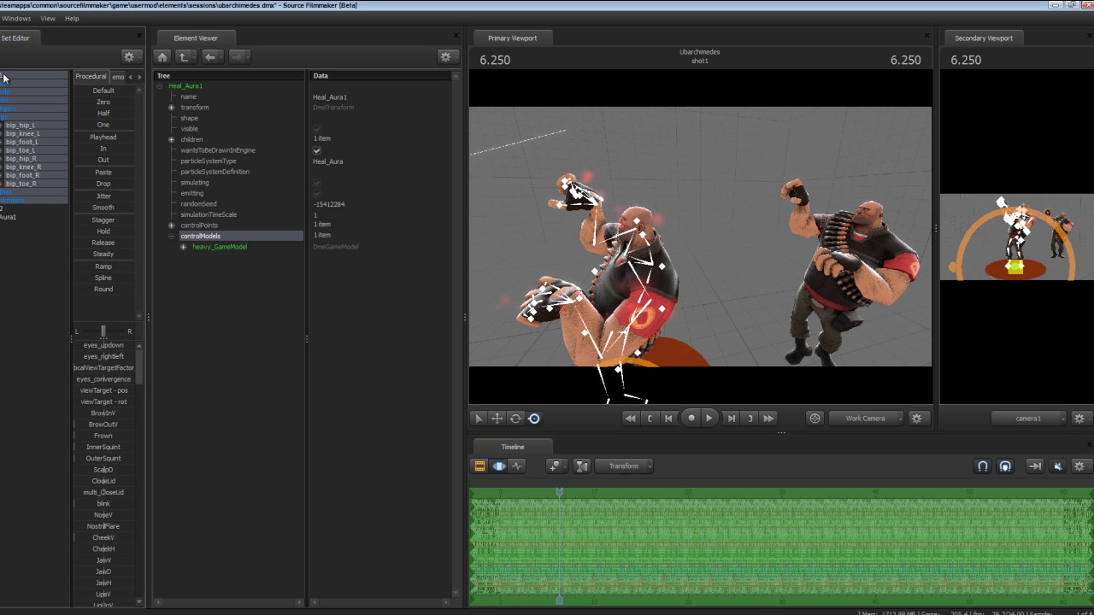
pyautogui.rightClick(8, 79)
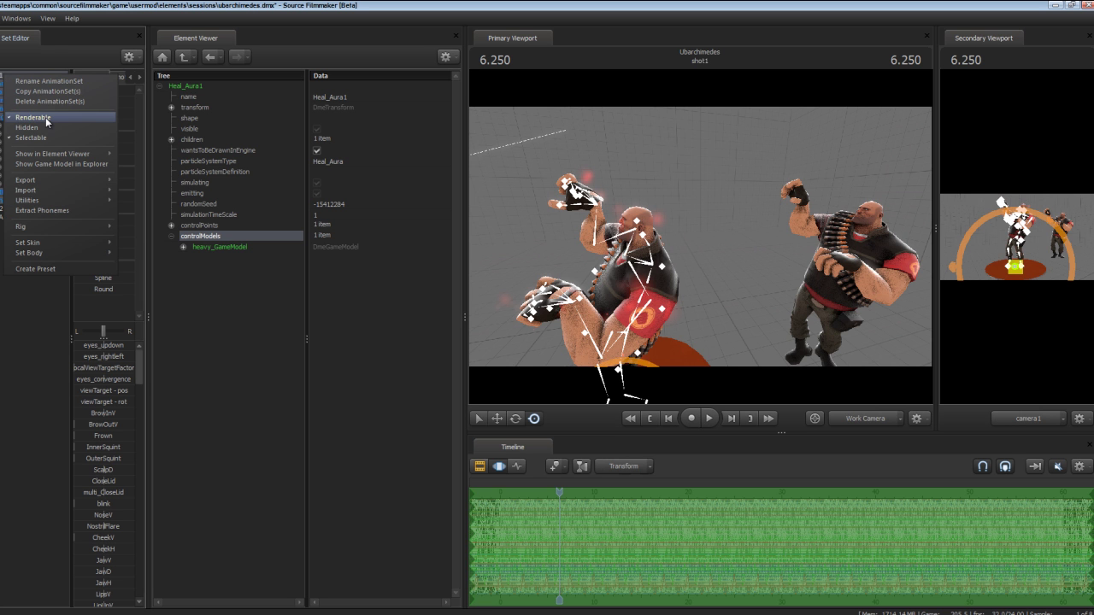
pyautogui.click(45, 117)
# Play the shot again from its beginning and examine the aura particles without the Heavy's body
pyautogui.moveTo(707, 239)
pyautogui.mouseDown()
pyautogui.moveTo(690, 233)
pyautogui.moveTo(663, 313)
pyautogui.mouseUp()
pyautogui.press('space')
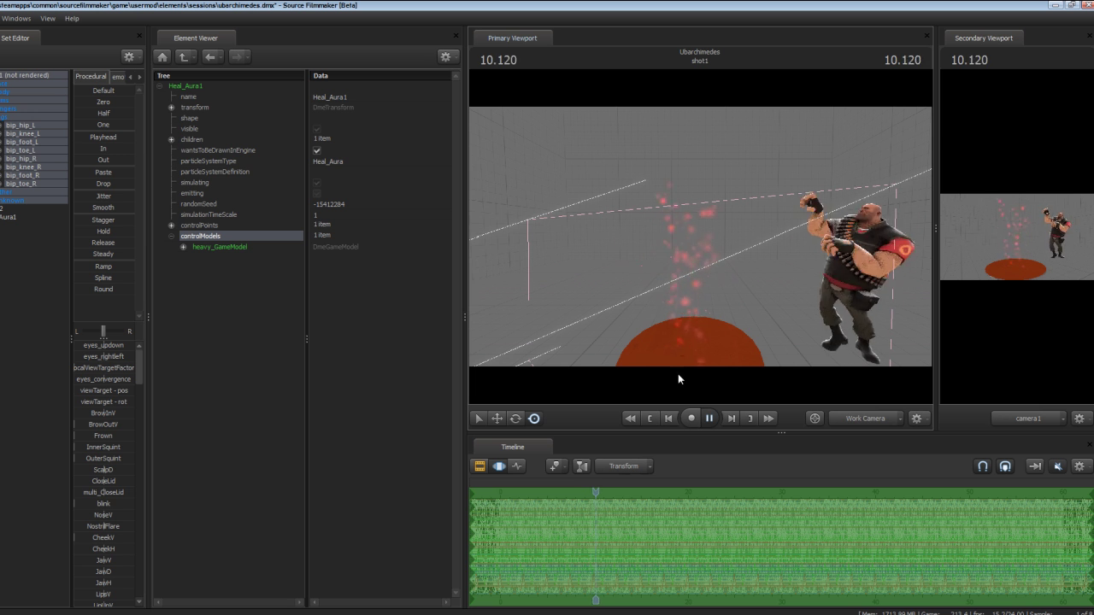
pyautogui.click(605, 495)
pyautogui.moveTo(606, 494); pyautogui.dragTo(498, 495)
pyautogui.press('space')
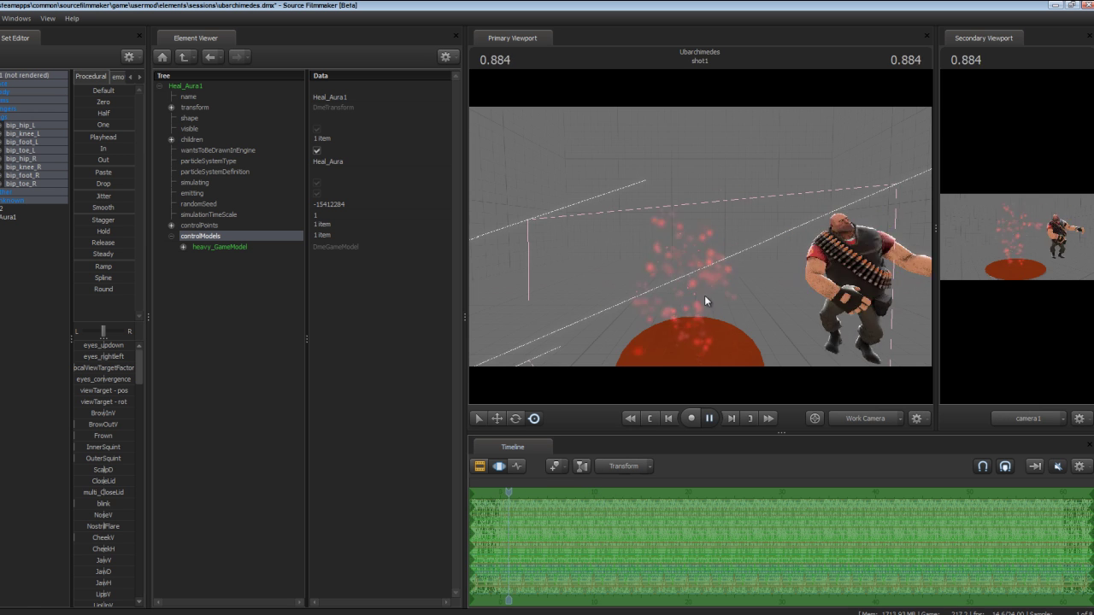
pyautogui.press('space')
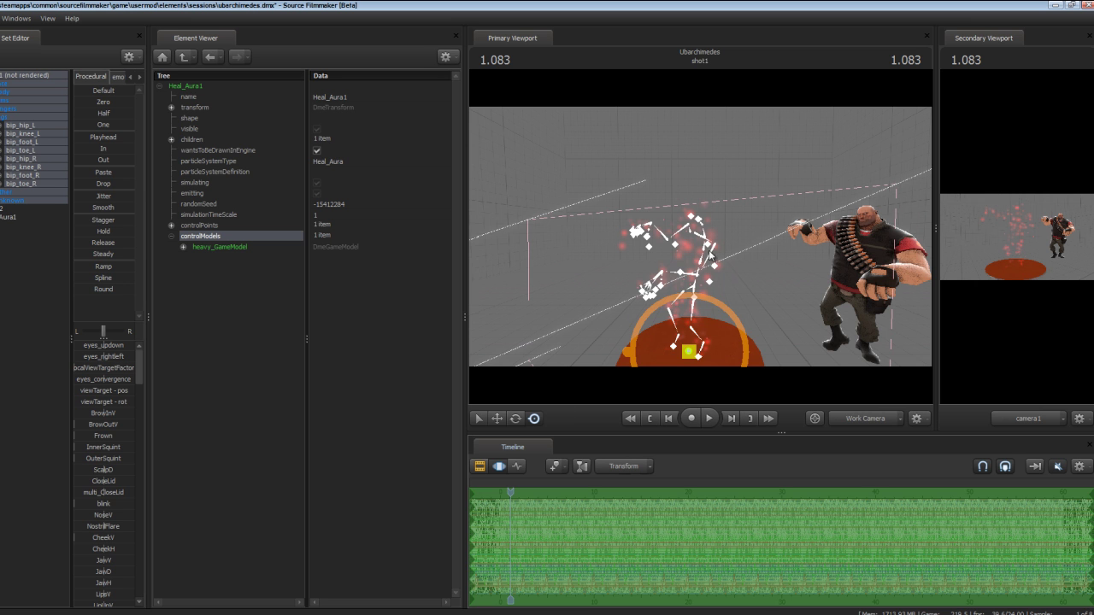
pyautogui.moveTo(720, 233); pyautogui.dragTo(687, 252)
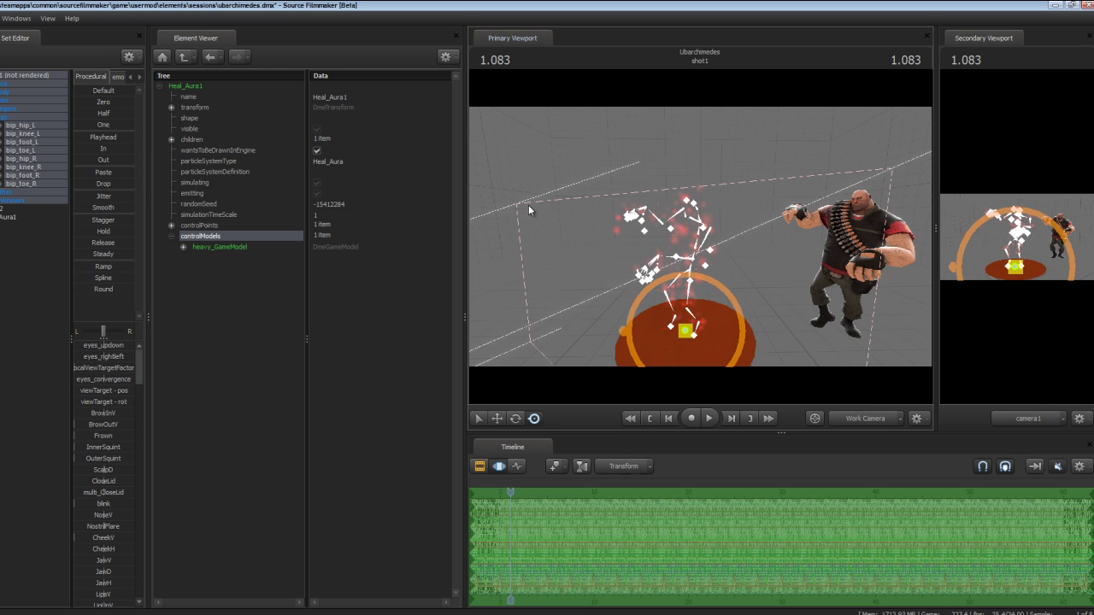
# Show heavy1's game model in the Element Viewer again and go up to its parent element
pyautogui.click(22, 220)
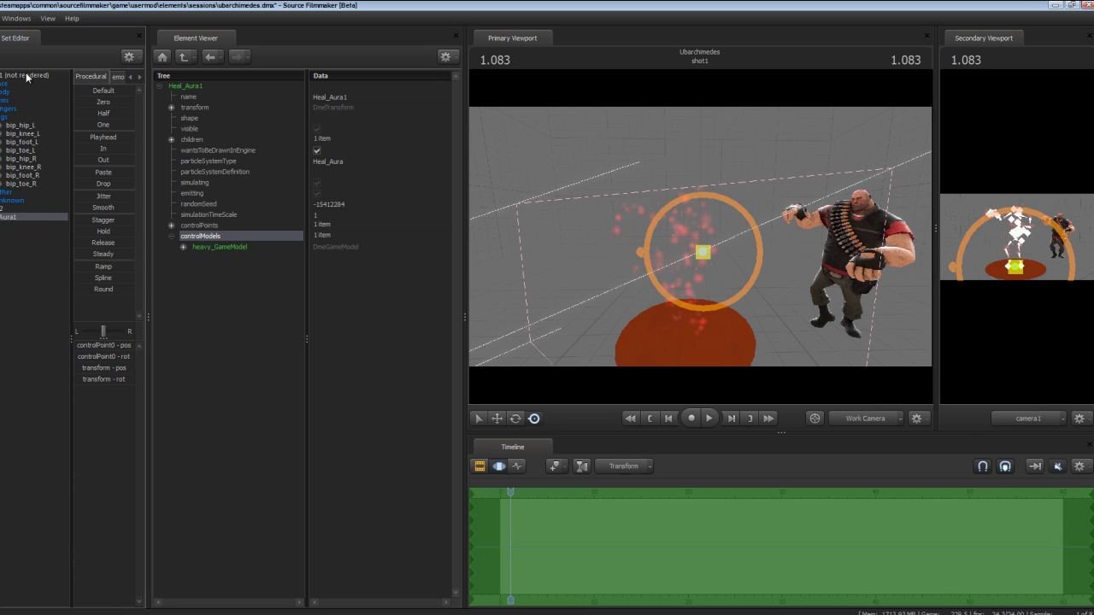
pyautogui.click(28, 77)
pyautogui.rightClick(27, 78)
pyautogui.click(16, 80)
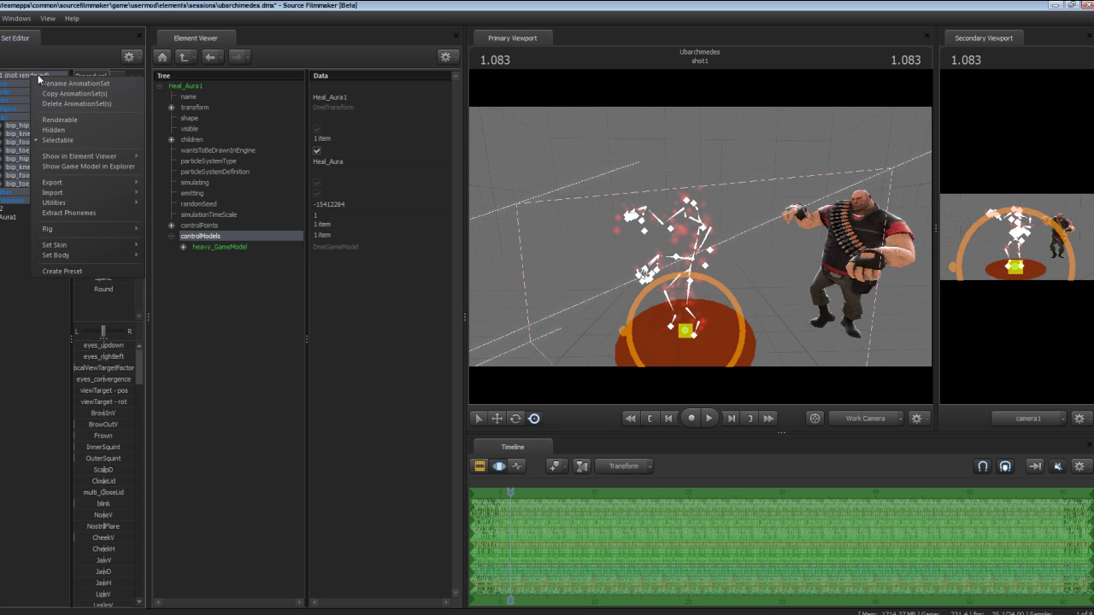
pyautogui.rightClick(30, 81)
pyautogui.moveTo(85, 159)
pyautogui.click(176, 171)
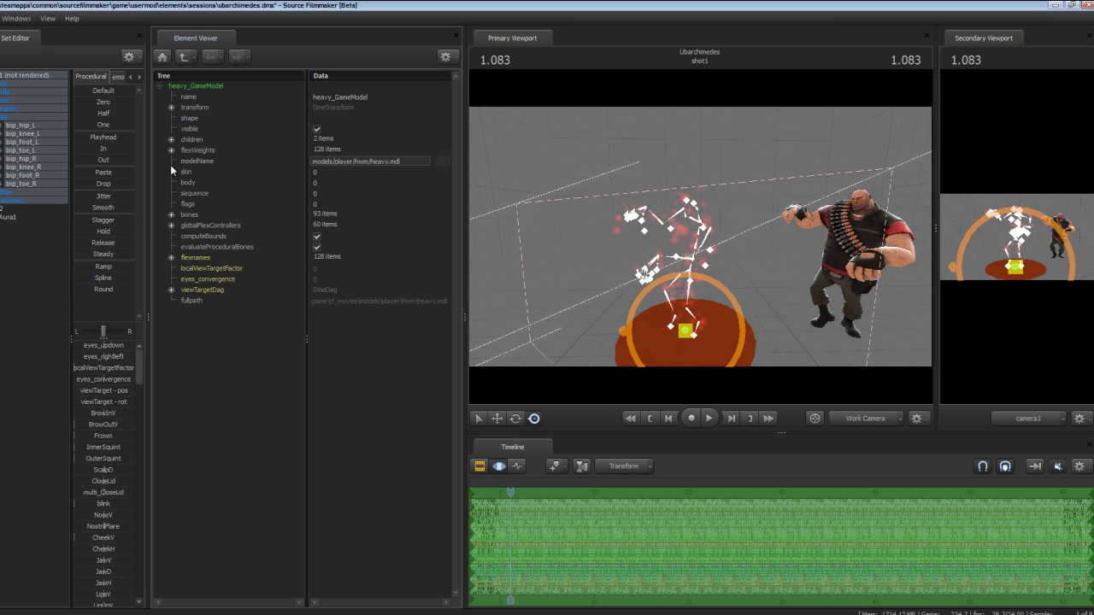
pyautogui.click(185, 58)
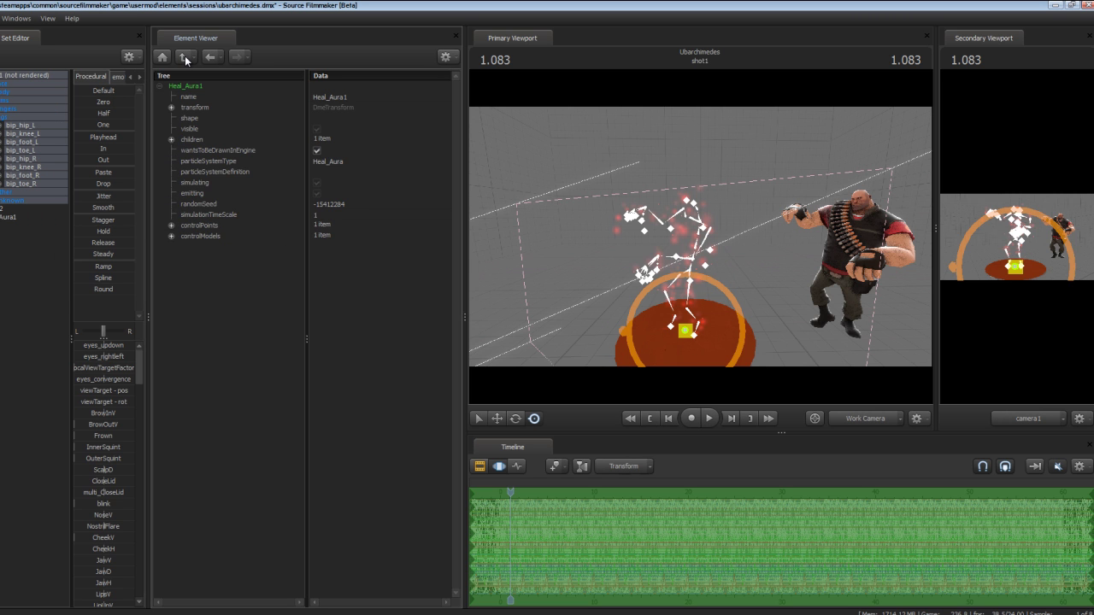
# Expand Heal_Aura1's controlModels and copy the heavy_GameModel element inside it
pyautogui.click(172, 235)
pyautogui.click(206, 247)
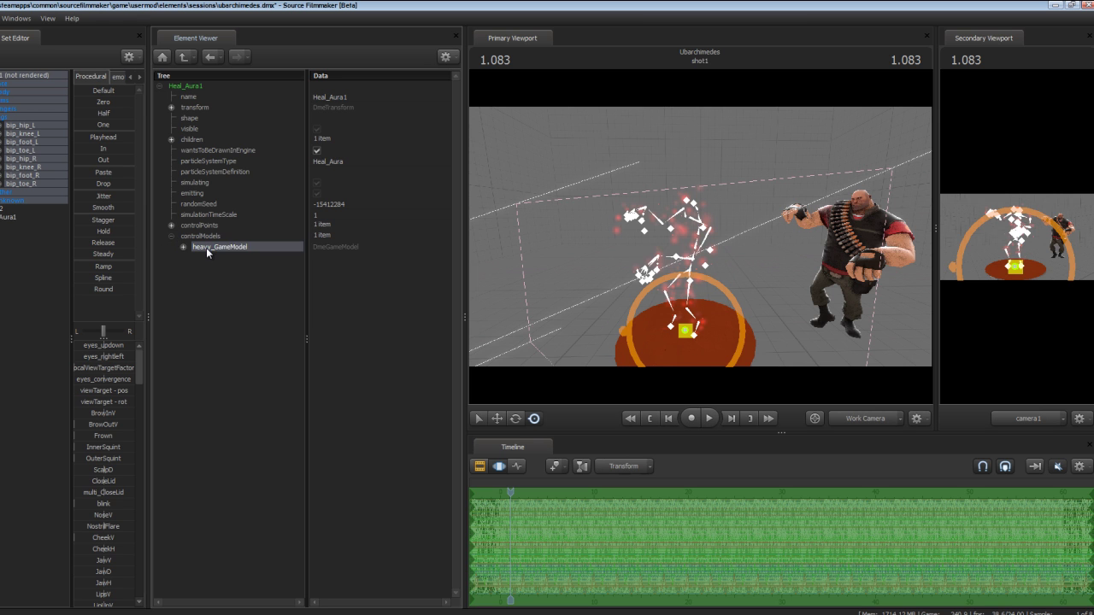
pyautogui.rightClick(206, 248)
pyautogui.click(252, 286)
# Show Heal_Aura1's particle system in the Element Viewer and try to paste the copied model as a reference into controlModels
pyautogui.click(15, 225)
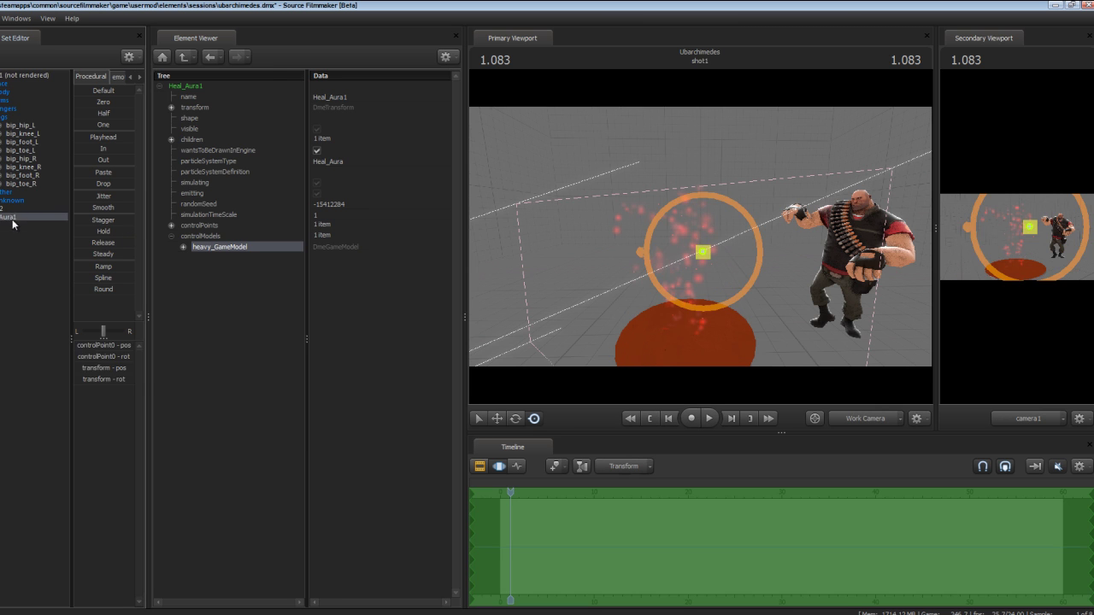
pyautogui.rightClick(11, 217)
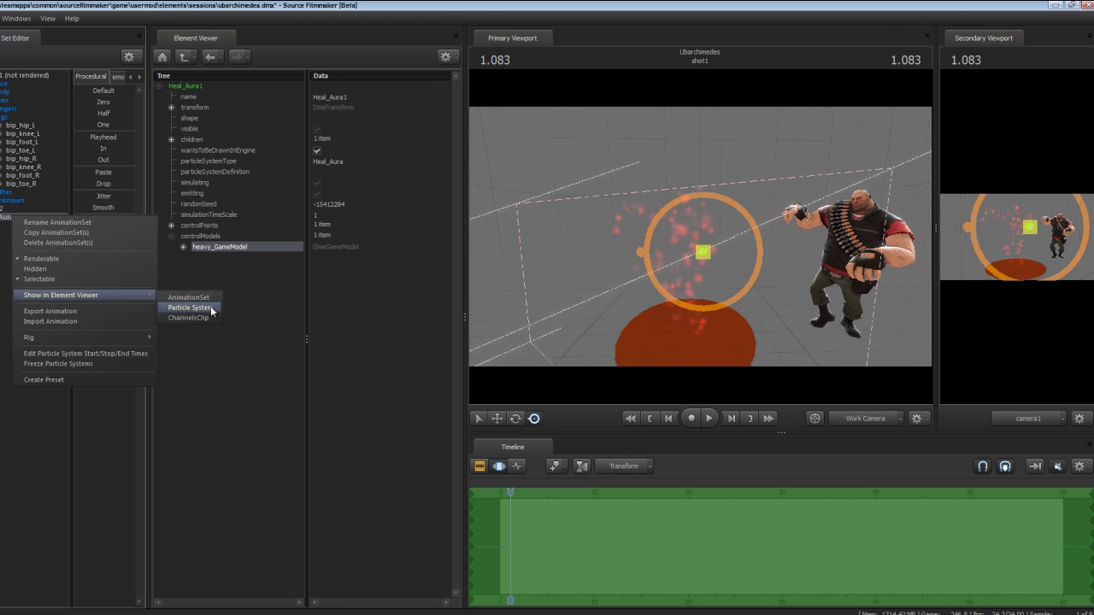
pyautogui.click(210, 309)
pyautogui.click(171, 236)
pyautogui.rightClick(198, 235)
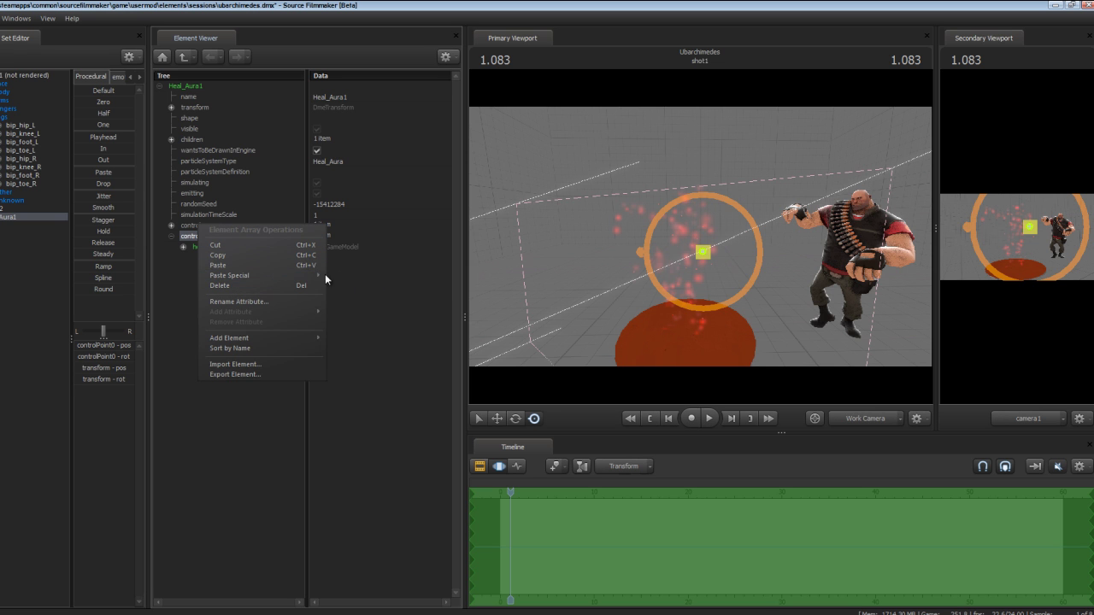
pyautogui.moveTo(270, 274)
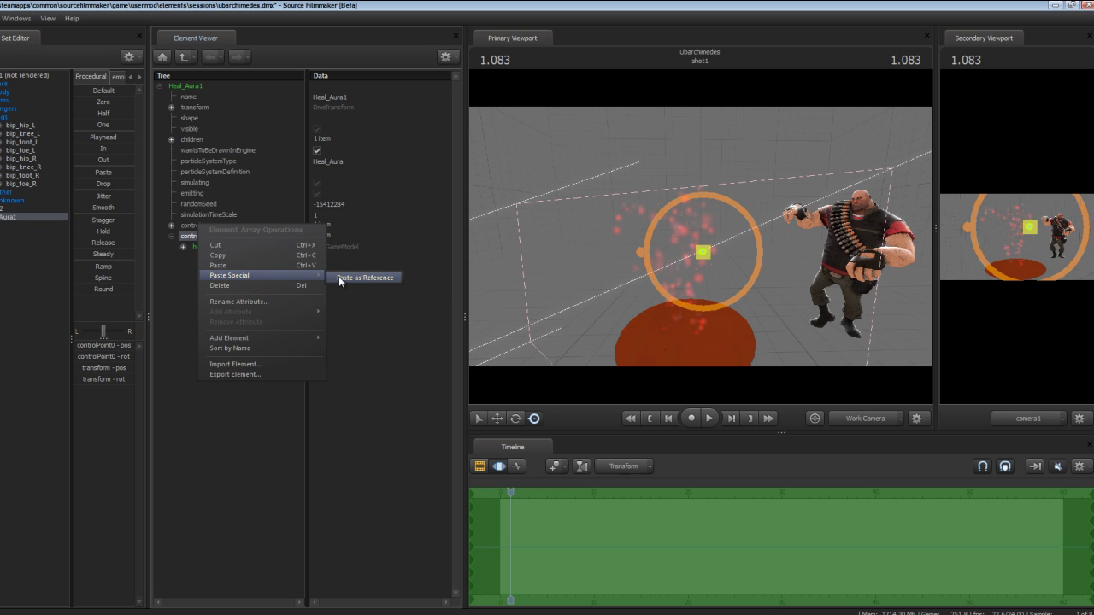
pyautogui.click(365, 278)
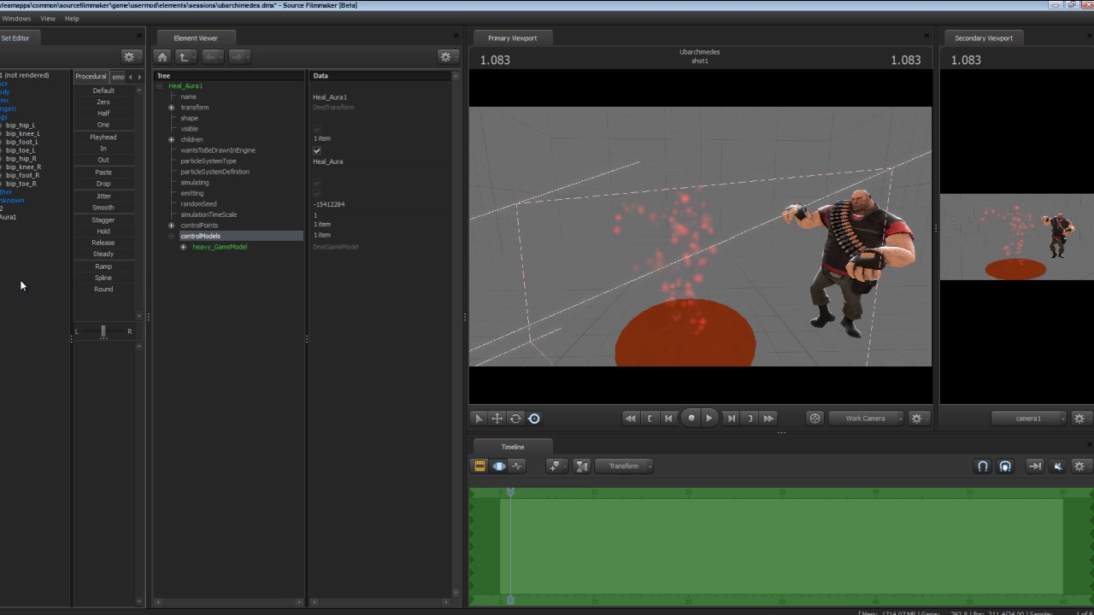
# Open the Particle Editor Tool, move its window clear of the others and minimize the browser behind it
pyautogui.click(19, 18)
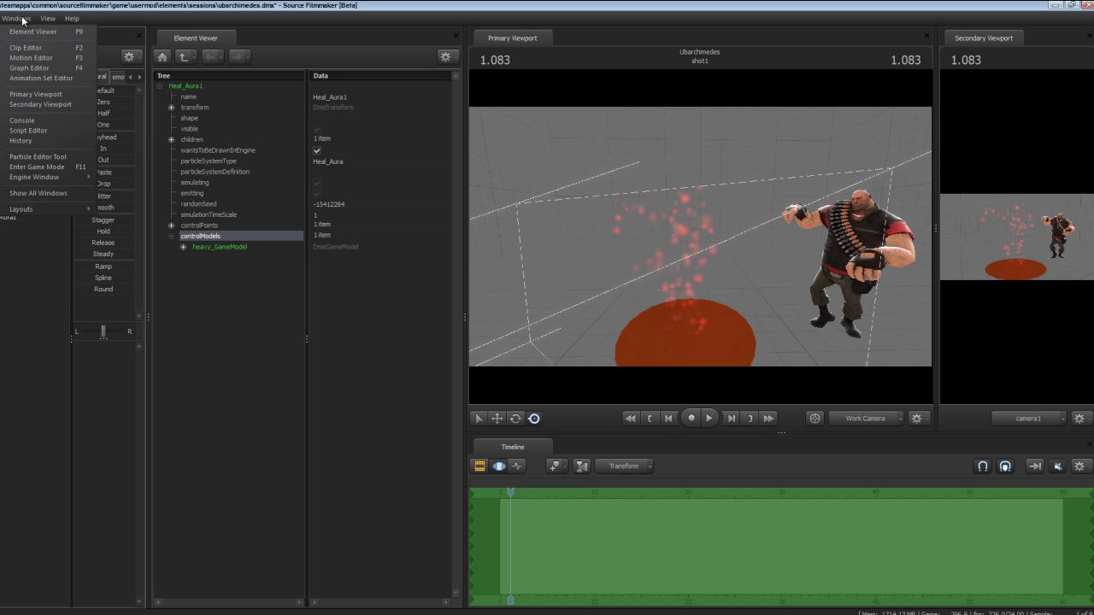
pyautogui.click(36, 156)
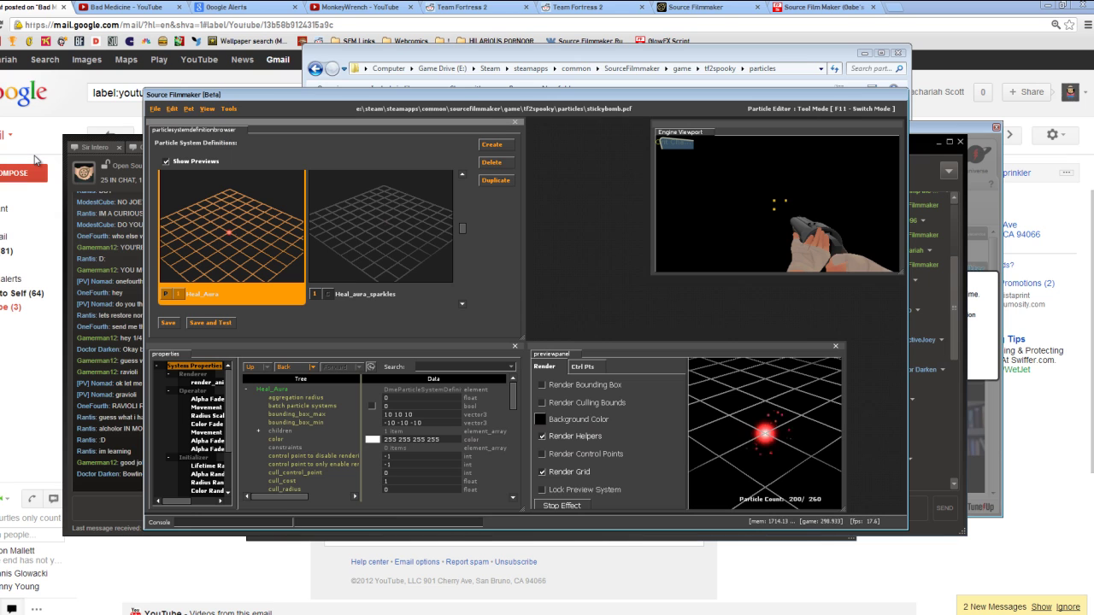
pyautogui.moveTo(458, 89); pyautogui.dragTo(360, 63)
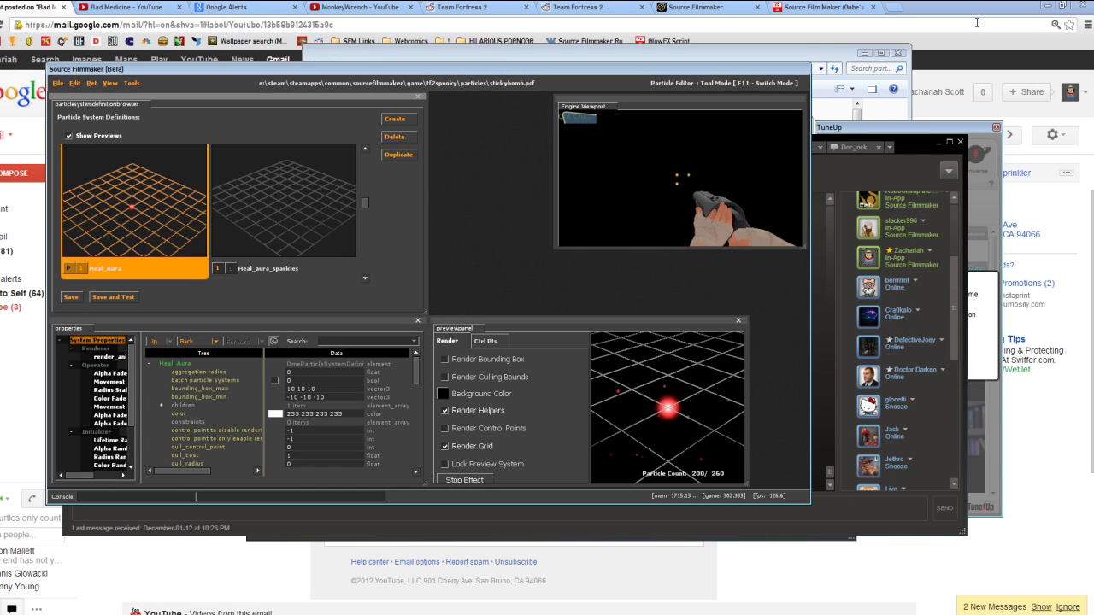
pyautogui.click(1047, 6)
pyautogui.click(1047, 7)
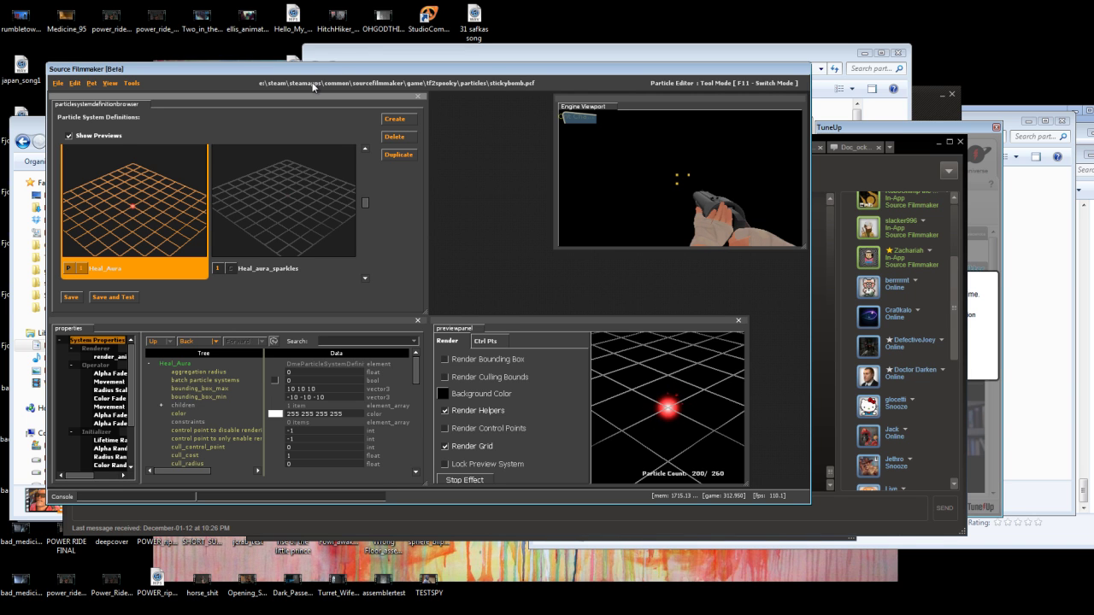
pyautogui.moveTo(306, 71); pyautogui.dragTo(267, 32)
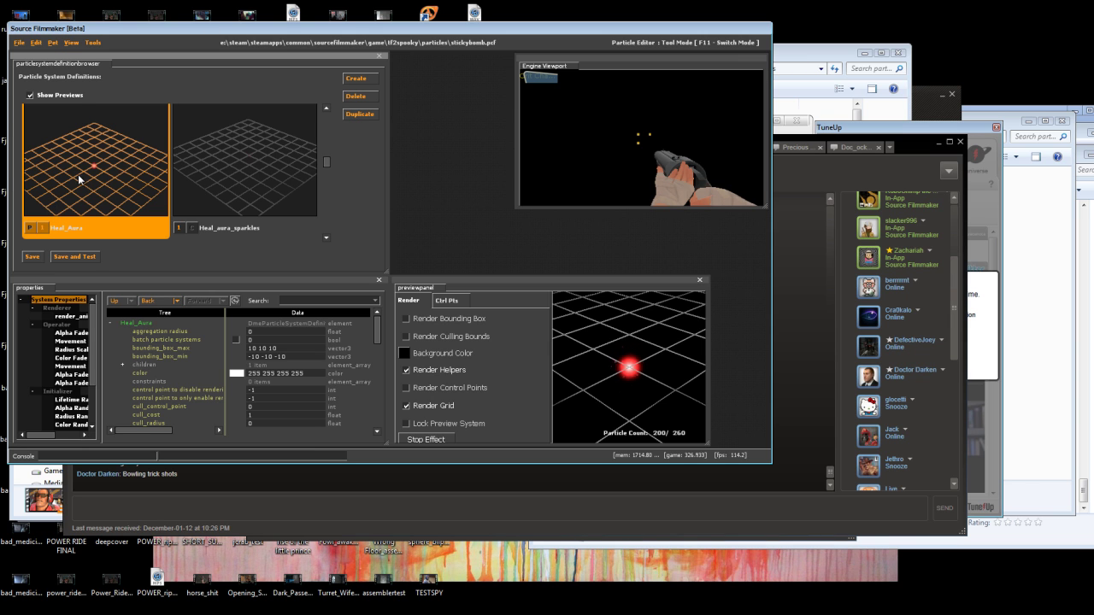
# Widen Heal_Aura's property list in the Particle Editor and look through its operators, initializers, emitter and children
pyautogui.scroll(-2, 136, 195)
pyautogui.scroll(2, 146, 190)
pyautogui.scroll(-1, 163, 183)
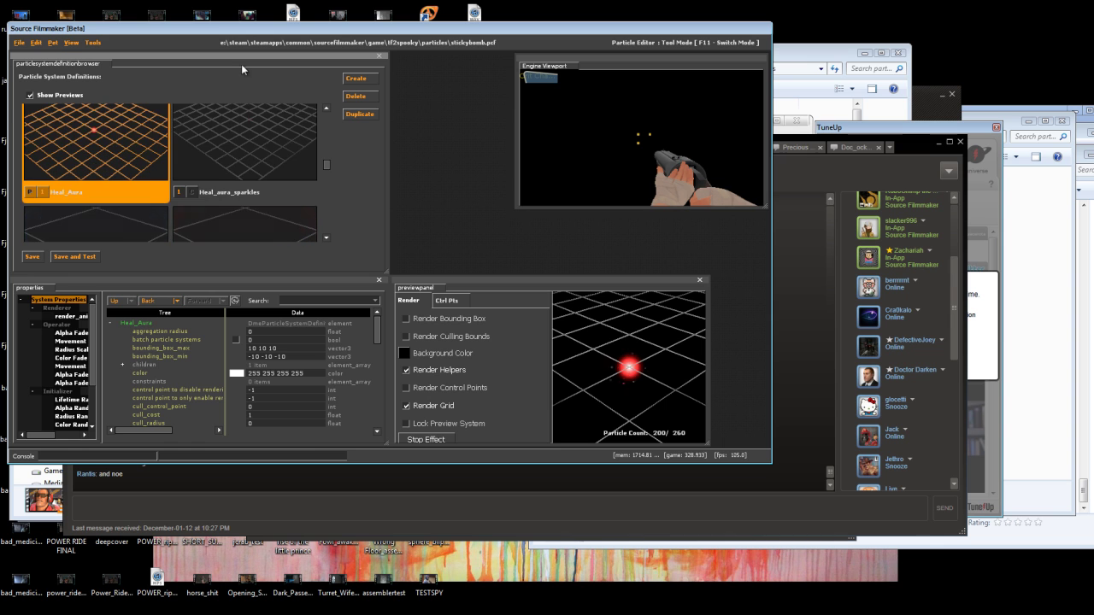
pyautogui.scroll(1, 221, 155)
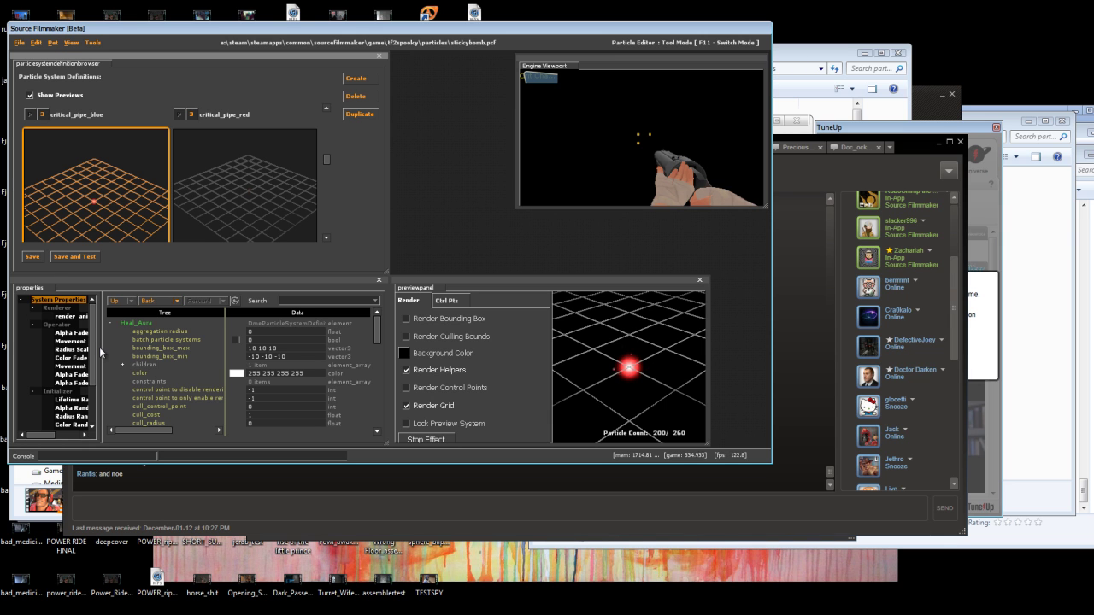
pyautogui.moveTo(103, 370); pyautogui.dragTo(197, 390)
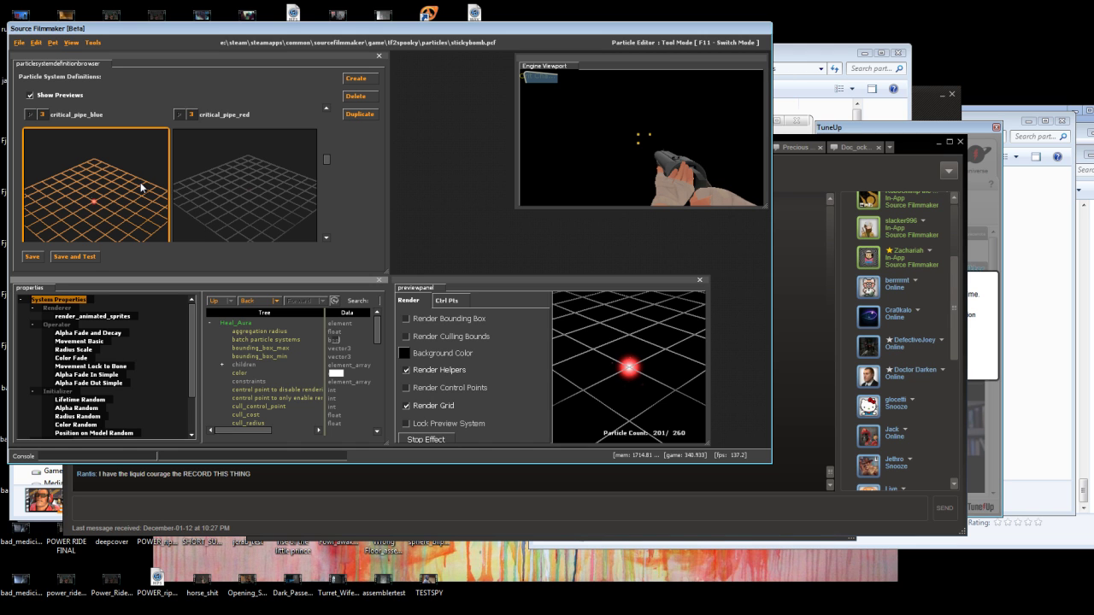
pyautogui.scroll(-2, 131, 325)
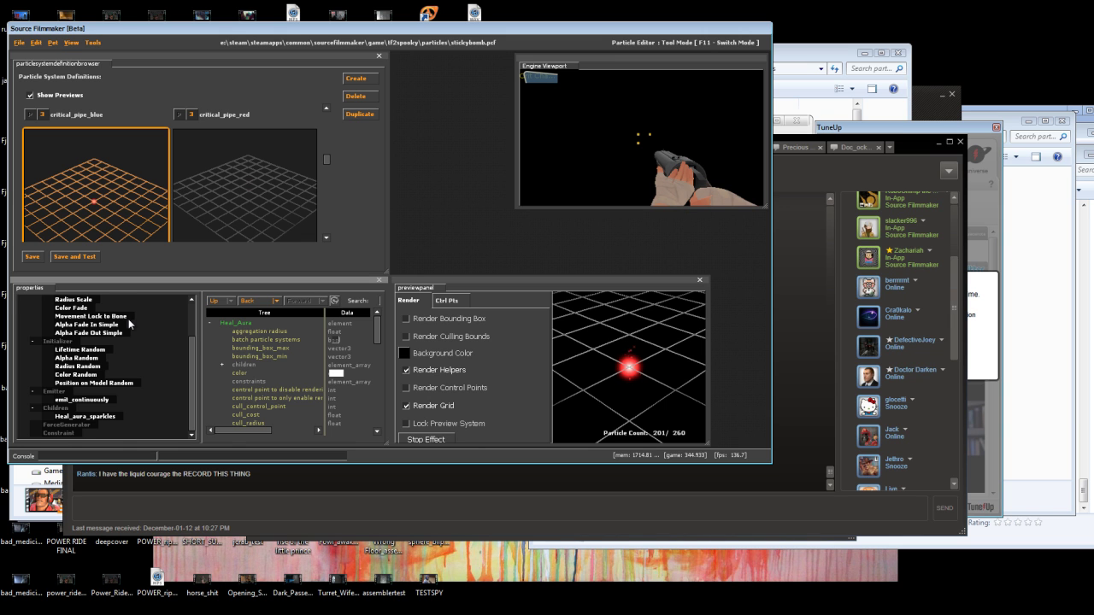
# Show Heal_Aura's Heal_aura_sparkles child in the attribute tree and expand its child element
pyautogui.scroll(2, 131, 323)
pyautogui.scroll(-2, 151, 213)
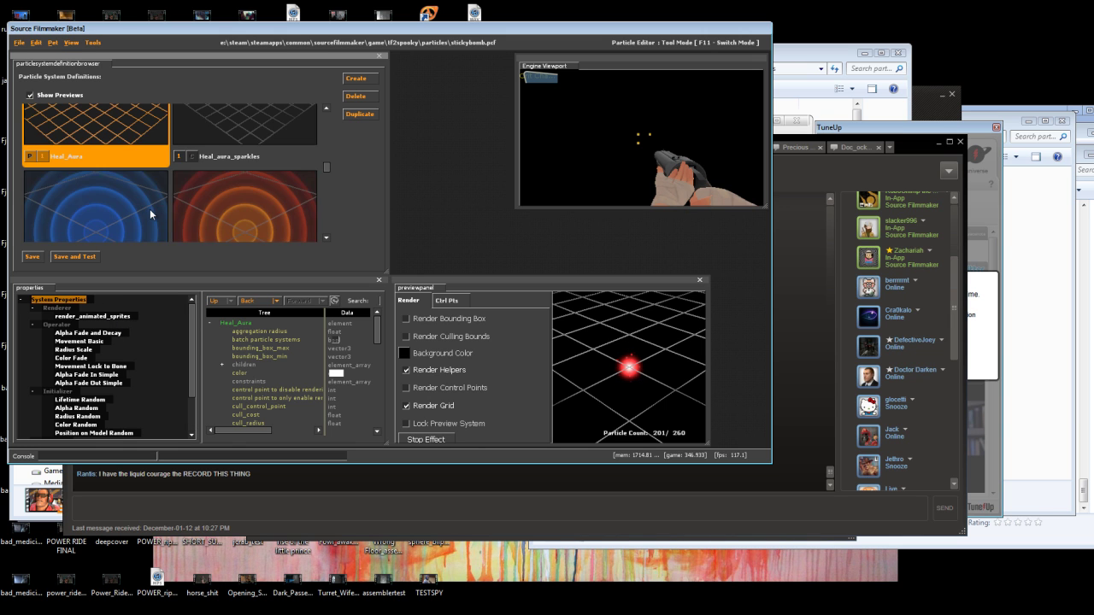
pyautogui.scroll(1, 150, 213)
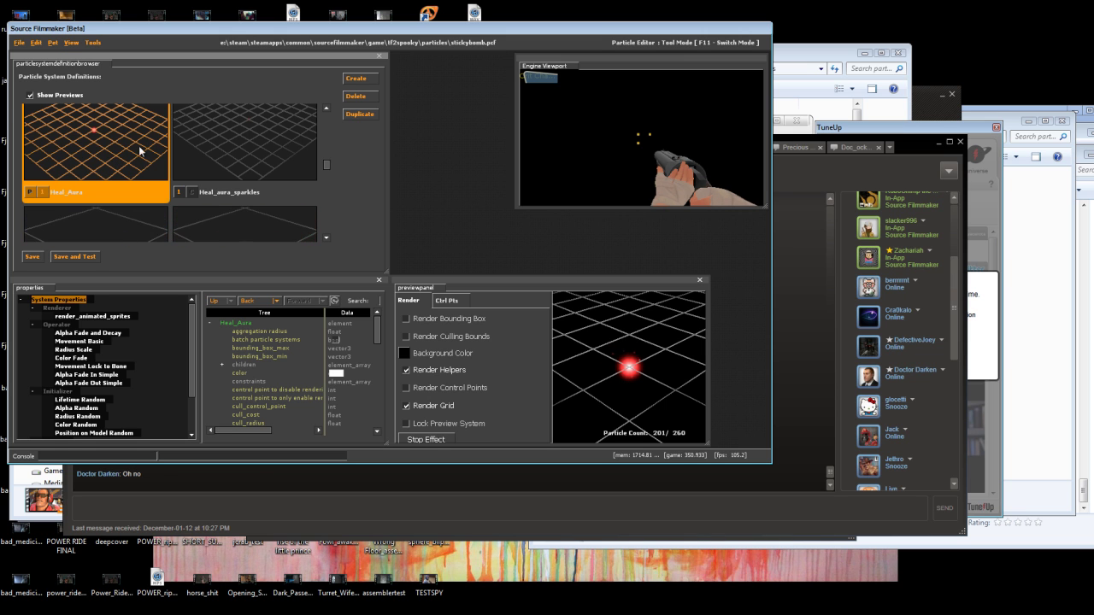
pyautogui.scroll(-2, 114, 369)
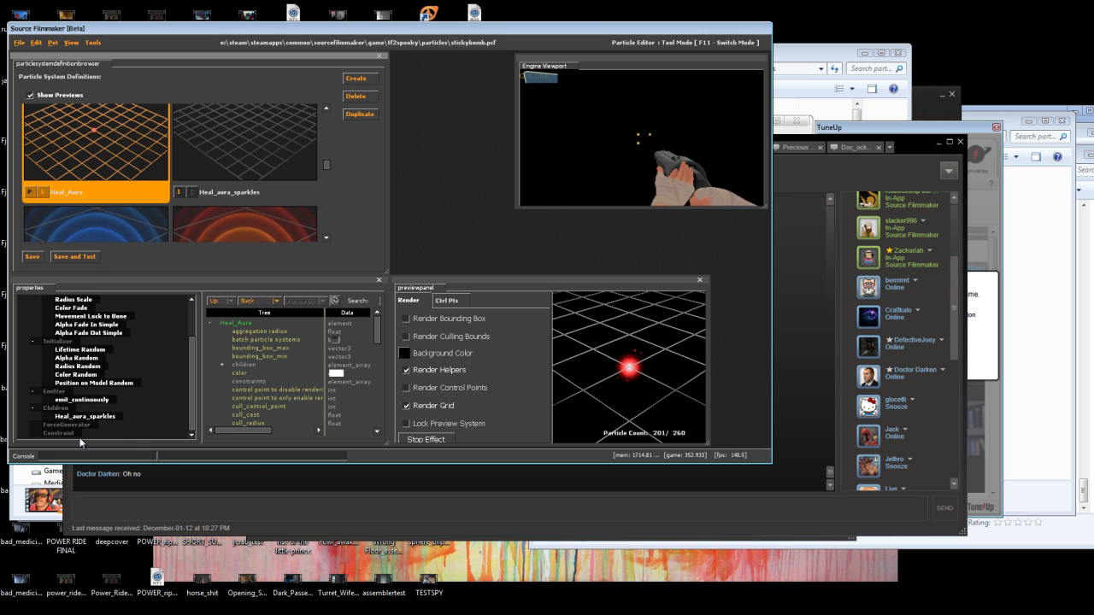
pyautogui.click(77, 416)
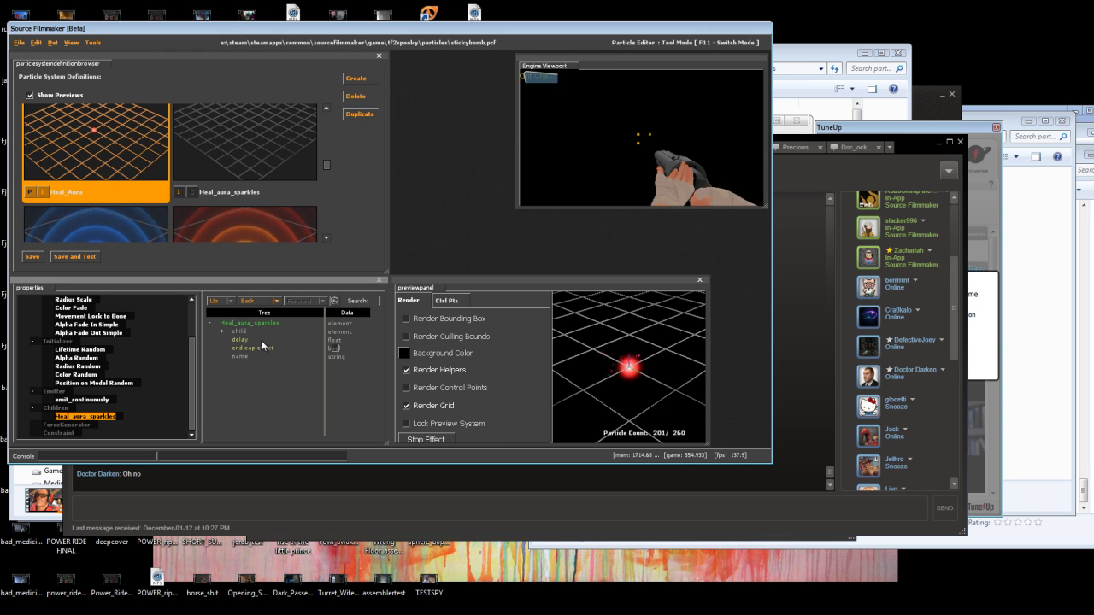
pyautogui.click(222, 332)
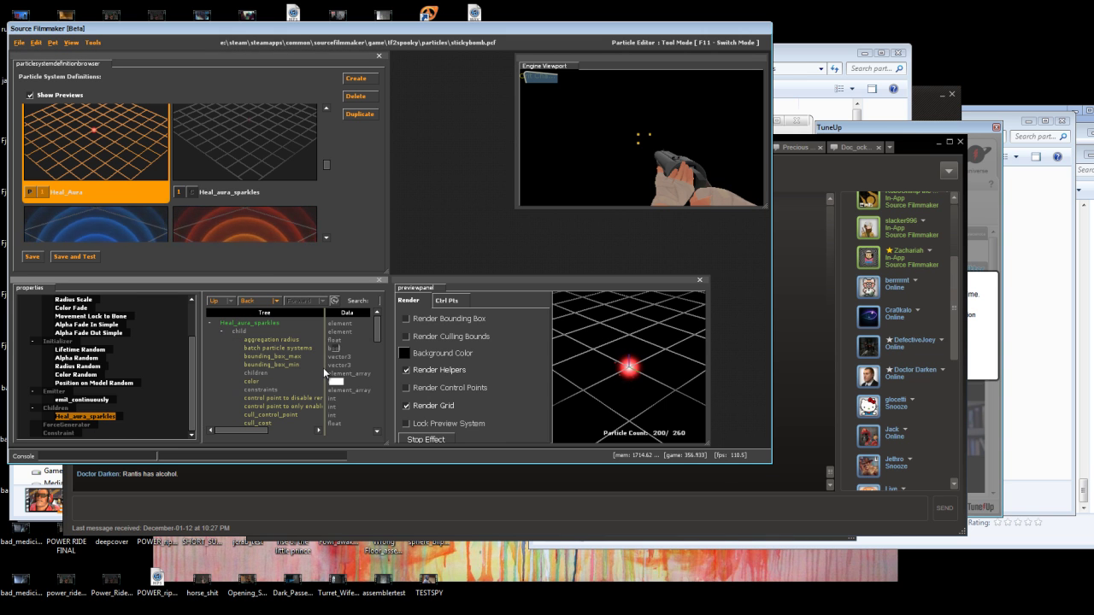
# Look through the attributes inside Heal_aura_sparkles and widen the data column to expose their values
pyautogui.moveTo(325, 367)
pyautogui.mouseDown()
pyautogui.moveTo(285, 350)
pyautogui.moveTo(244, 371)
pyautogui.moveTo(321, 372)
pyautogui.mouseUp()
pyautogui.scroll(-3, 299, 373)
pyautogui.scroll(-2, 297, 371)
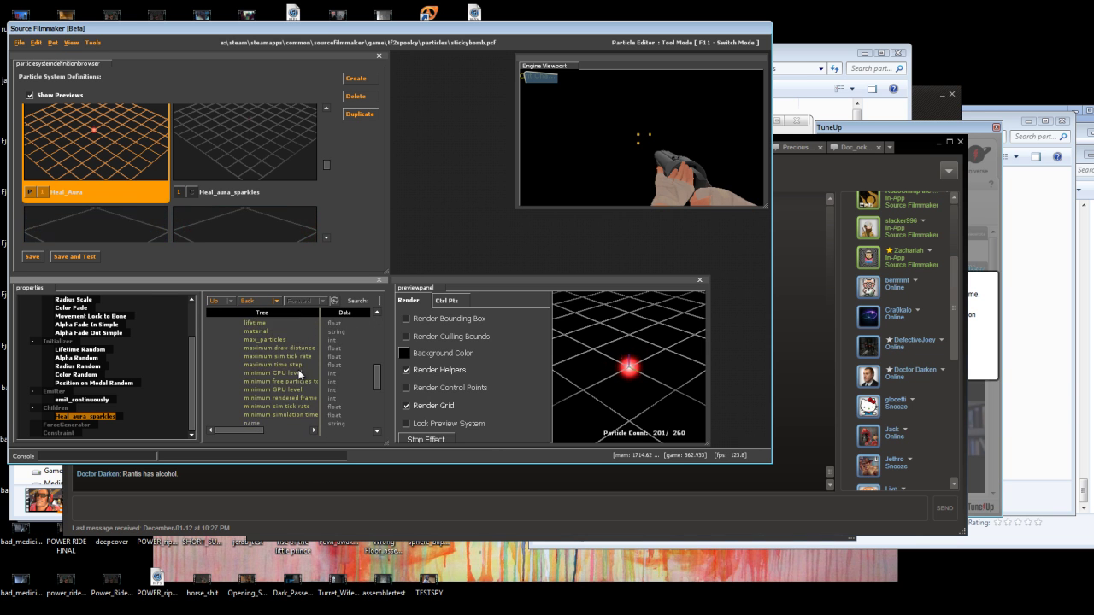
pyautogui.scroll(6, 288, 368)
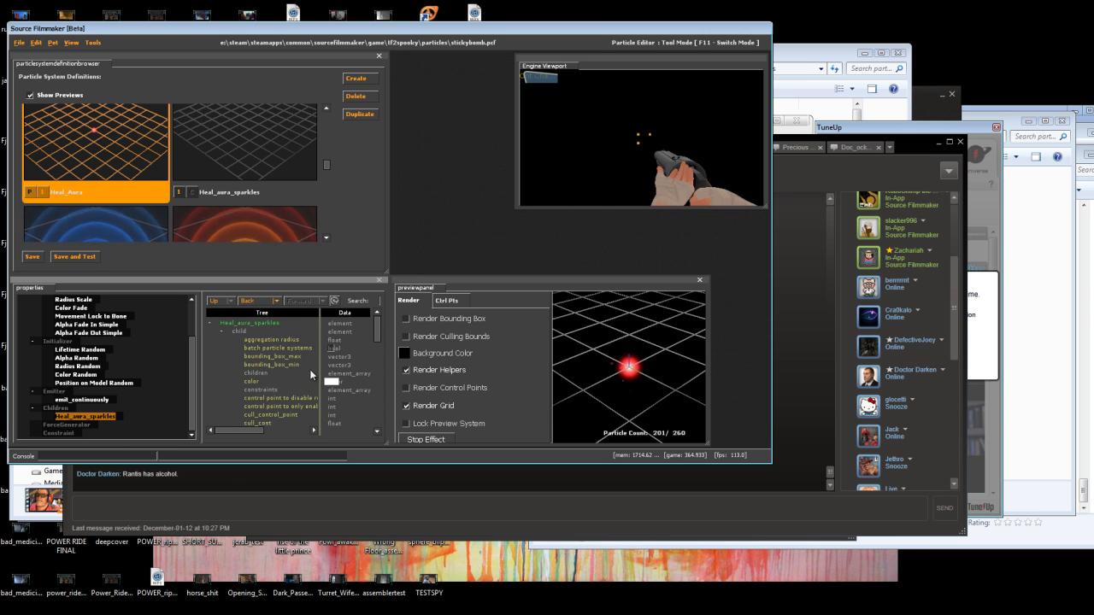
pyautogui.moveTo(320, 366); pyautogui.dragTo(275, 366)
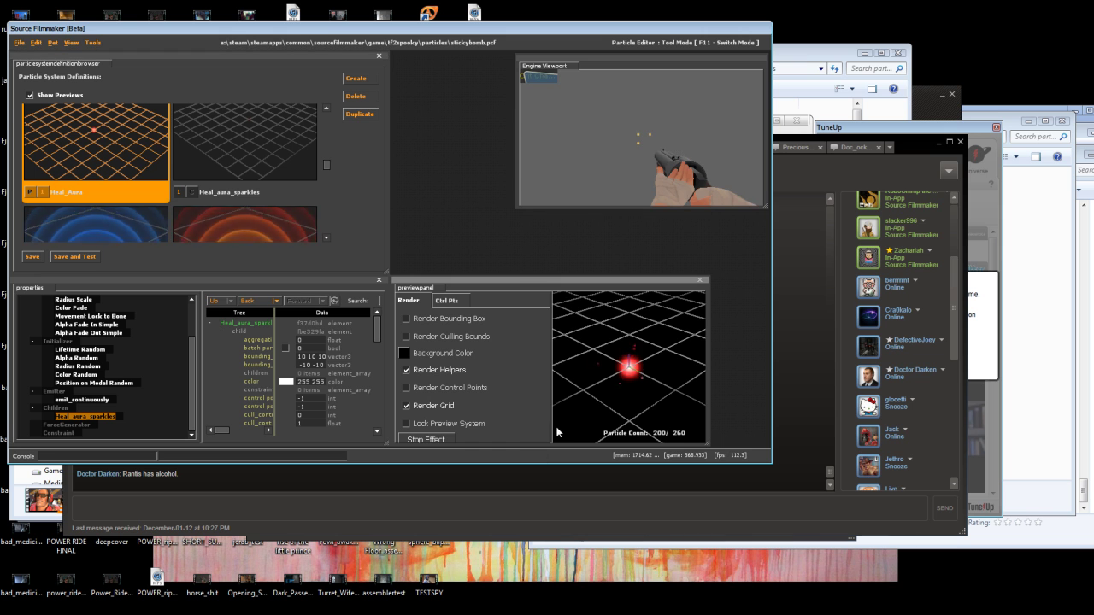
# Examine the aura up close in the particle preview and show the attributes of Heal_Aura's Position on Model Random initializer
pyautogui.moveTo(629, 365); pyautogui.dragTo(677, 419)
pyautogui.moveTo(629, 368); pyautogui.dragTo(634, 362)
pyautogui.scroll(5, 635, 361)
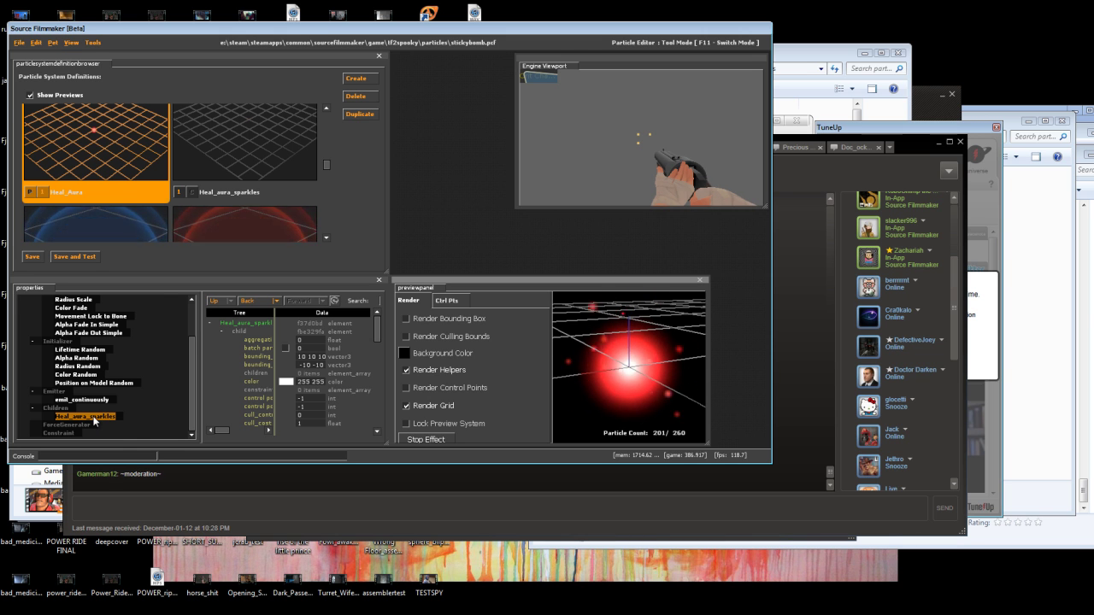
pyautogui.scroll(2, 97, 426)
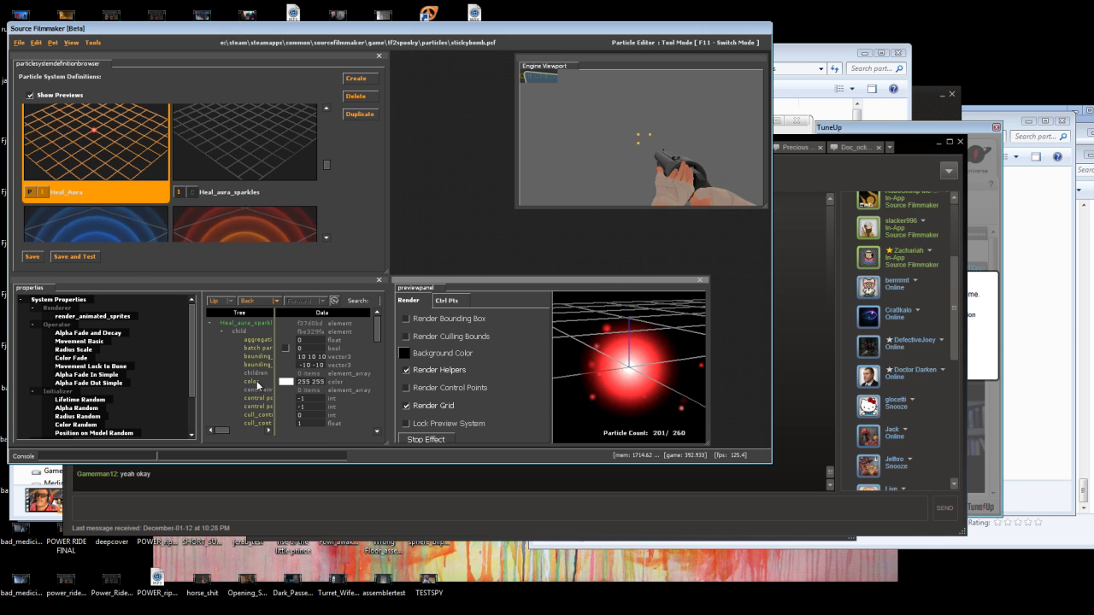
pyautogui.scroll(-1, 128, 393)
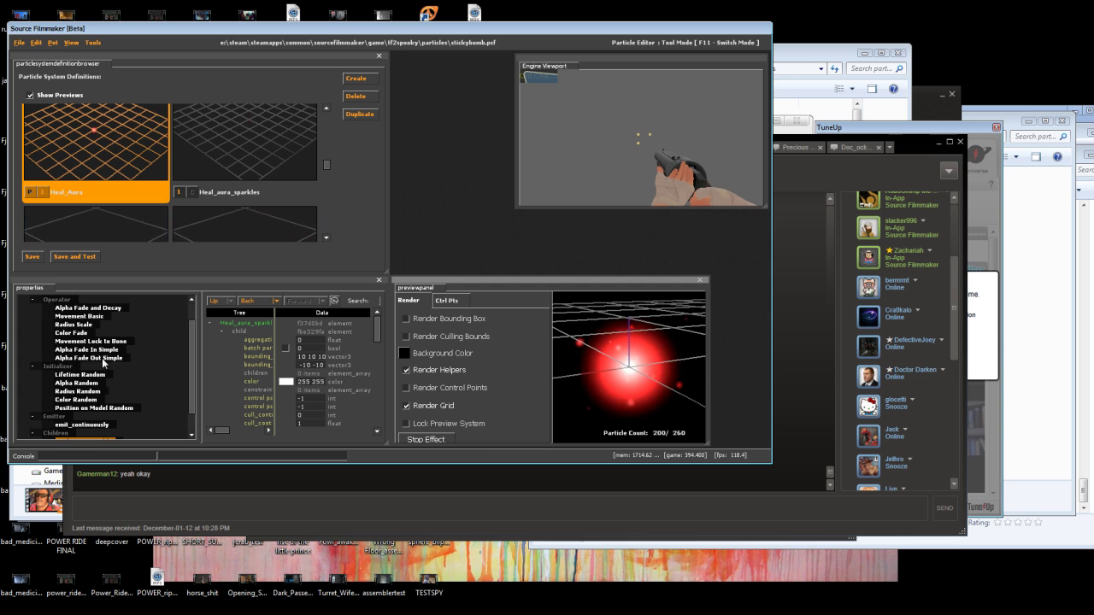
pyautogui.click(106, 408)
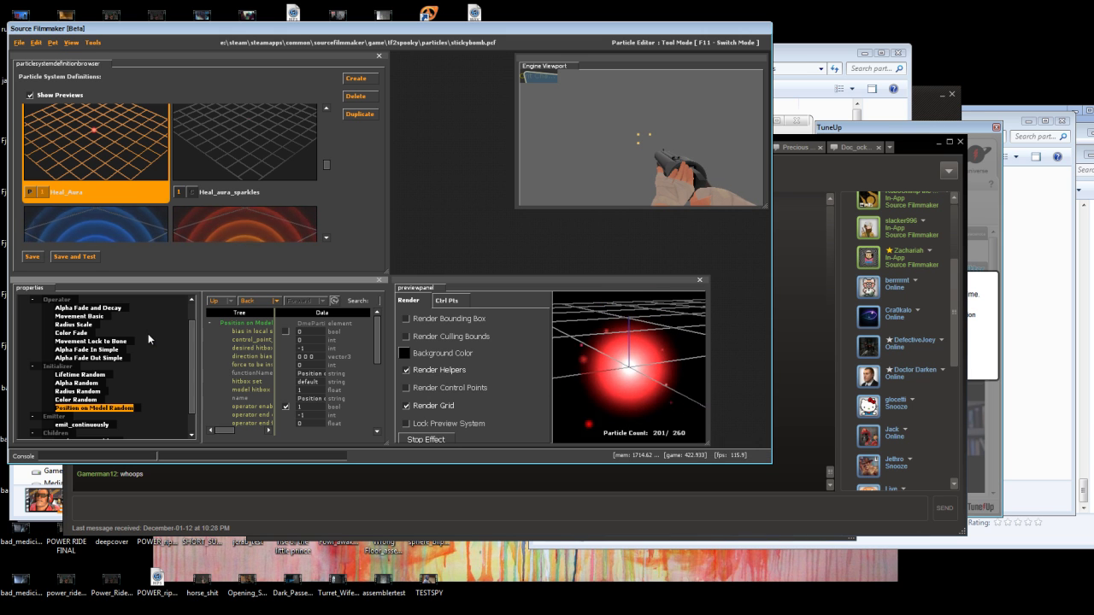
pyautogui.click(405, 370)
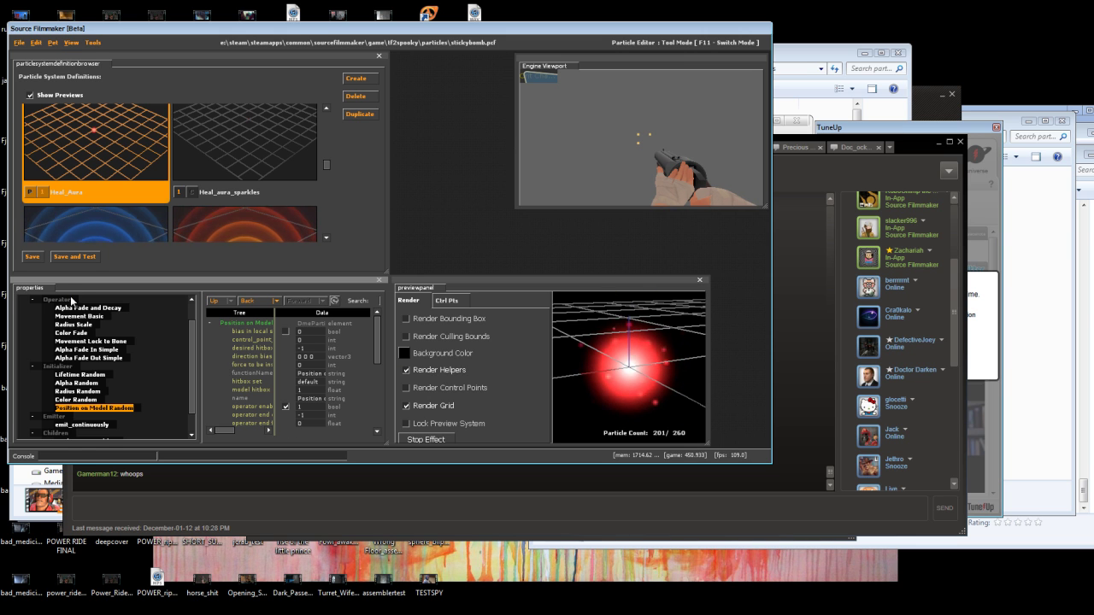
# Widen the properties panel to examine the Movement Lock to Bone operator's attributes, and select Position on Model Random alongside it
pyautogui.click(88, 343)
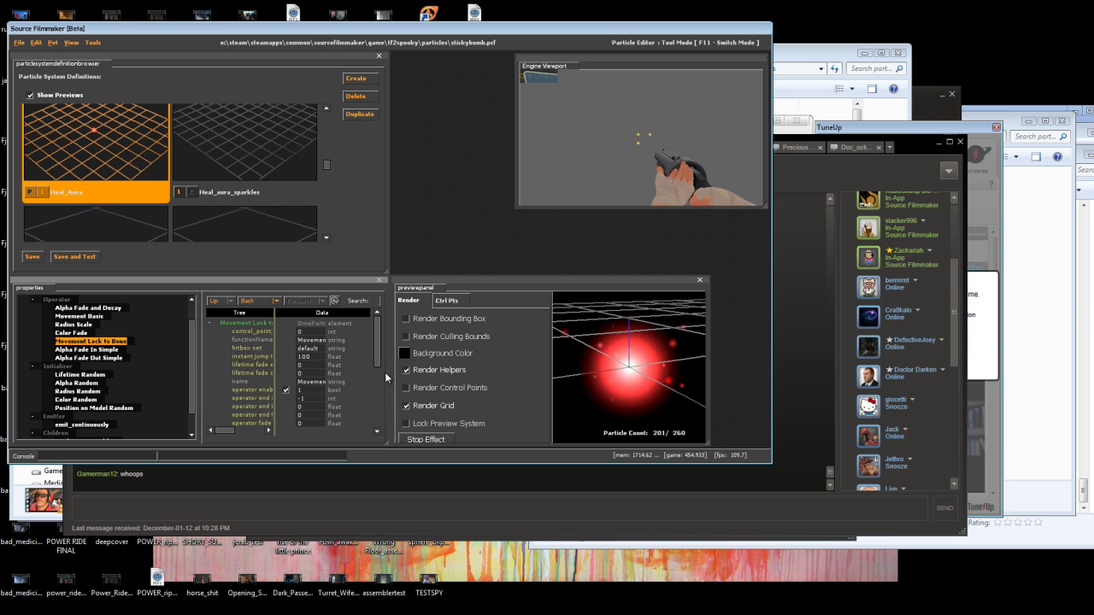
pyautogui.moveTo(390, 385); pyautogui.dragTo(487, 387)
pyautogui.moveTo(327, 366); pyautogui.dragTo(365, 357)
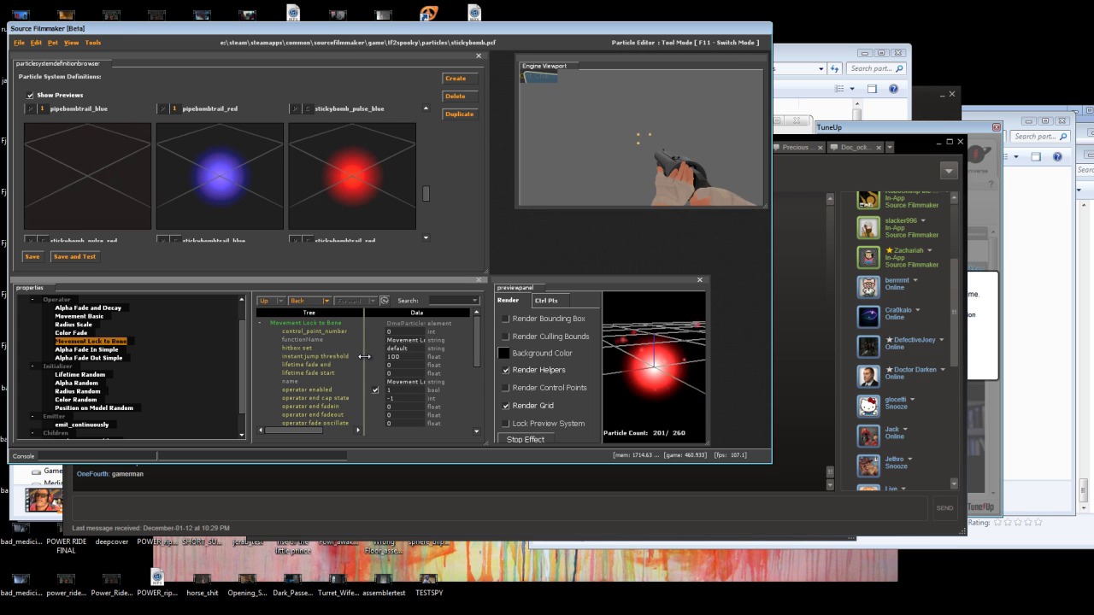
pyautogui.scroll(-4, 362, 350)
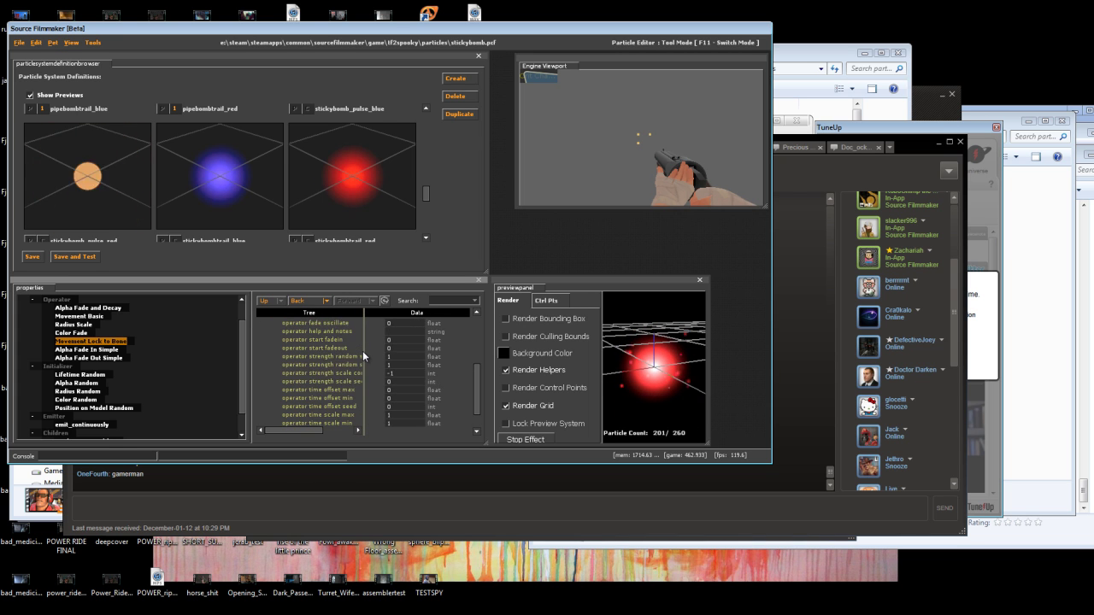
pyautogui.scroll(4, 363, 355)
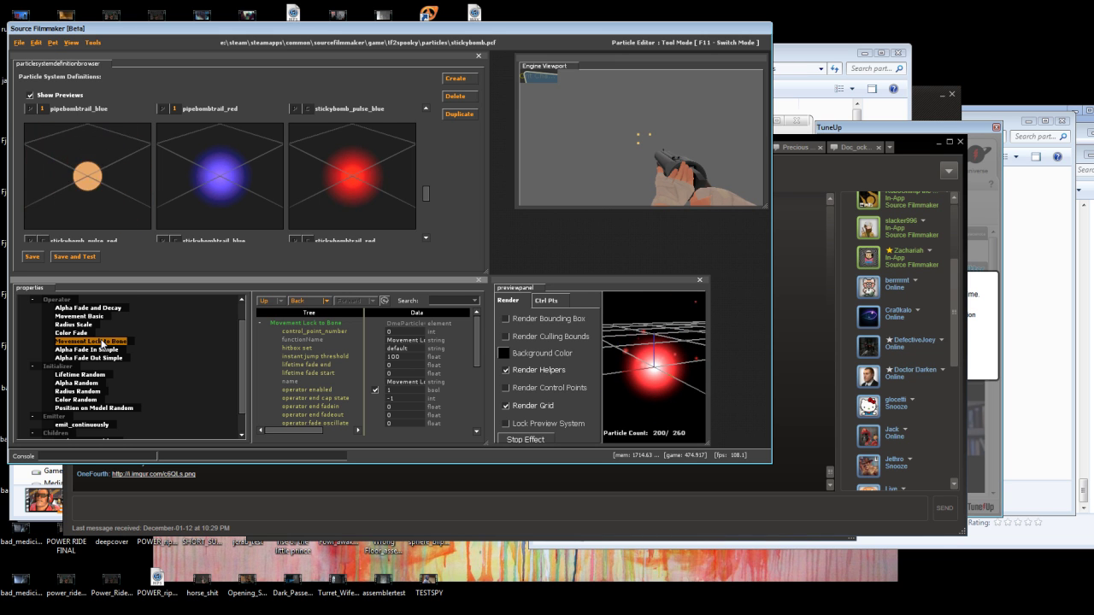
pyautogui.click(104, 409)
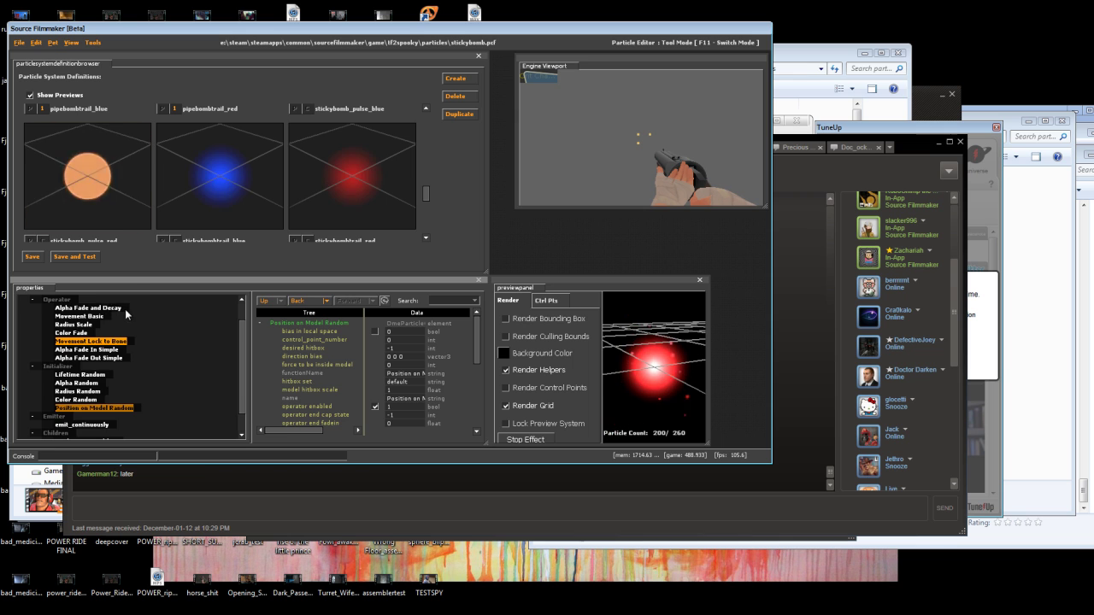
pyautogui.scroll(1, 156, 298)
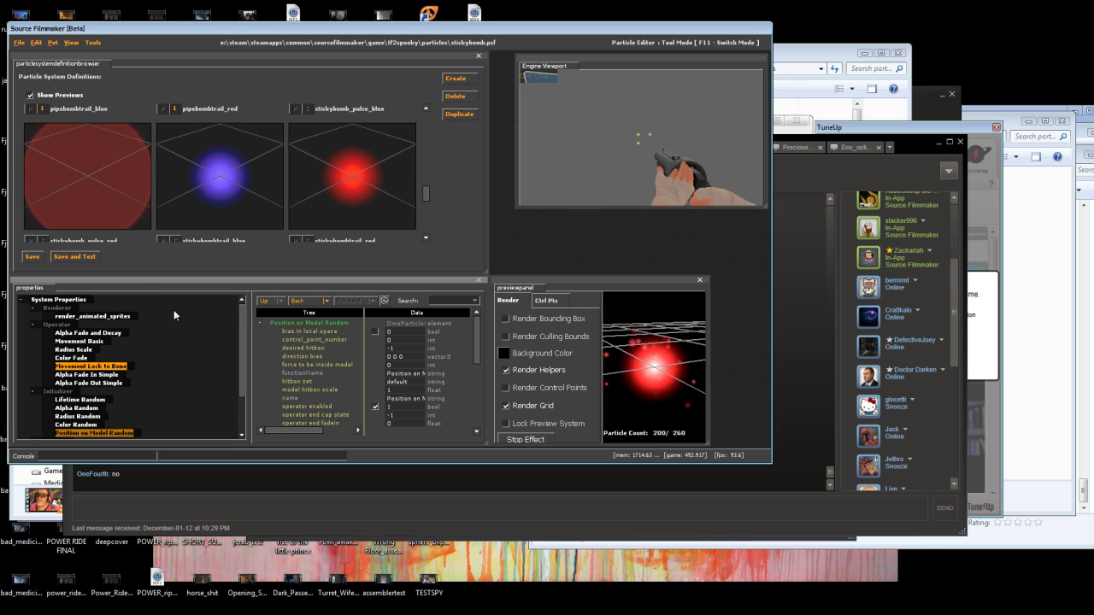
# Browse the particle system definitions past the sticky bomb trails and return to Heal_Aura
pyautogui.scroll(-2, 282, 188)
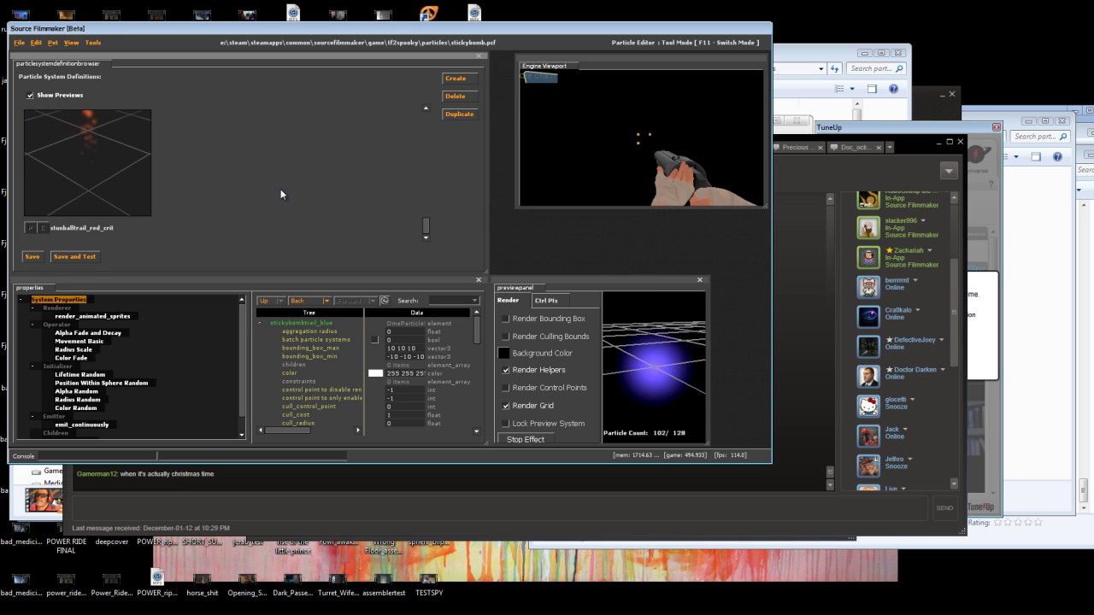
pyautogui.click(280, 189)
pyautogui.scroll(-5, 284, 188)
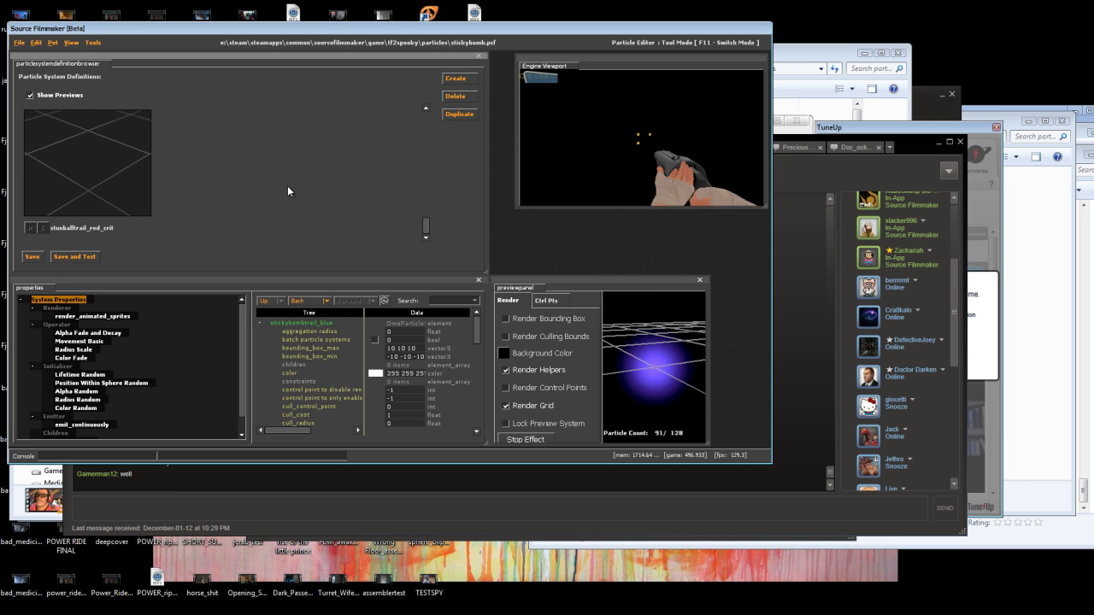
pyautogui.scroll(4, 286, 187)
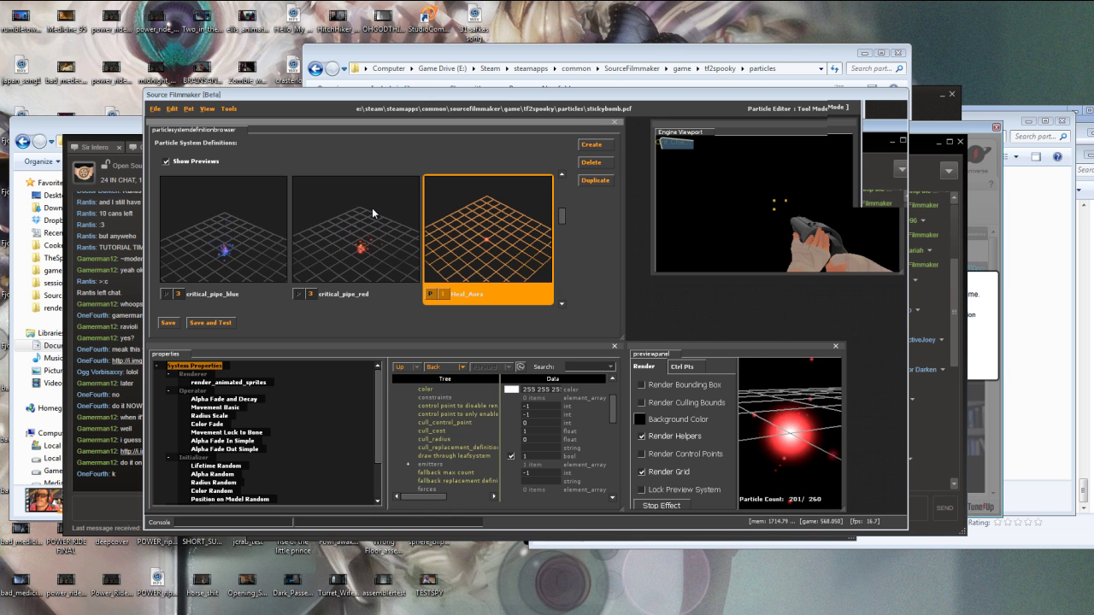
# Widen the Heal_Aura preview, turn it to a level side view and reposition the Particle Editor window
pyautogui.click(795, 440)
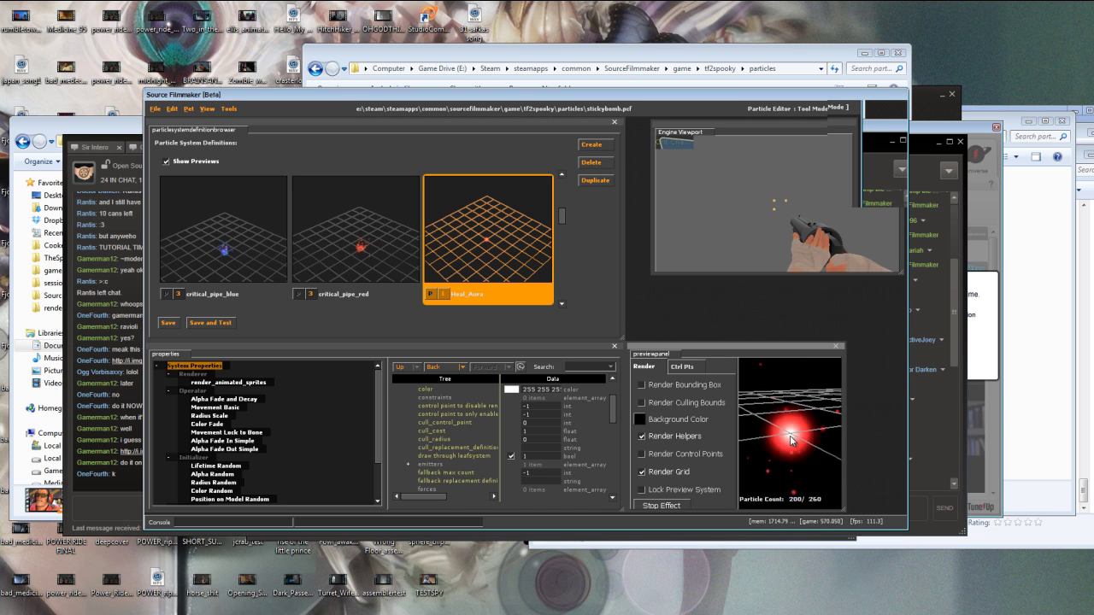
pyautogui.moveTo(791, 437); pyautogui.dragTo(902, 427)
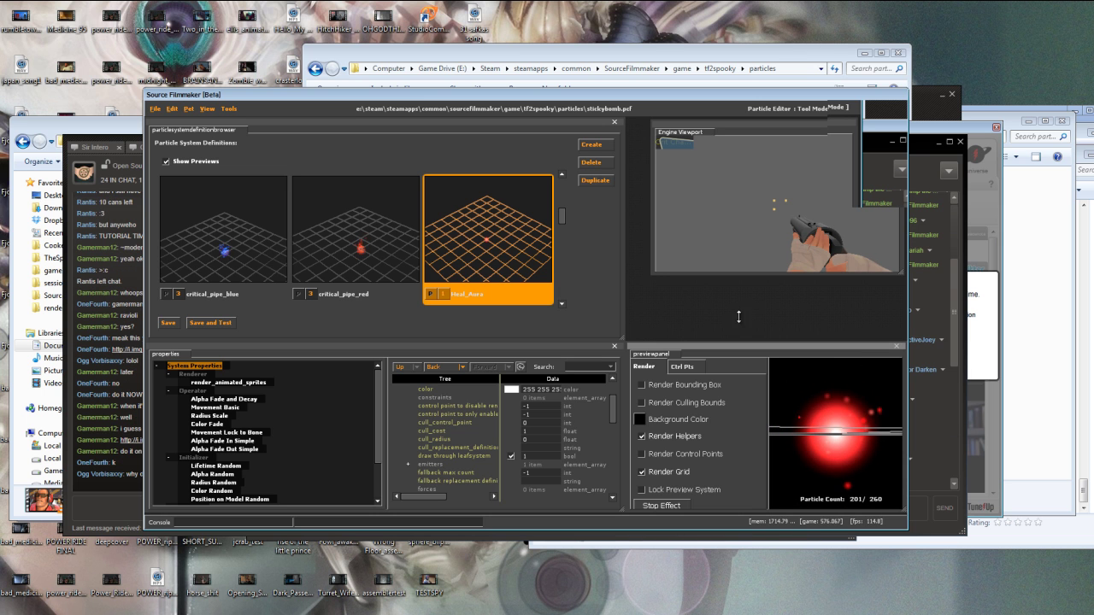
pyautogui.moveTo(769, 395); pyautogui.dragTo(735, 395)
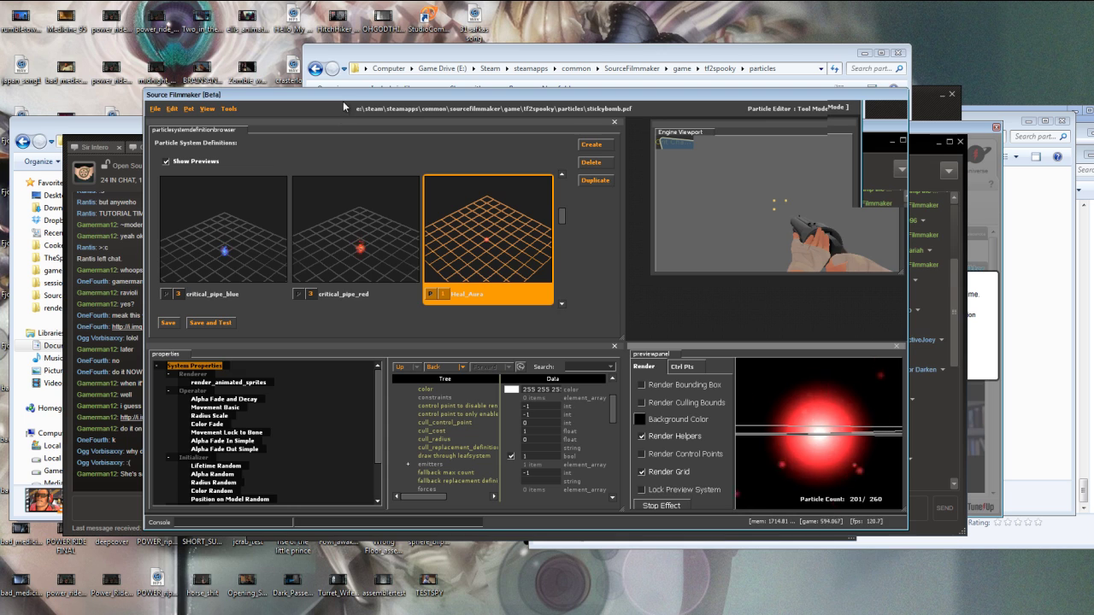
pyautogui.moveTo(342, 101); pyautogui.dragTo(322, 122)
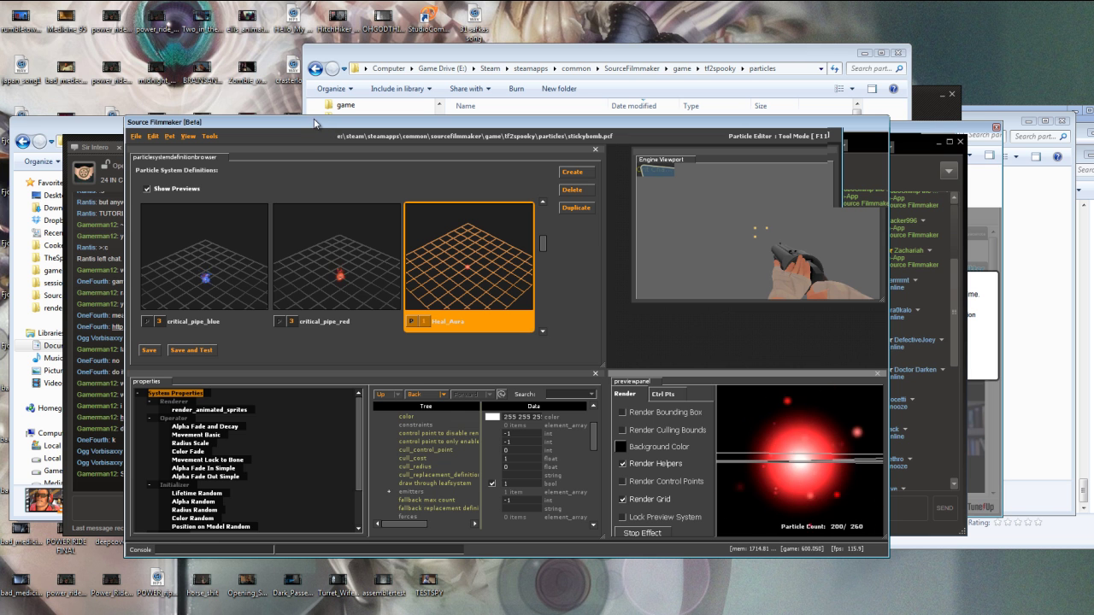
pyautogui.moveTo(314, 124); pyautogui.dragTo(244, 59)
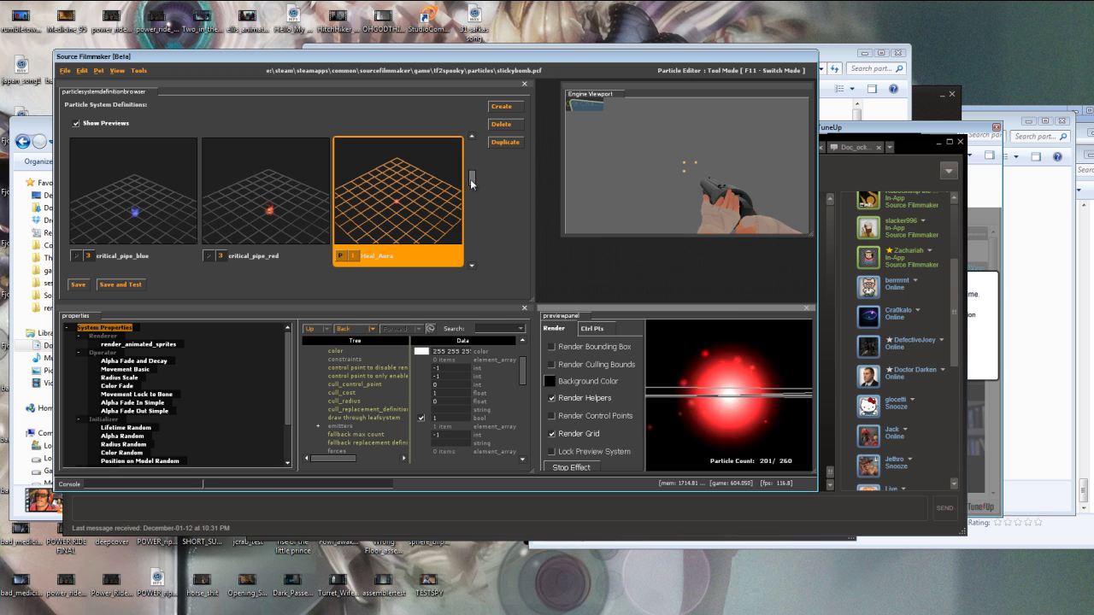
# Point out Heal_Aura's Children group and its Heal_aura_sparkles entry in the properties
pyautogui.scroll(-2, 202, 431)
pyautogui.click(159, 444)
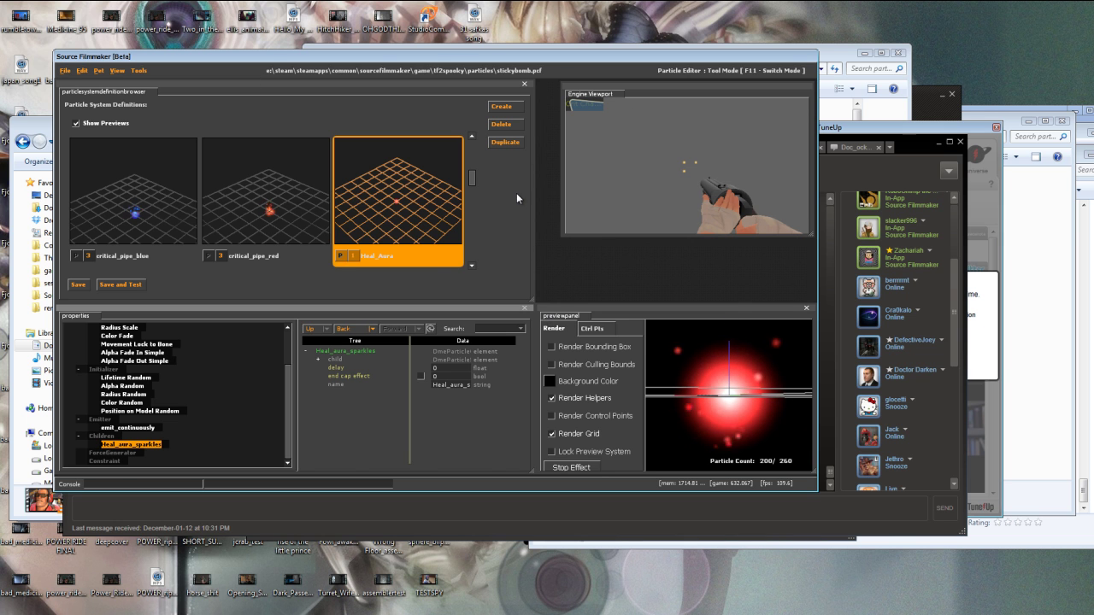
pyautogui.click(141, 436)
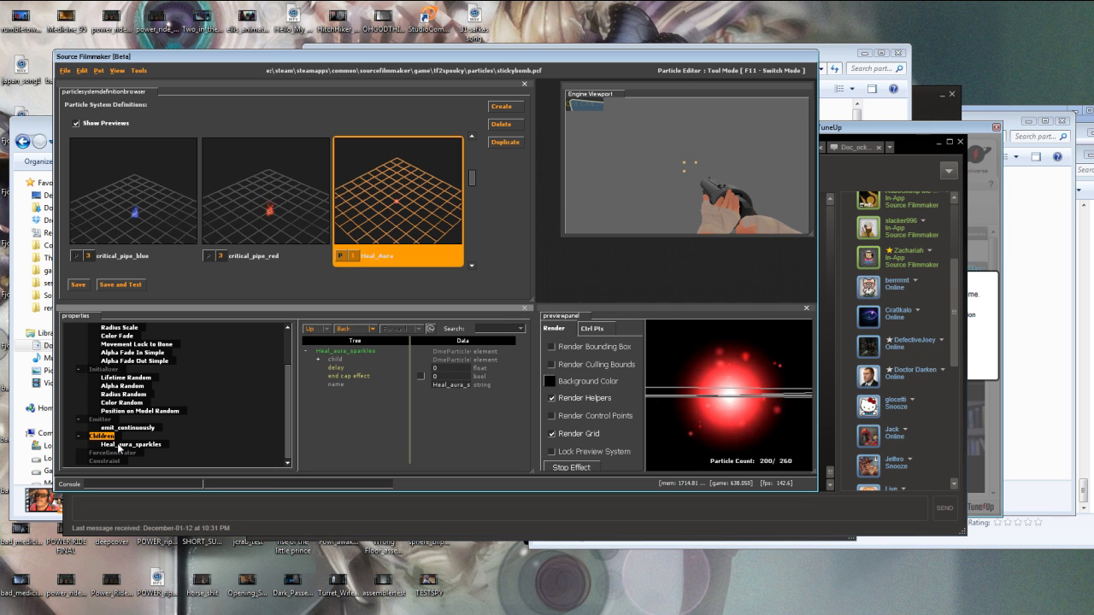
# Preview the critical_pipe_red and critical_grenade_red_glow particle systems, viewing the glow from above the grid
pyautogui.click(263, 236)
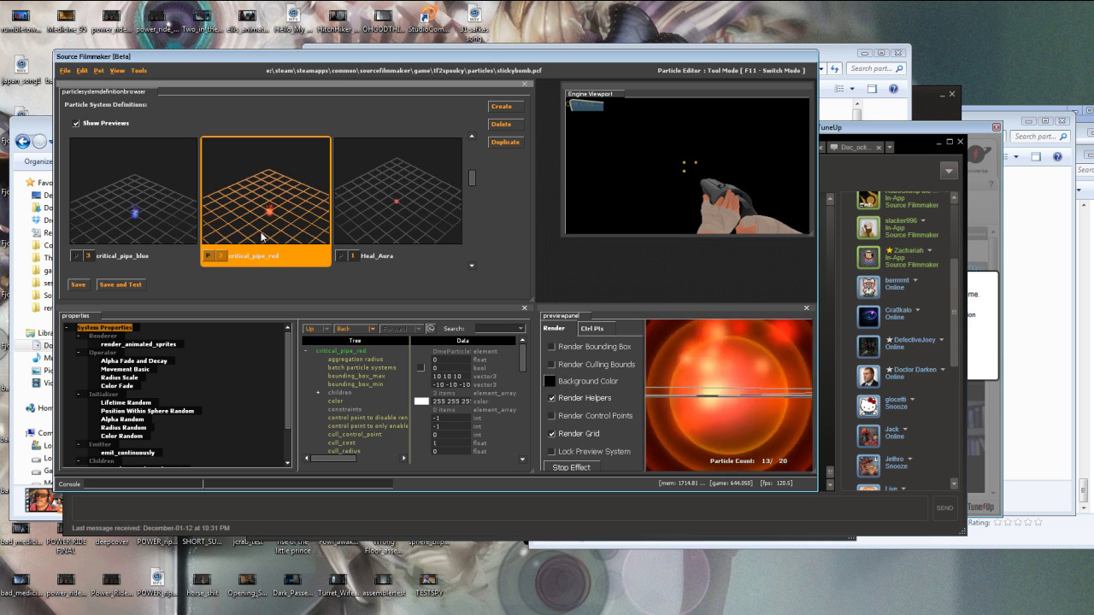
pyautogui.scroll(2, 262, 235)
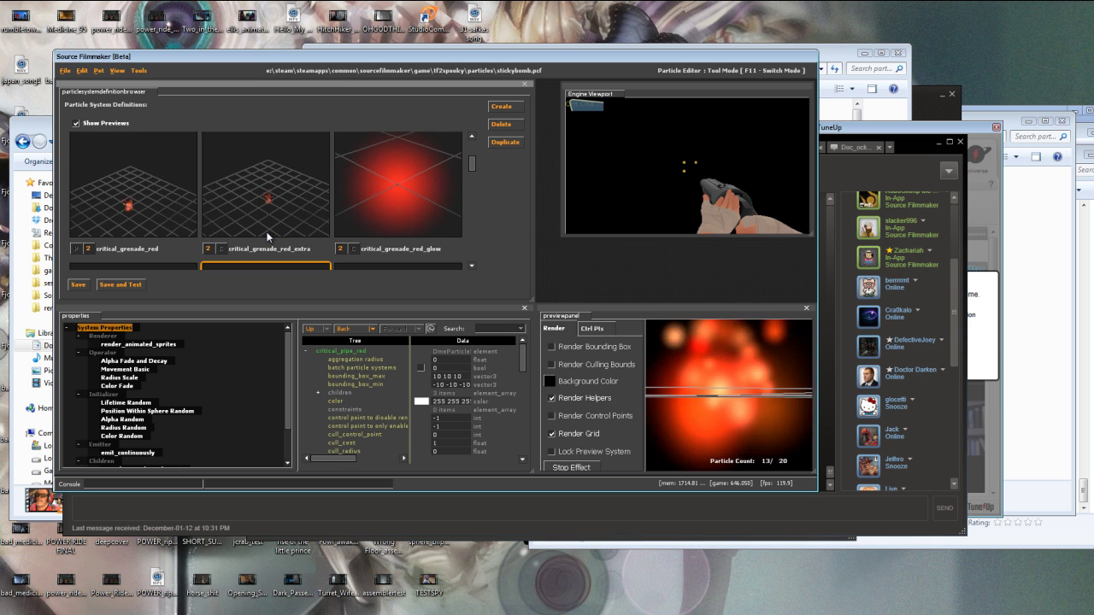
pyautogui.click(421, 212)
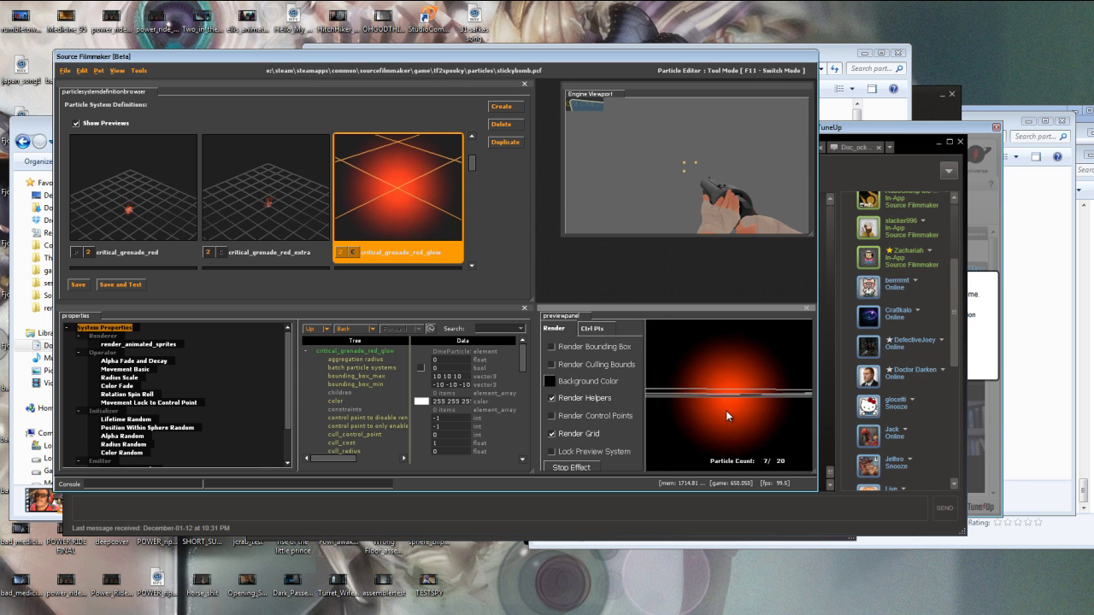
pyautogui.moveTo(728, 396); pyautogui.dragTo(637, 359)
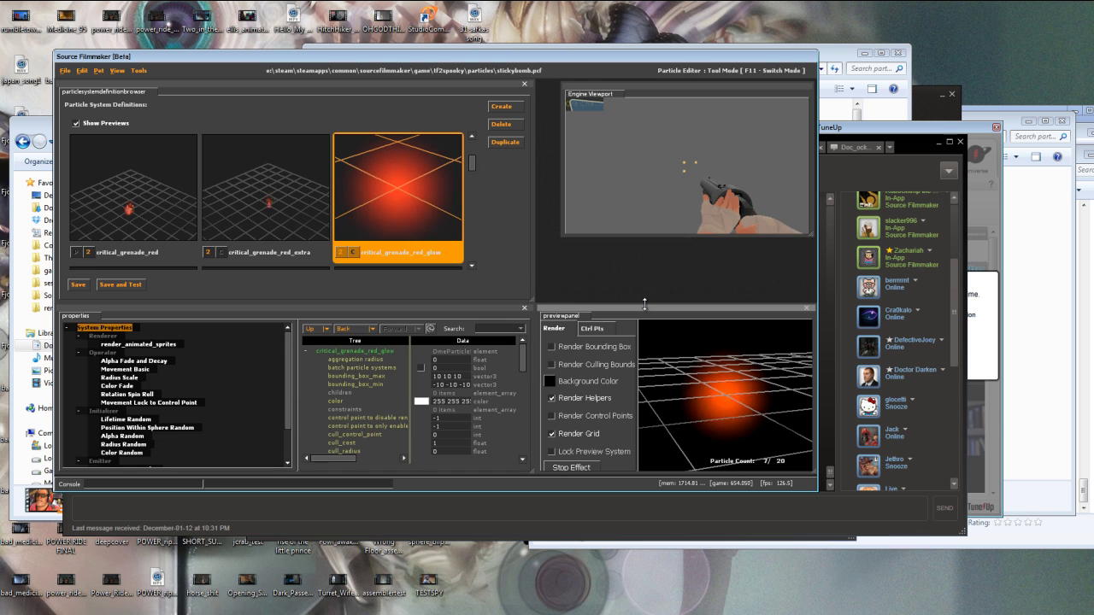
# Adjust the height of the lower panels and duplicate critical_grenade_red_glow under the name Ubarchimedes_prime
pyautogui.moveTo(644, 304); pyautogui.dragTo(645, 184)
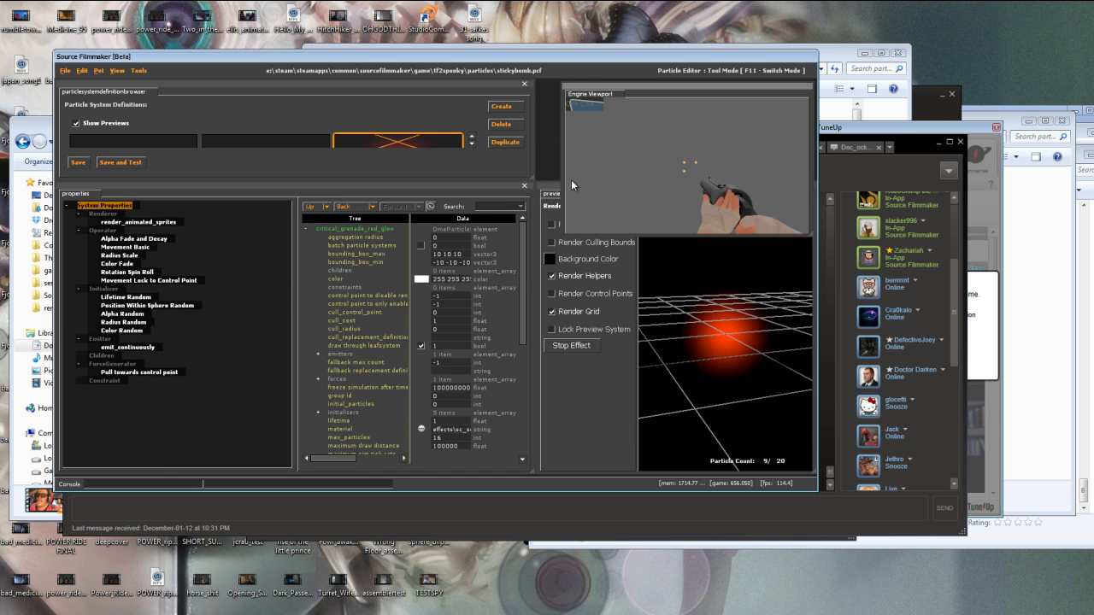
pyautogui.moveTo(546, 188); pyautogui.dragTo(537, 279)
pyautogui.click(504, 142)
pyautogui.write('Ubarc')
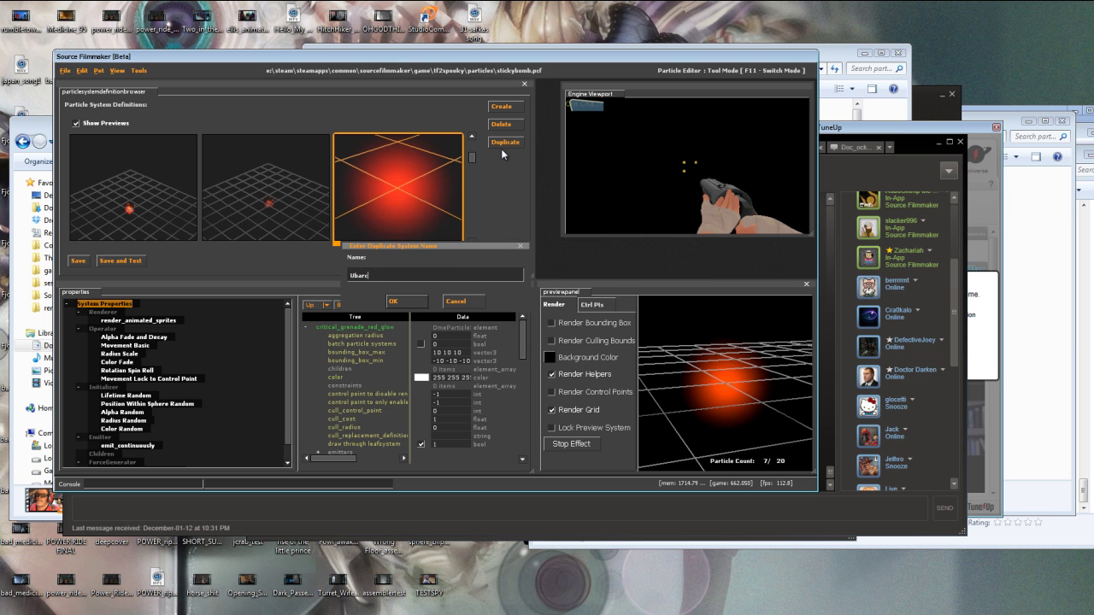
pyautogui.write('himede')
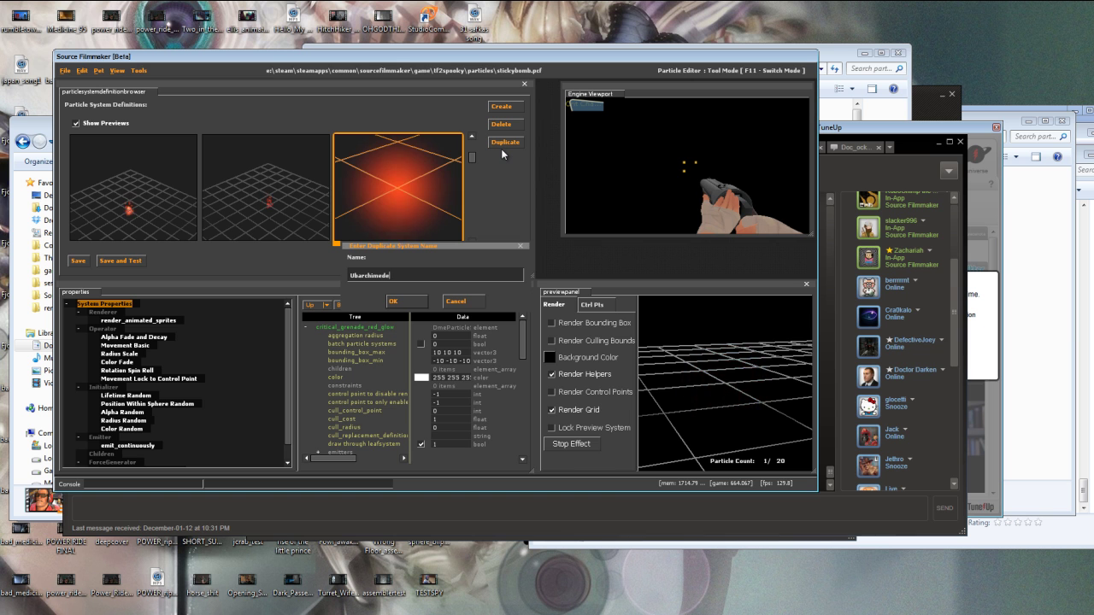
pyautogui.write('s_glow')
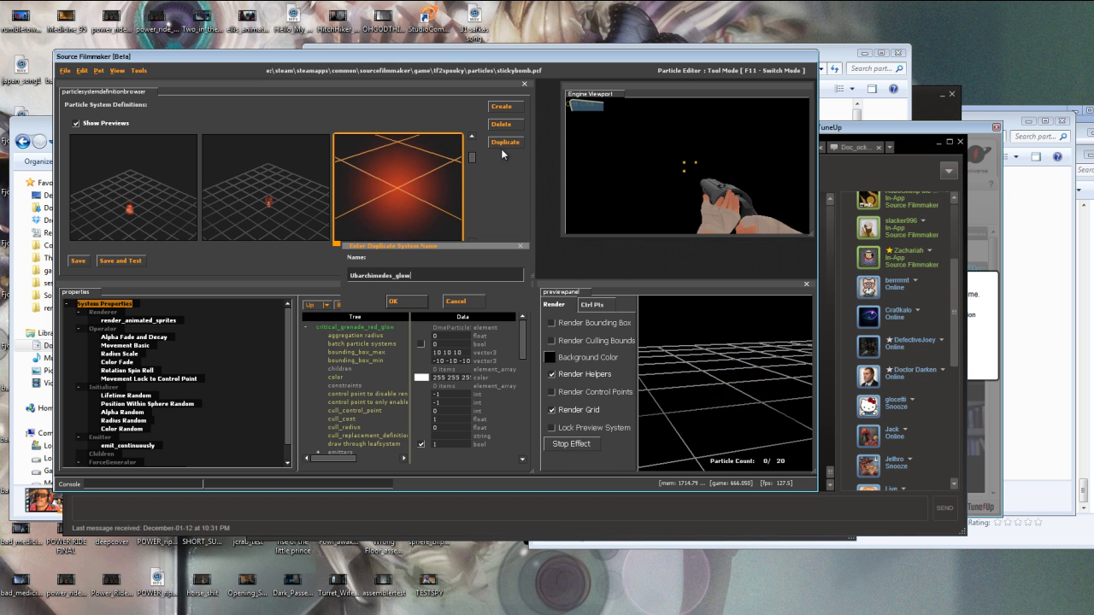
pyautogui.press('BackSpace')
pyautogui.press('BackSpace')
pyautogui.press('BackSpace')
pyautogui.press('BackSpace')
pyautogui.press('BackSpace')
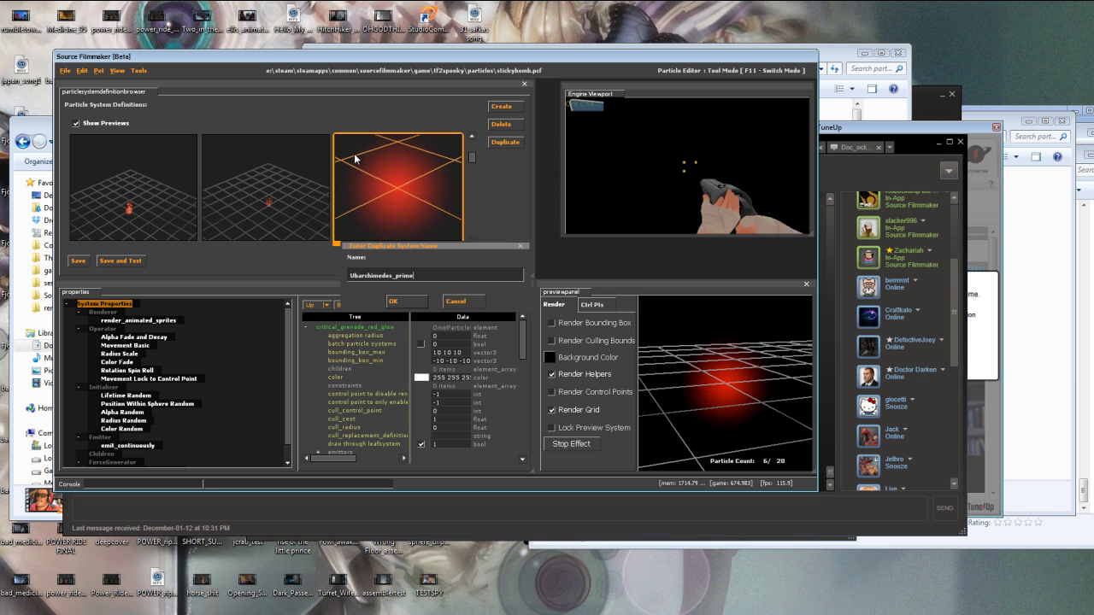
pyautogui.click(393, 300)
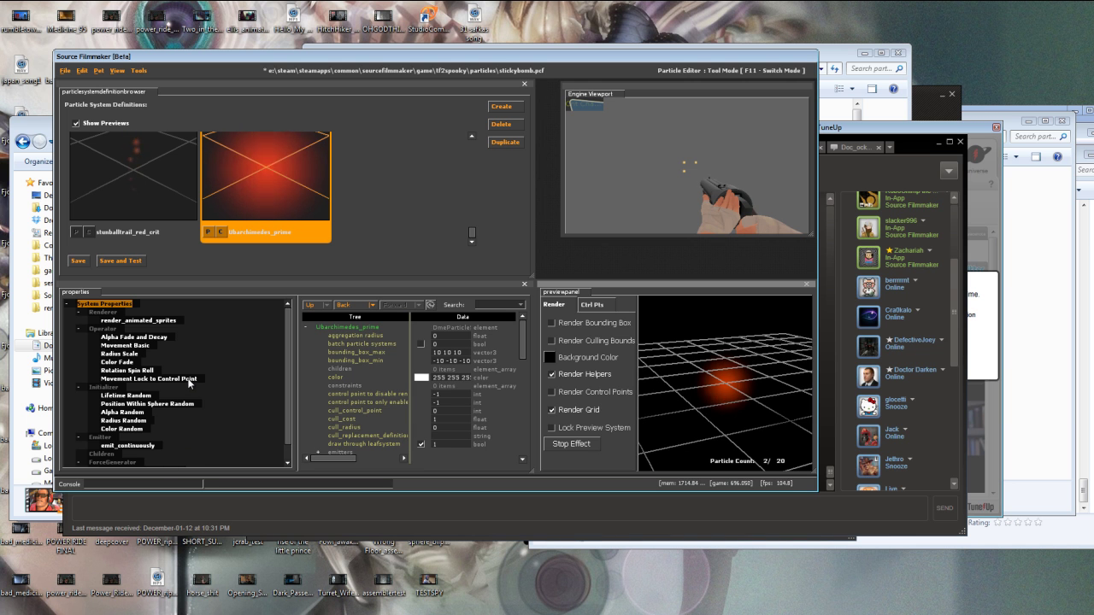
# Remove the Movement Lock to Control Point operator from Ubarchimedes_prime
pyautogui.rightClick(198, 377)
pyautogui.click(184, 382)
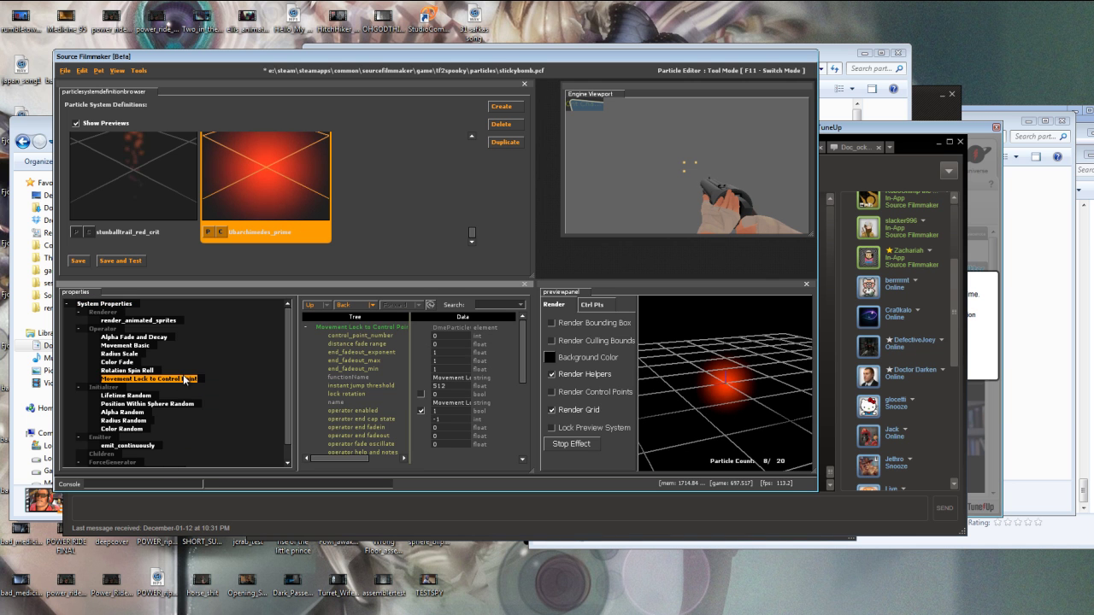
pyautogui.rightClick(140, 381)
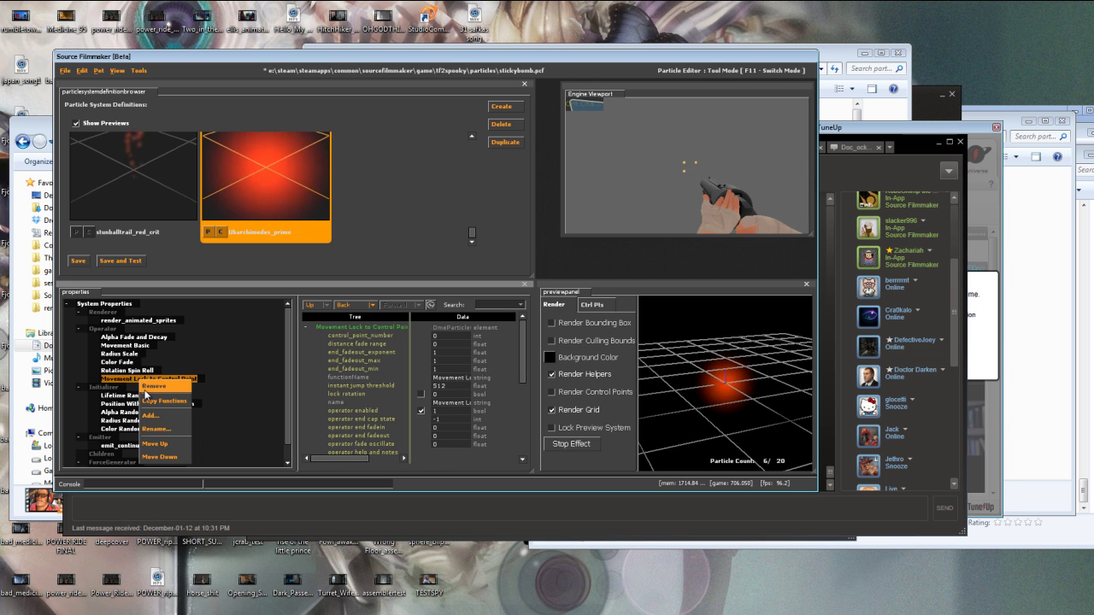
pyautogui.click(147, 387)
# Remove the Position Within Sphere Random initializer and the Pull towards control point force from Ubarchimedes_prime
pyautogui.click(174, 395)
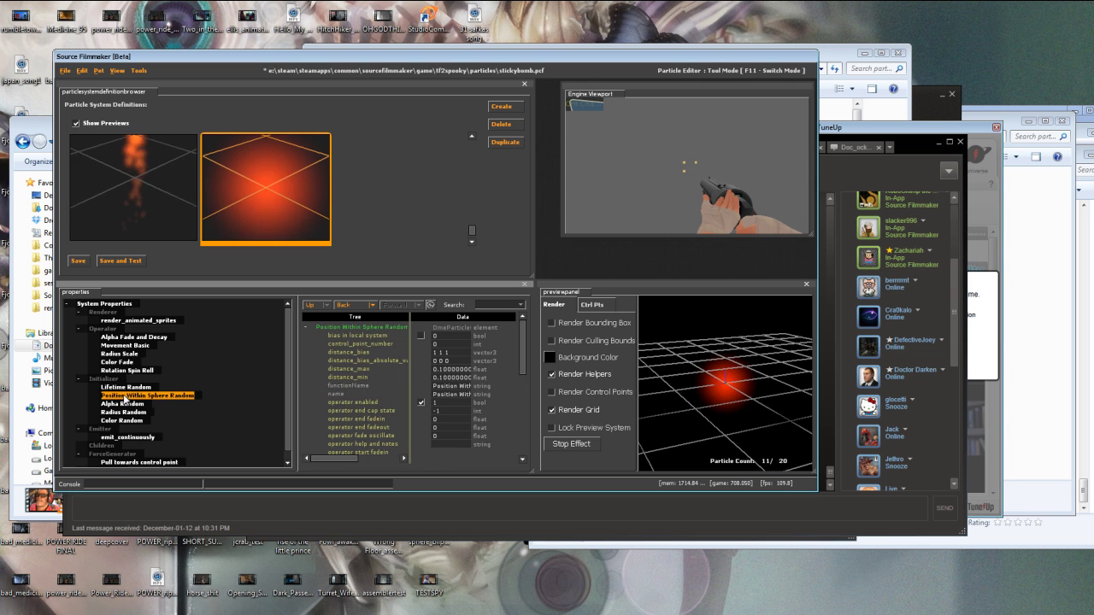
pyautogui.rightClick(175, 400)
pyautogui.click(189, 403)
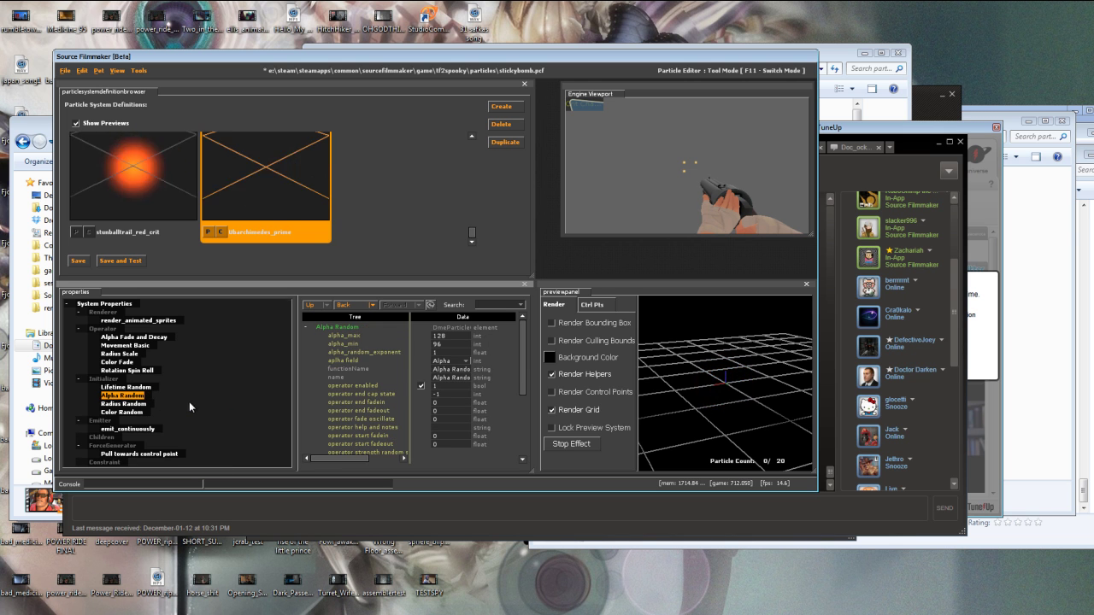
pyautogui.rightClick(150, 456)
pyautogui.click(177, 377)
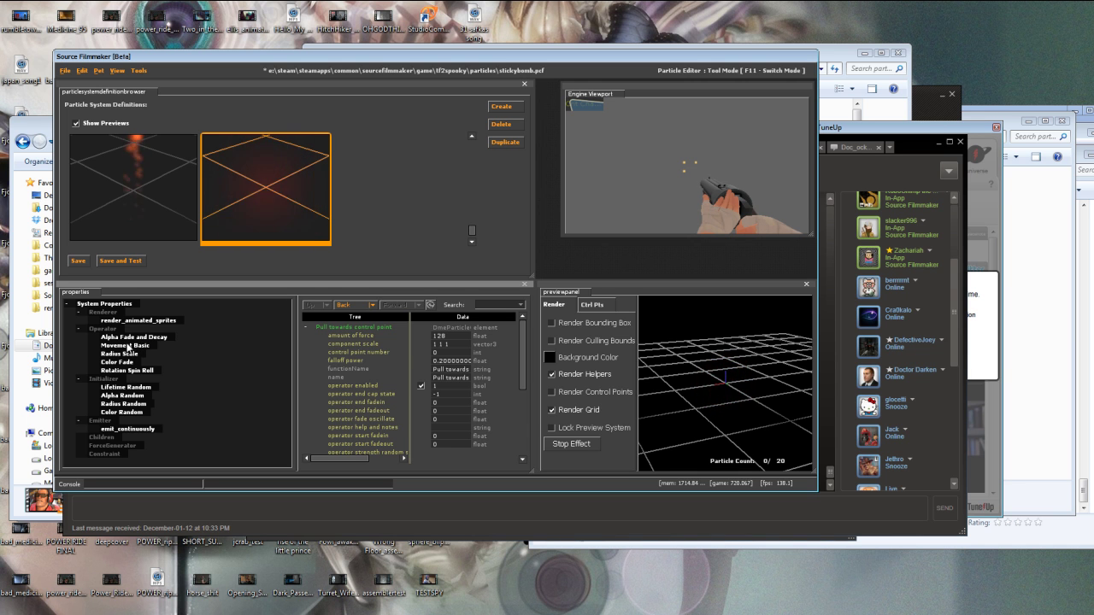
# Remove the Rotation Spin Roll operator from Ubarchimedes_prime
pyautogui.click(126, 372)
pyautogui.rightClick(126, 372)
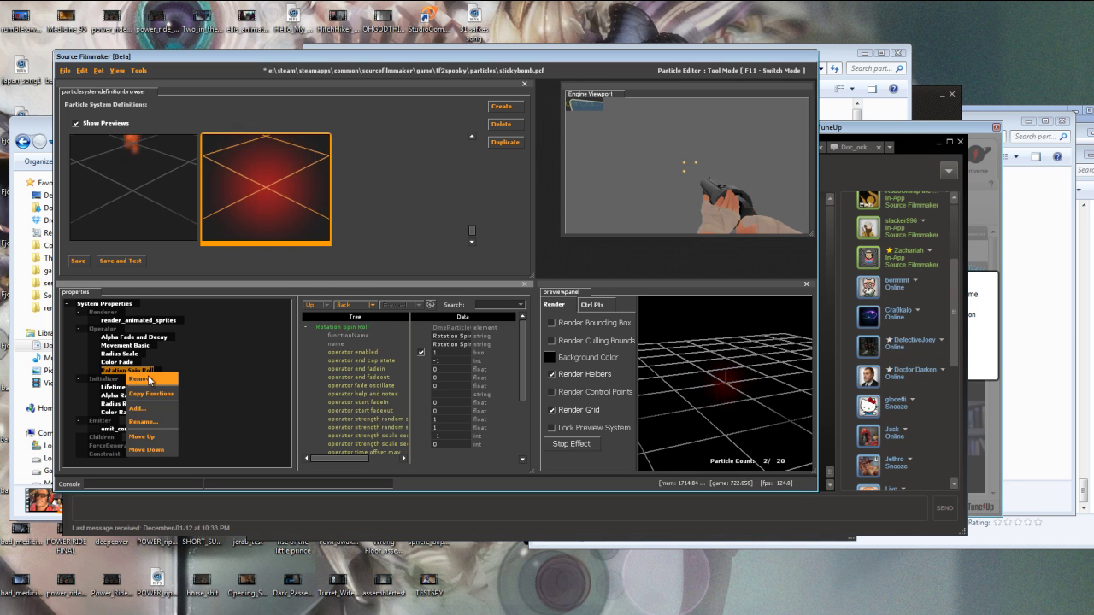
pyautogui.click(148, 380)
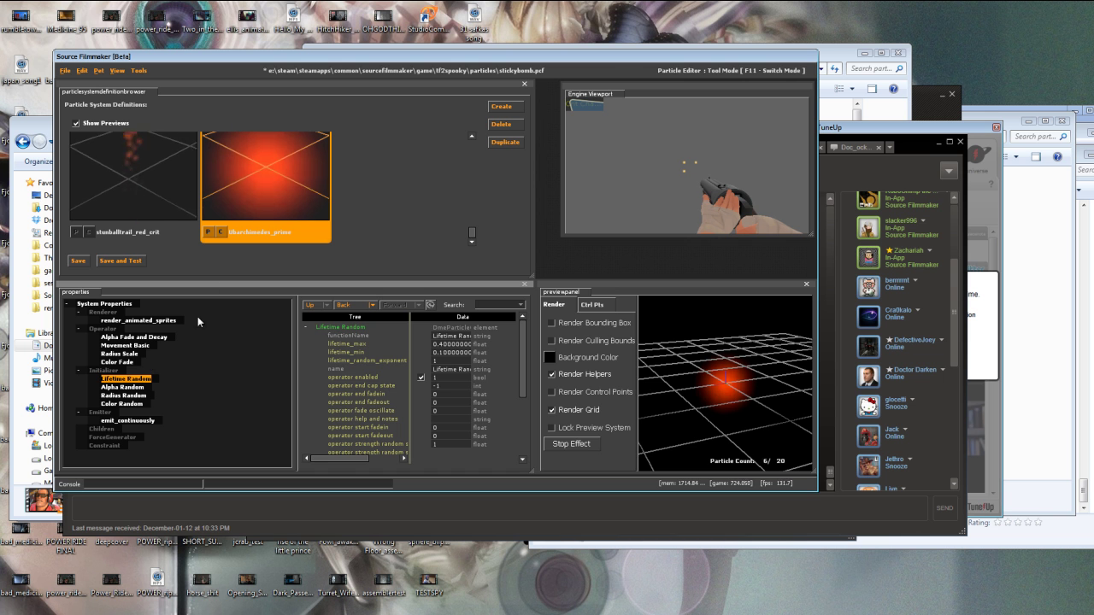
# Look over the emit_continuously emitter and set max_particles to 150 in the system properties of Ubarchimedes_prime
pyautogui.moveTo(724, 392)
pyautogui.mouseDown()
pyautogui.moveTo(726, 375)
pyautogui.moveTo(725, 387)
pyautogui.mouseUp()
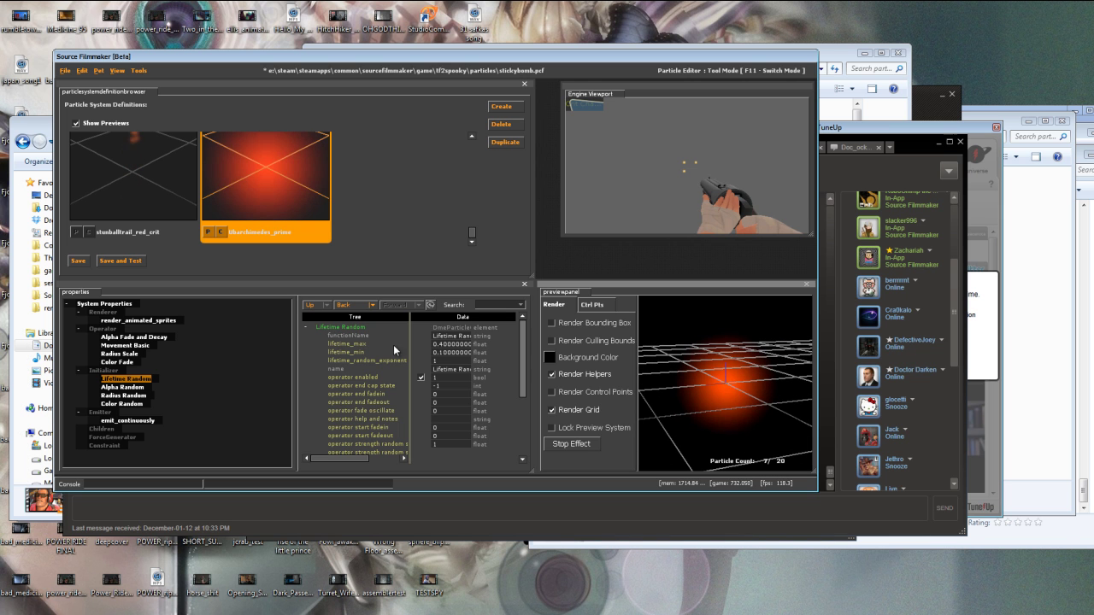
pyautogui.click(135, 421)
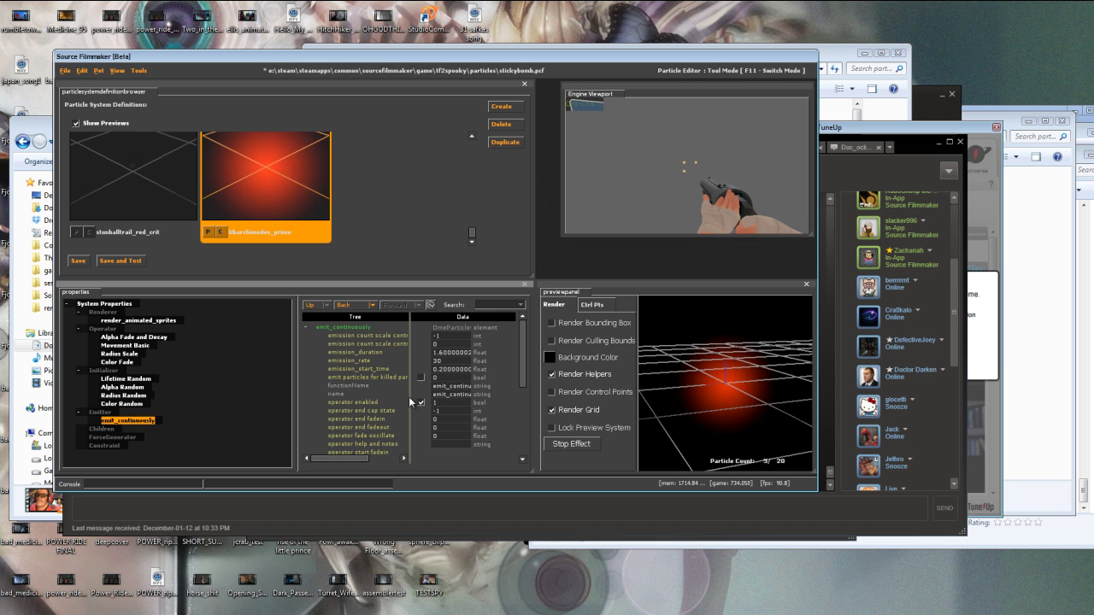
pyautogui.click(104, 303)
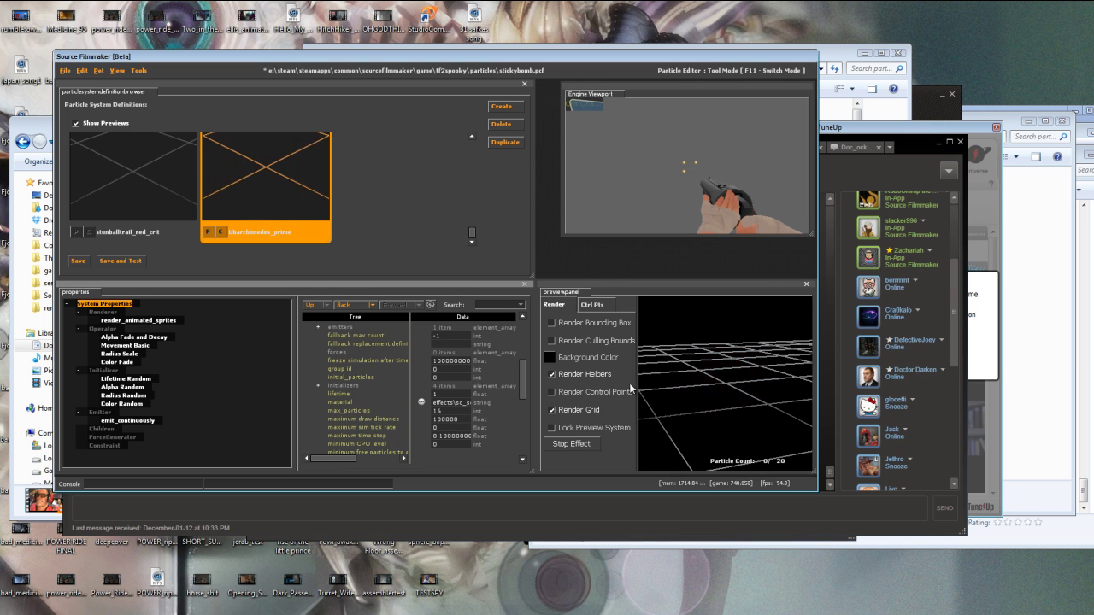
pyautogui.click(128, 420)
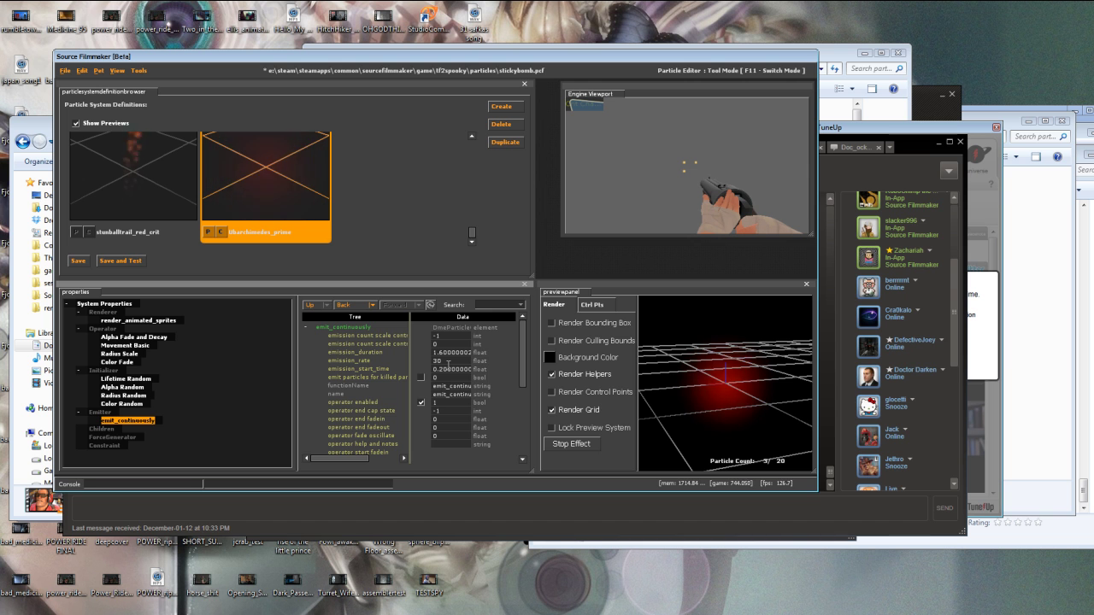
pyautogui.click(134, 305)
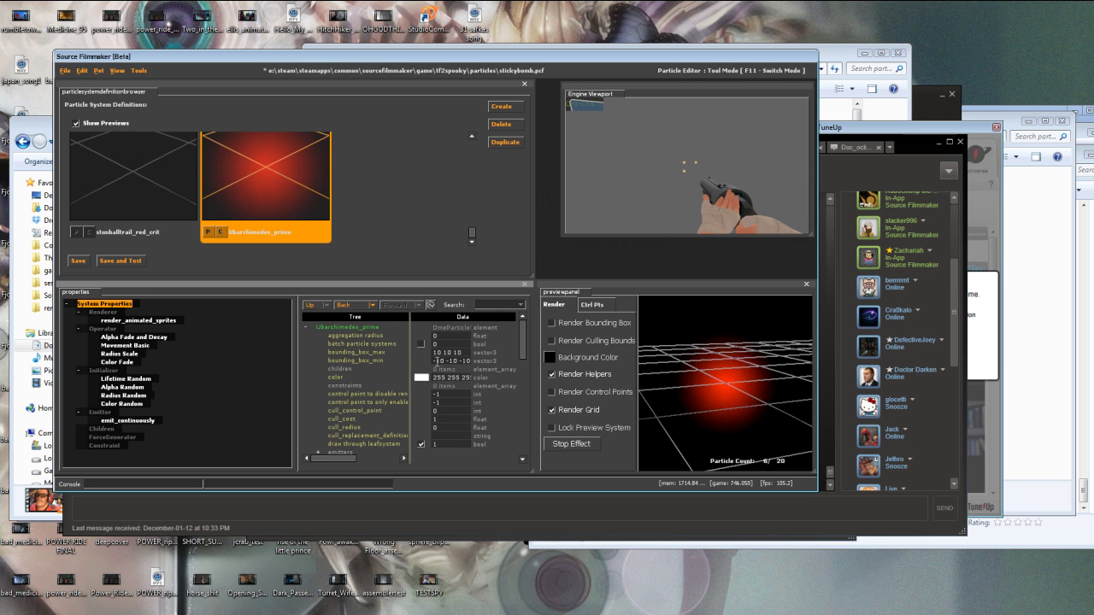
pyautogui.doubleClick(447, 385)
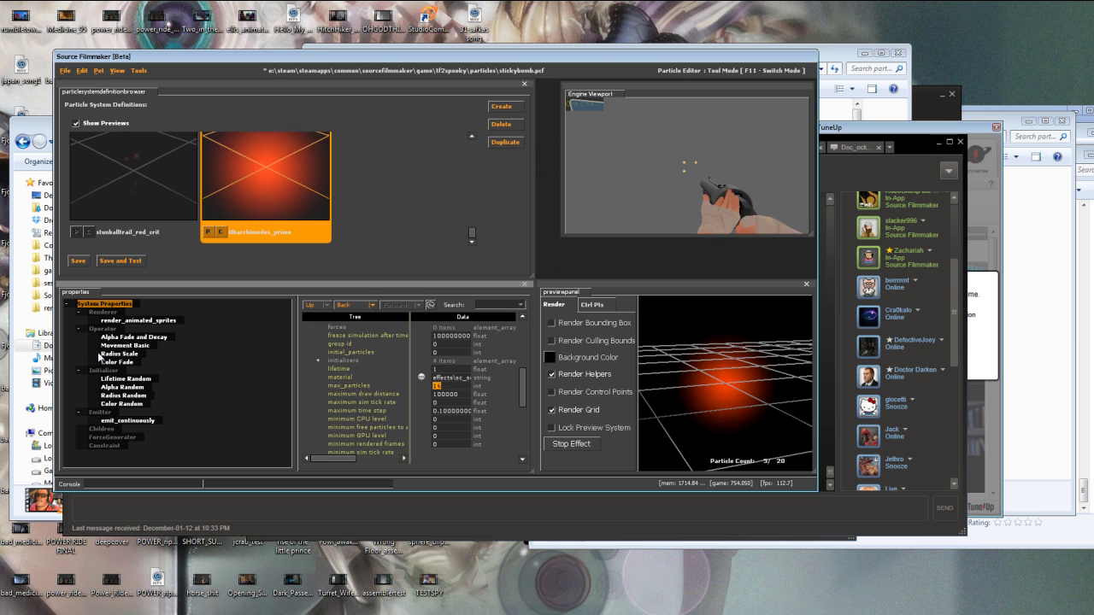
pyautogui.write('14')
pyautogui.press('Return')
pyautogui.press('BackSpace')
pyautogui.write('50')
pyautogui.press('Return')
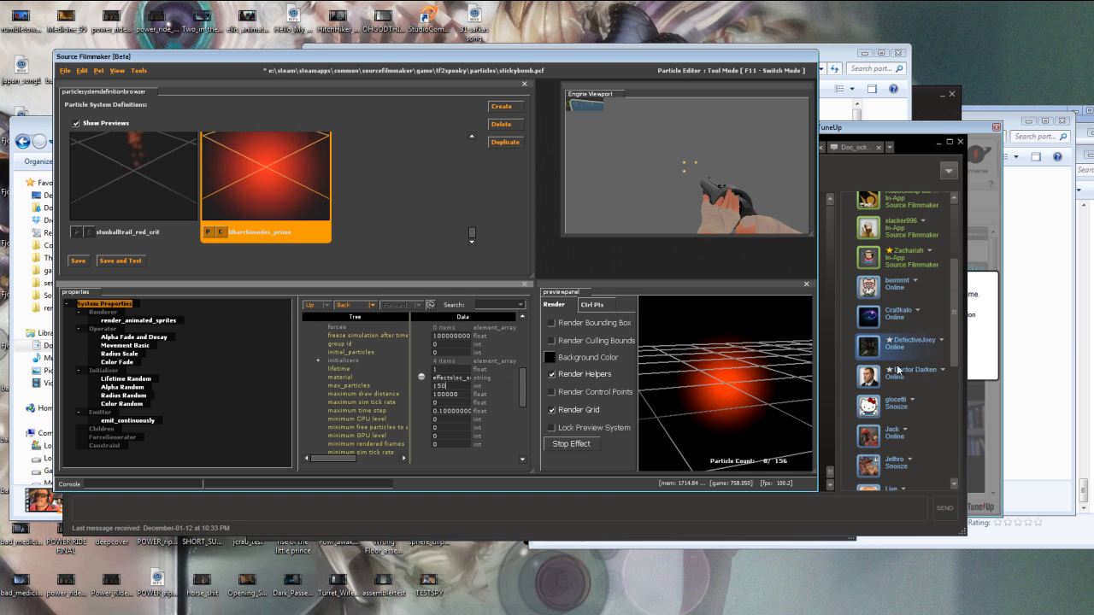
pyautogui.click(437, 385)
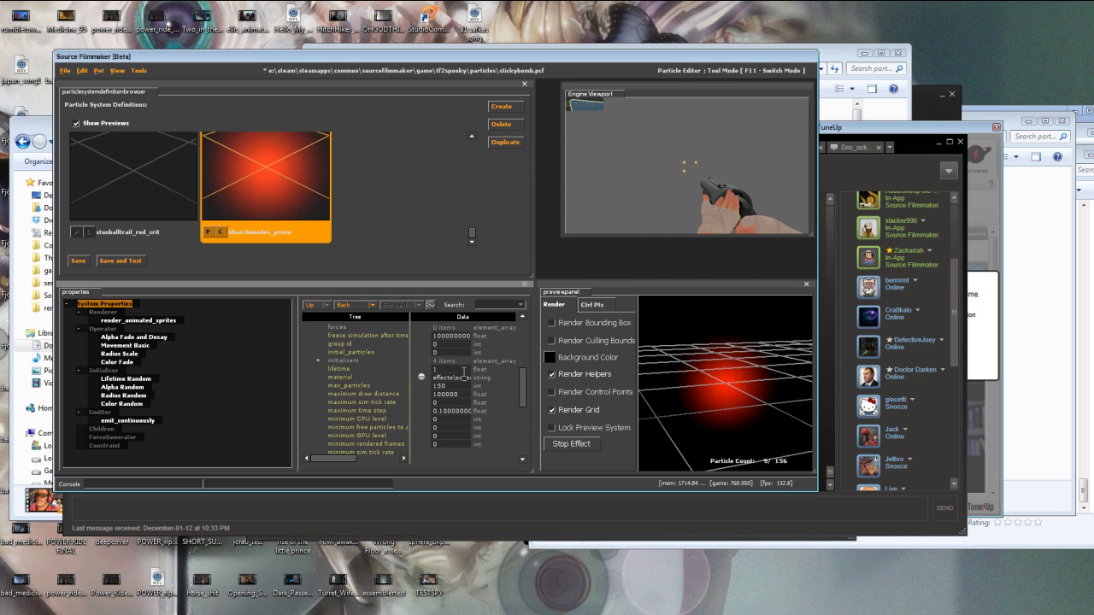
pyautogui.press('Return')
# Clear the emission_duration value of the emit_continuously emitter and inspect the glow in the preview
pyautogui.click(128, 420)
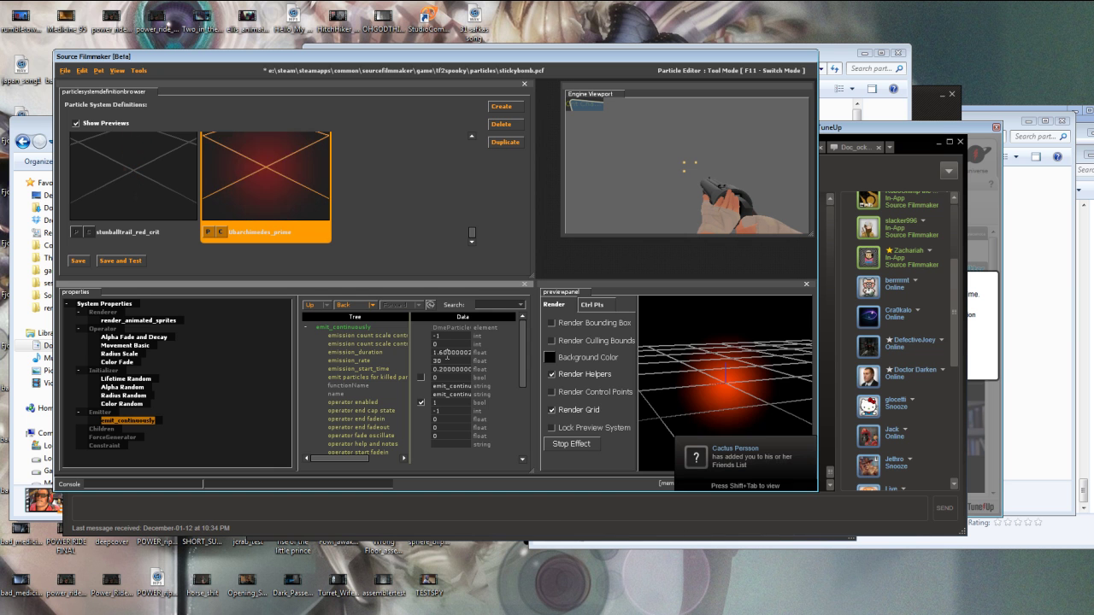
pyautogui.click(448, 336)
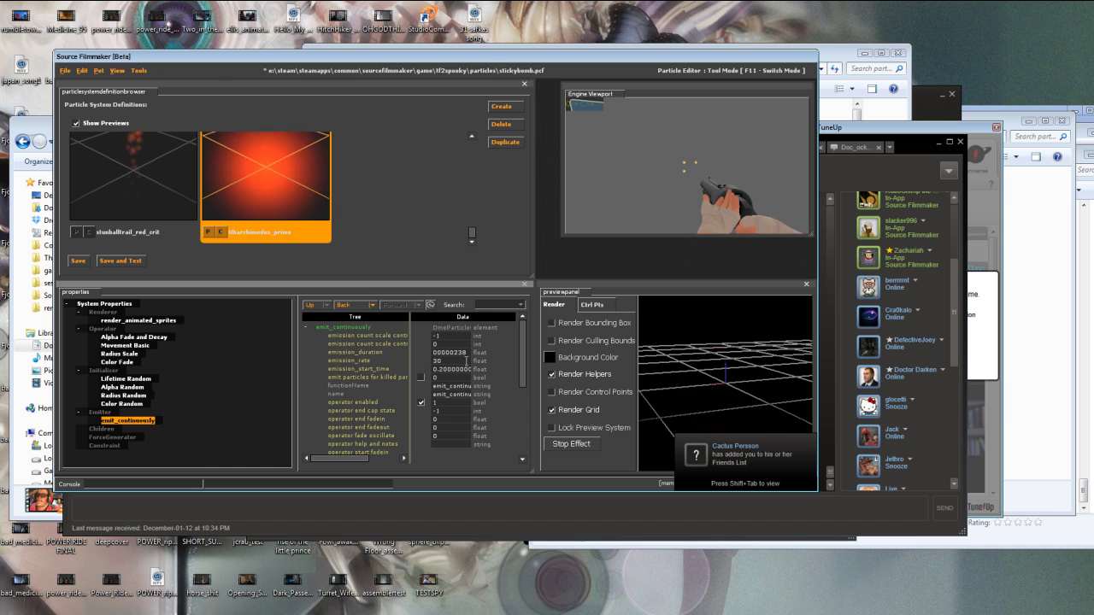
pyautogui.click(497, 359)
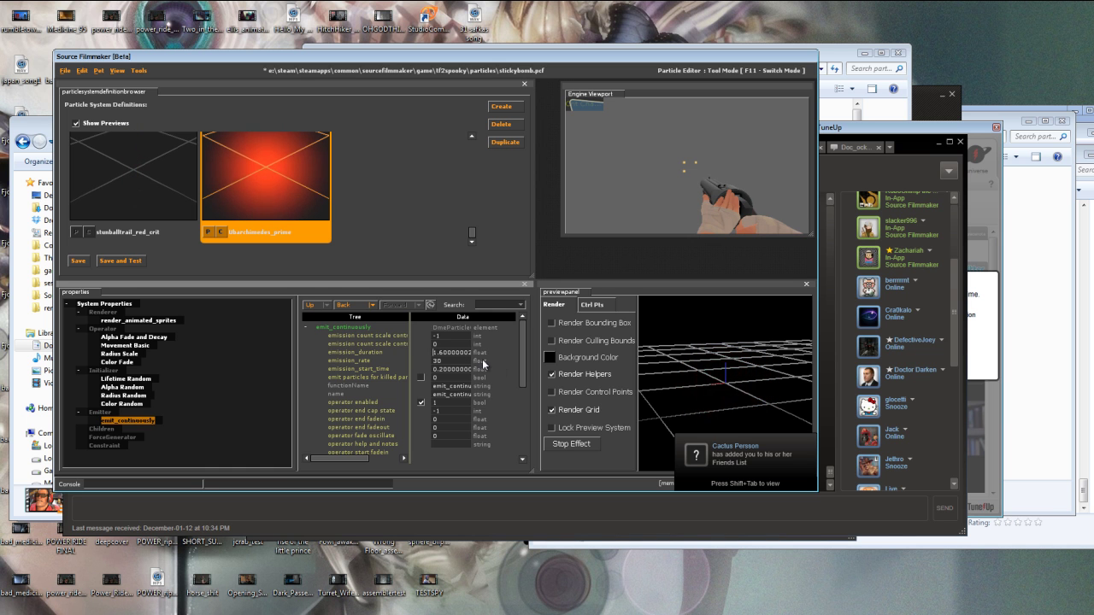
pyautogui.doubleClick(447, 352)
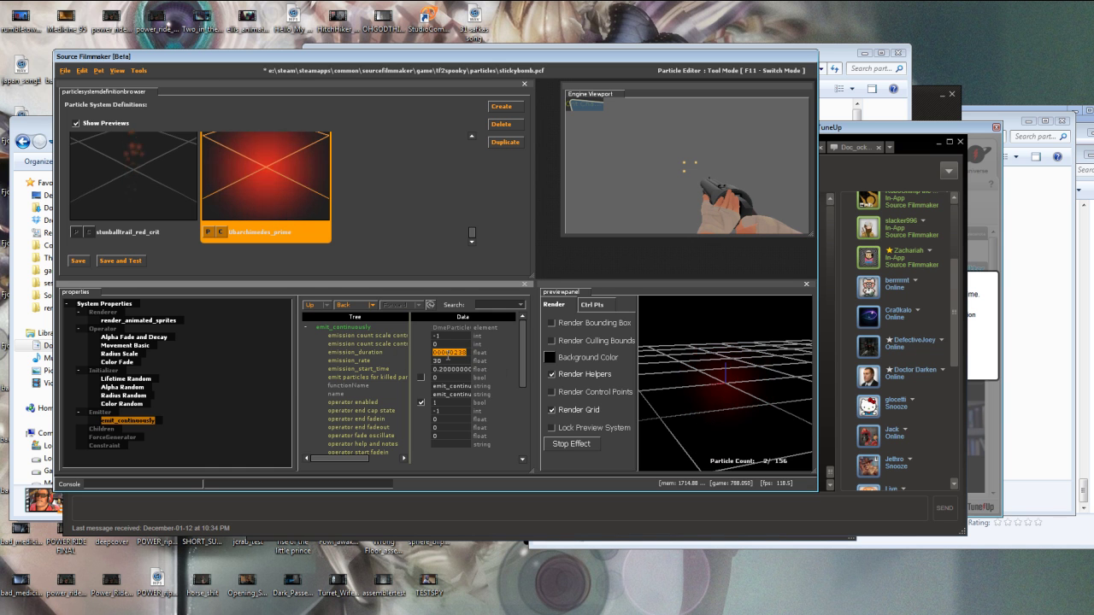
pyautogui.press('BackSpace')
pyautogui.press('Return')
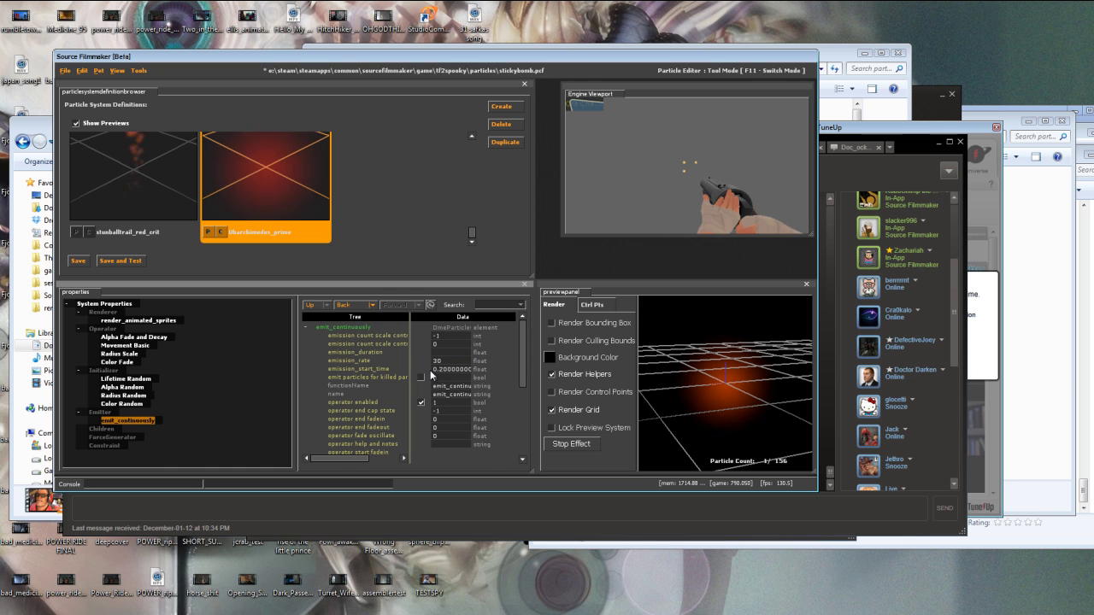
pyautogui.click(726, 383)
pyautogui.scroll(5, 725, 382)
pyautogui.scroll(5, 726, 387)
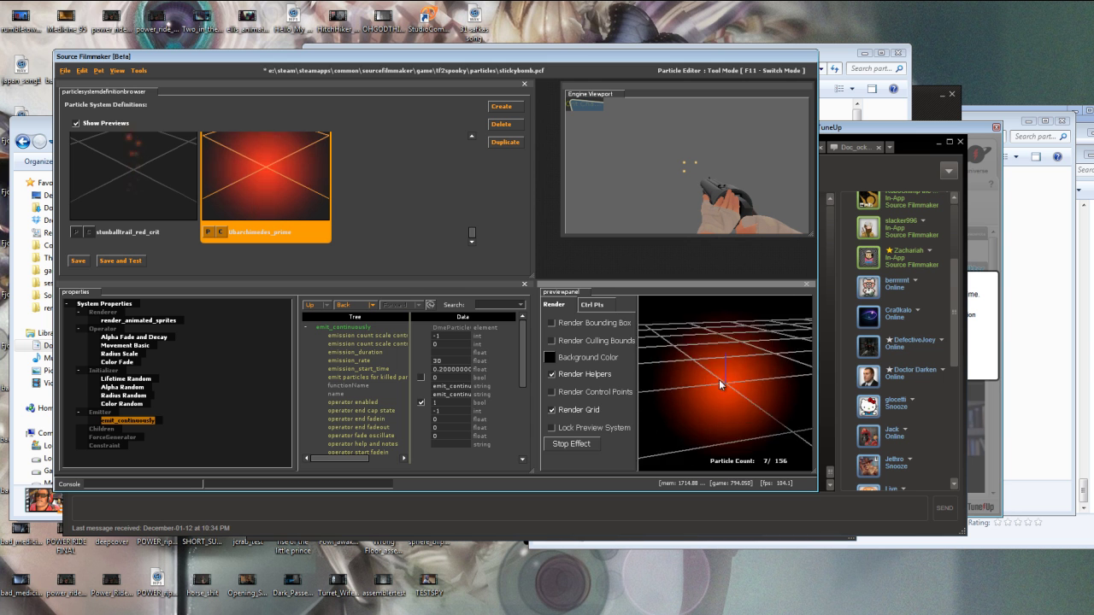
pyautogui.scroll(-5, 725, 383)
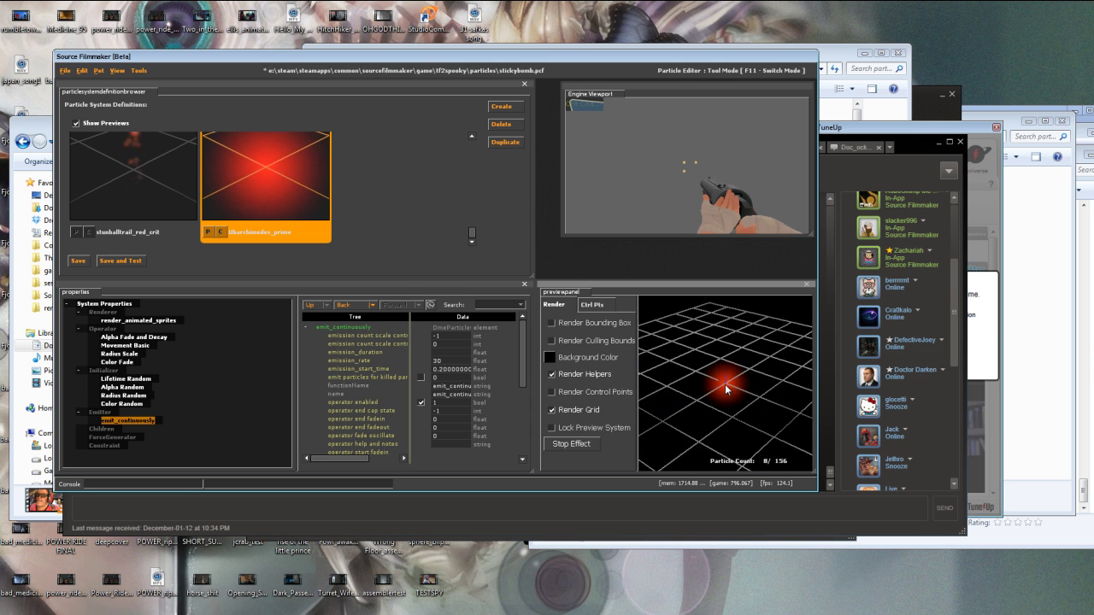
pyautogui.scroll(-3, 725, 390)
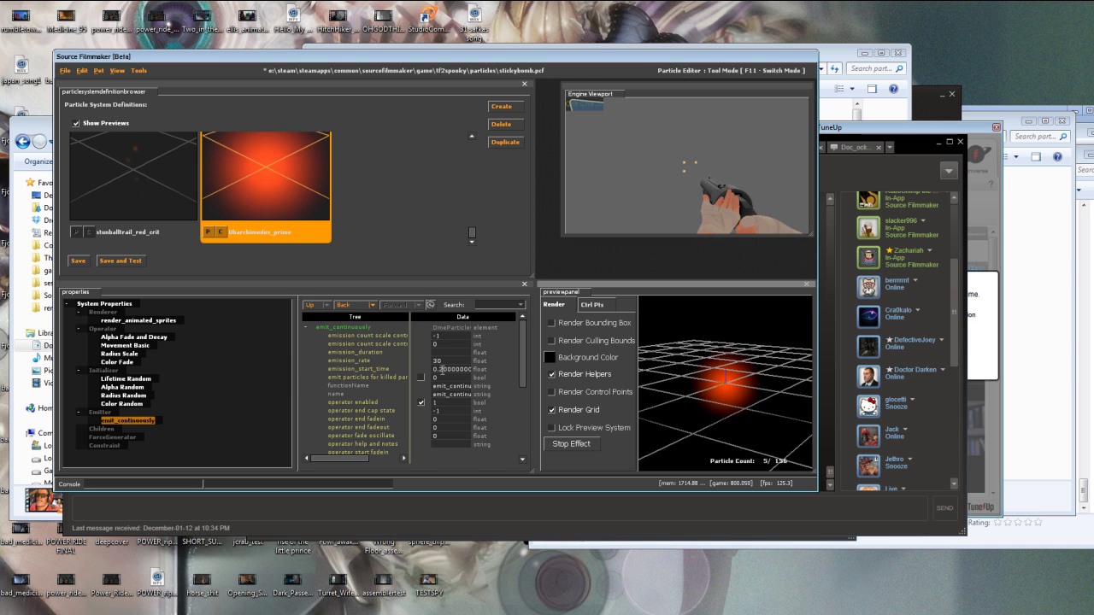
# Set max_particles to 1000 in the system properties of Ubarchimedes_prime
pyautogui.click(102, 304)
pyautogui.scroll(-5, 481, 393)
pyautogui.doubleClick(439, 411)
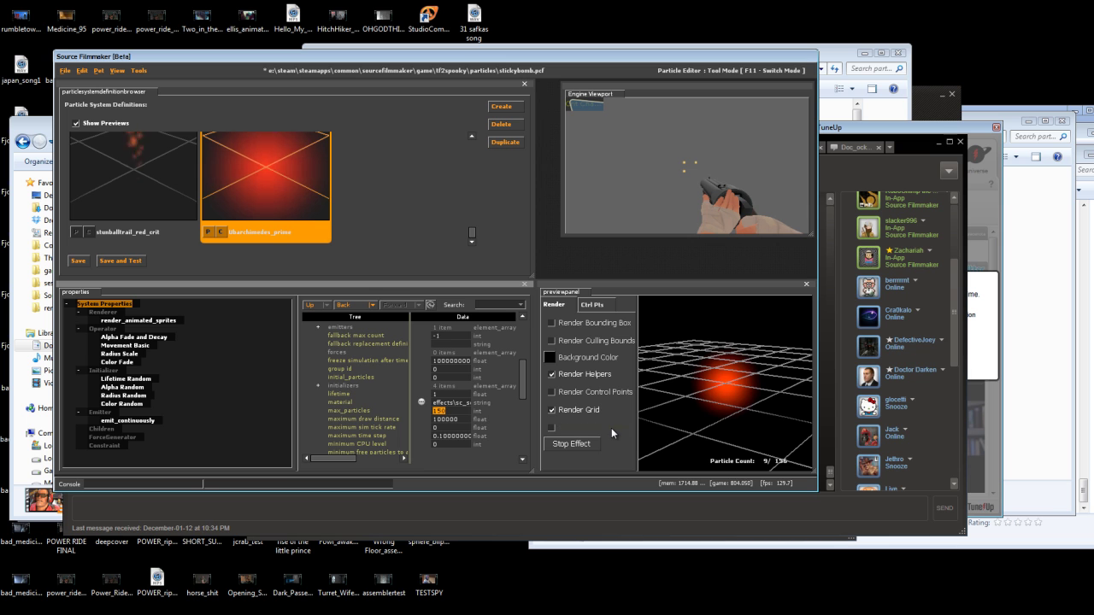
pyautogui.write('1000')
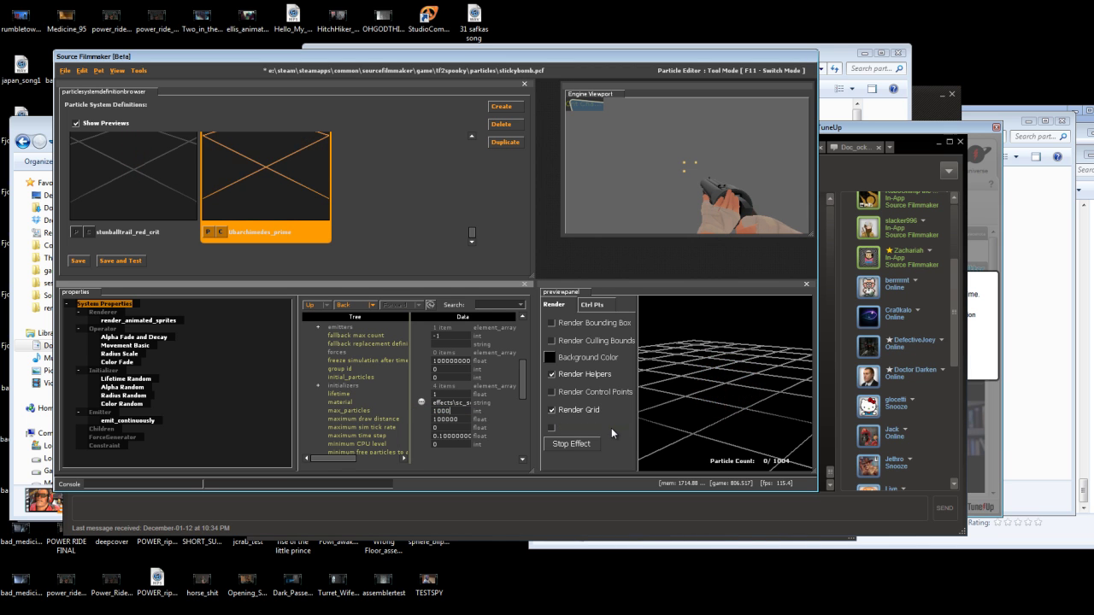
# Set the emission_rate of the emit_continuously emitter to 200
pyautogui.click(156, 419)
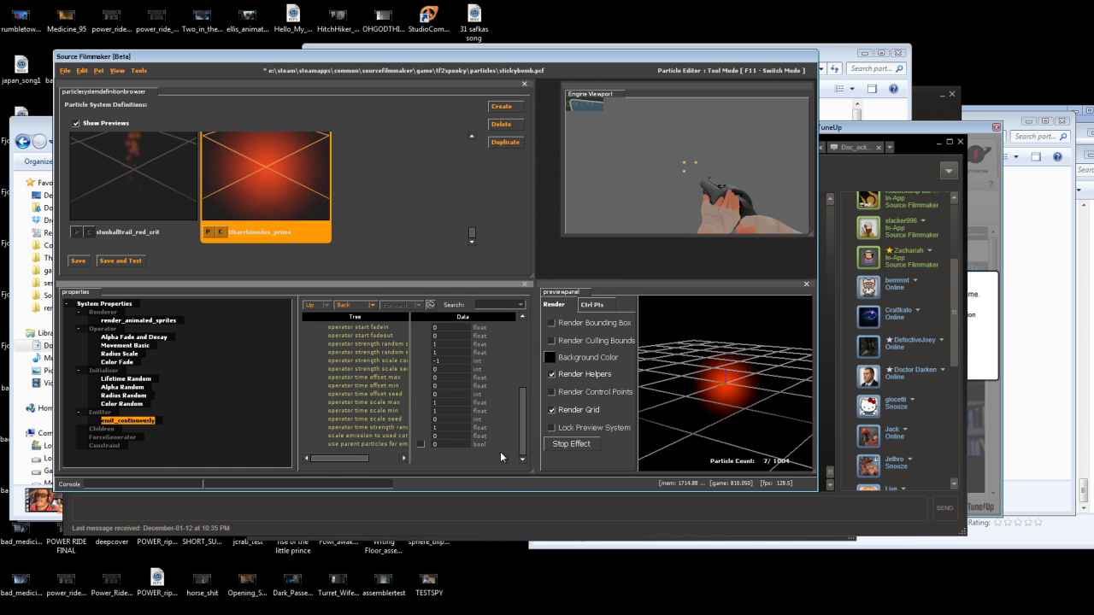
pyautogui.scroll(5, 479, 434)
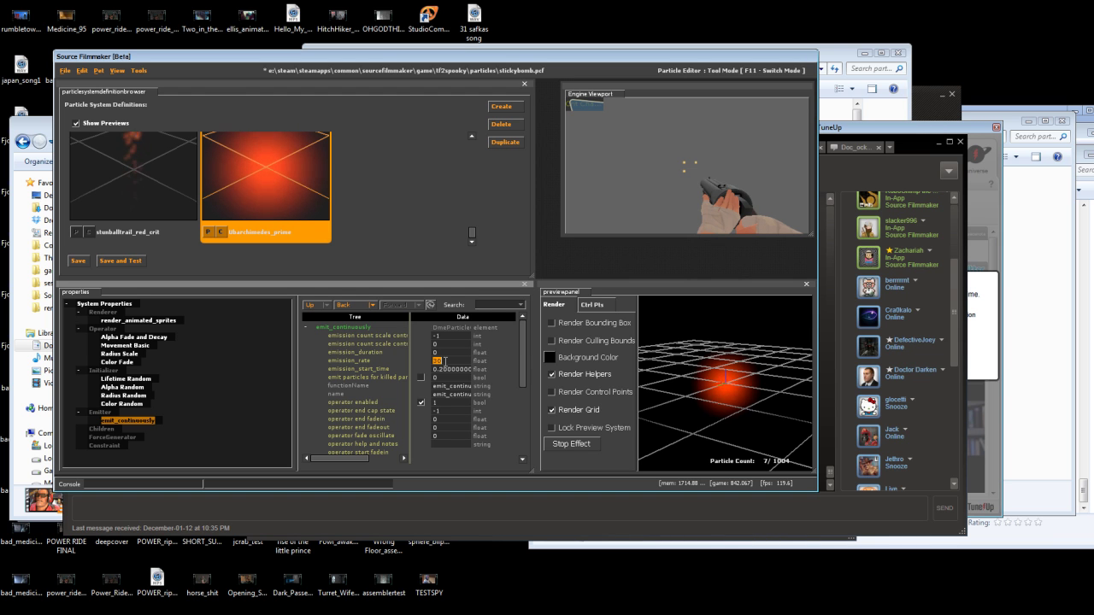
pyautogui.press('BackSpace')
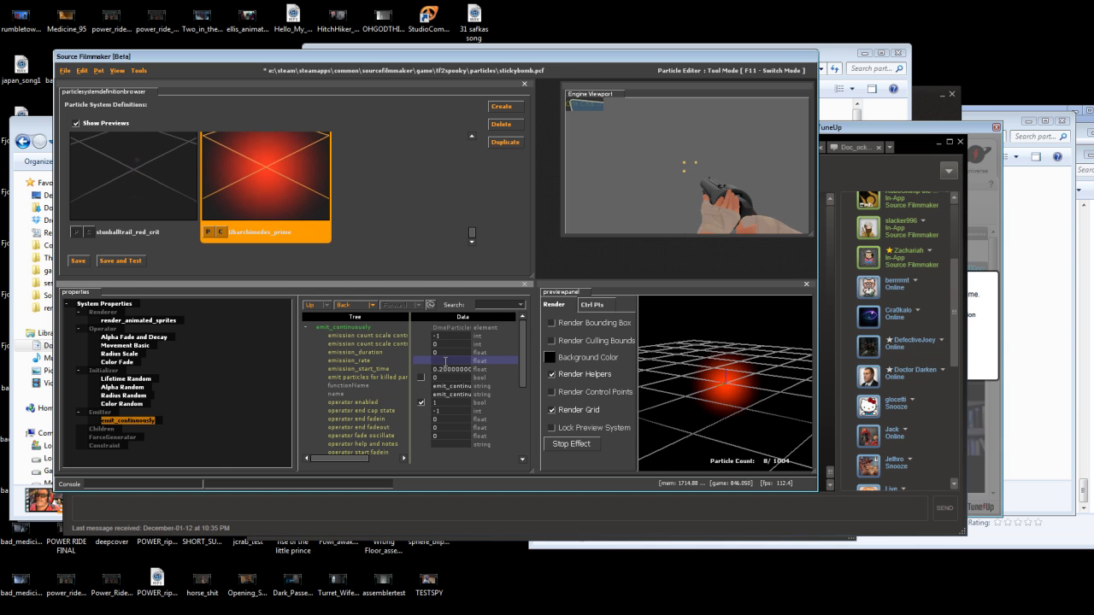
pyautogui.write('200')
pyautogui.press('Return')
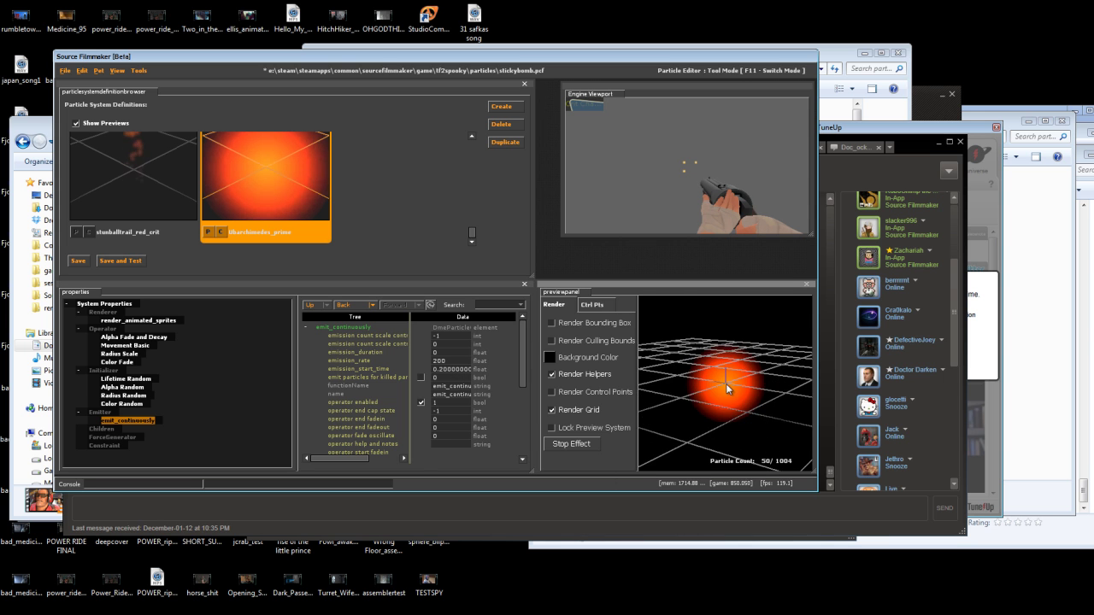
# Set color2 of the Color Random initializer to the pinkish red 255 0 66, after checking the glow in the preview
pyautogui.moveTo(726, 382); pyautogui.dragTo(711, 403)
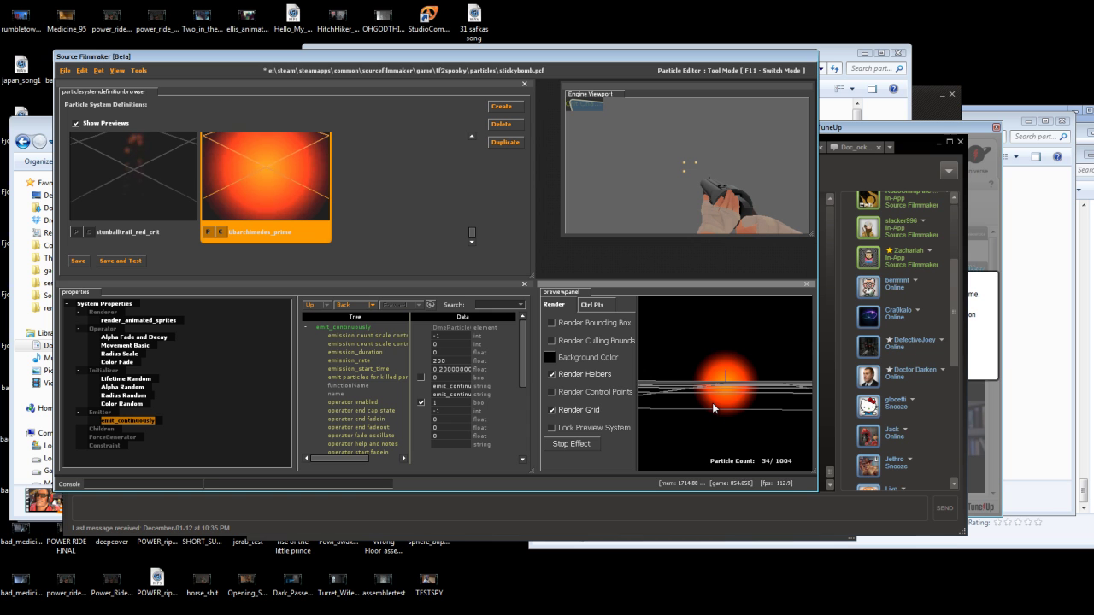
pyautogui.moveTo(725, 407); pyautogui.dragTo(726, 387)
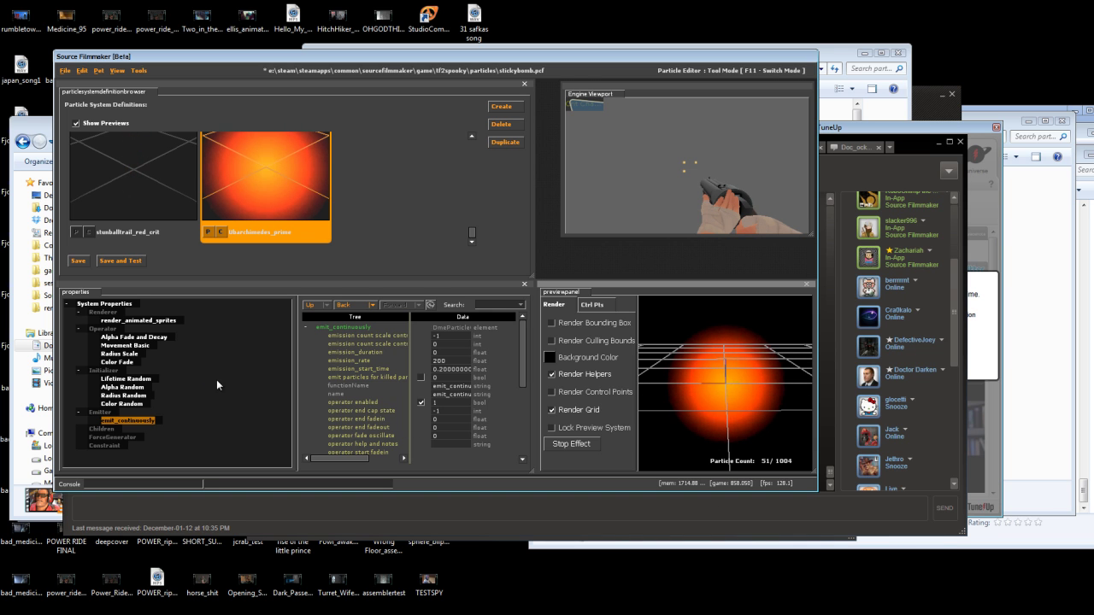
pyautogui.click(124, 404)
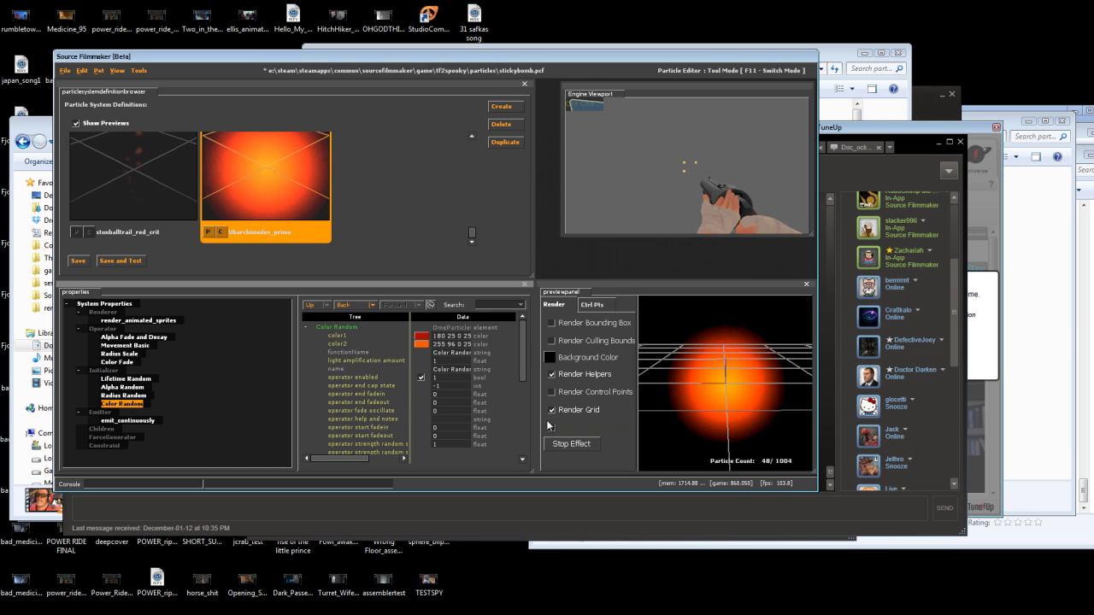
pyautogui.click(421, 343)
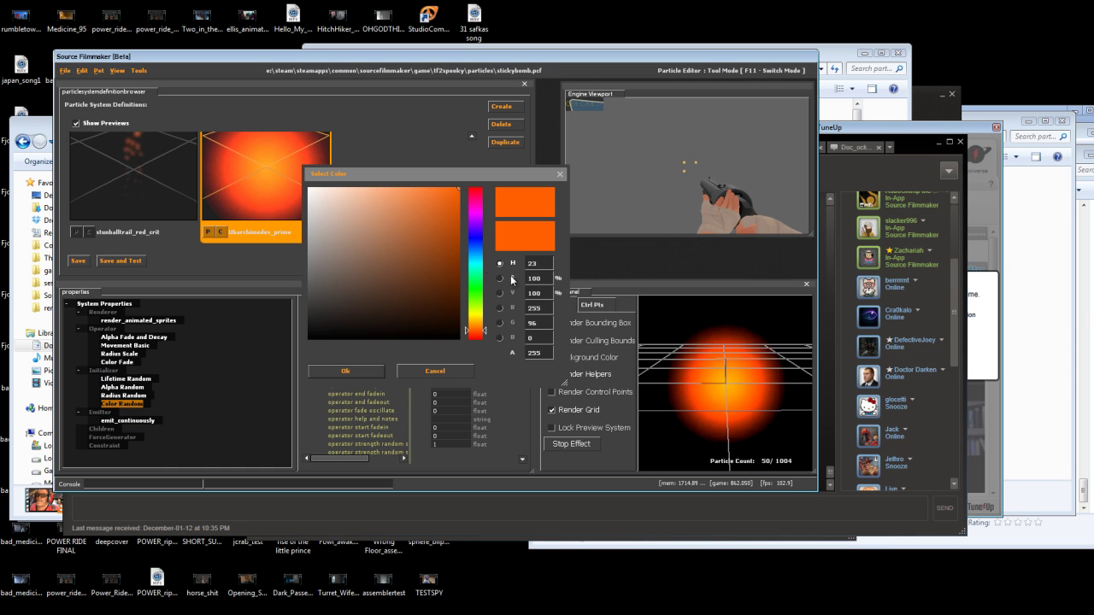
pyautogui.click(476, 189)
pyautogui.moveTo(482, 202); pyautogui.dragTo(481, 196)
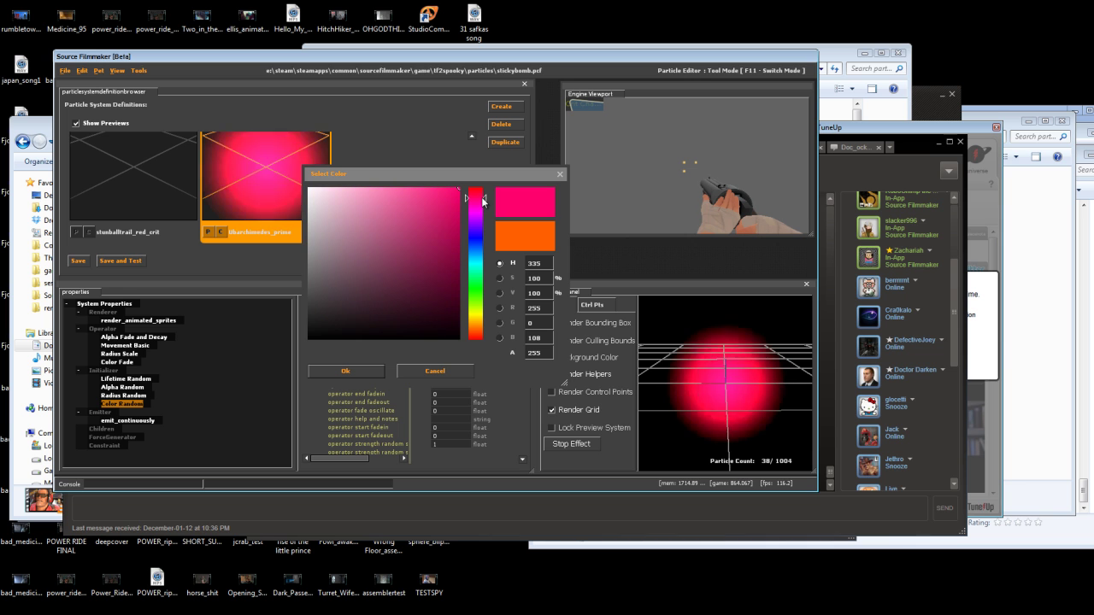
pyautogui.click(362, 371)
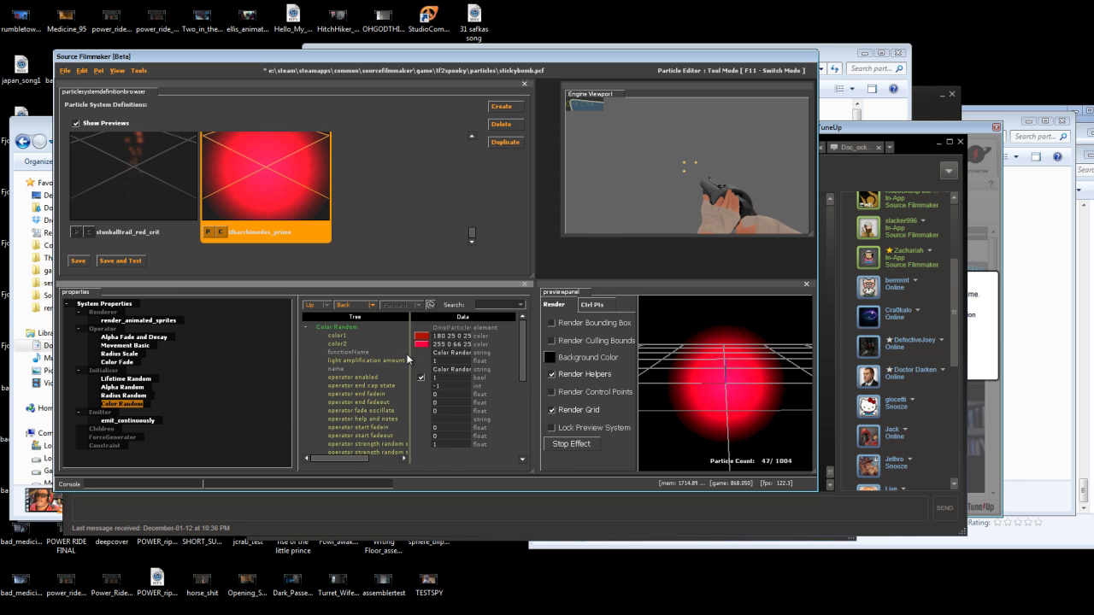
# Set color_fade of the Color Fade operator to bright red, 255 0 0
pyautogui.click(119, 362)
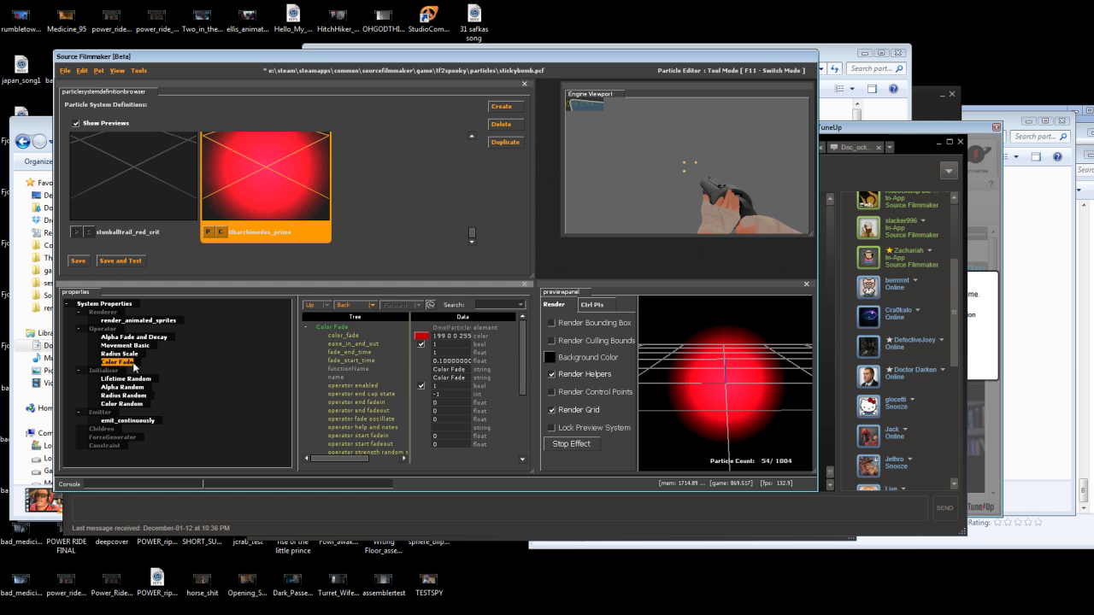
pyautogui.click(421, 336)
pyautogui.moveTo(445, 302); pyautogui.dragTo(462, 186)
pyautogui.click(346, 372)
# Set color1 of the Color Random initializer to the light salmon 255 146 129
pyautogui.click(132, 404)
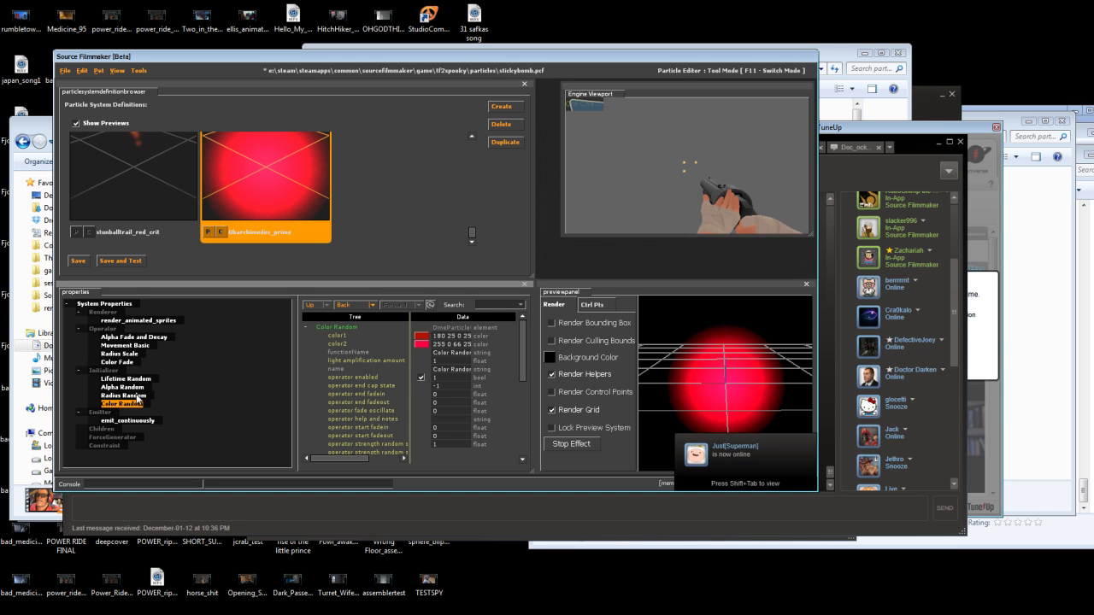
pyautogui.click(130, 362)
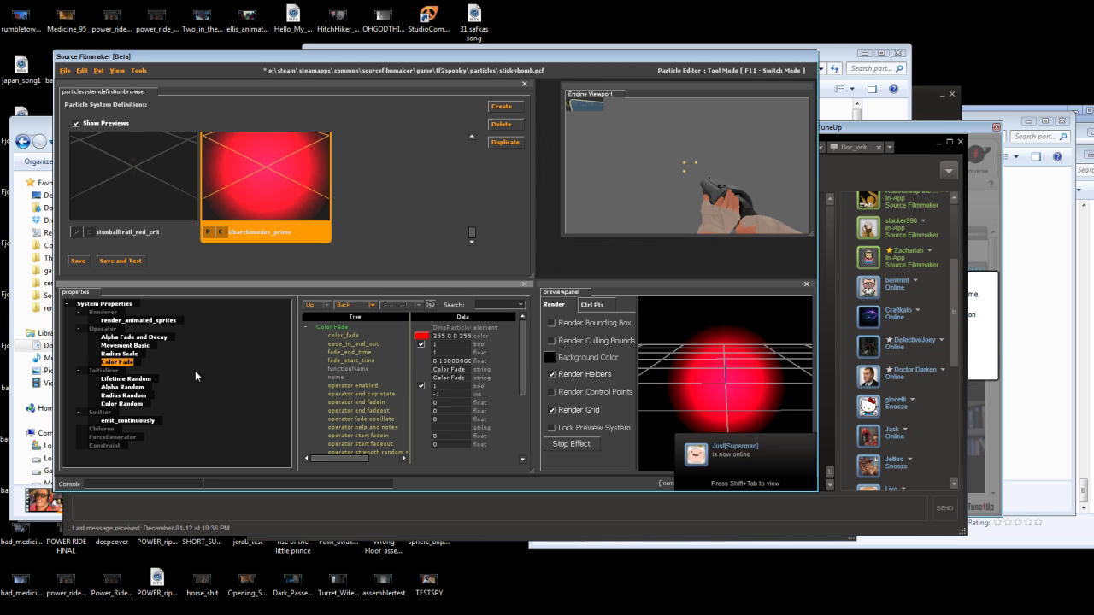
pyautogui.click(129, 404)
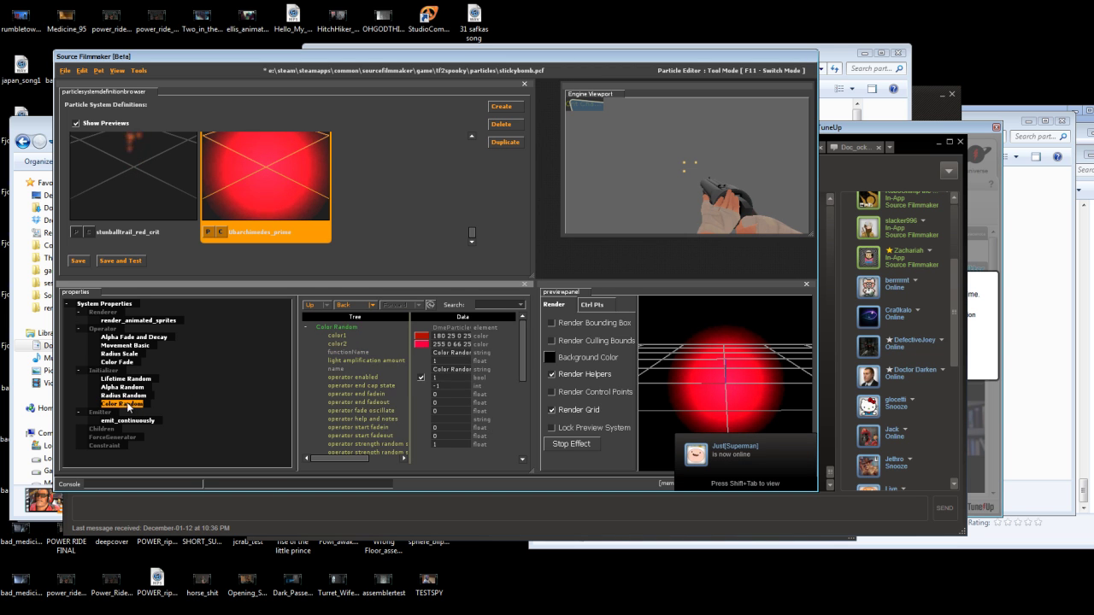
pyautogui.click(421, 337)
pyautogui.moveTo(371, 208); pyautogui.dragTo(375, 186)
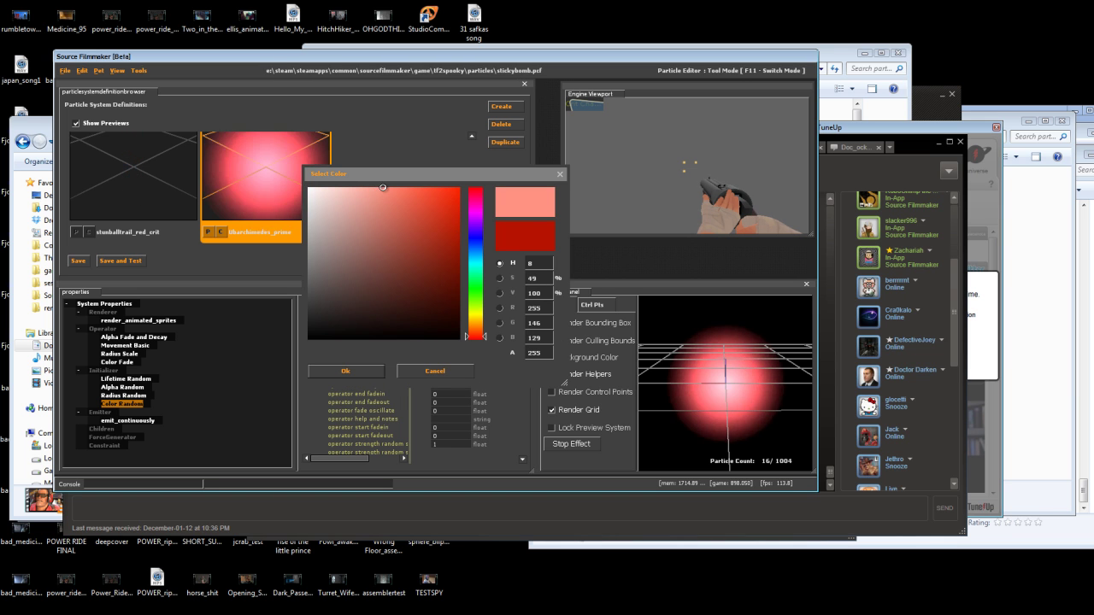
pyautogui.click(346, 370)
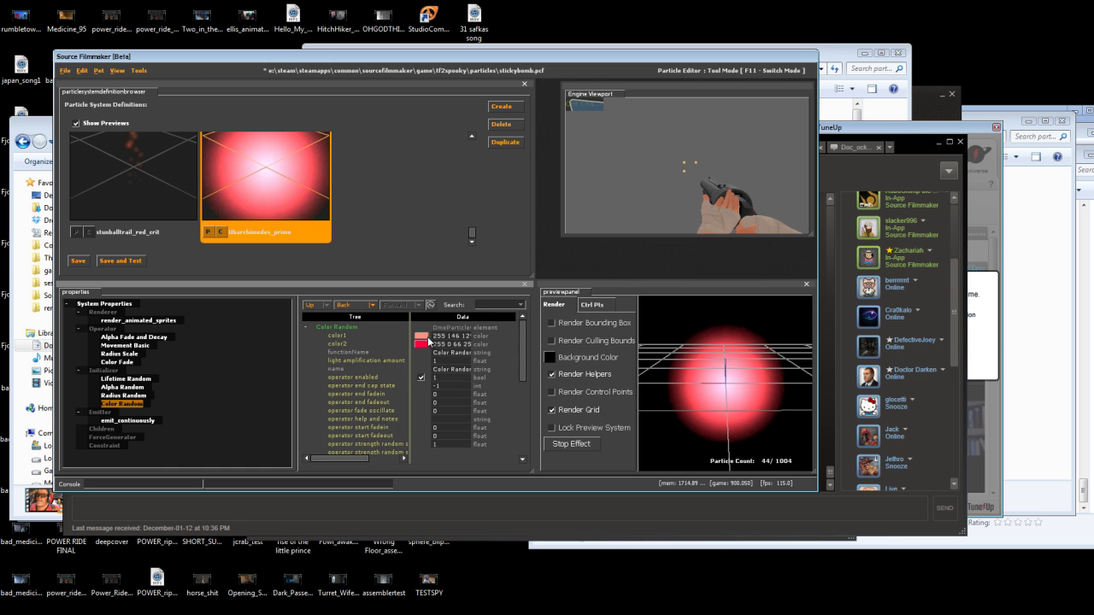
# Set color2 of the Color Random initializer to the pink 255 95 136 and check the glow in the preview
pyautogui.click(420, 345)
pyautogui.click(362, 187)
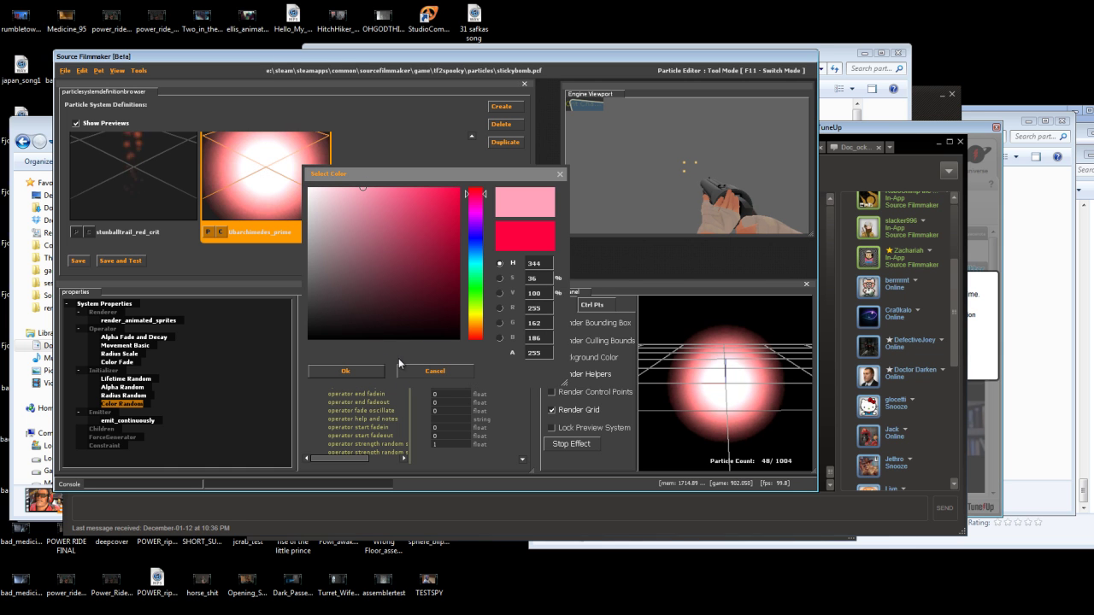
pyautogui.click(403, 186)
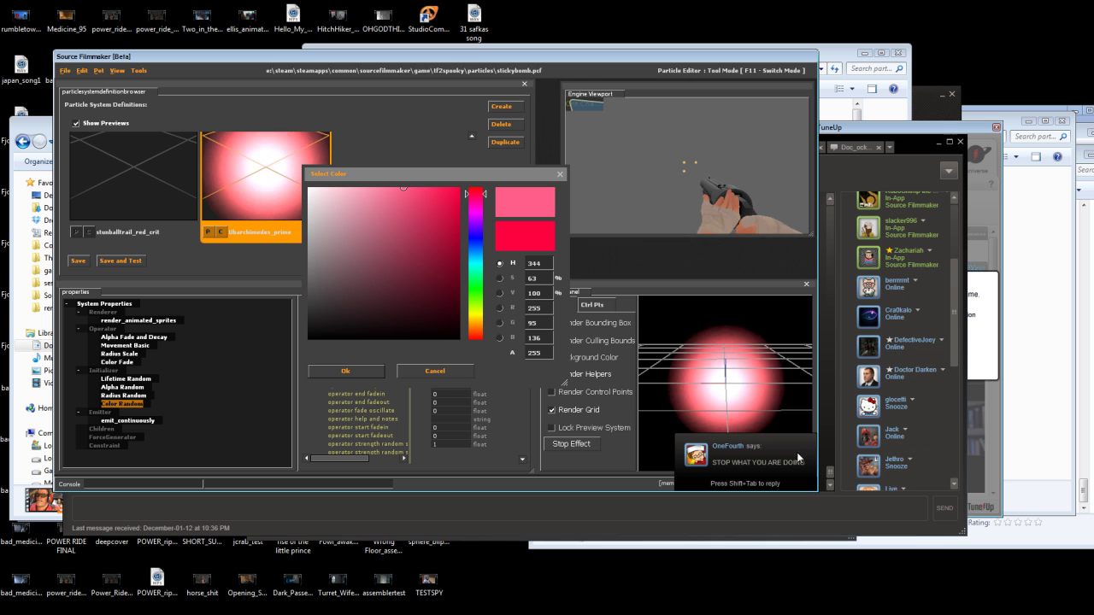
pyautogui.click(353, 370)
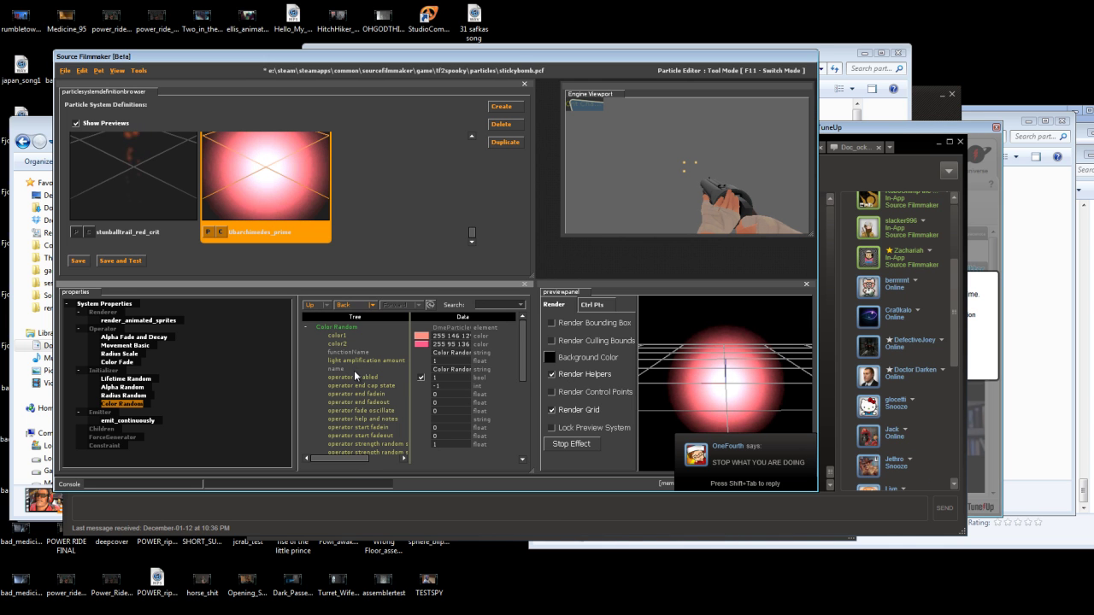
pyautogui.moveTo(718, 385); pyautogui.dragTo(726, 434)
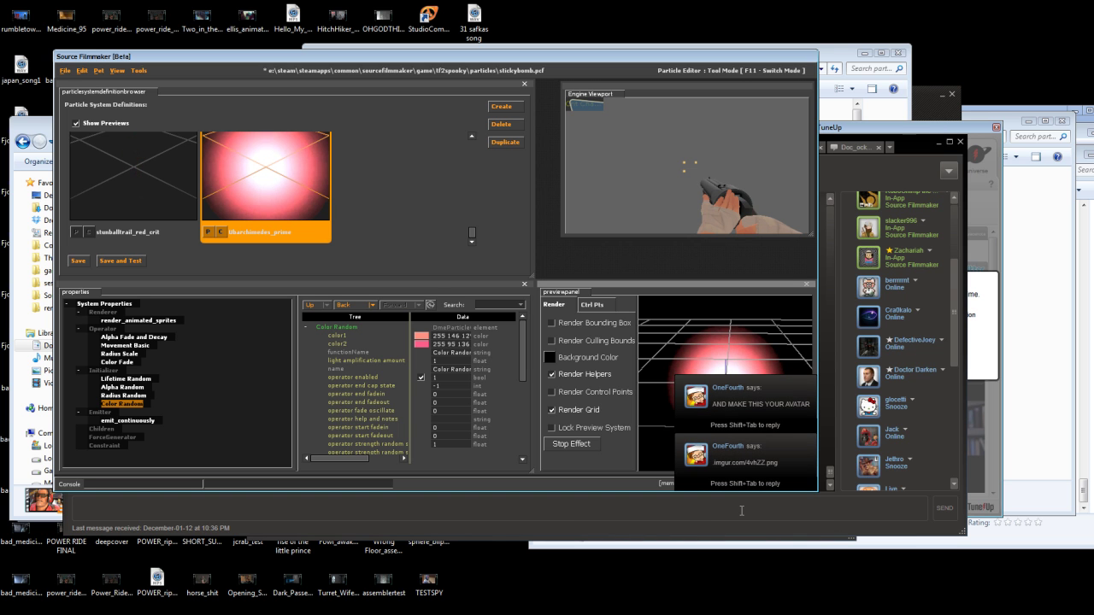
# Switch to the Steam chat and send the contact who shared the avatar image the message "send a better link"
pyautogui.click(906, 142)
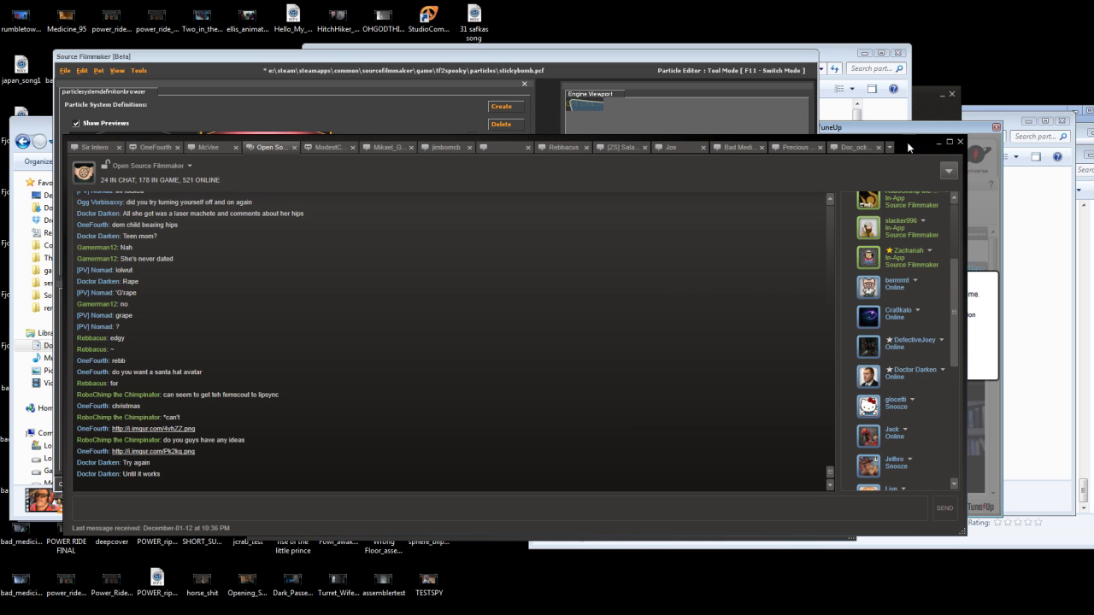
pyautogui.click(889, 148)
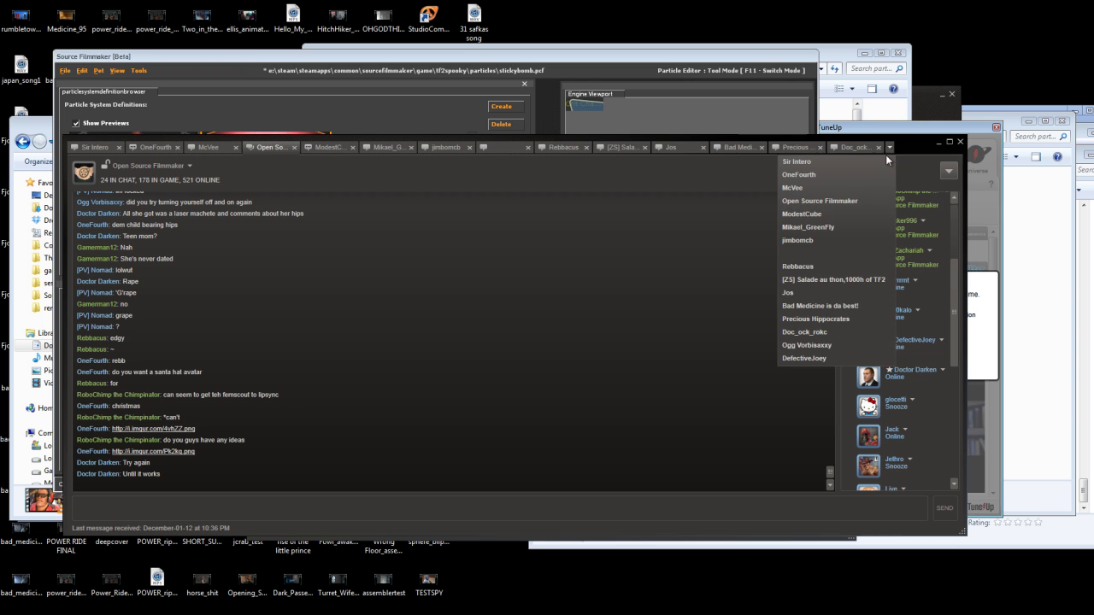
pyautogui.click(810, 174)
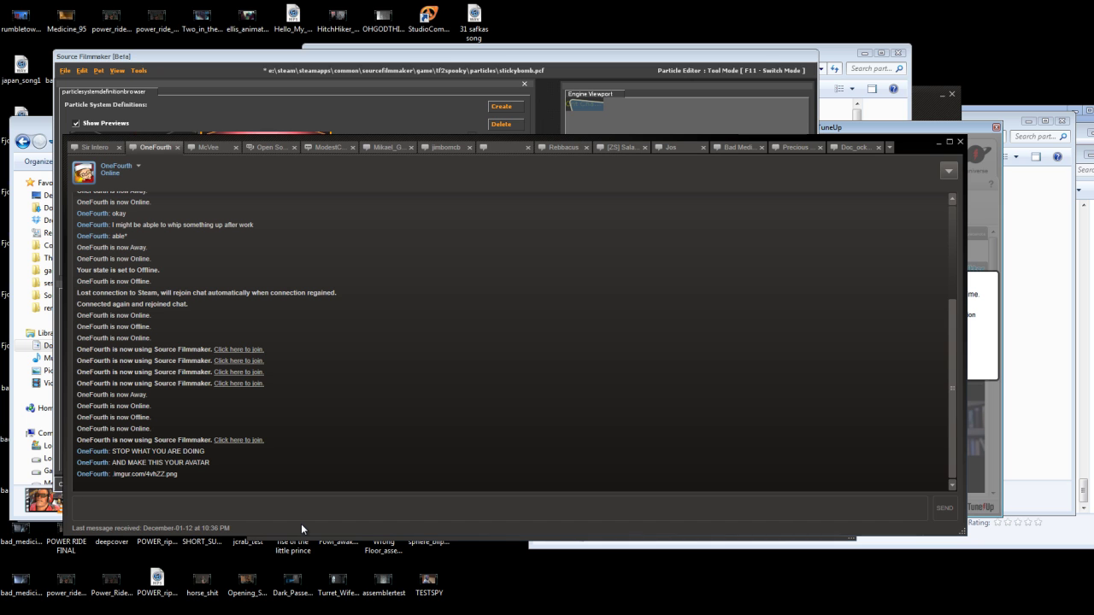
pyautogui.write('send a better link')
pyautogui.press('Return')
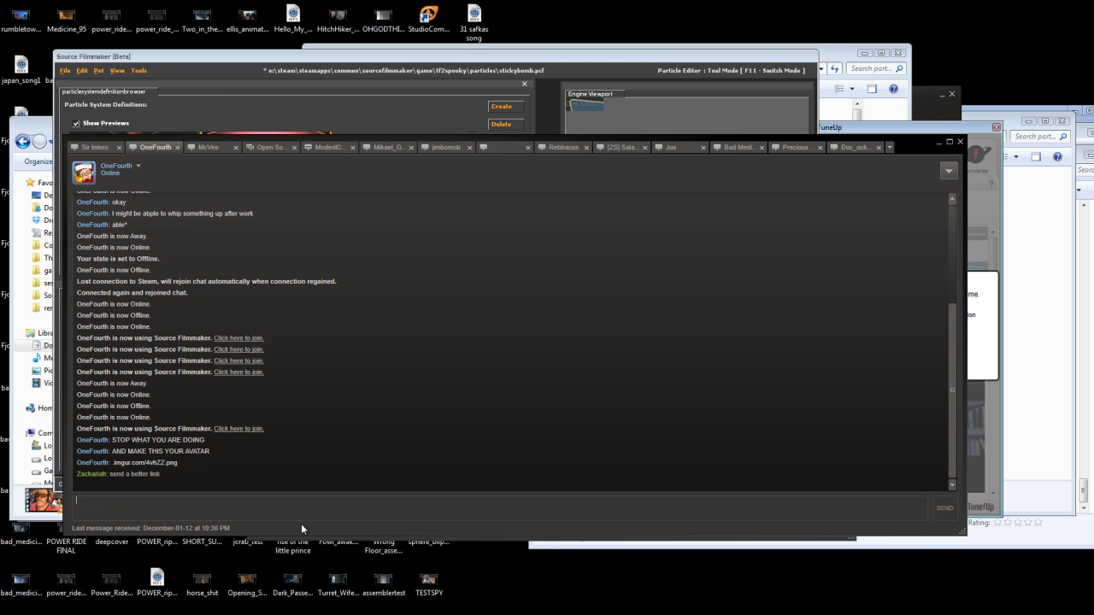
pyautogui.write('wio')
pyautogui.press('BackSpace')
pyautogui.press('BackSpace')
# Return to Source Filmmaker and shift the hue of color1 in Color Random to a pinker shade with red 255 and green 143
pyautogui.click(347, 125)
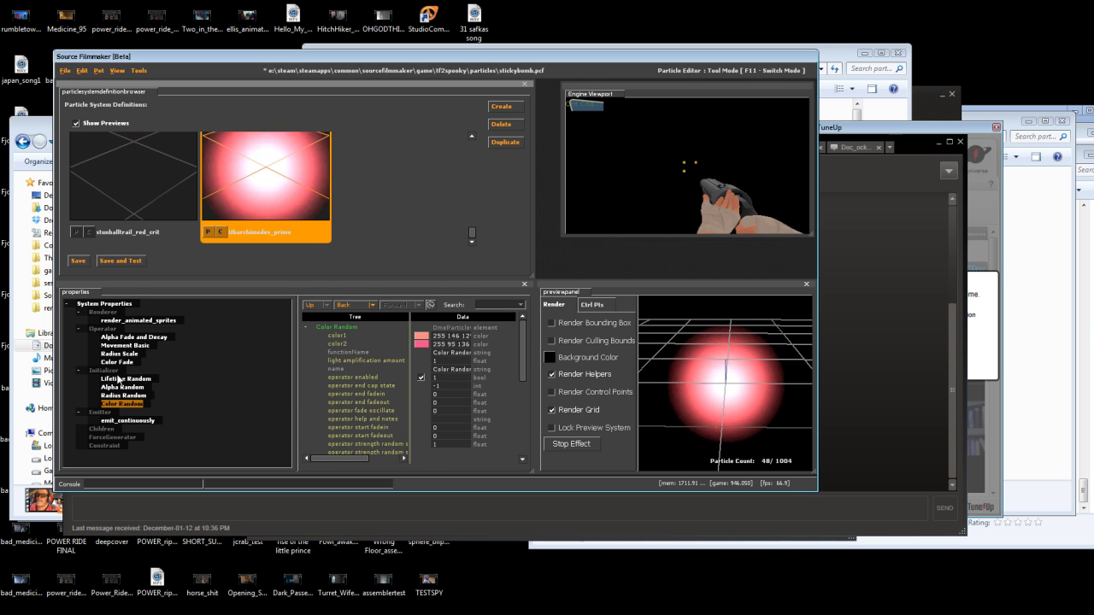
pyautogui.click(421, 338)
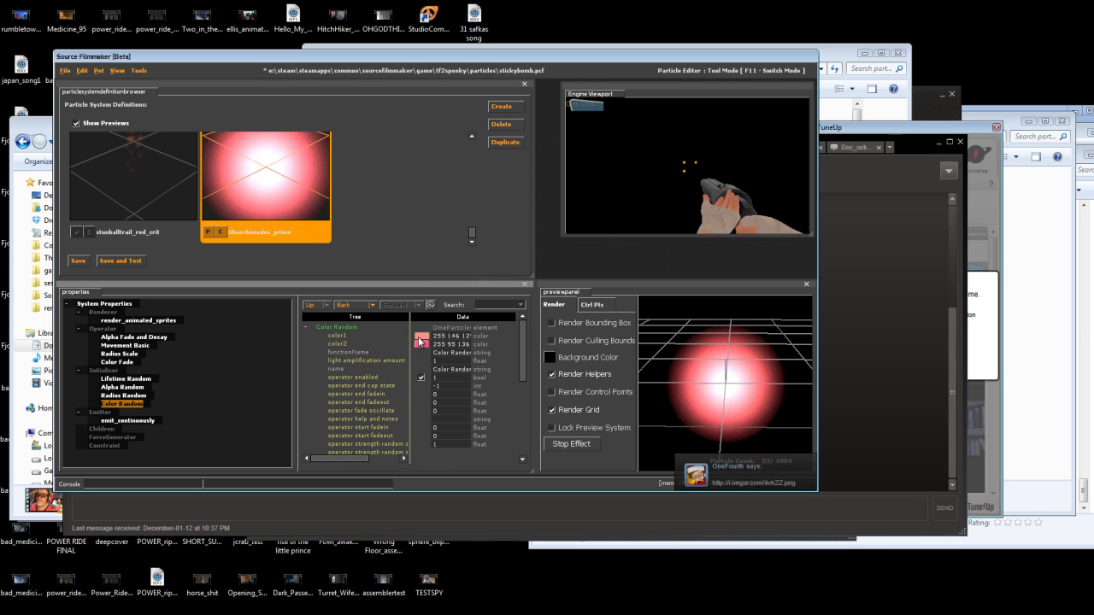
pyautogui.moveTo(475, 333); pyautogui.dragTo(475, 186)
pyautogui.click(363, 373)
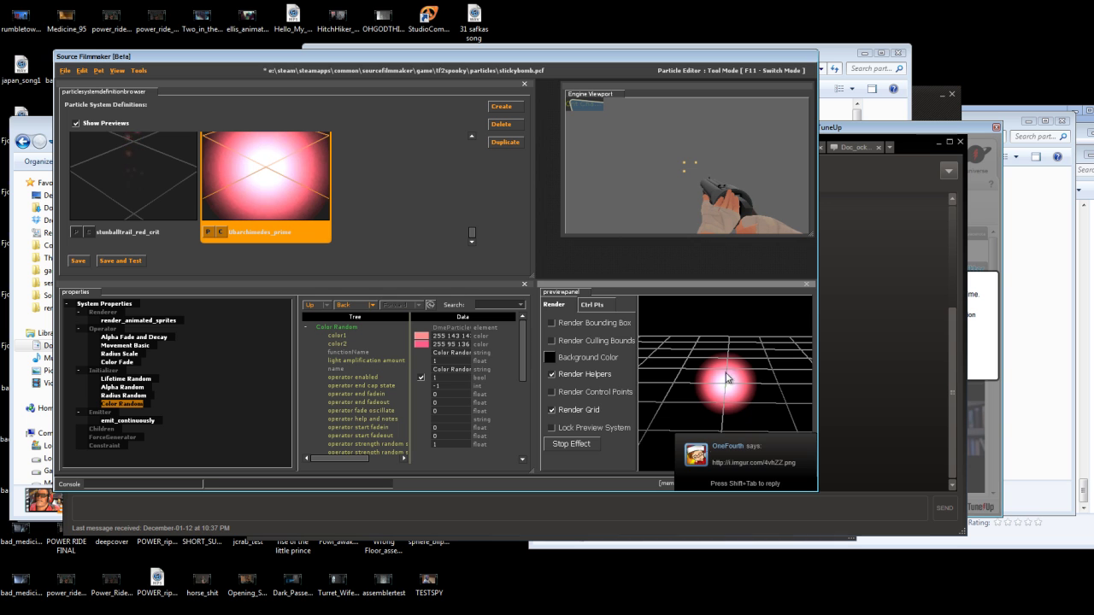
# Set color_fade of the Color Fade operator to dark red, 108 0 0
pyautogui.click(117, 362)
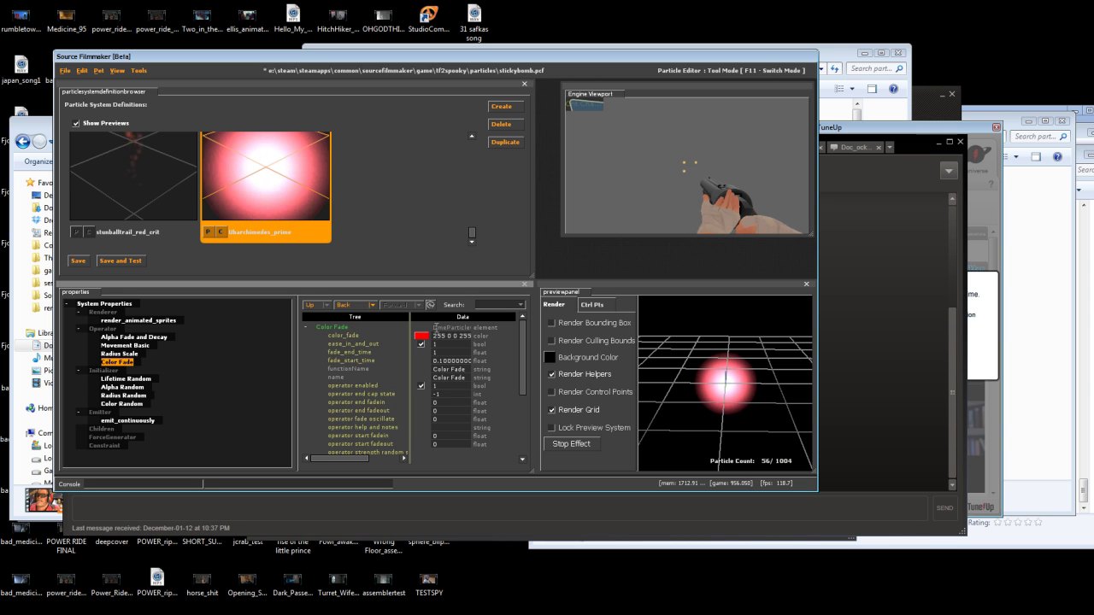
pyautogui.click(421, 335)
pyautogui.moveTo(415, 281); pyautogui.dragTo(494, 276)
pyautogui.click(370, 377)
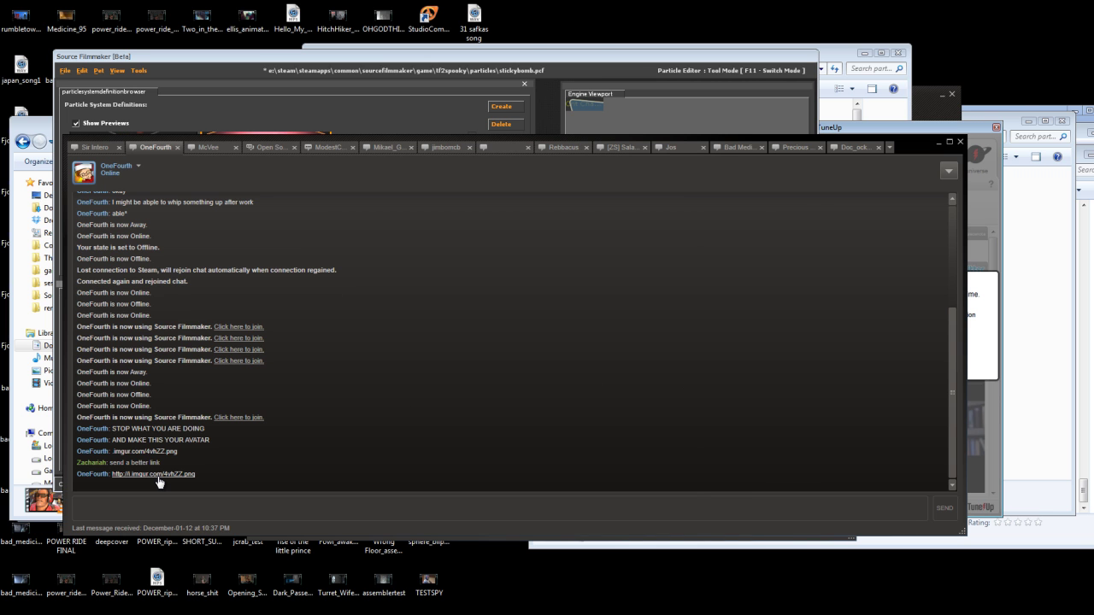
# Open the imgur image link from the Steam chat in the browser and examine the picture at a larger size
pyautogui.click(158, 477)
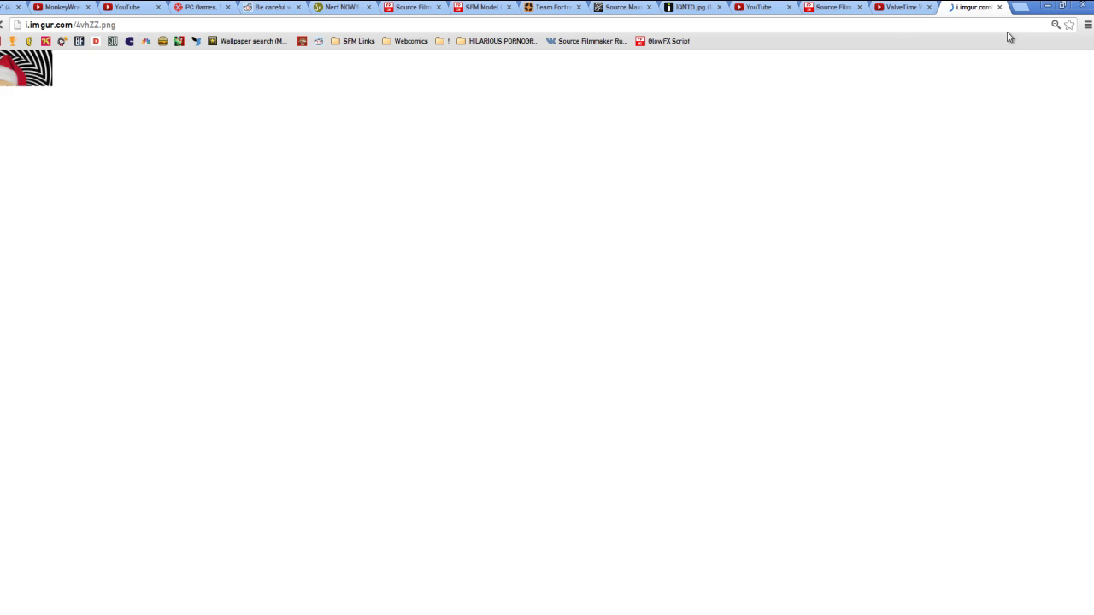
pyautogui.moveTo(1032, 12); pyautogui.dragTo(968, 160)
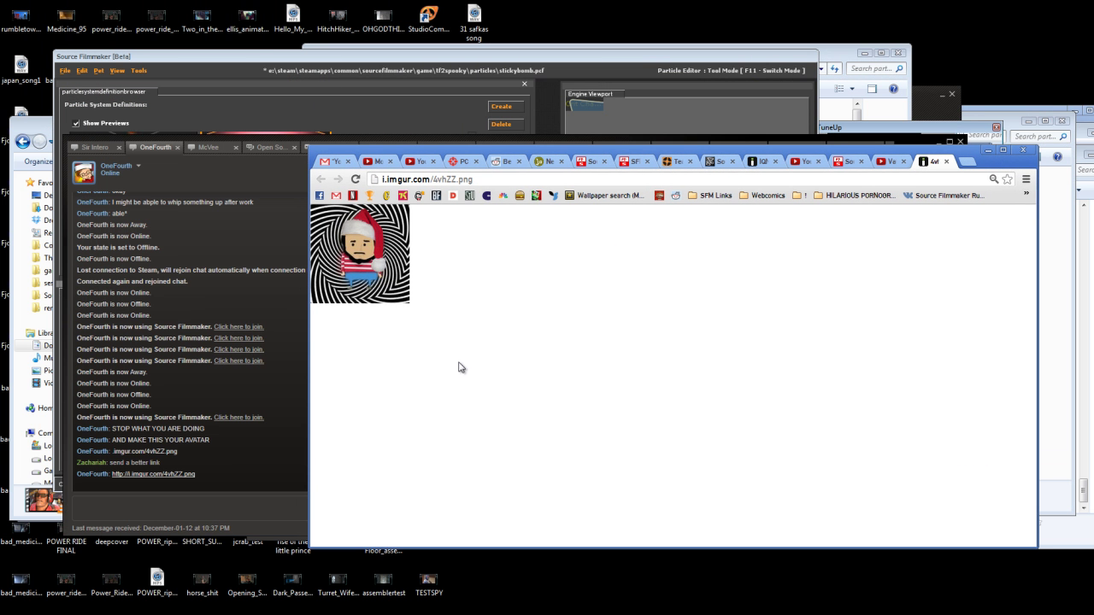
pyautogui.keyDown('ctrl'); pyautogui.scroll(5, 452, 350); pyautogui.keyUp('ctrl')
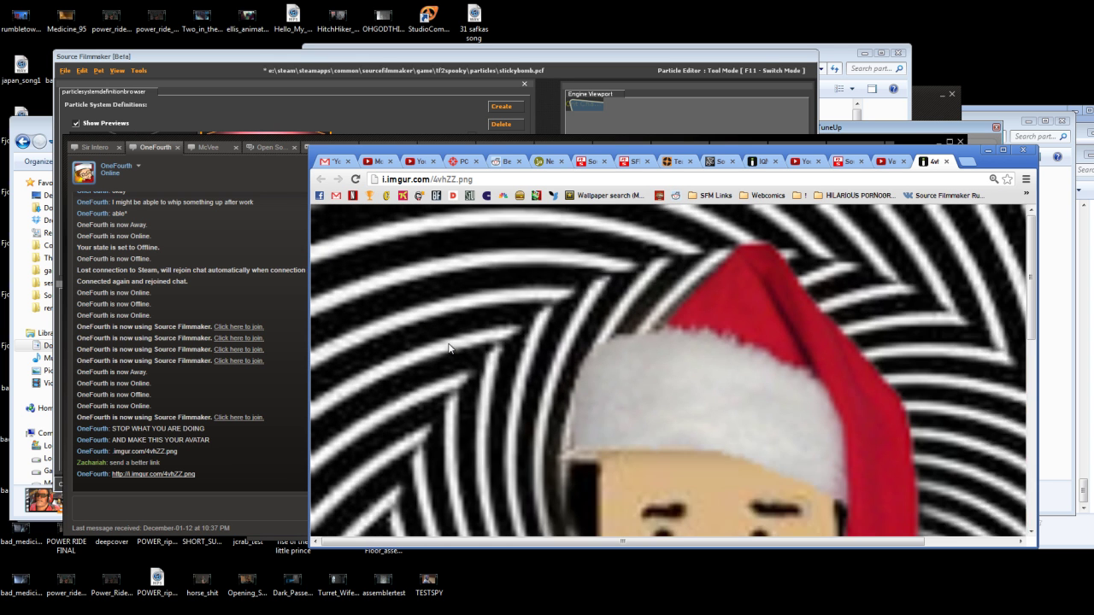
pyautogui.keyDown('ctrl'); pyautogui.scroll(-4, 451, 348); pyautogui.keyUp('ctrl')
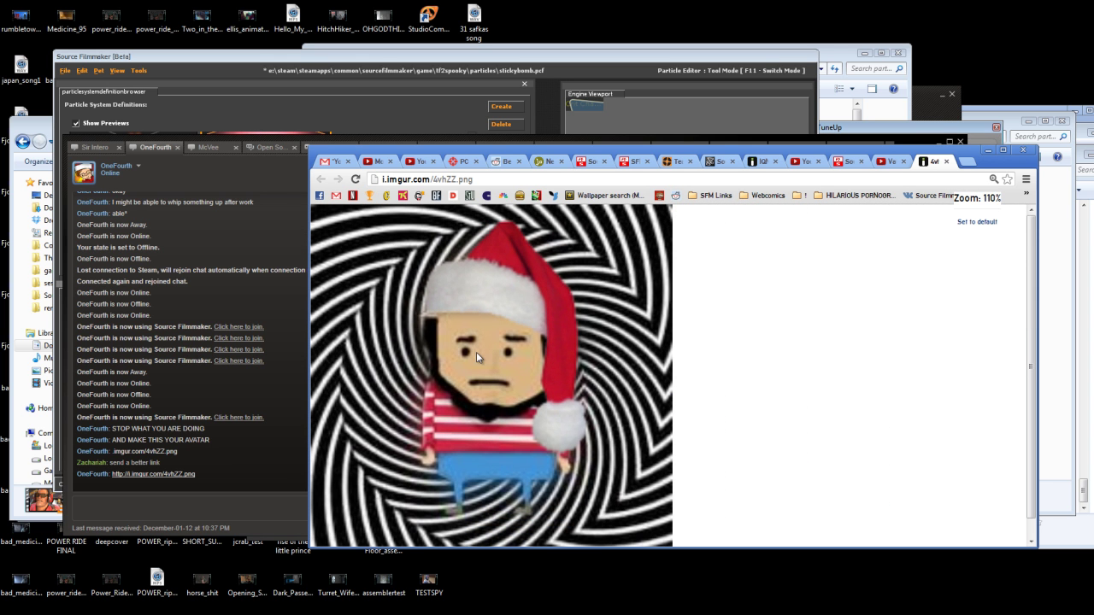
pyautogui.scroll(-1, 465, 358)
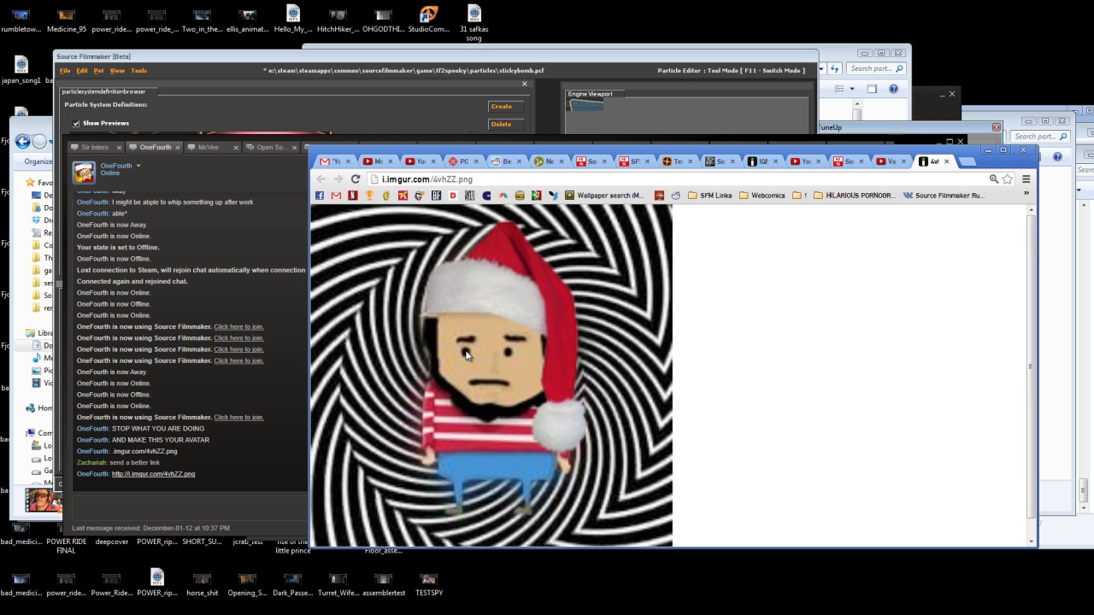
# Send the reply "COAL LUMPY BASTARD" in the Steam chat, and return to Source Filmmaker to check the glow preview
pyautogui.doubleClick(237, 147)
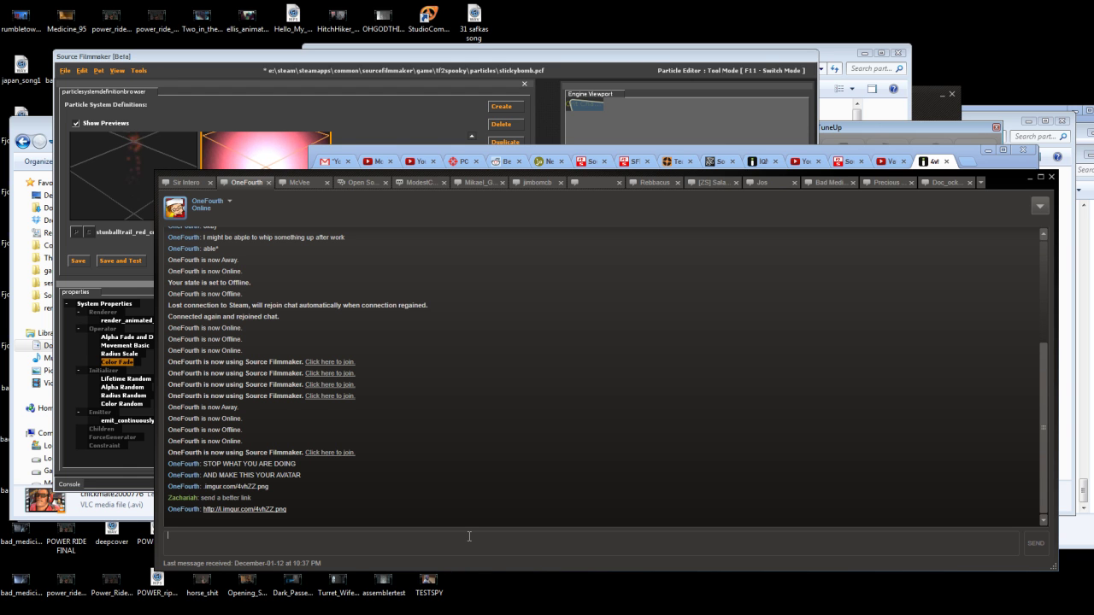
pyautogui.write('COAL LUMPY BASTARD')
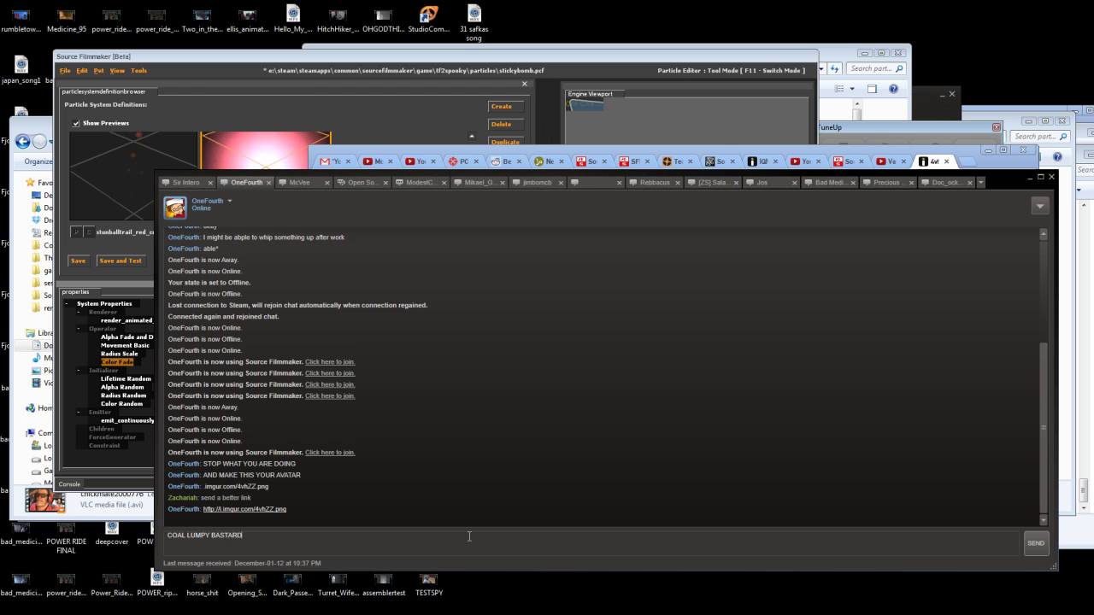
pyautogui.press('Return')
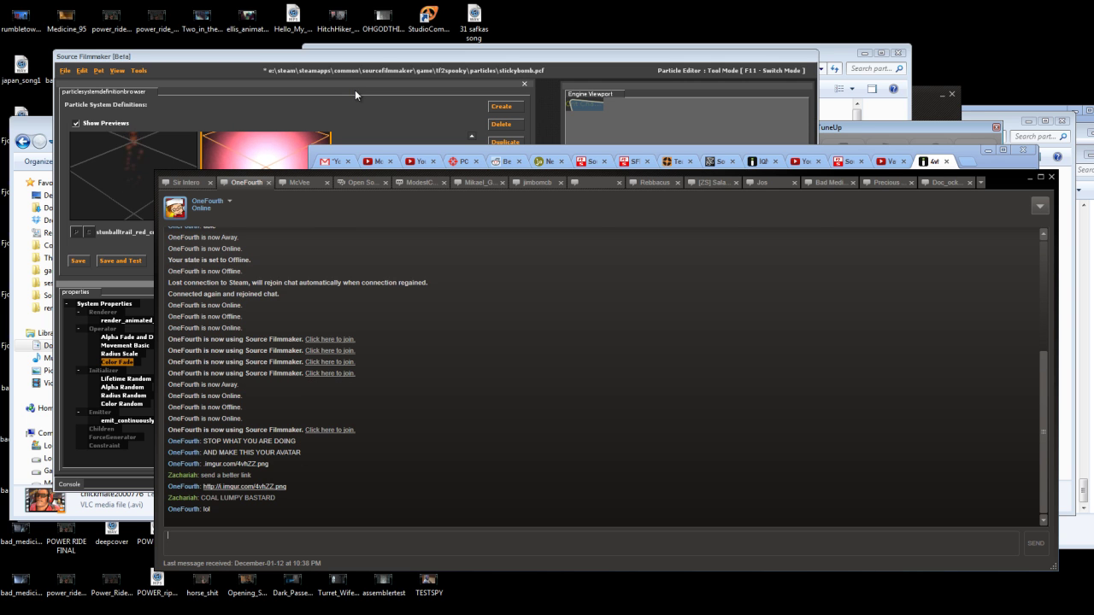
pyautogui.click(367, 118)
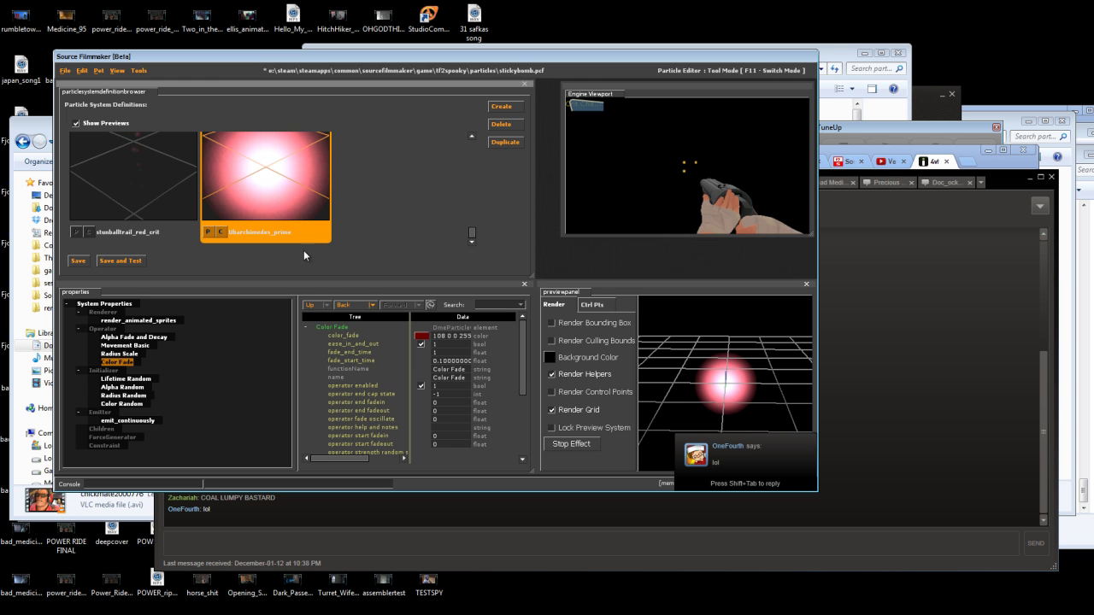
pyautogui.click(723, 385)
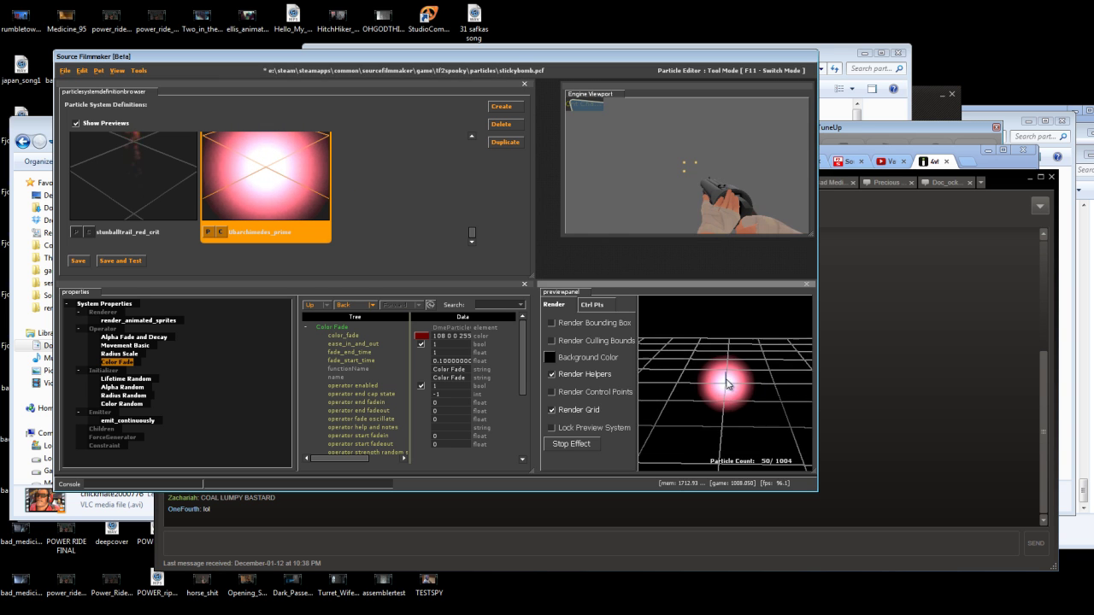
pyautogui.scroll(3, 733, 386)
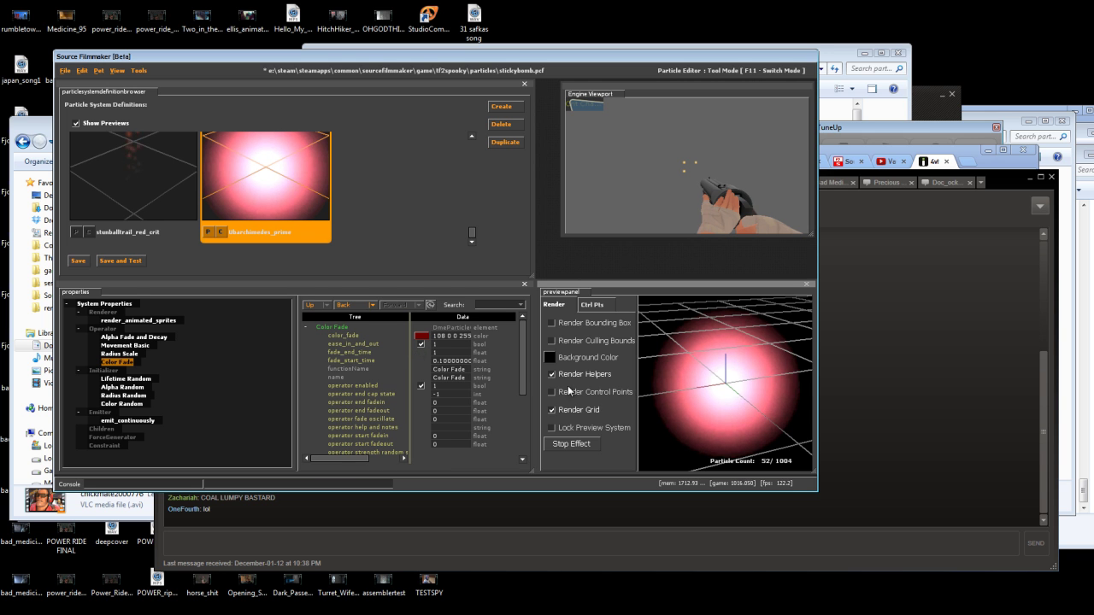
pyautogui.scroll(-3, 728, 388)
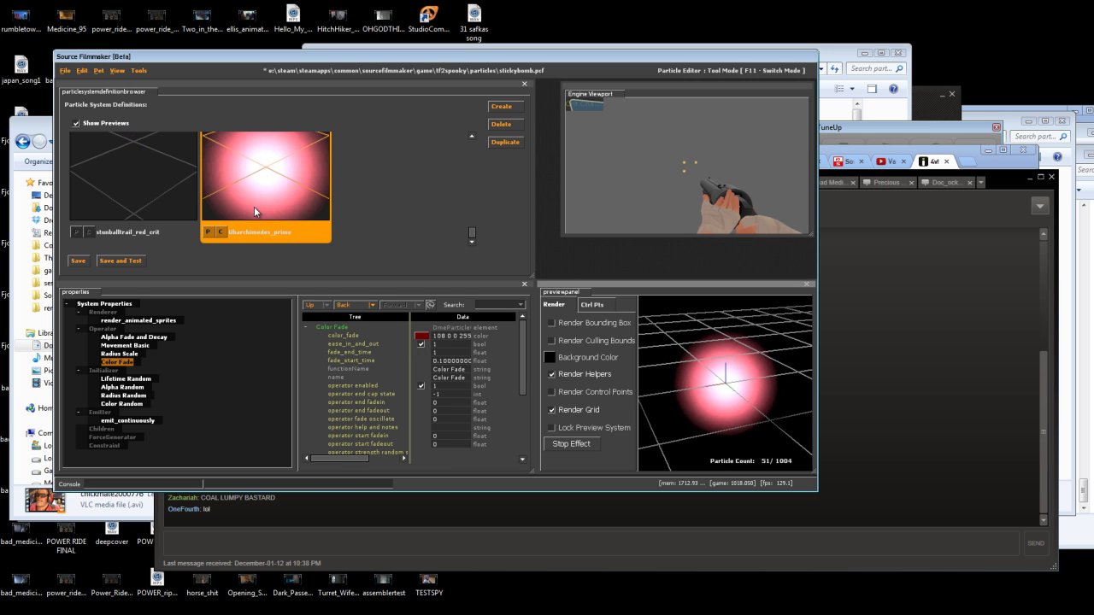
pyautogui.scroll(-1, 650, 406)
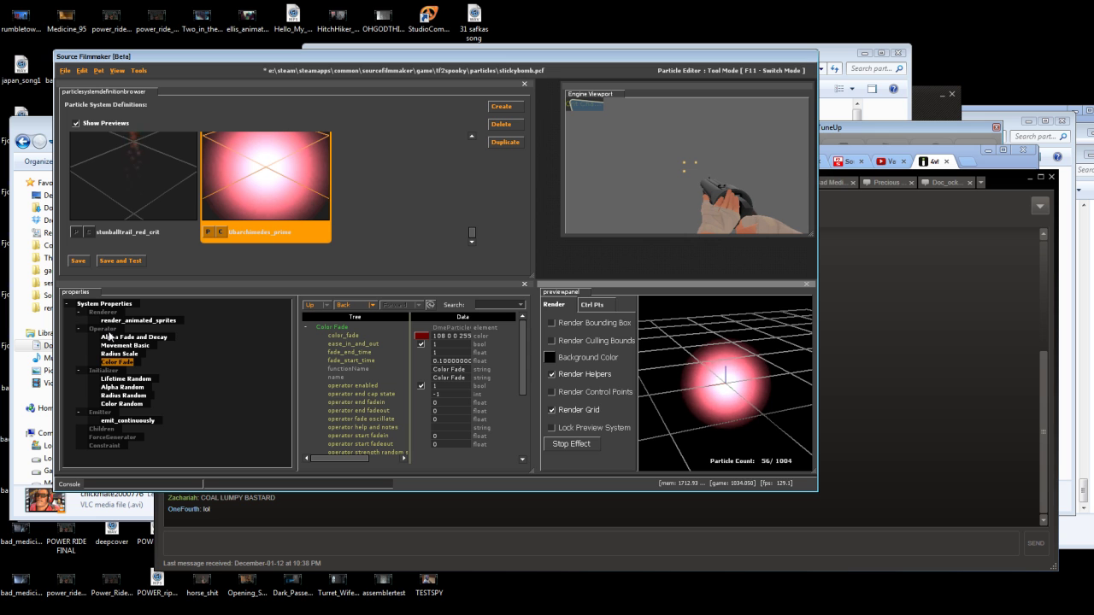
# Add the Position on Model Random initializer to Ubarchimedes_prime
pyautogui.click(112, 372)
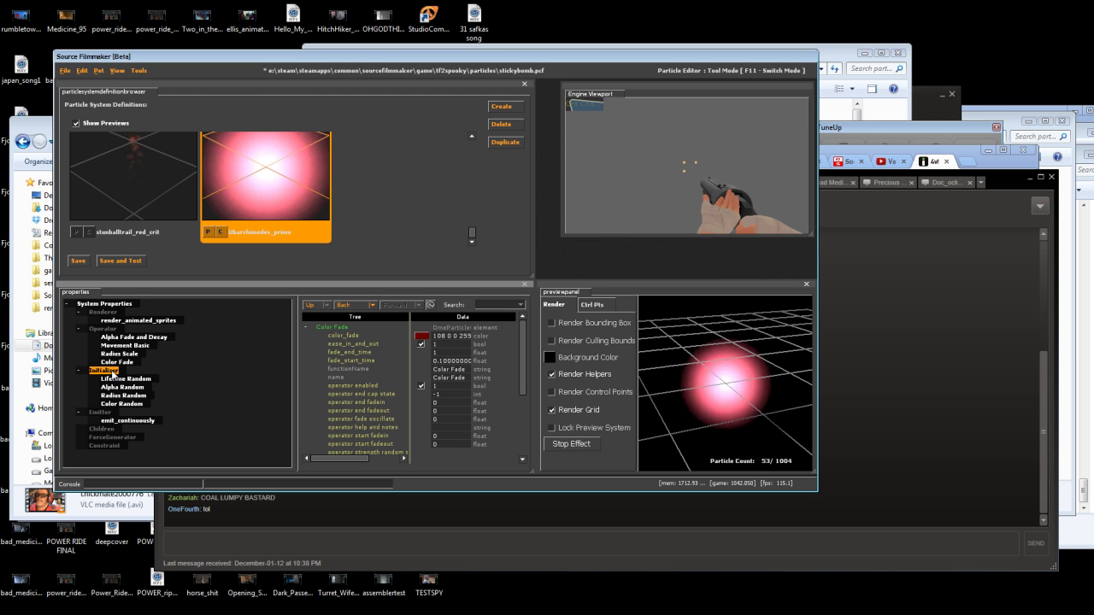
pyautogui.rightClick(112, 373)
pyautogui.click(110, 402)
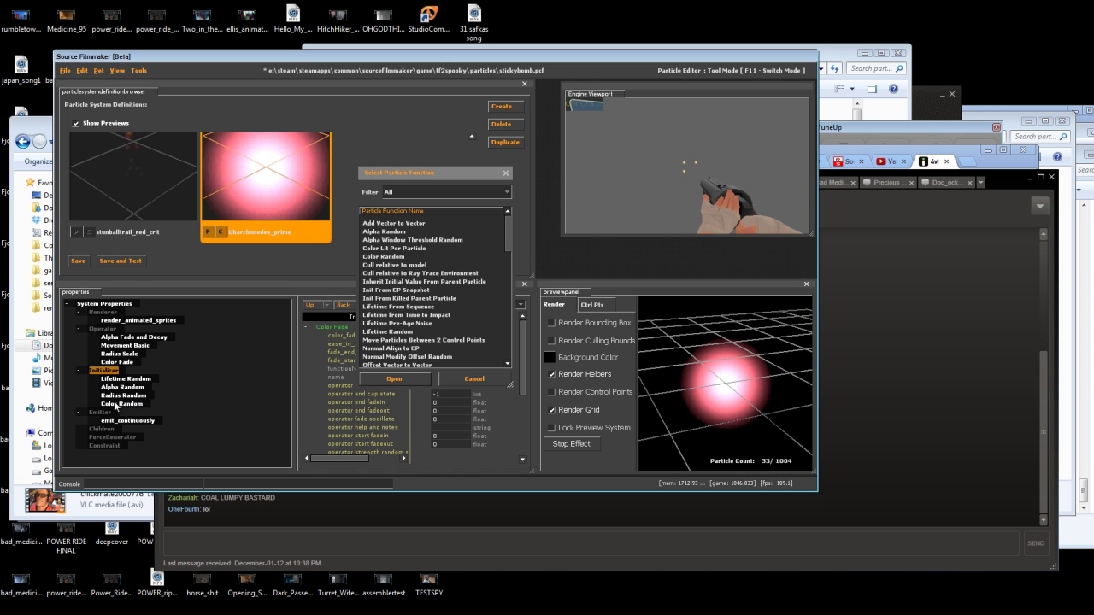
pyautogui.scroll(-12, 472, 248)
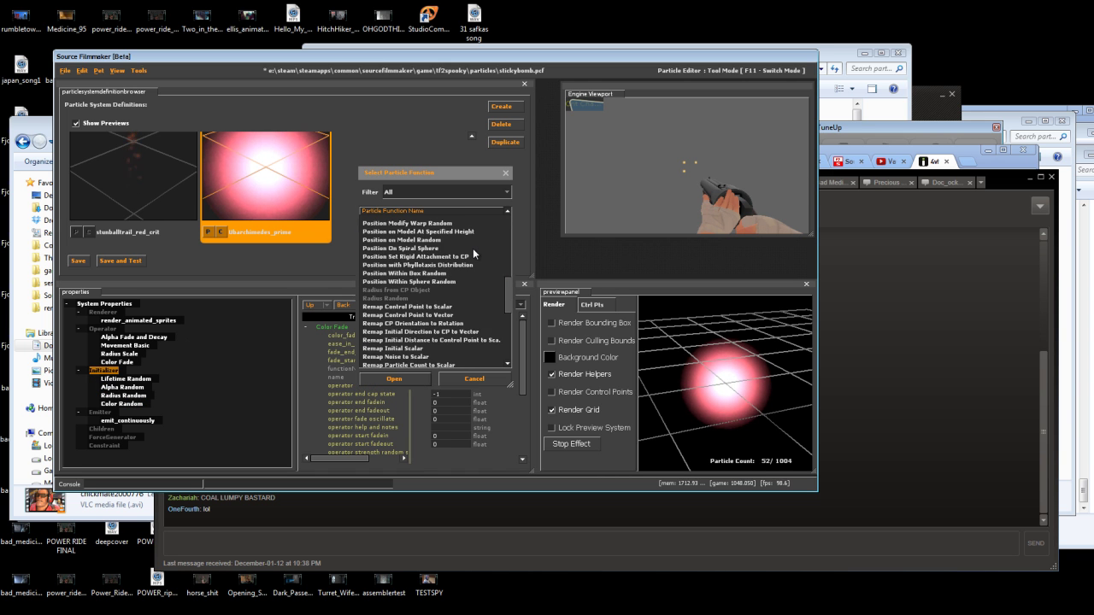
pyautogui.scroll(-3, 473, 249)
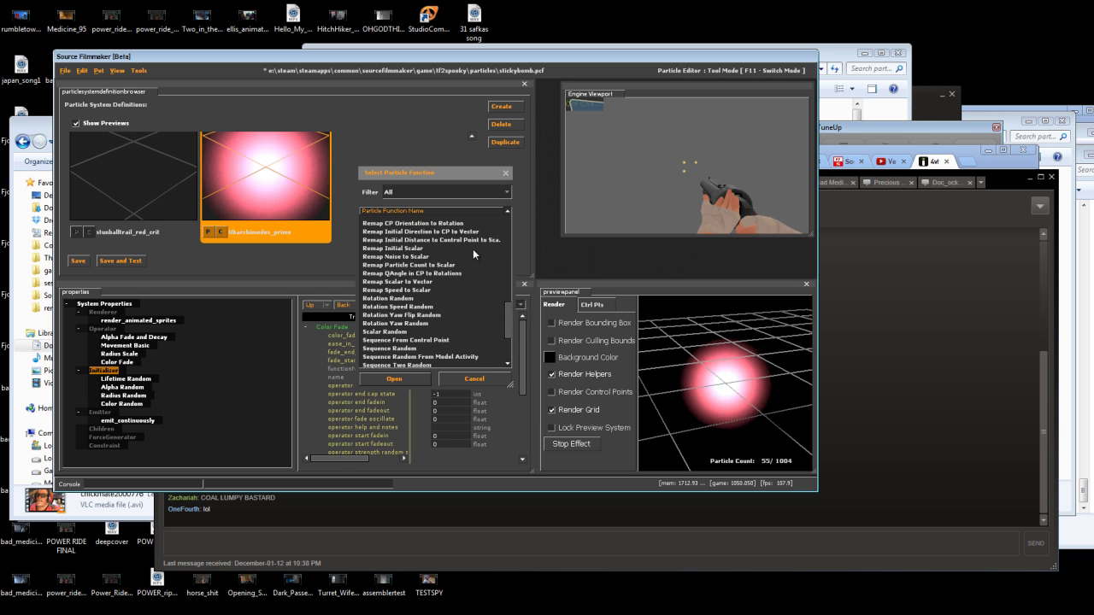
pyautogui.scroll(-5, 424, 263)
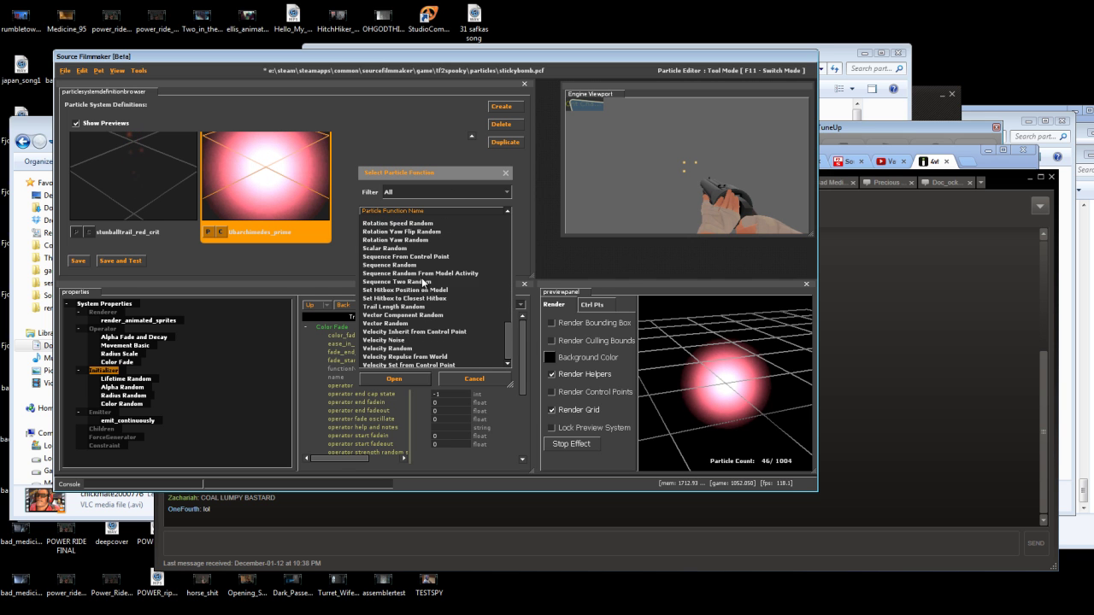
pyautogui.click(422, 281)
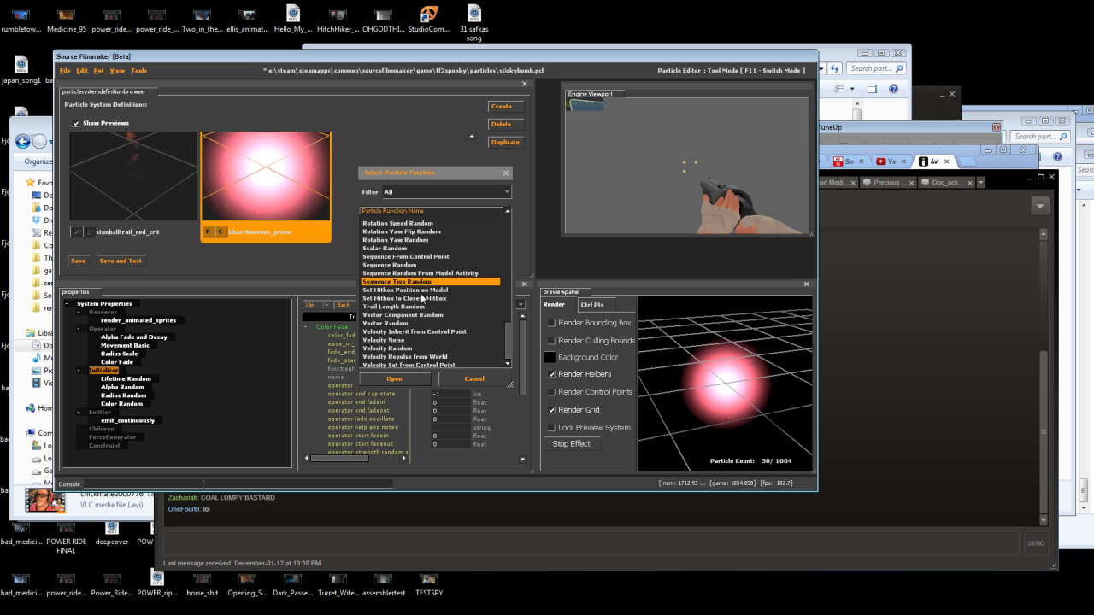
pyautogui.scroll(10, 421, 296)
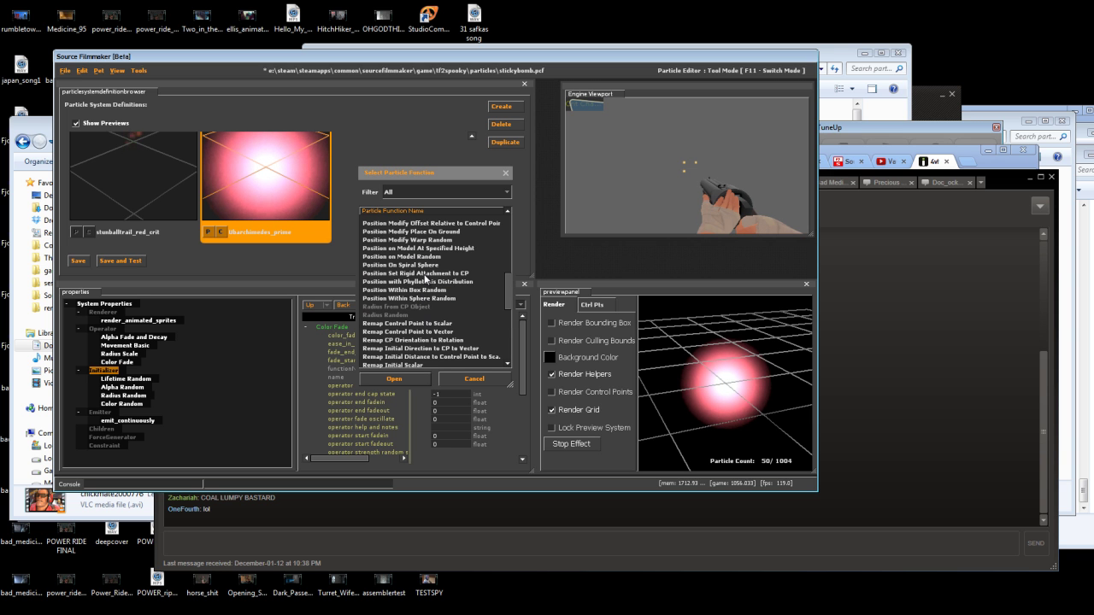
pyautogui.click(424, 257)
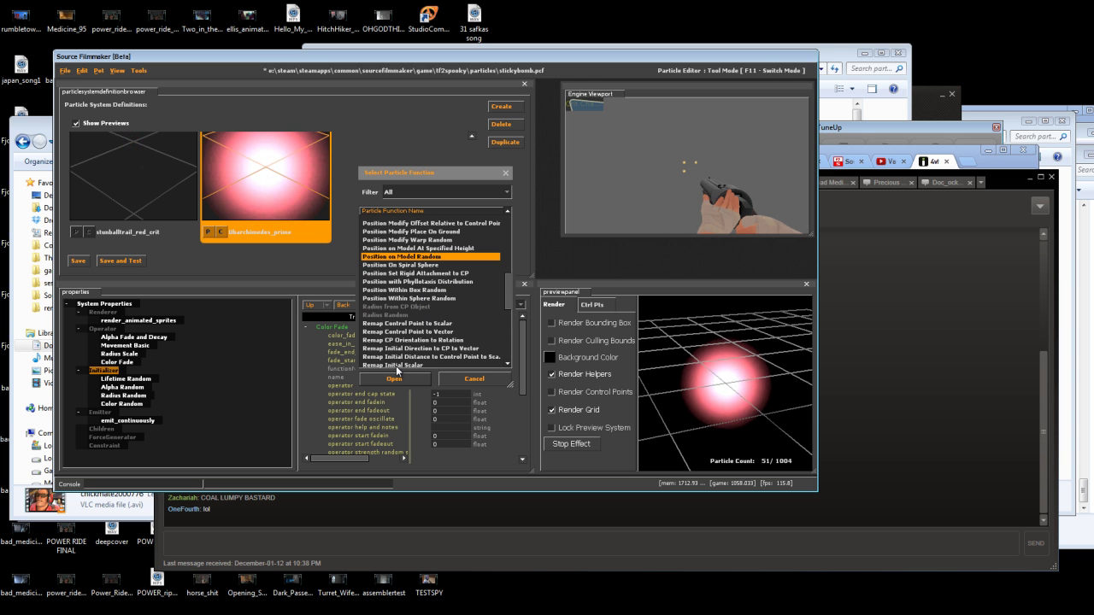
pyautogui.click(410, 378)
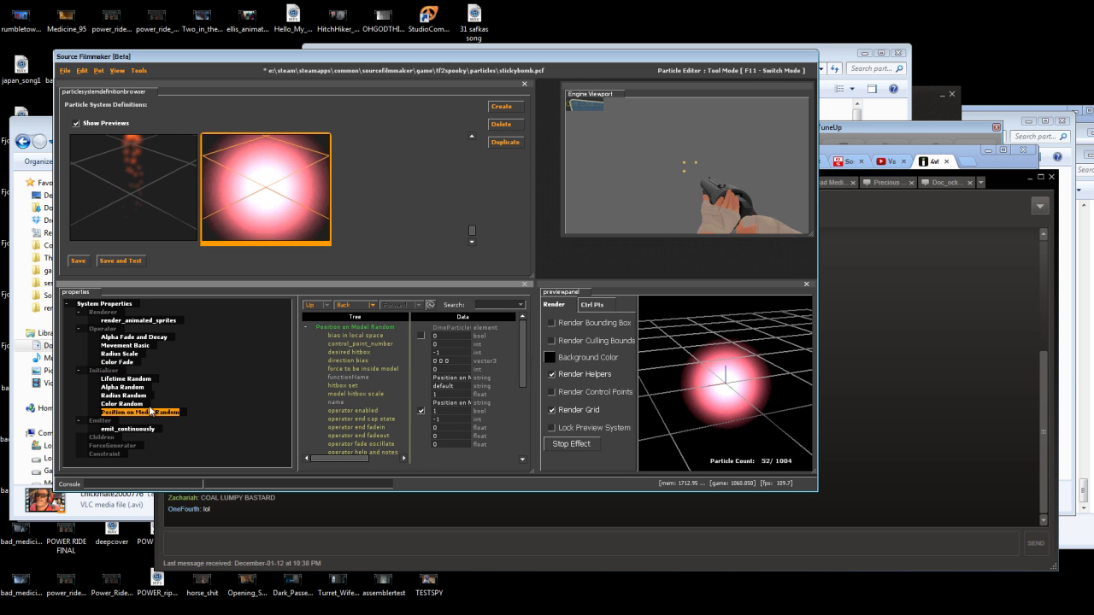
# Set force to be inside model to 1 in the Position on Model Random initializer
pyautogui.scroll(-5, 431, 368)
pyautogui.scroll(3, 435, 354)
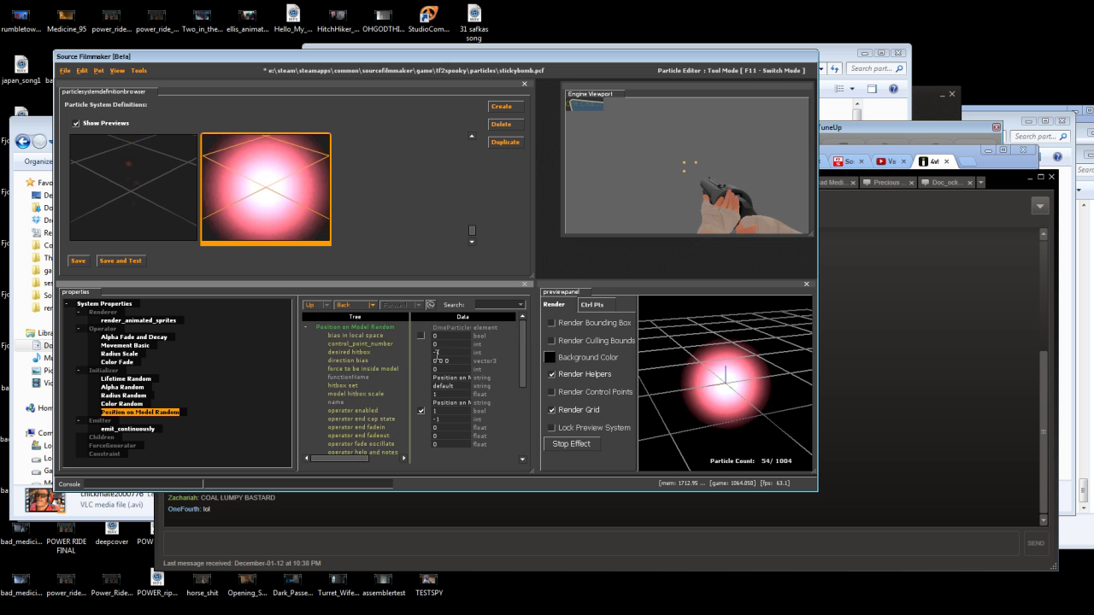
pyautogui.scroll(2, 433, 359)
pyautogui.click(453, 369)
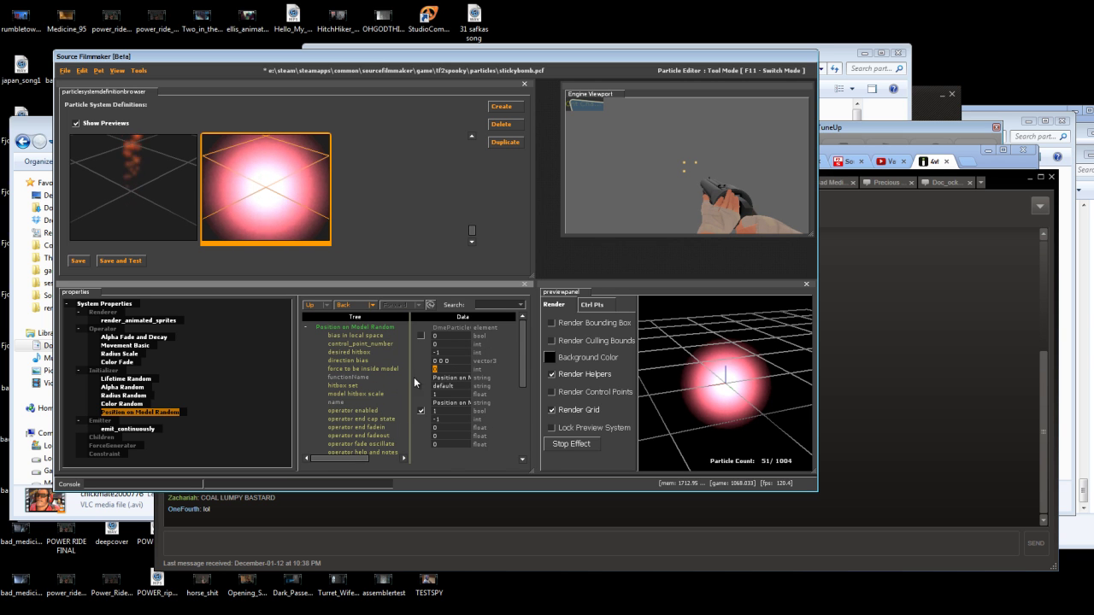
pyautogui.write('1')
pyautogui.press('Return')
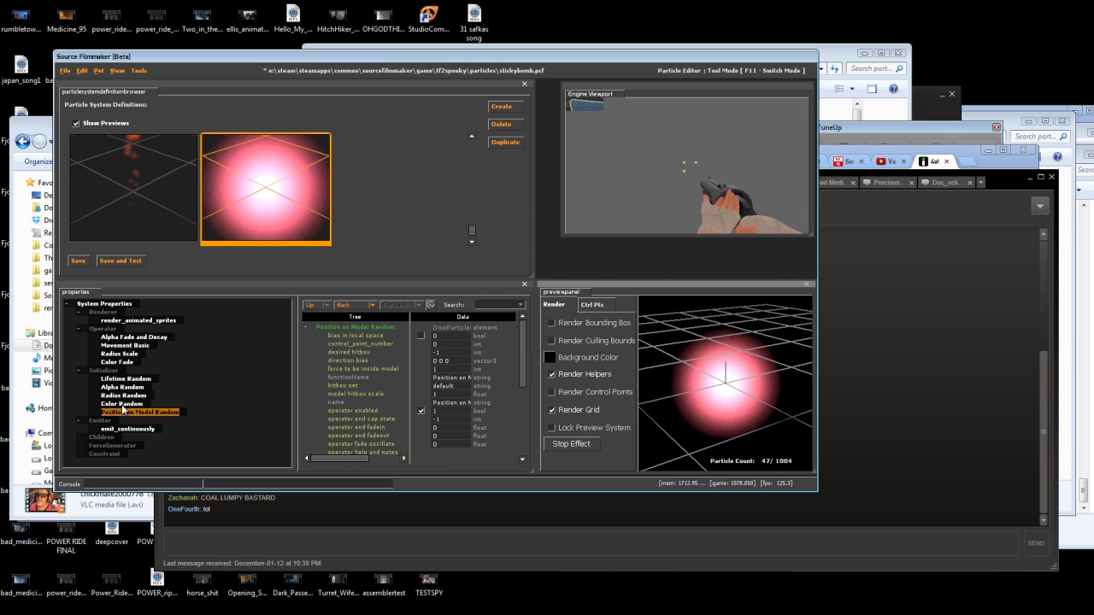
# Look at the functions of stunballtrail_red_crit for comparison and return to Ubarchimedes_prime
pyautogui.click(178, 176)
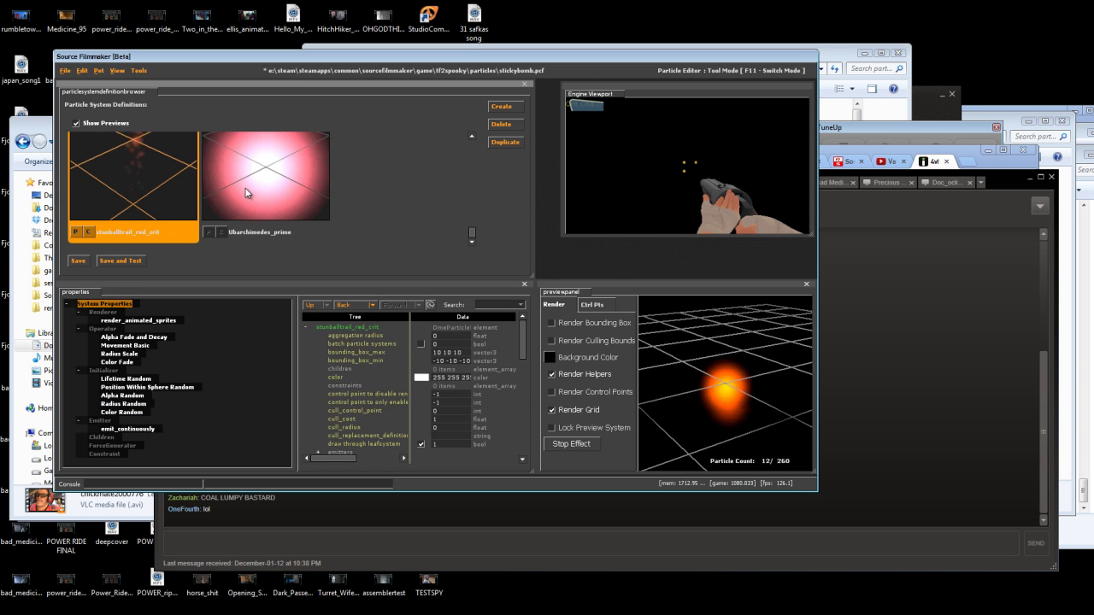
pyautogui.click(325, 193)
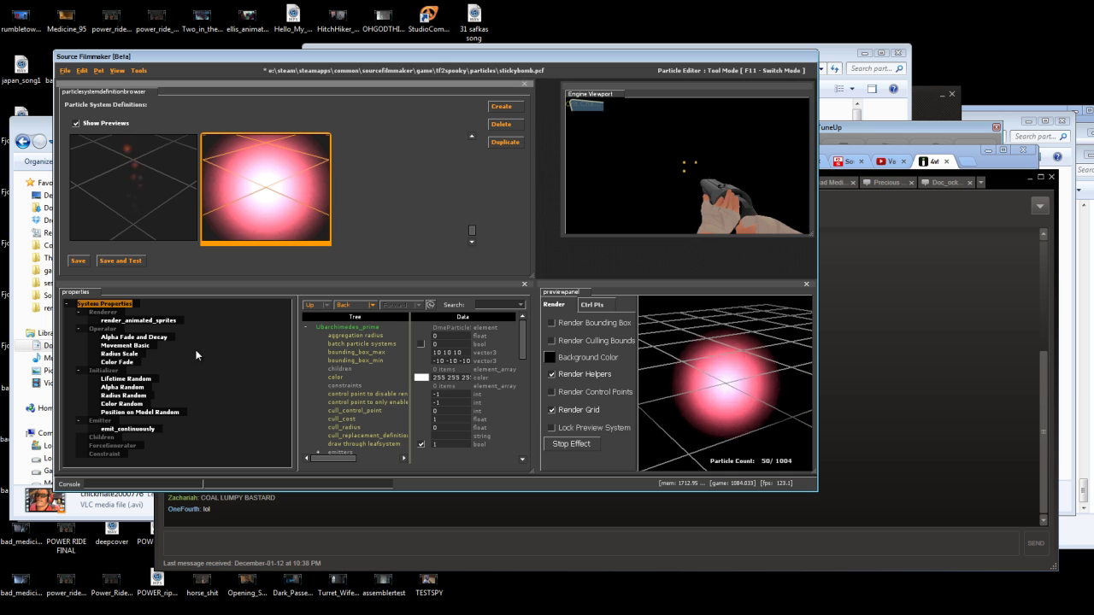
pyautogui.click(719, 419)
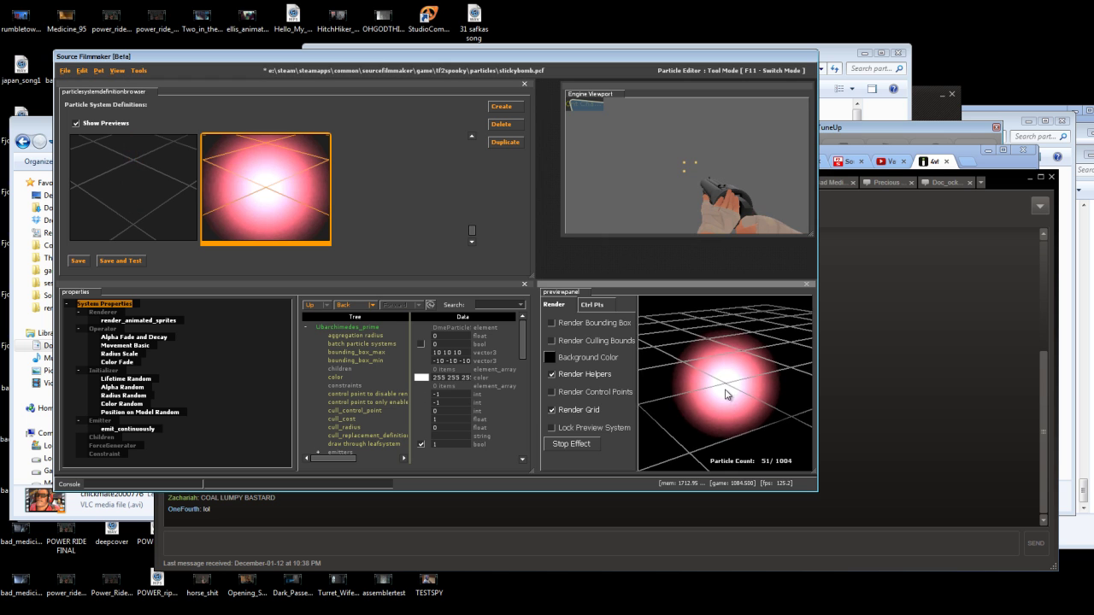
# Add the Movement Lock to Bone operator to Ubarchimedes_prime
pyautogui.rightClick(111, 330)
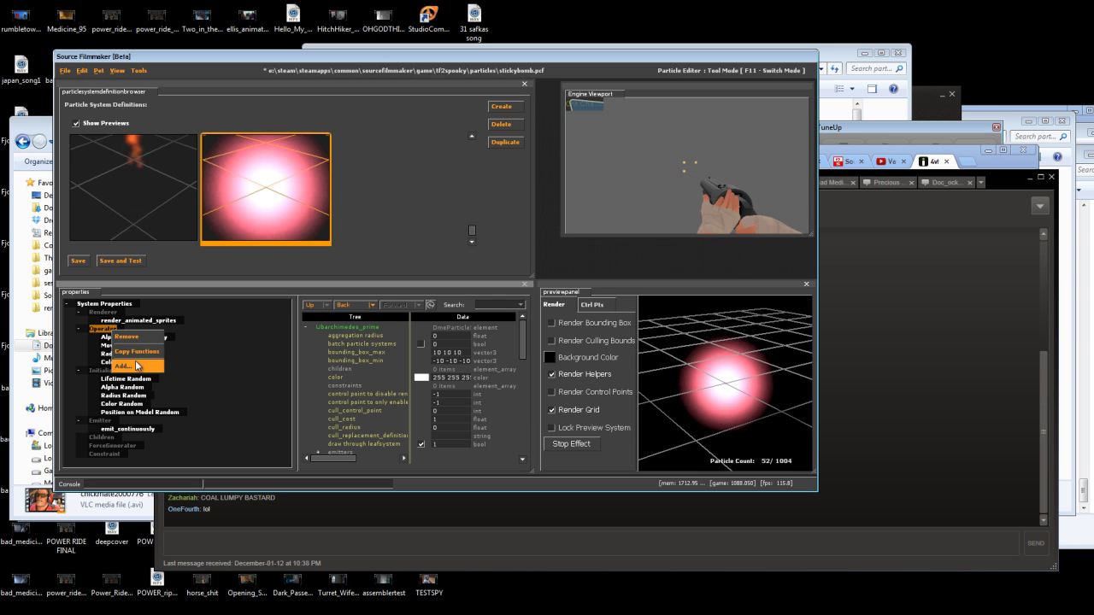
pyautogui.click(136, 366)
pyautogui.click(444, 298)
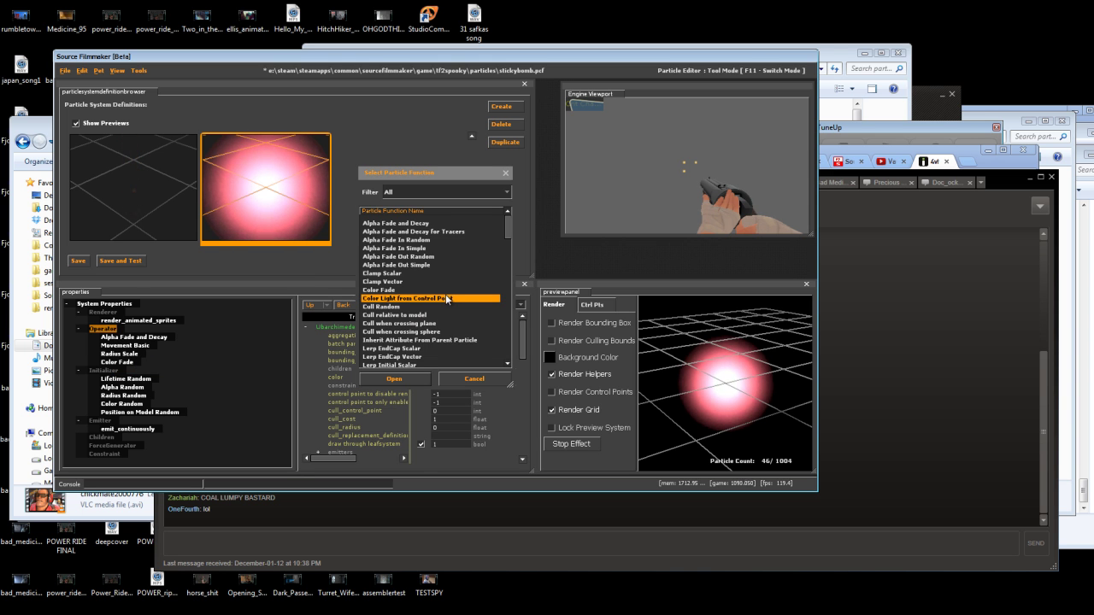
pyautogui.scroll(-5, 426, 332)
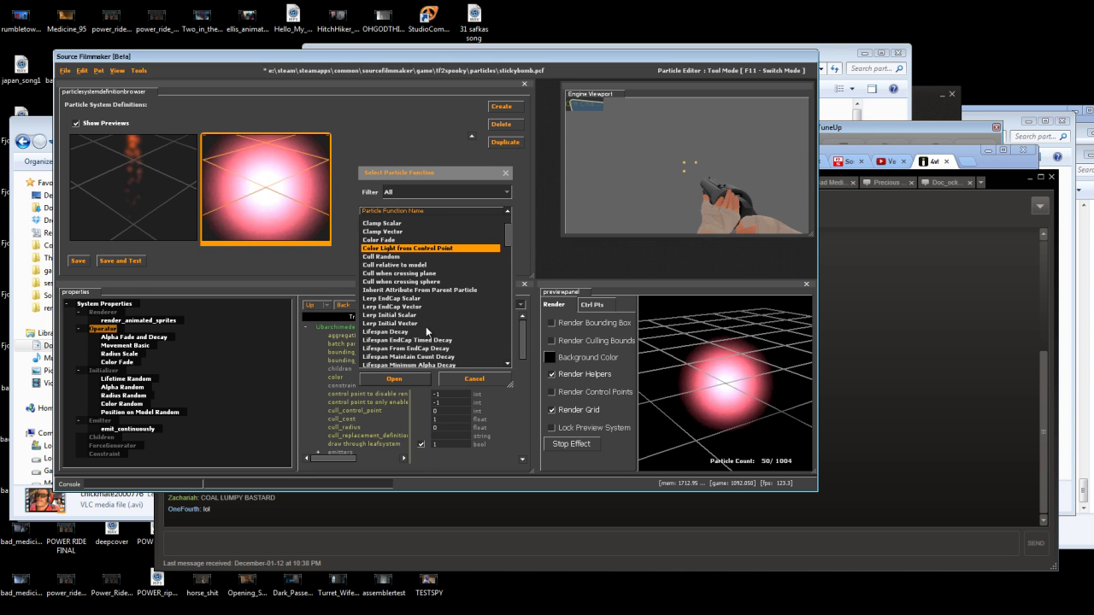
pyautogui.scroll(4, 427, 326)
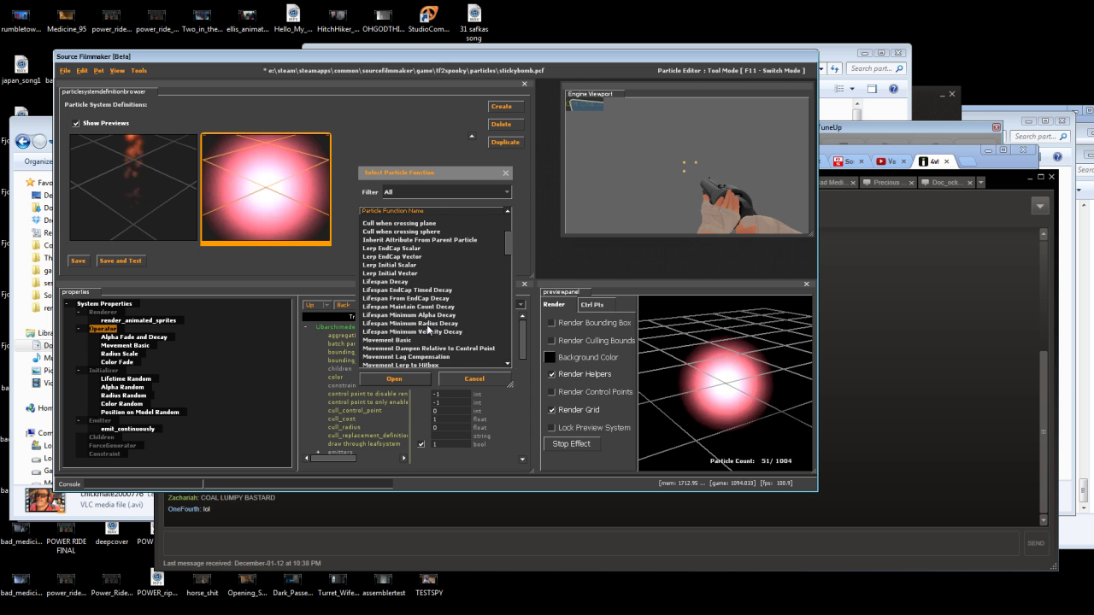
pyautogui.scroll(-4, 428, 327)
pyautogui.scroll(-4, 426, 324)
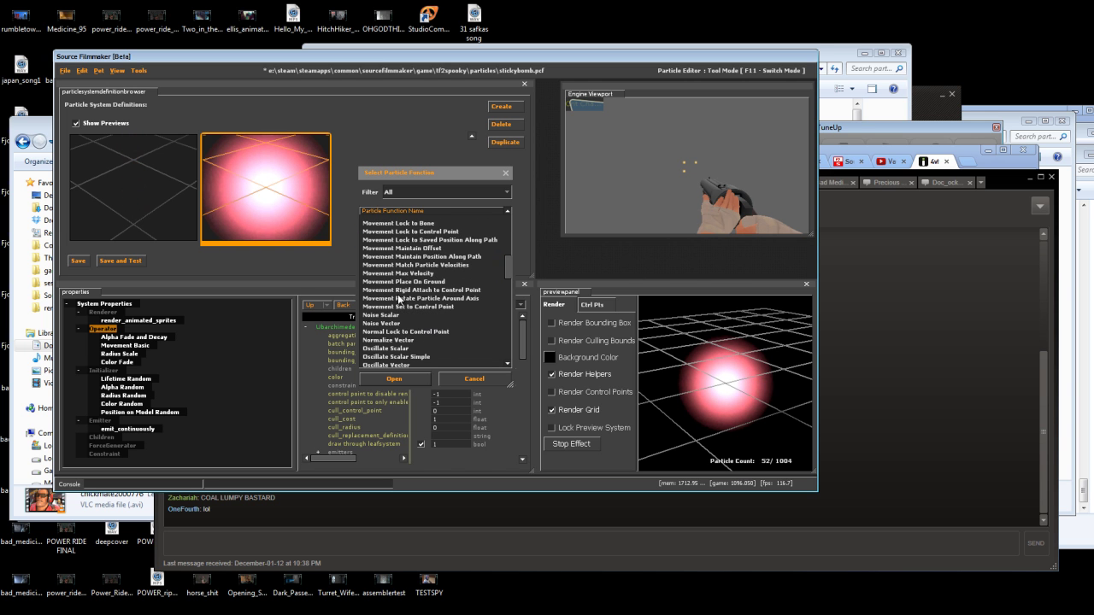
pyautogui.click(421, 249)
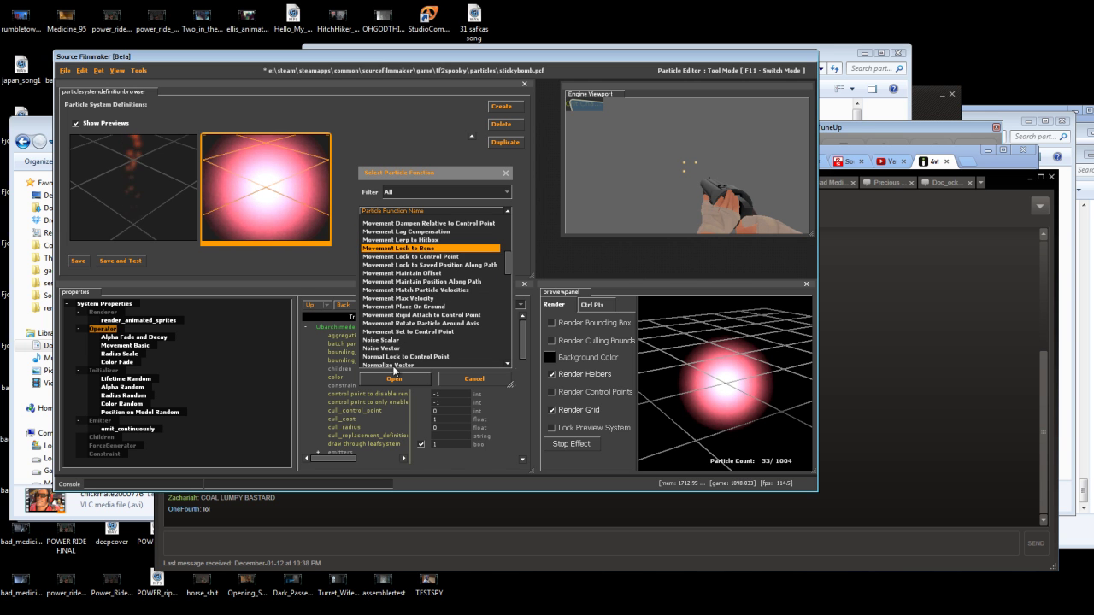
pyautogui.click(395, 379)
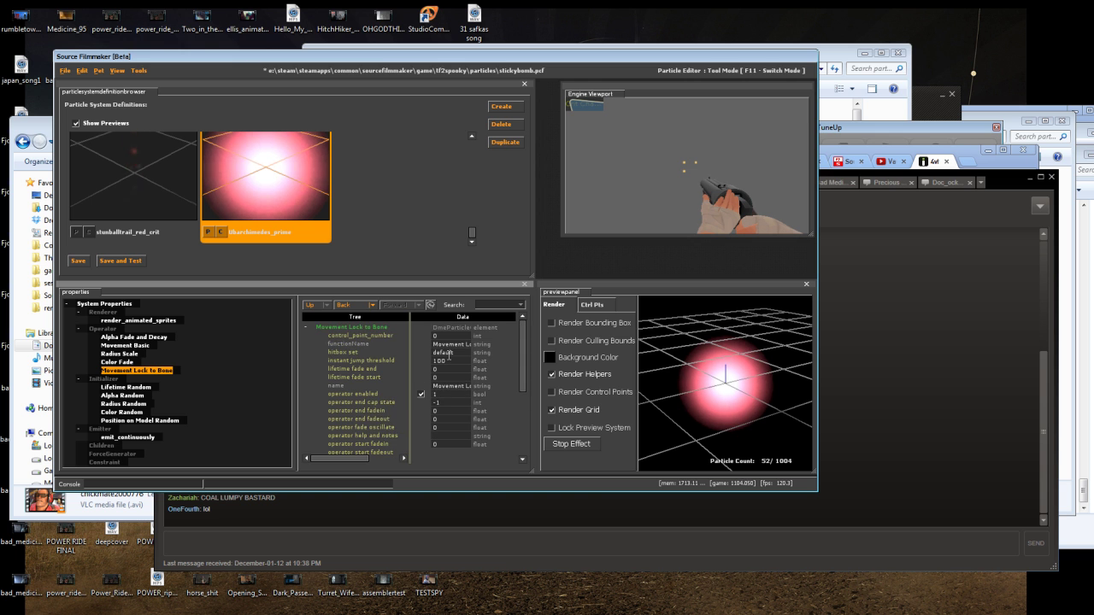
# Review the Movement Lock to Bone properties and save the stickybomb particle file
pyautogui.scroll(-4, 448, 354)
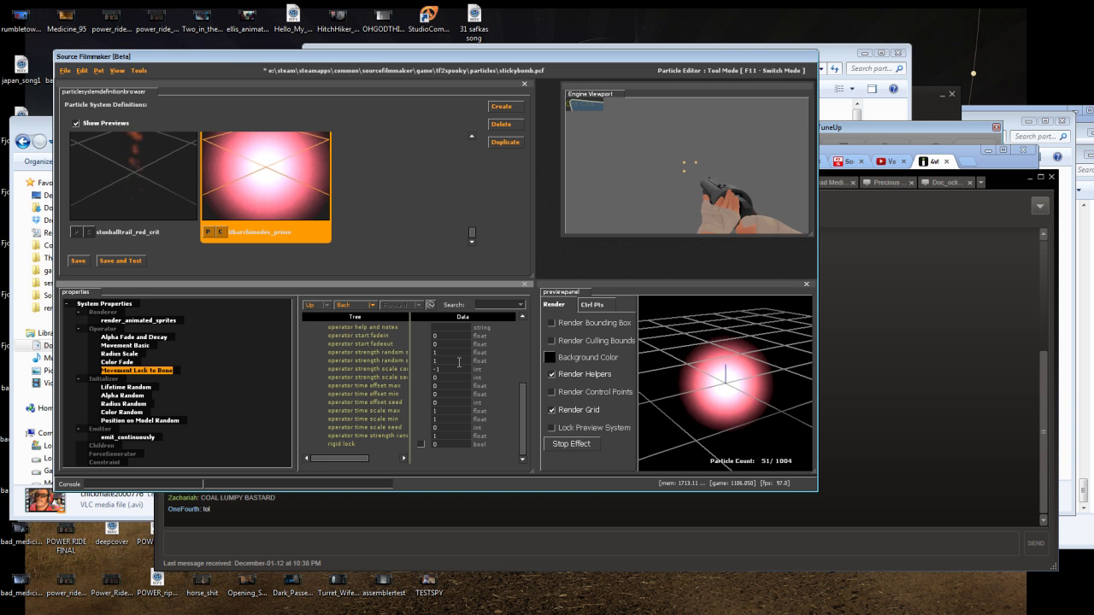
pyautogui.scroll(4, 457, 359)
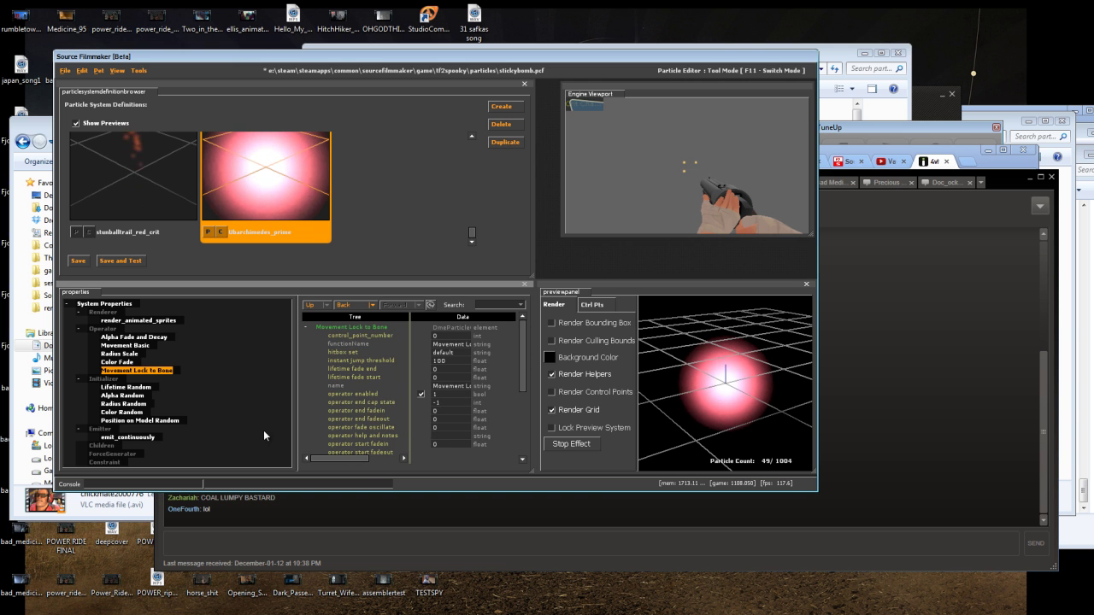
pyautogui.keyDown('ctrl'); pyautogui.click(167, 421); pyautogui.keyUp('ctrl')
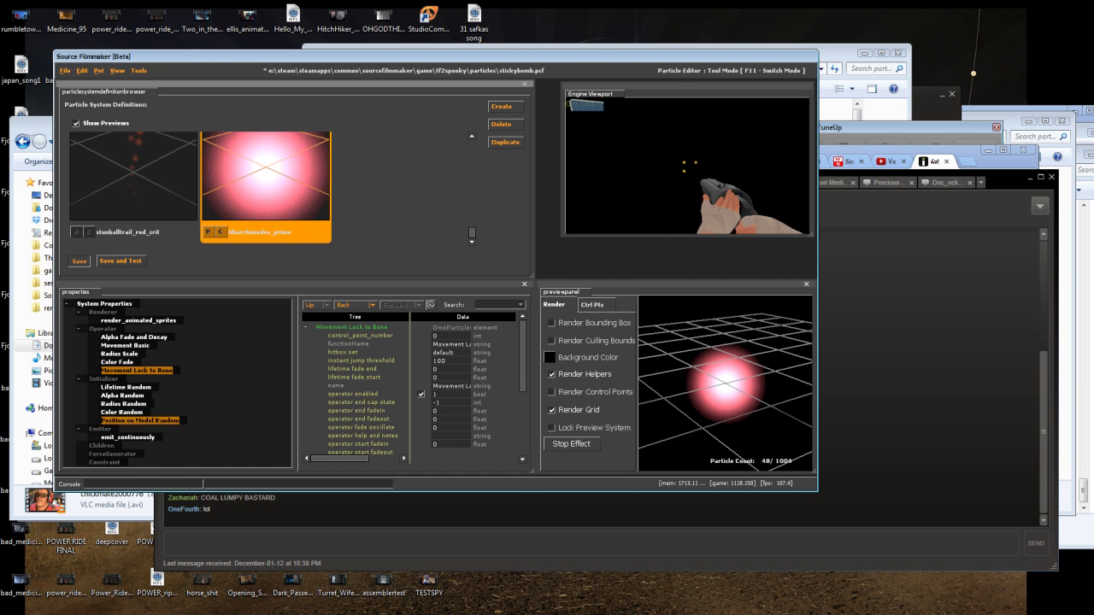
pyautogui.click(78, 261)
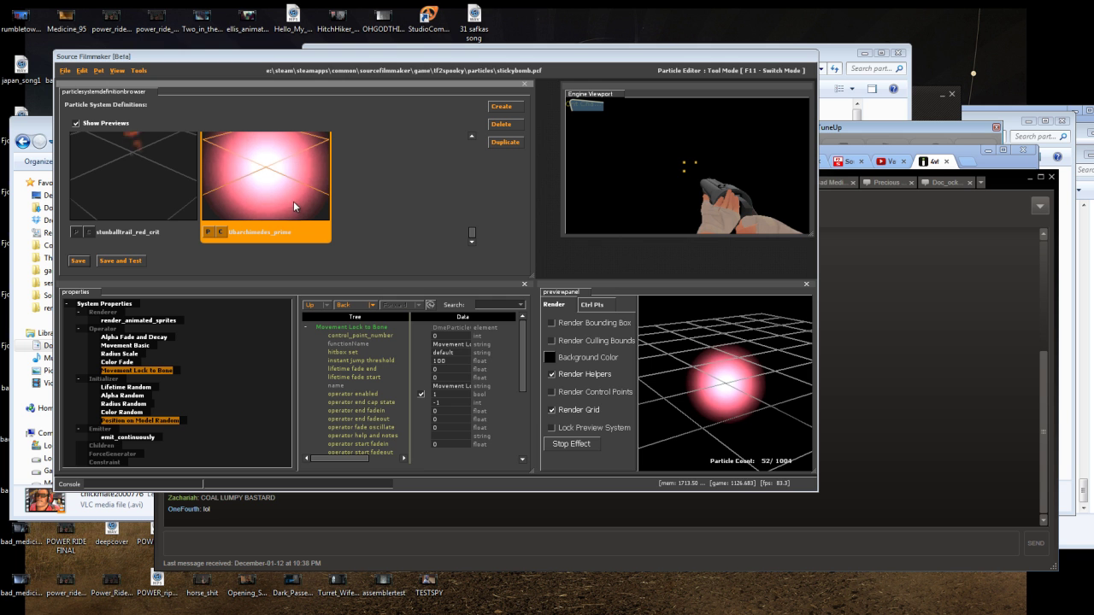
# Switch from the Particle Editor to the SFM session and play the shot from its start to check the aura
pyautogui.click(139, 71)
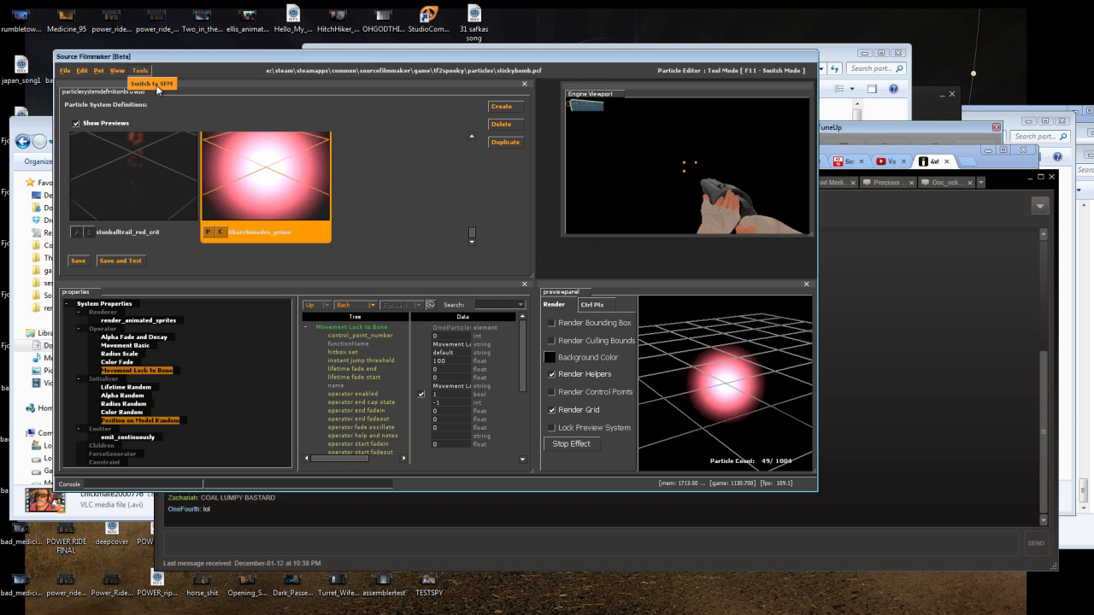
pyautogui.click(154, 84)
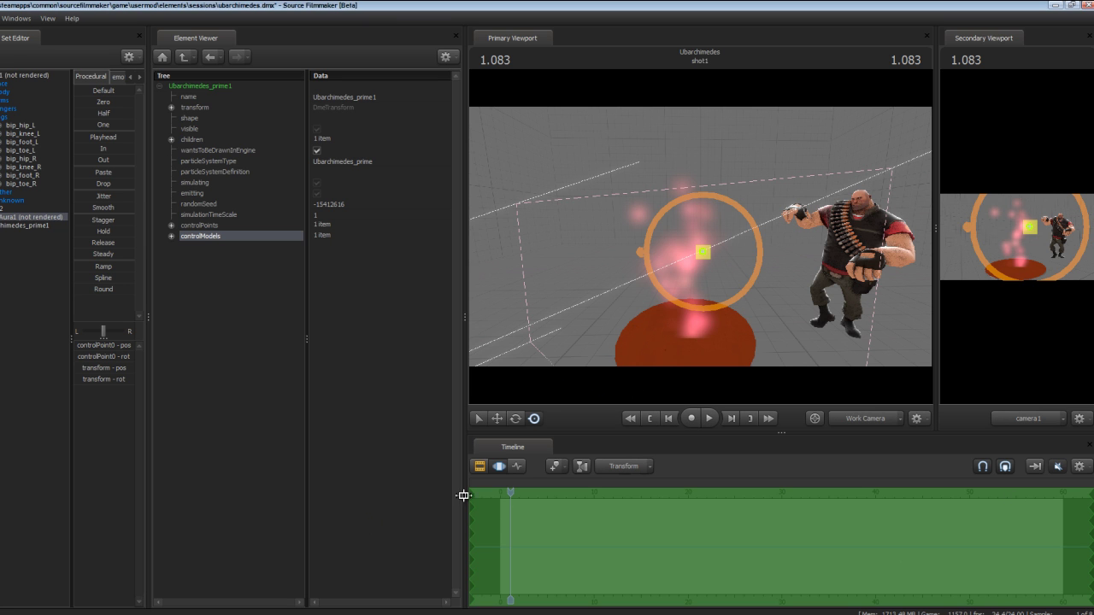
pyautogui.moveTo(510, 499); pyautogui.dragTo(501, 499)
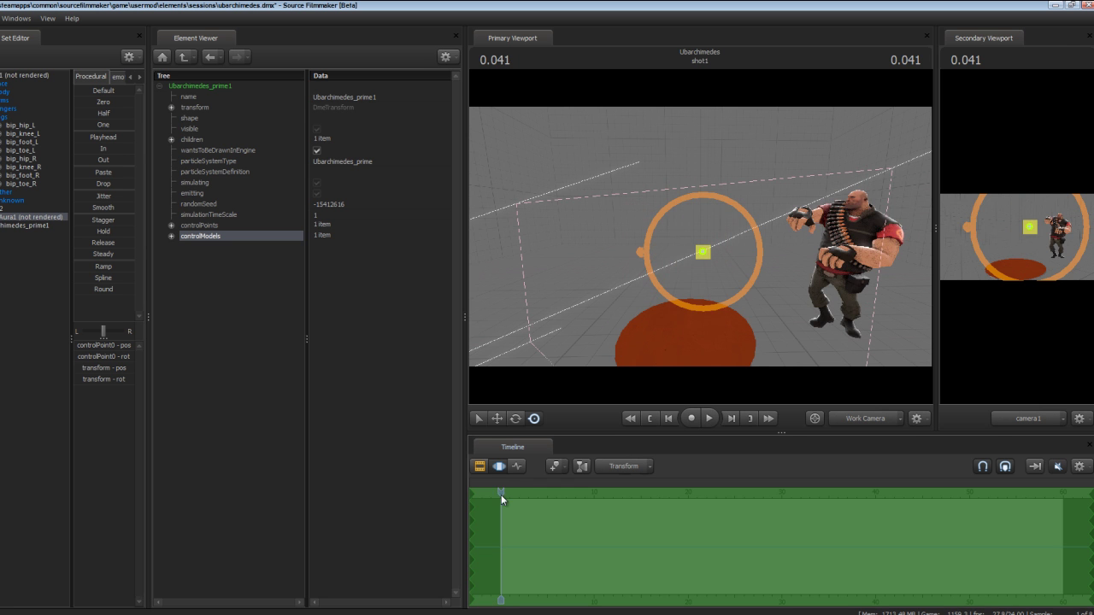
pyautogui.press('space')
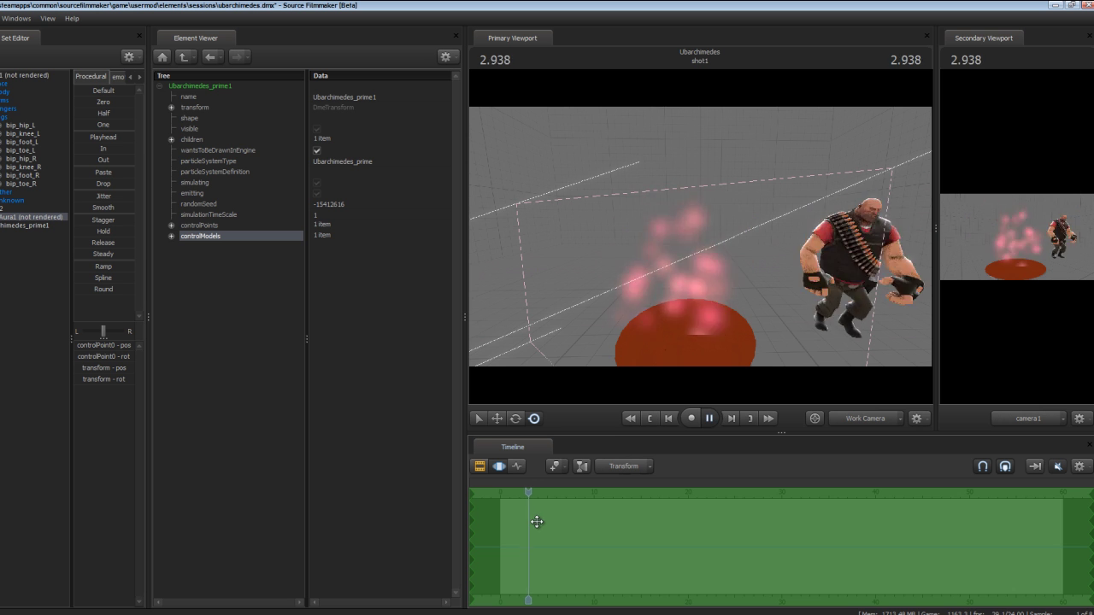
pyautogui.press('space')
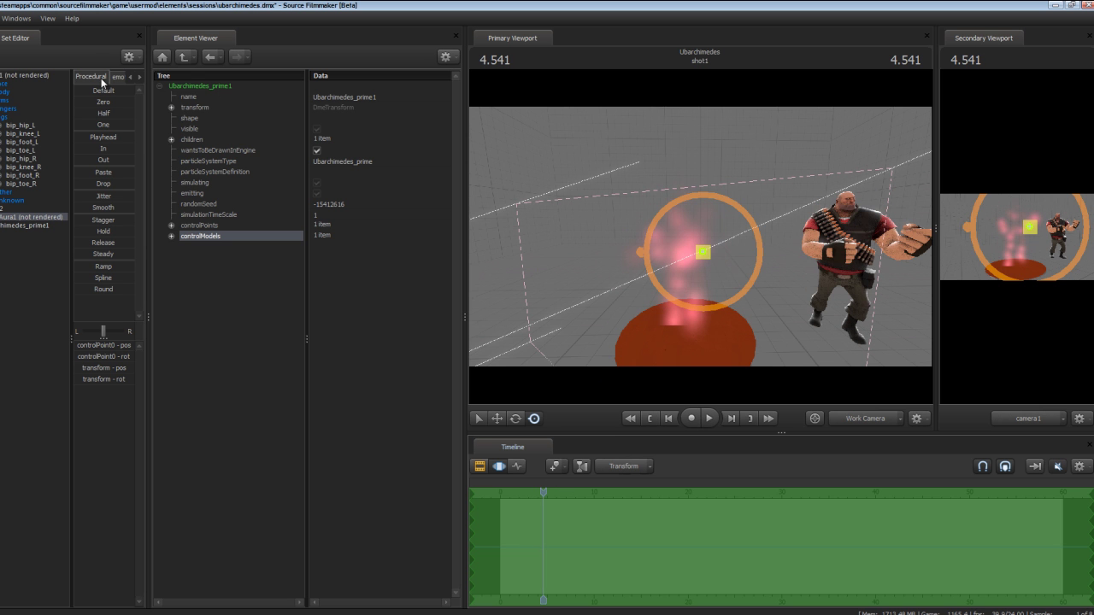
# Bring the Particle Editor back up over the Ubarchimedes session
pyautogui.click(23, 19)
pyautogui.click(43, 160)
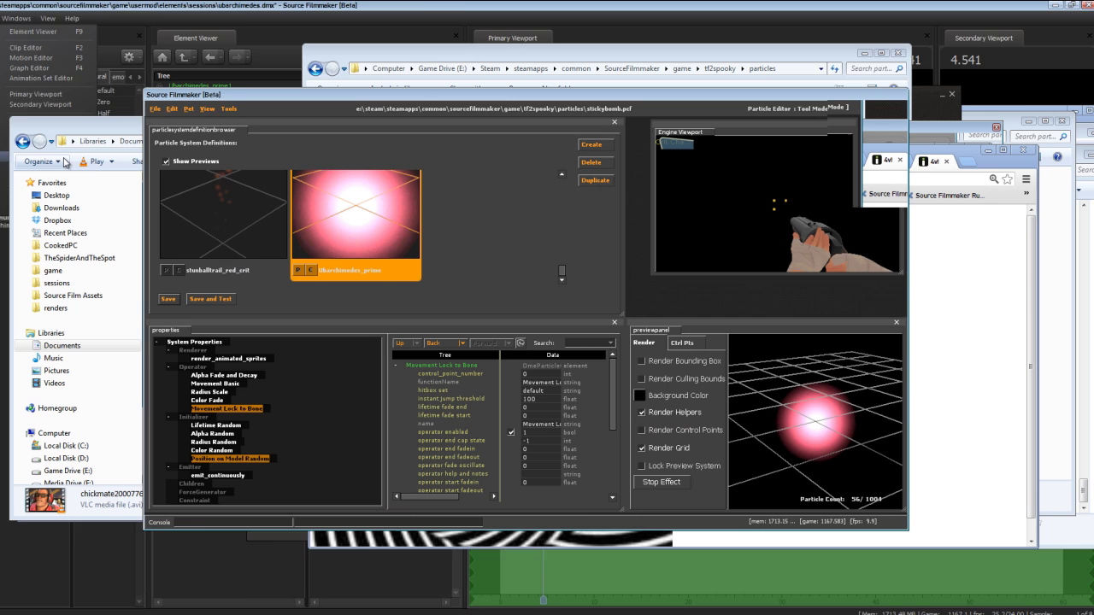
# In Ubarchimedes_prime's Radius Random initializer, set radius_min to 300 and radius_max to 350
pyautogui.click(232, 442)
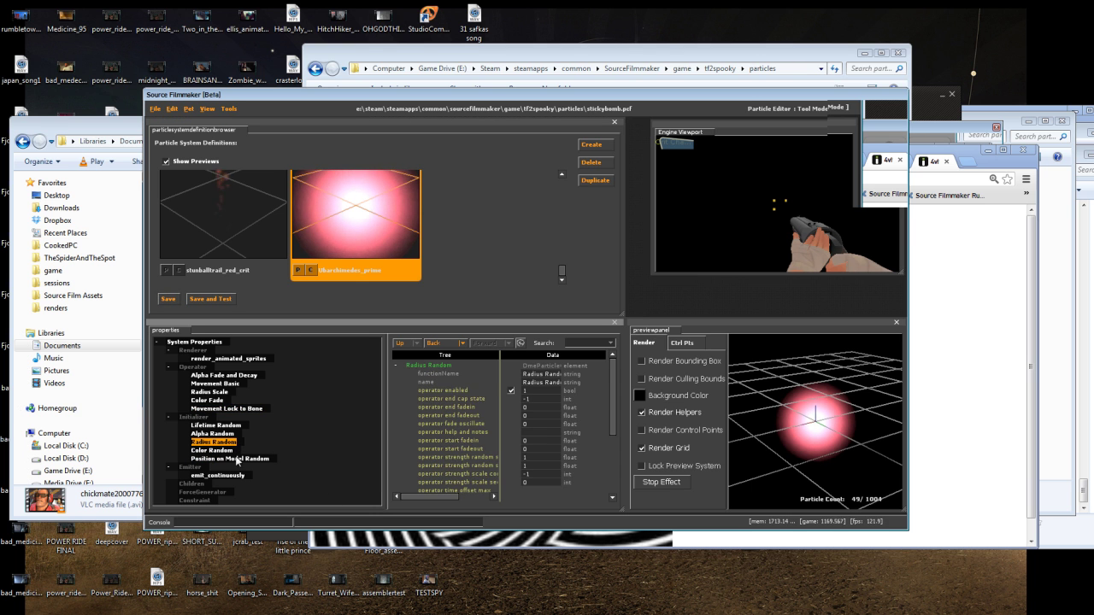
pyautogui.scroll(-4, 570, 419)
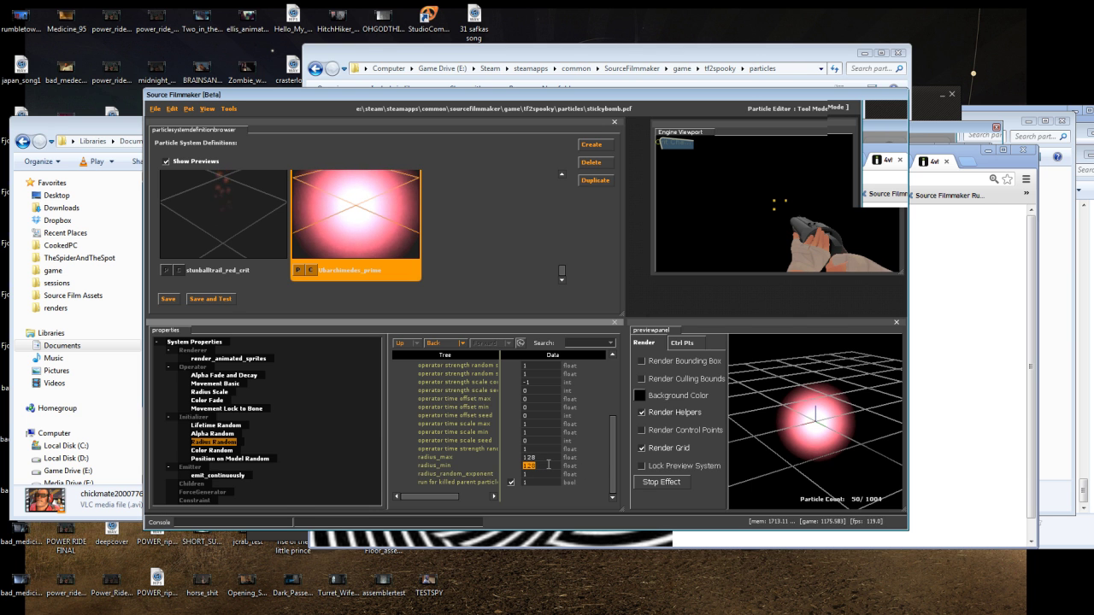
pyautogui.write('00')
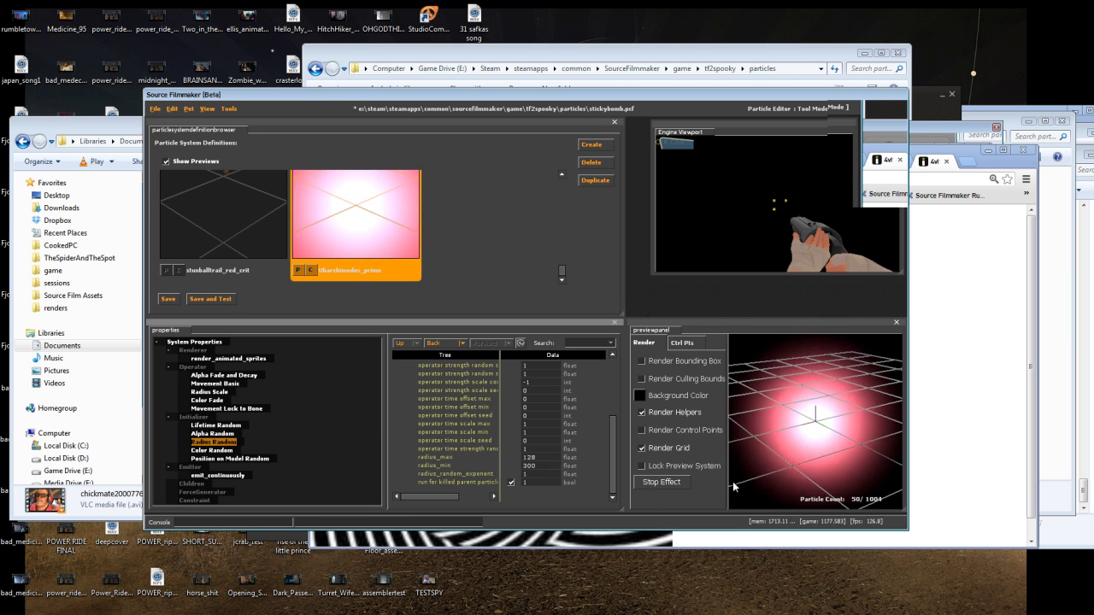
pyautogui.doubleClick(546, 464)
pyautogui.doubleClick(548, 456)
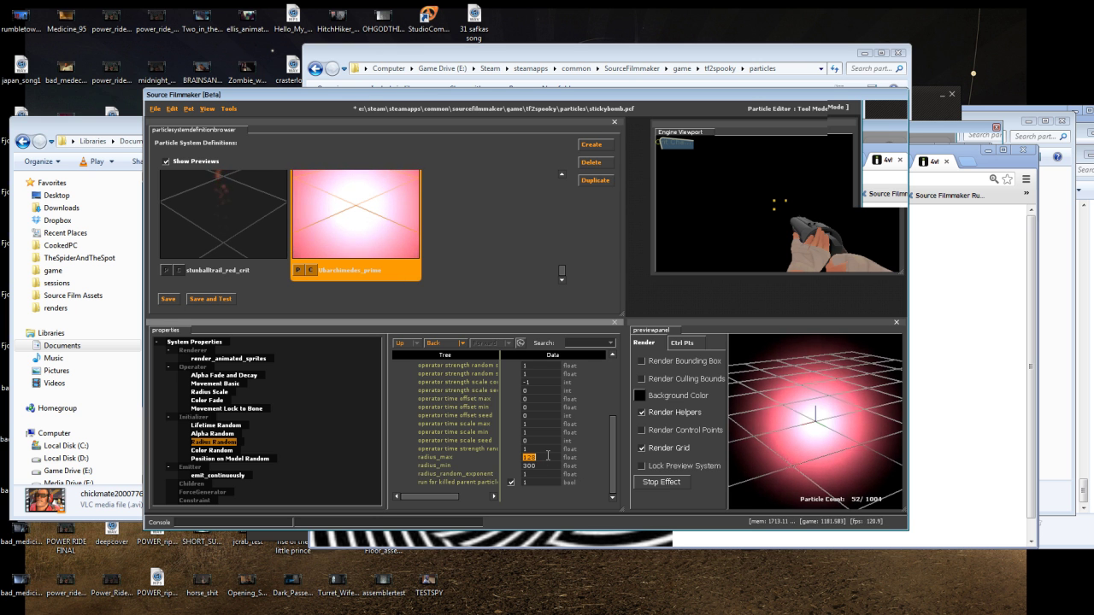
pyautogui.write('3')
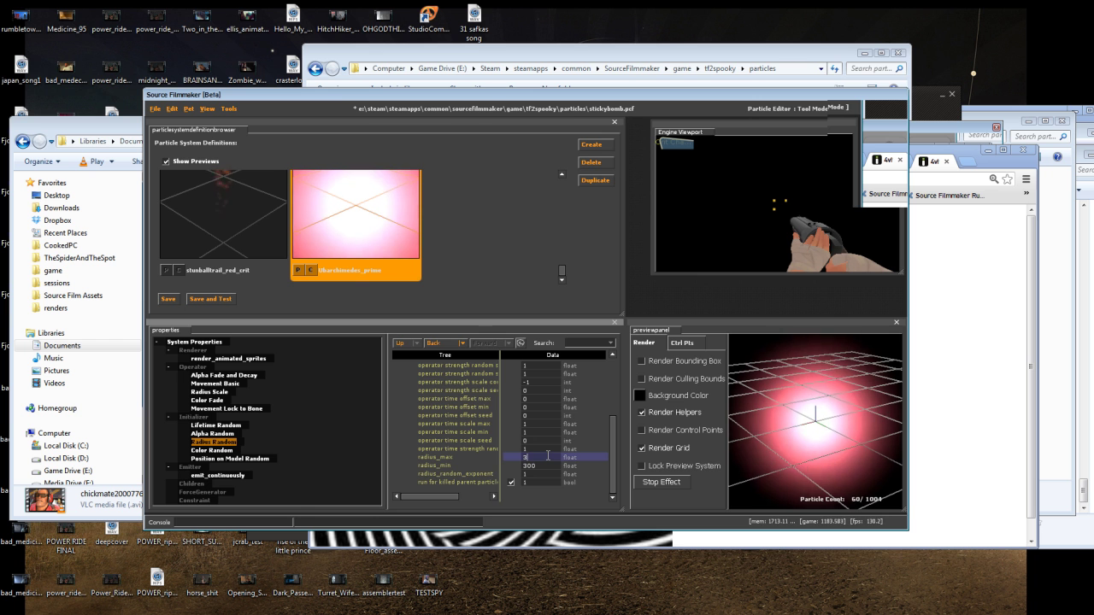
pyautogui.write('50')
pyautogui.press('Return')
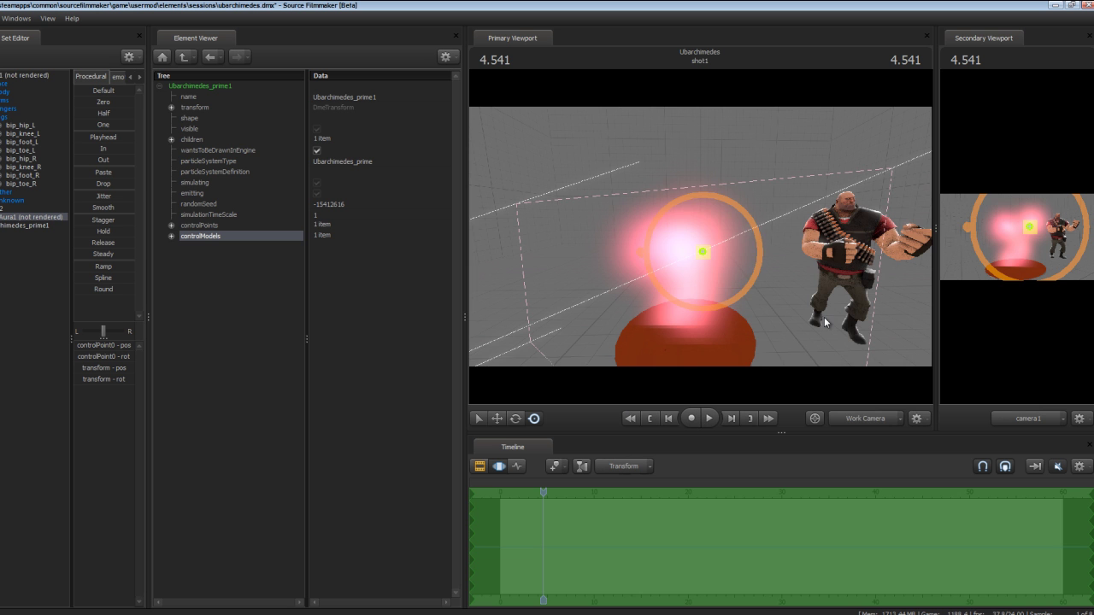
# Switch to the SFM session and play the shot to check the enlarged aura particles
pyautogui.rightClick(826, 322)
pyautogui.press('Escape')
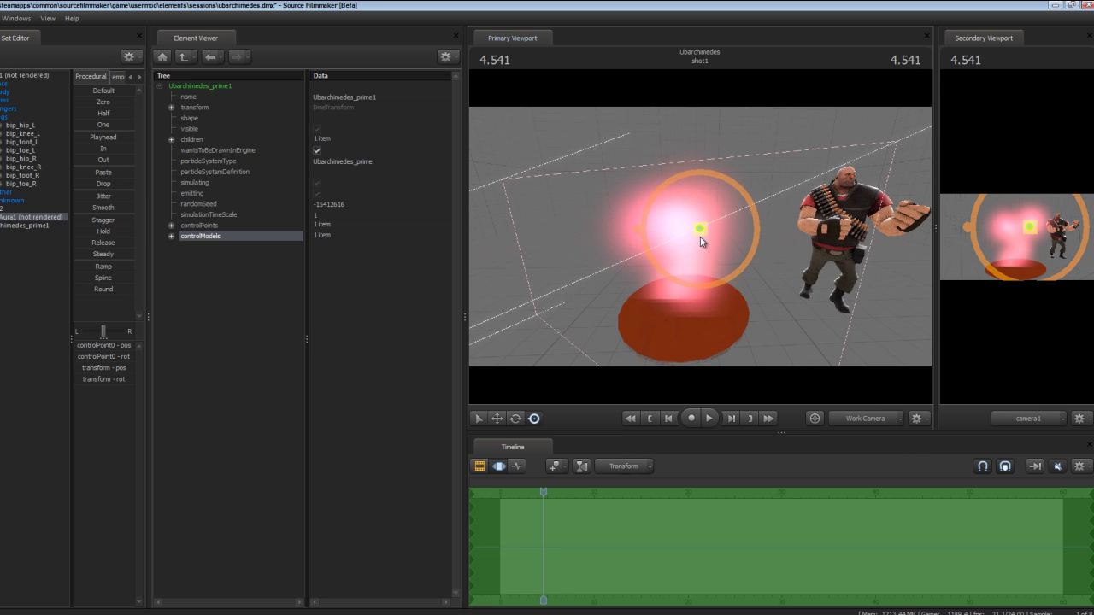
pyautogui.press('space')
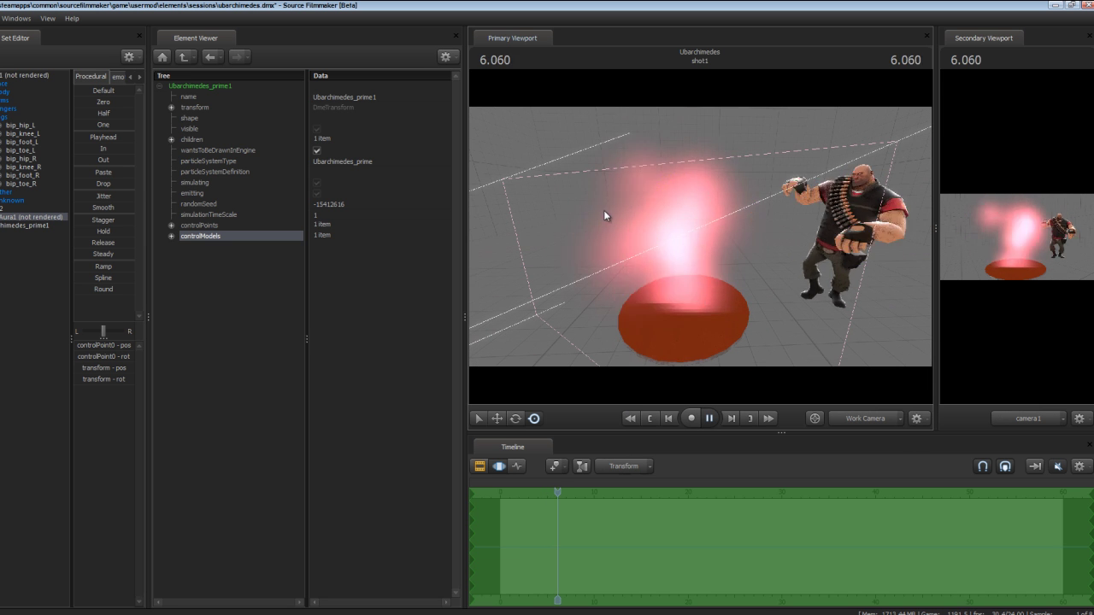
# Return to the Particle Editor, set Radius Random's radius_min to 150, and replay the session's shot to check it
pyautogui.click(22, 18)
pyautogui.click(46, 157)
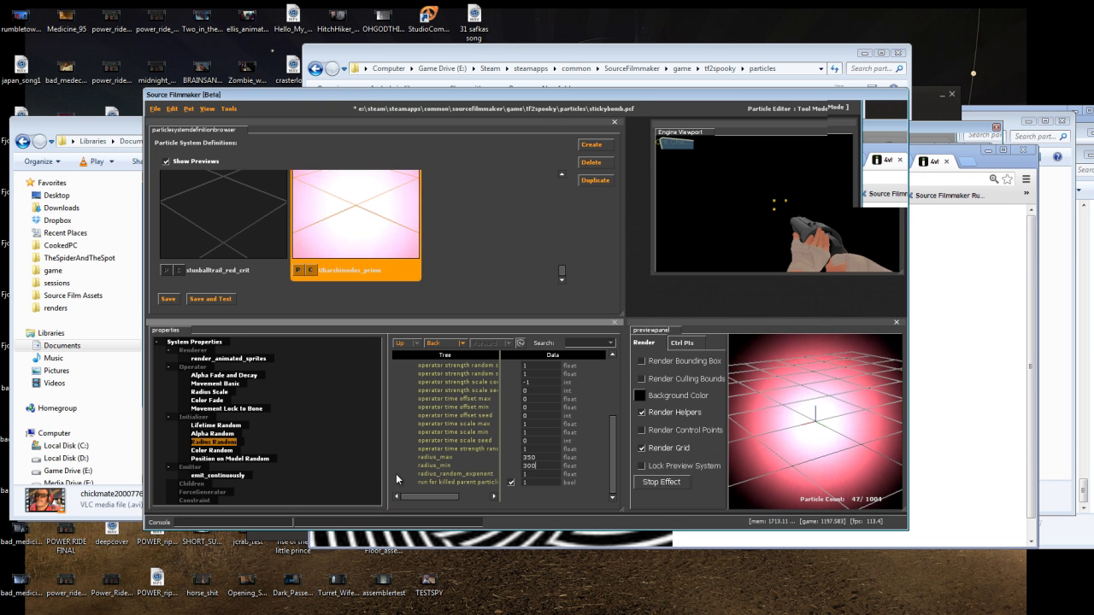
pyautogui.write('150')
pyautogui.press('Return')
pyautogui.click(244, 127)
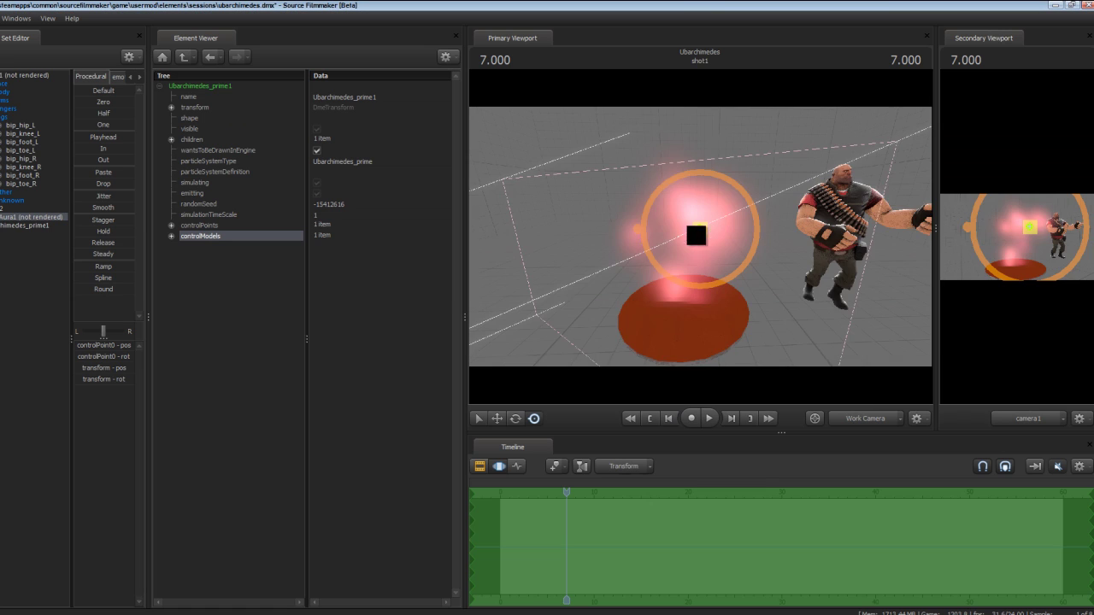
pyautogui.press('space')
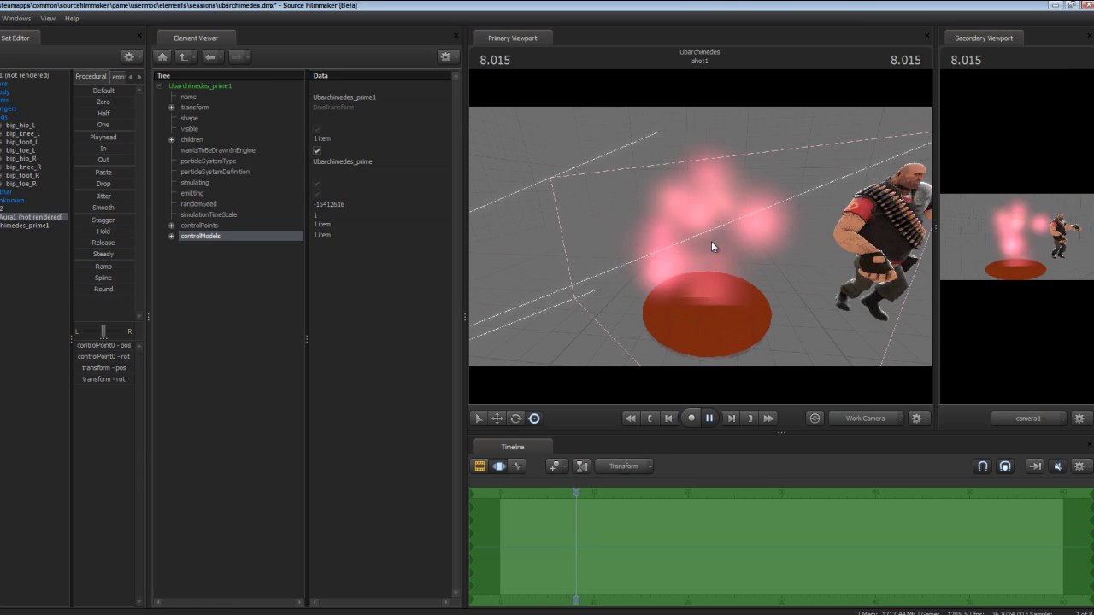
pyautogui.press('space')
# Bring the Particle Editor back up and set Radius Random's radius_max to 200
pyautogui.click(12, 18)
pyautogui.click(10, 20)
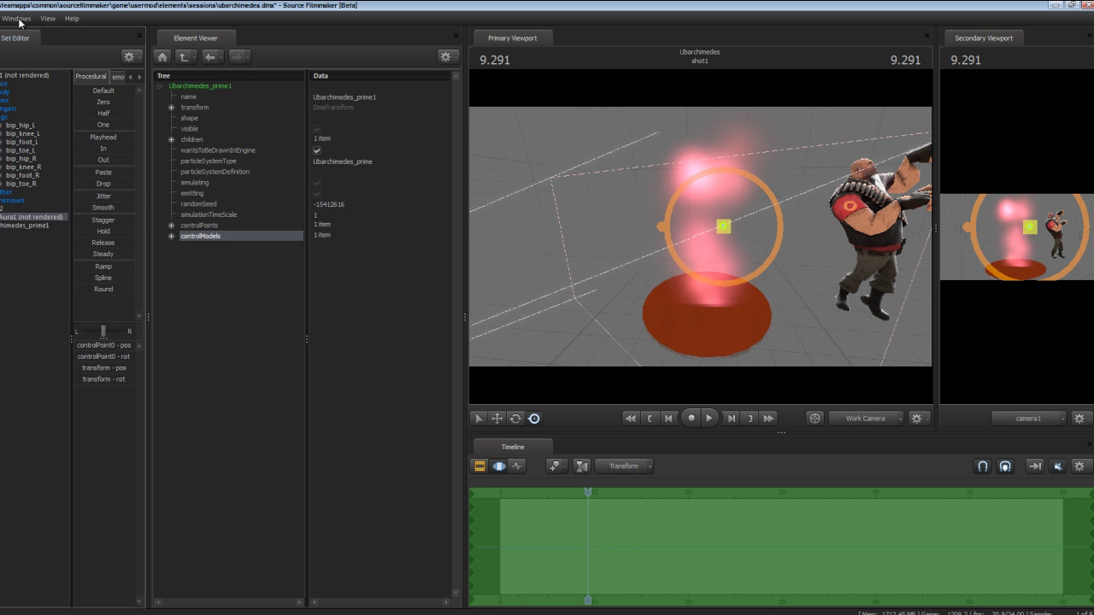
pyautogui.click(18, 20)
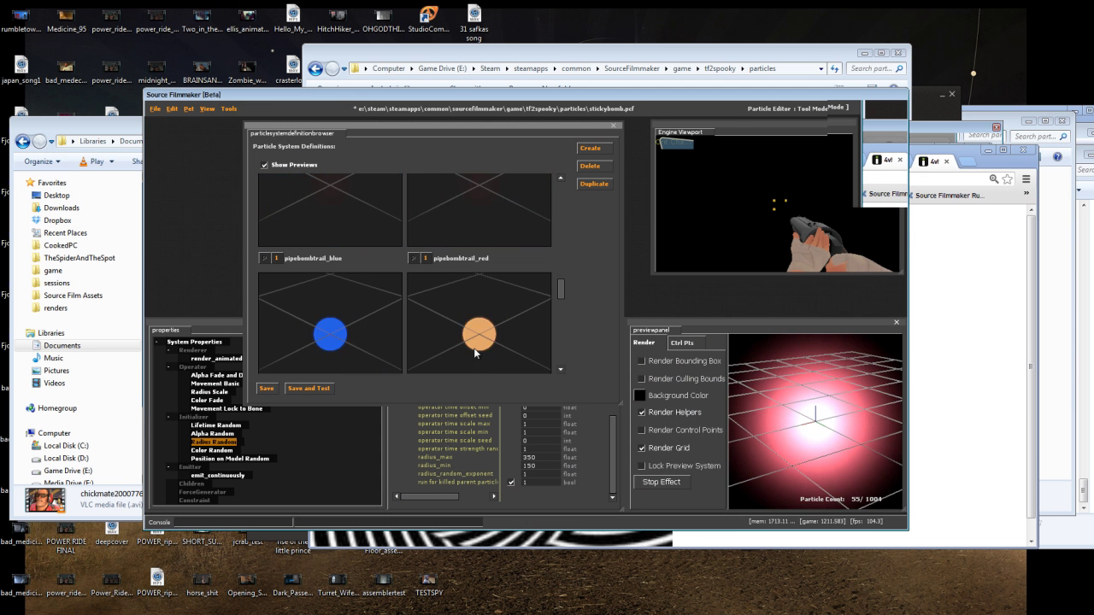
pyautogui.click(528, 457)
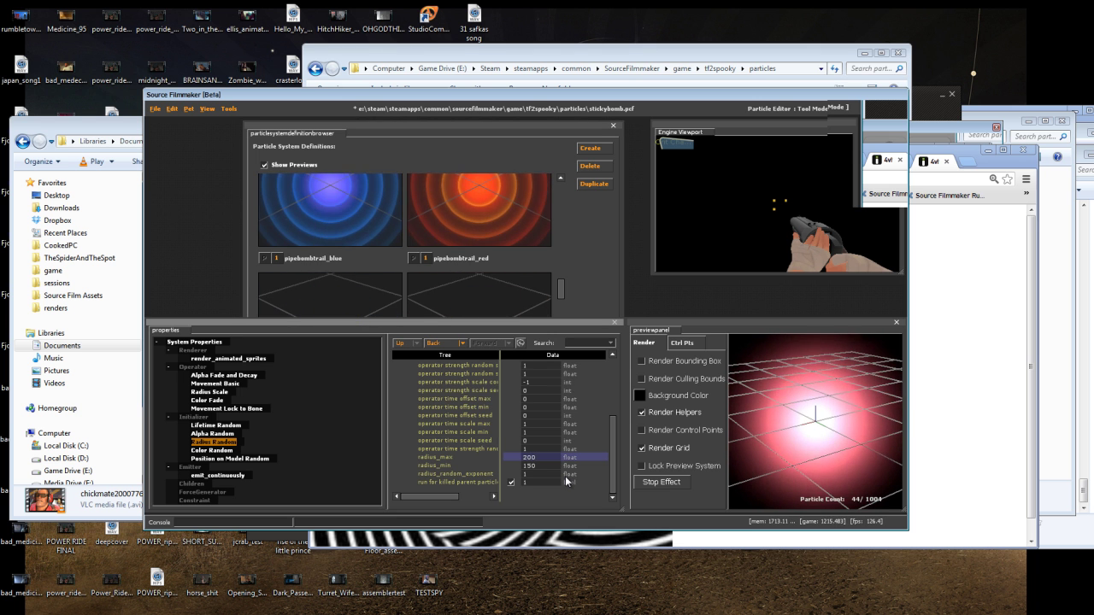
pyautogui.write('200')
pyautogui.press('Return')
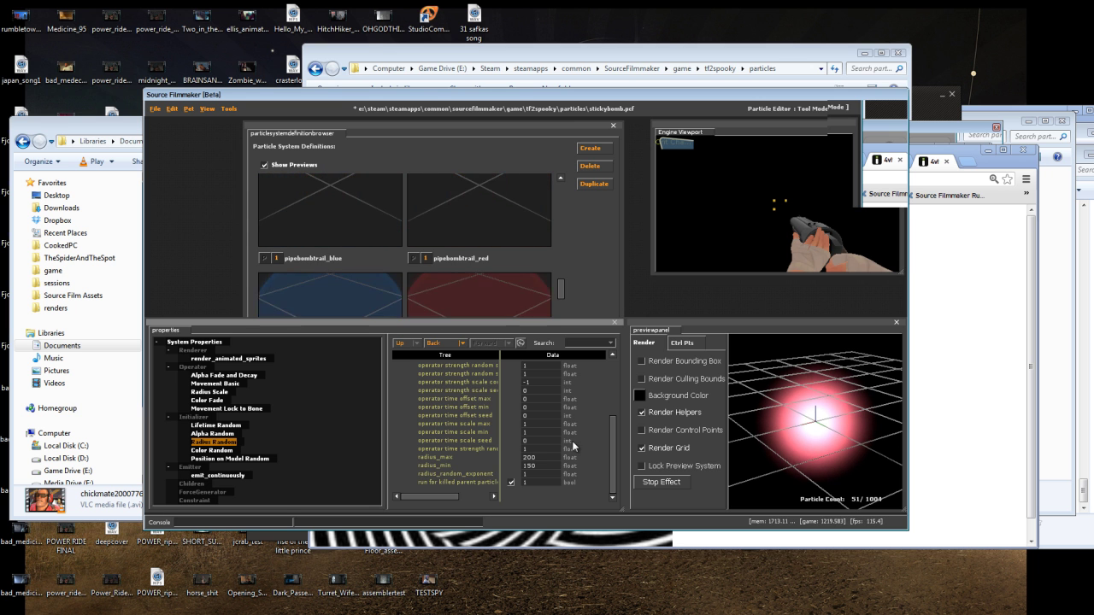
# Set the emission_rate of Ubarchimedes_prime's emit_continuously emitter to 100
pyautogui.click(224, 476)
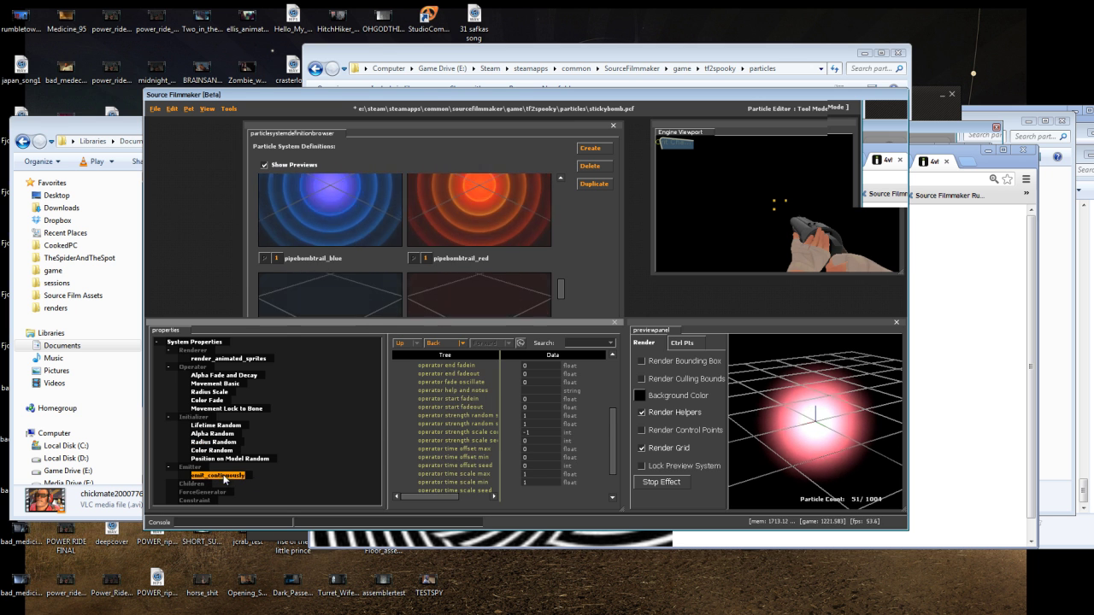
pyautogui.doubleClick(560, 399)
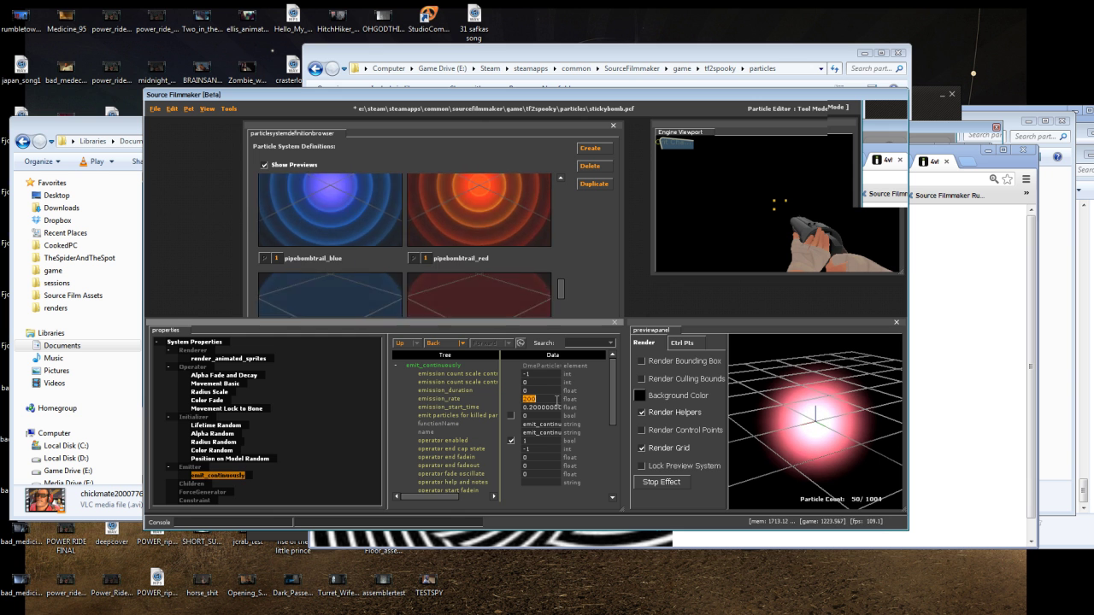
pyautogui.write('10')
pyautogui.press('BackSpace')
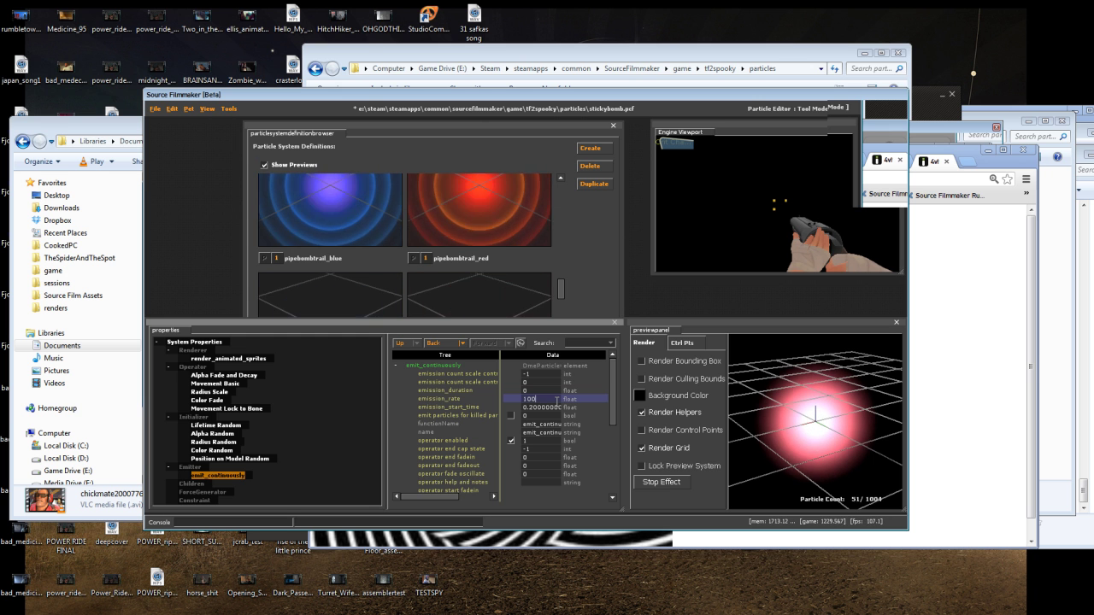
pyautogui.click(815, 421)
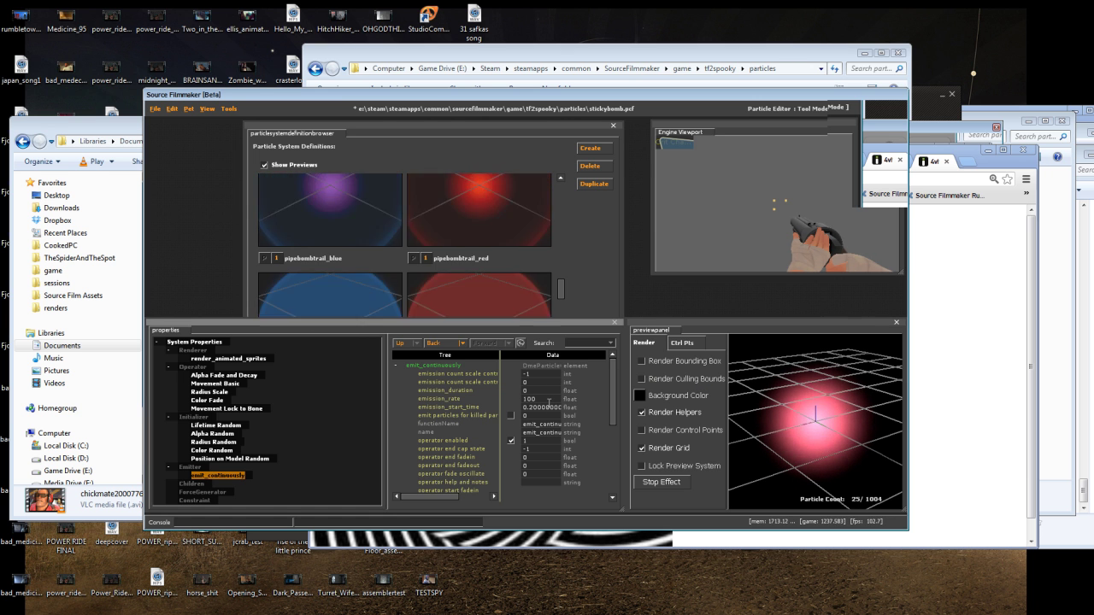
# Set the emit_continuously emitter's emission_rate to 250
pyautogui.doubleClick(561, 399)
pyautogui.write('250')
pyautogui.press('Return')
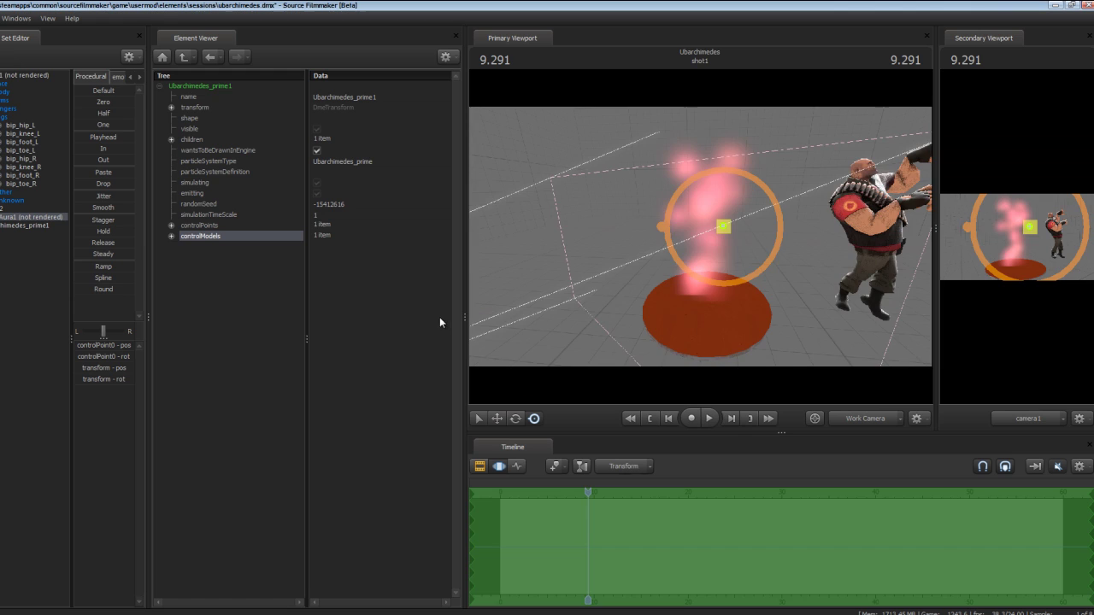
# Play the session's shot in short stretches, moving the playhead back toward the start, to check the aura's density and size
pyautogui.press('space')
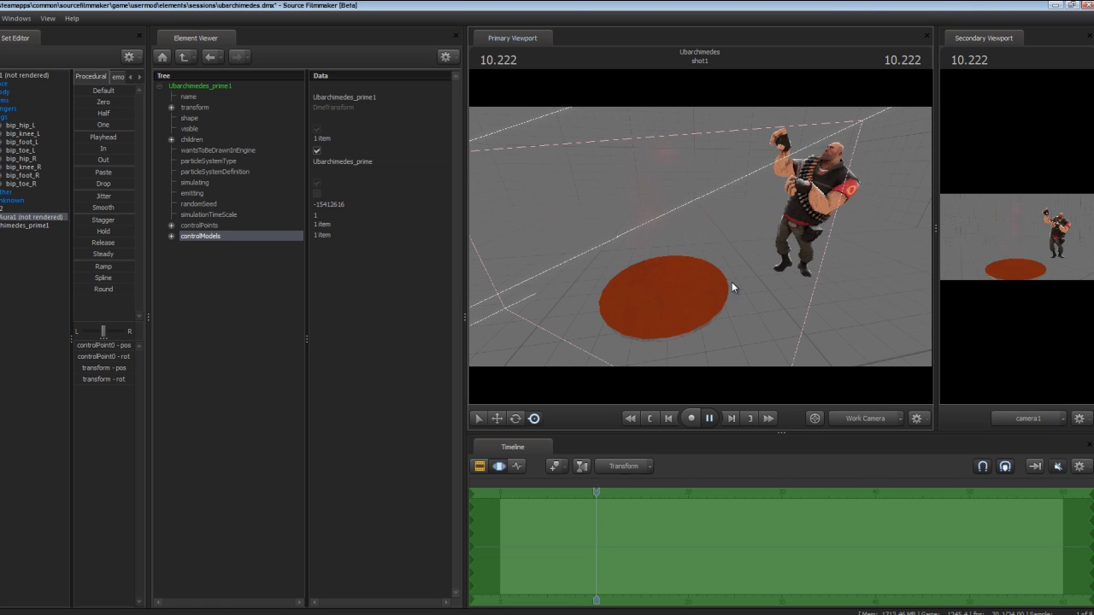
pyautogui.press('space')
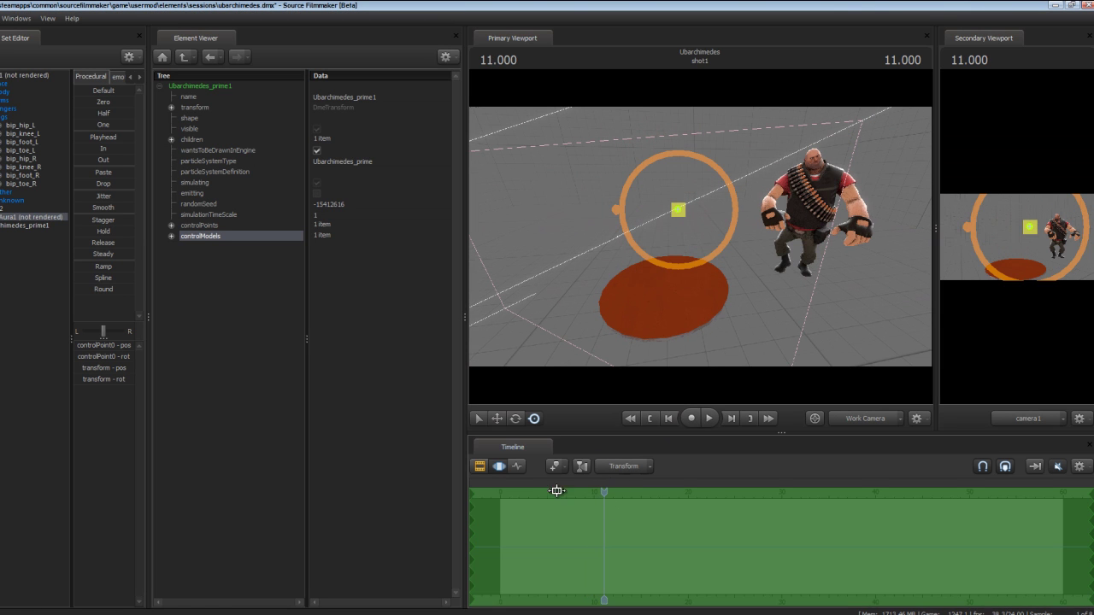
pyautogui.moveTo(605, 493); pyautogui.dragTo(519, 494)
pyautogui.press('space')
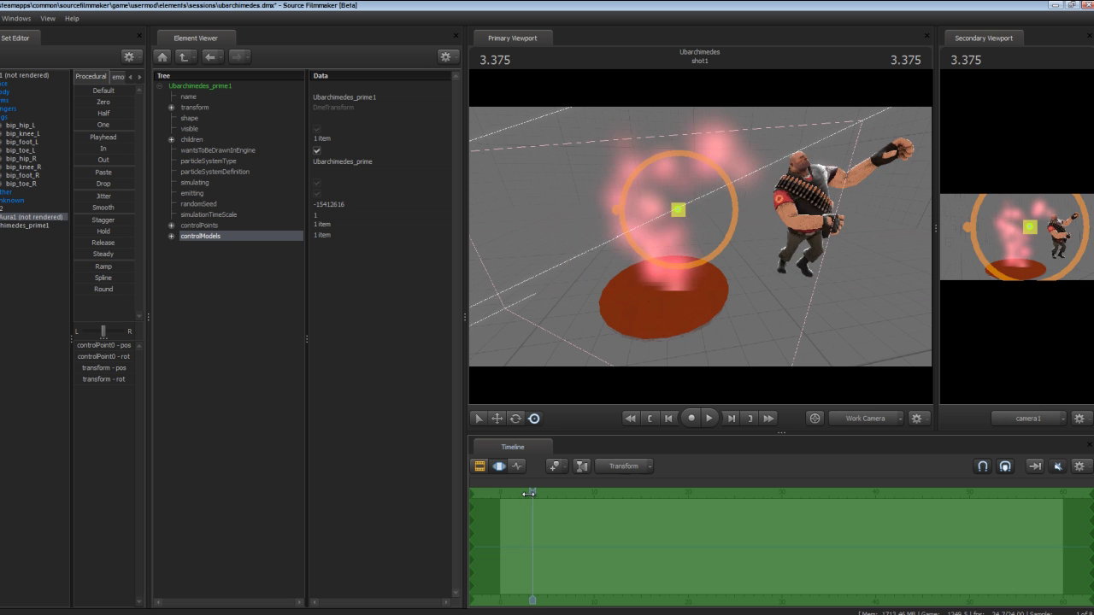
pyautogui.press('space')
pyautogui.press('space')
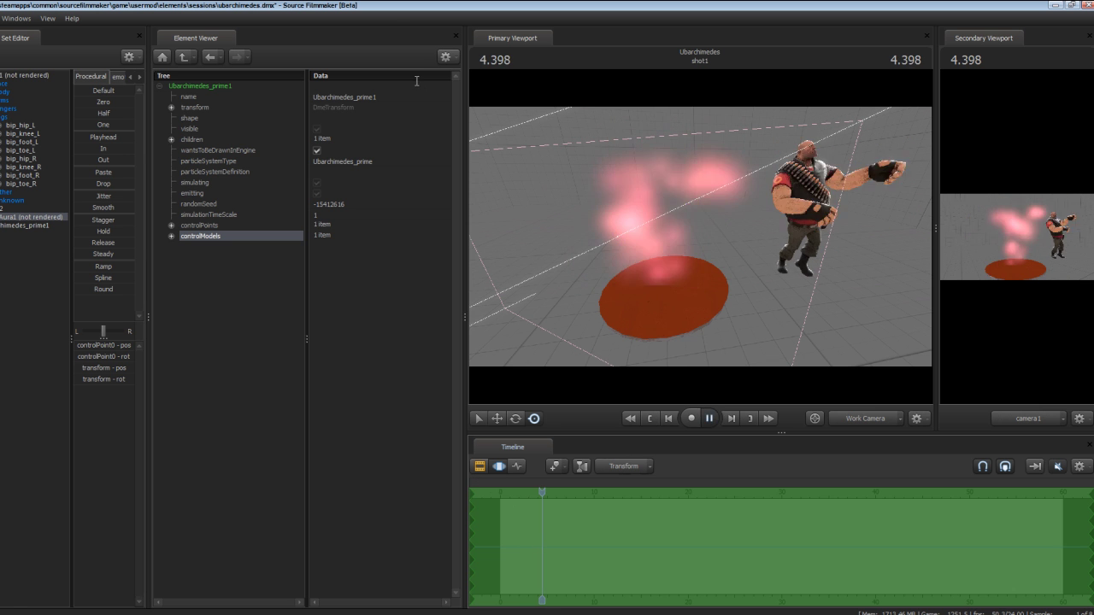
pyautogui.press('space')
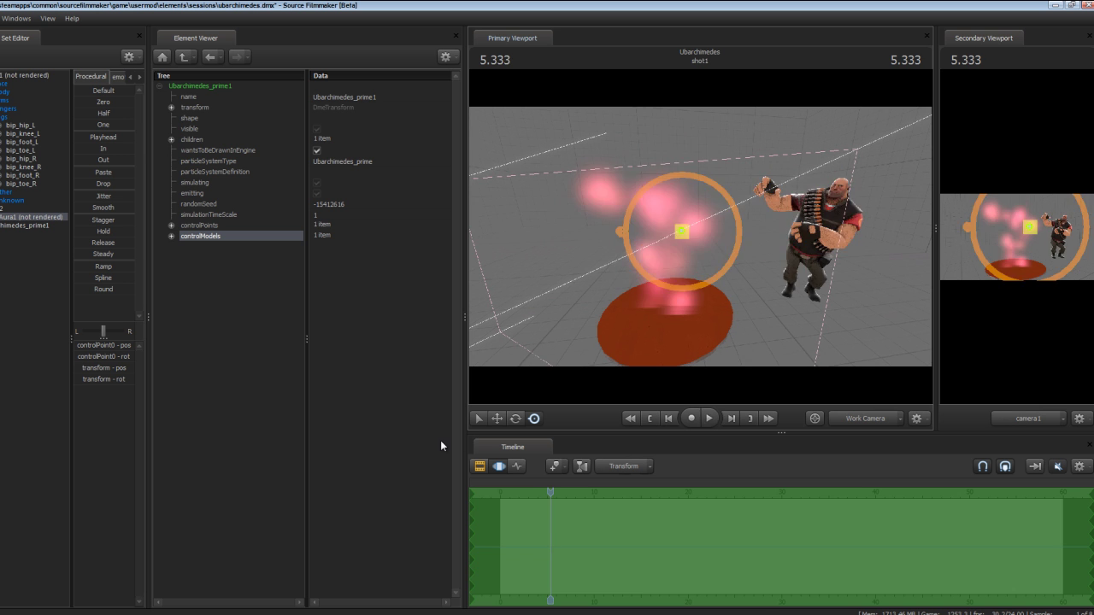
pyautogui.moveTo(552, 495); pyautogui.dragTo(503, 500)
pyautogui.press('space')
pyautogui.press('space')
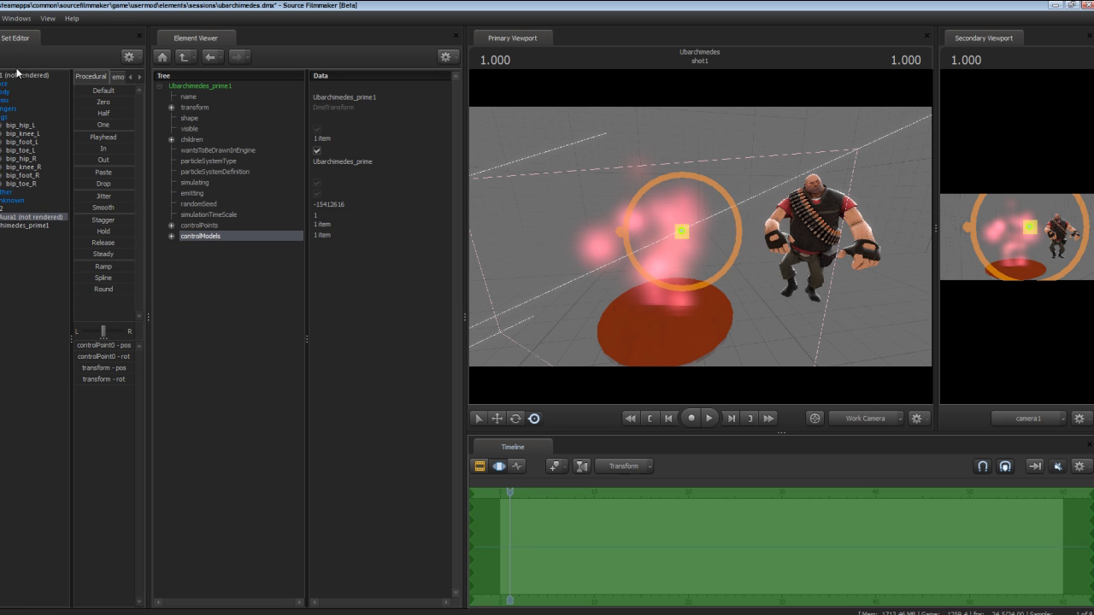
# Return to the Particle Editor and duplicate the Ubarchimedes_prime particle system under the name Ubarchimedes_dots
pyautogui.click(25, 18)
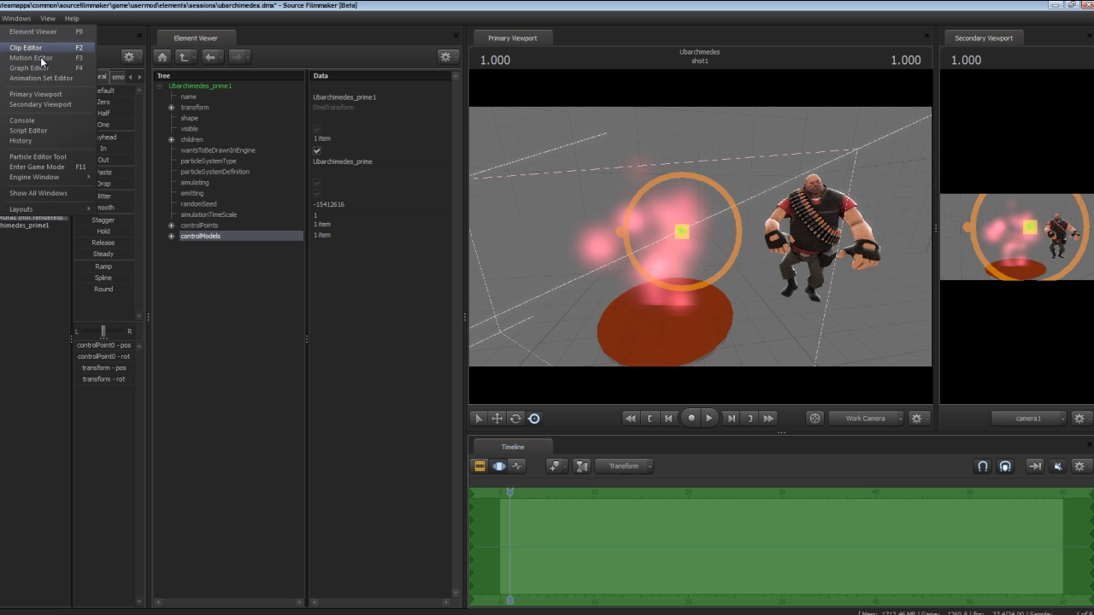
pyautogui.click(57, 158)
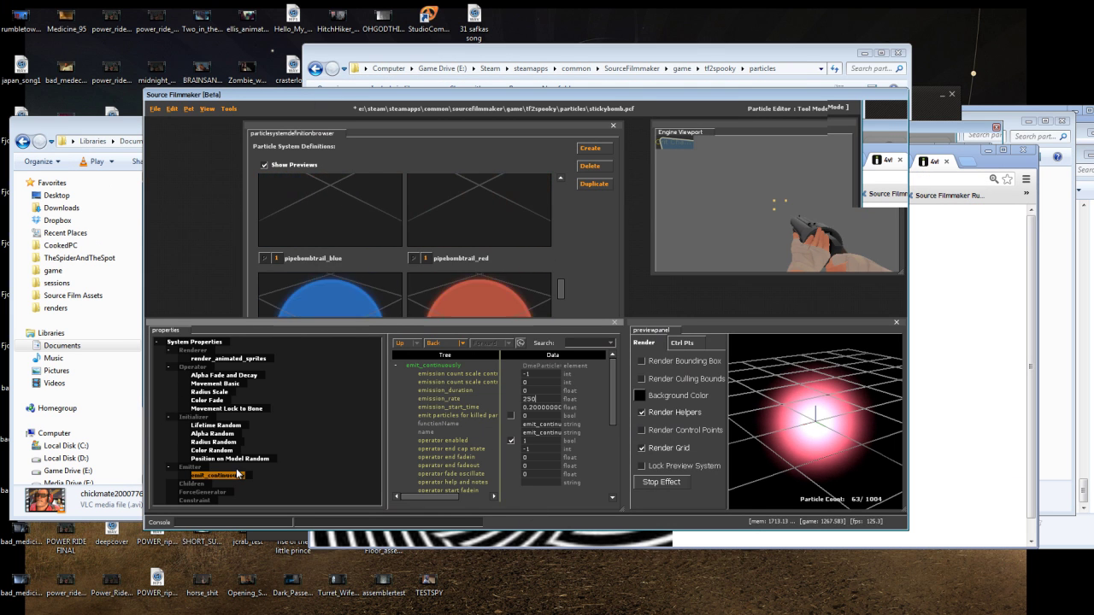
pyautogui.scroll(-2, 427, 267)
pyautogui.click(430, 265)
pyautogui.scroll(-5, 429, 264)
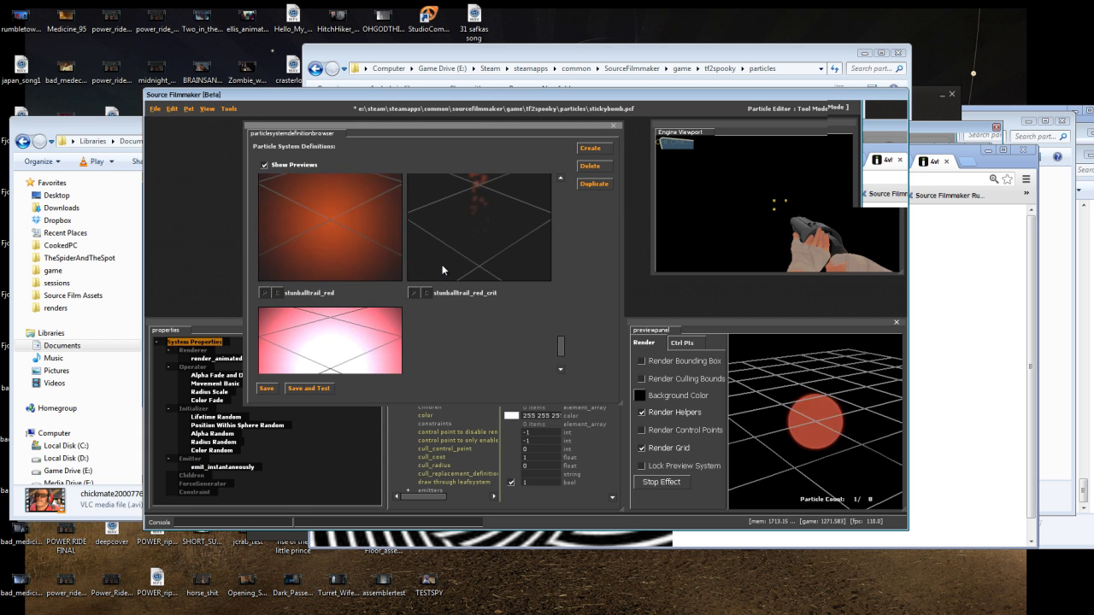
pyautogui.scroll(-1, 441, 266)
pyautogui.click(376, 286)
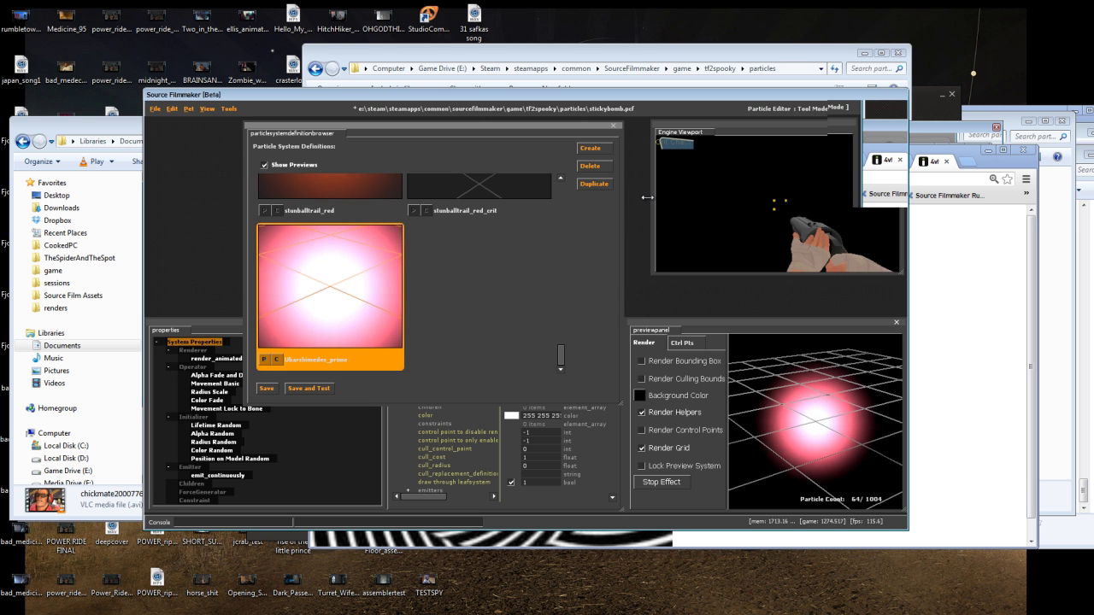
pyautogui.click(594, 183)
pyautogui.click(544, 311)
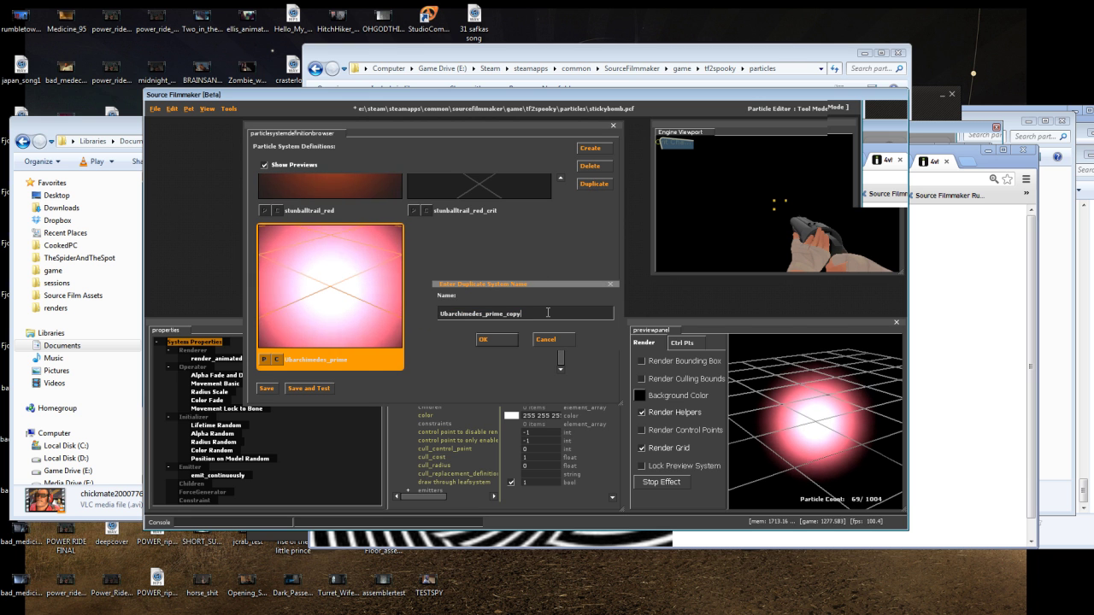
pyautogui.press('BackSpace')
pyautogui.press('BackSpace')
pyautogui.press('BackSpace')
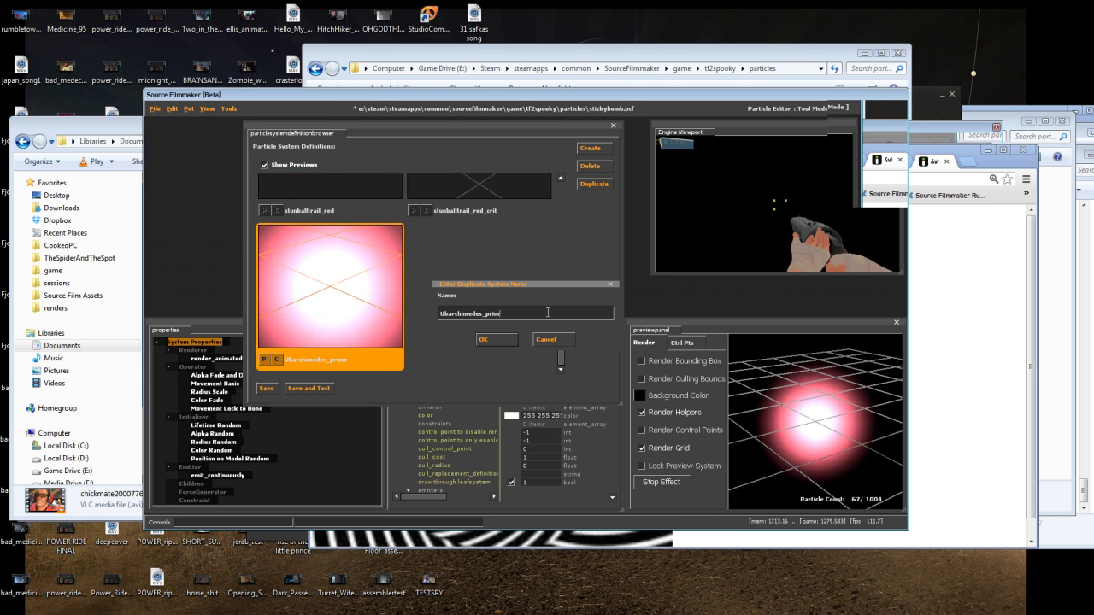
pyautogui.press('BackSpace')
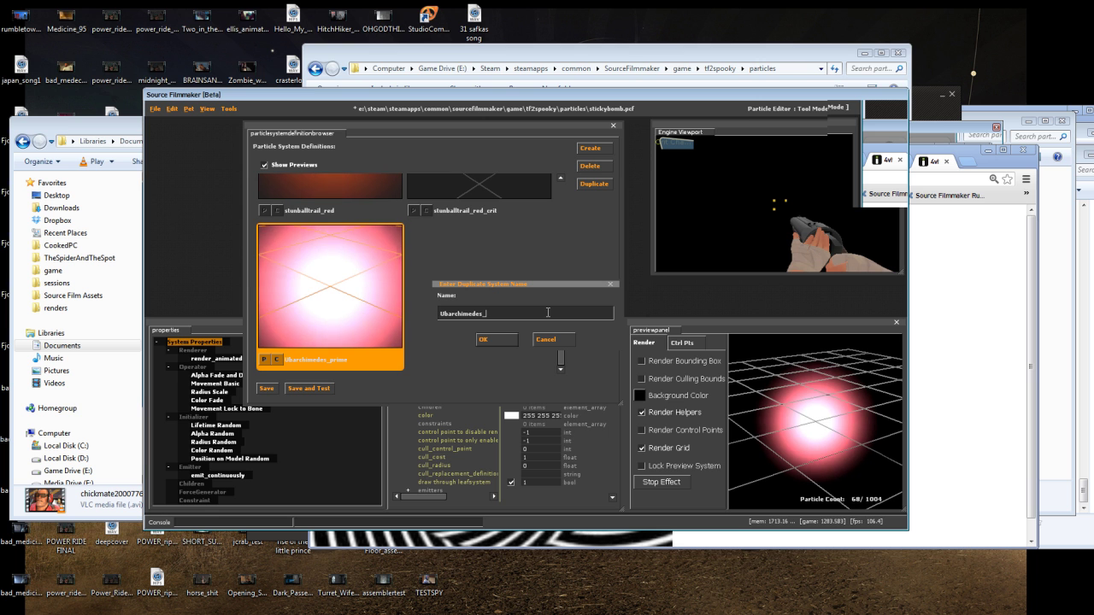
pyautogui.write('dots')
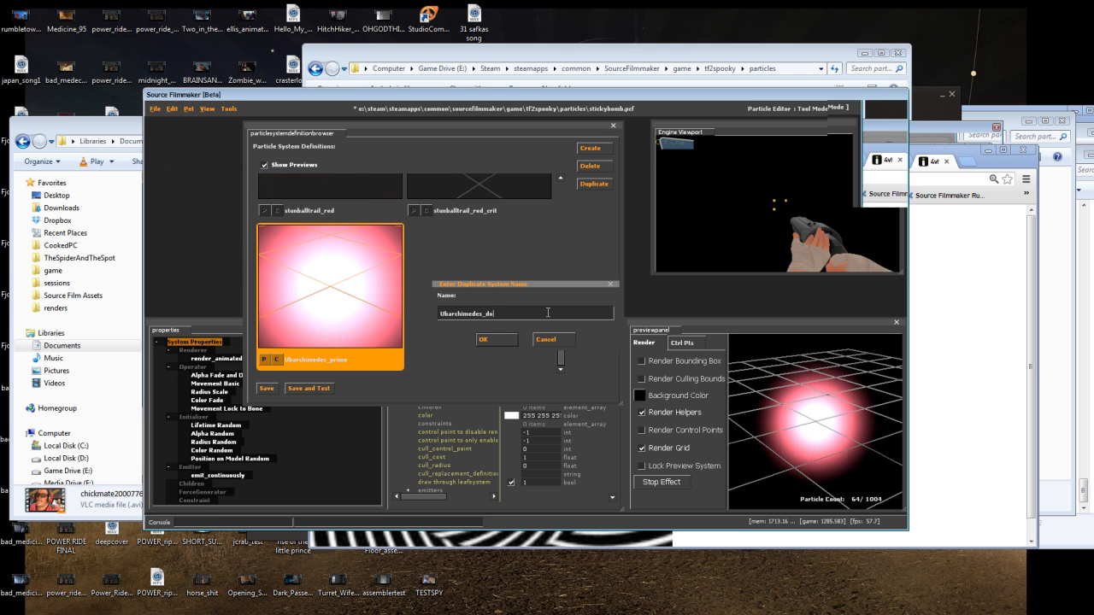
pyautogui.click(485, 339)
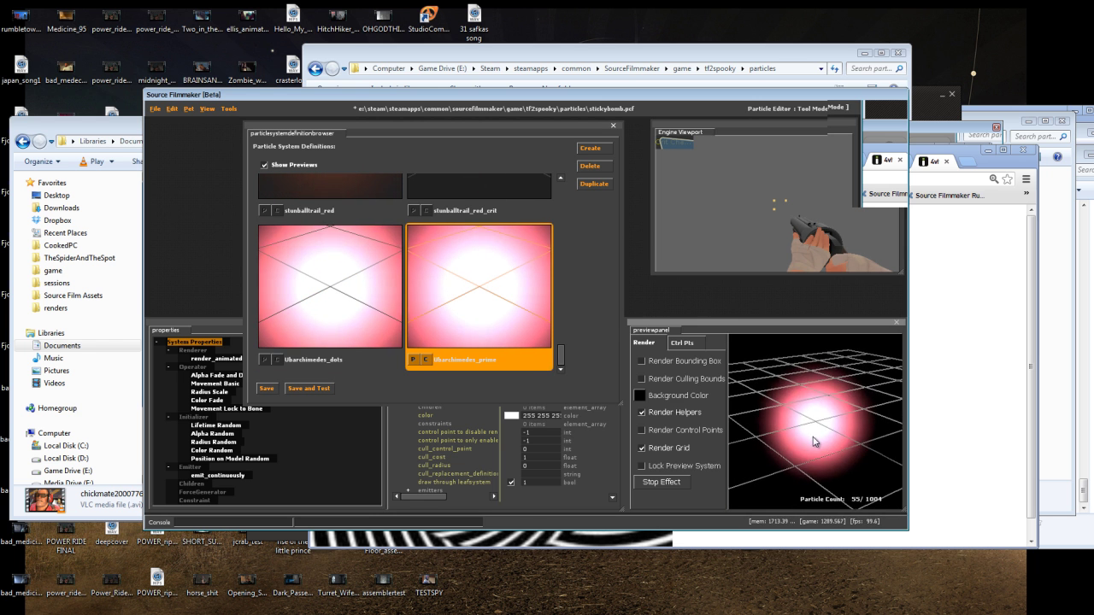
# Select the Ubarchimedes_dots particle system, bring up its system properties and widen the area showing the property values
pyautogui.click(283, 458)
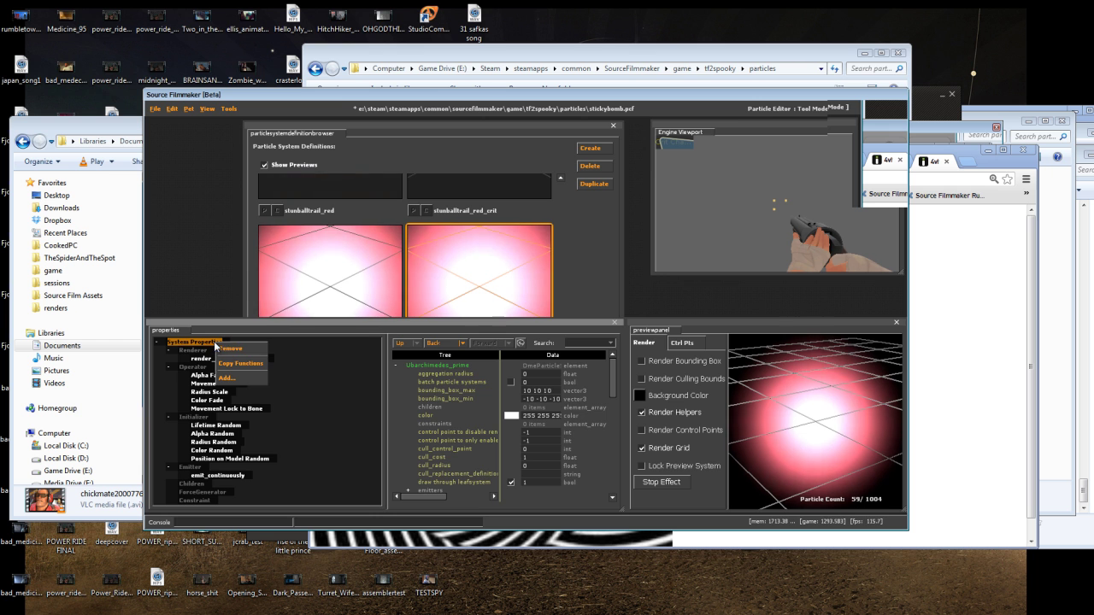
pyautogui.scroll(-5, 499, 445)
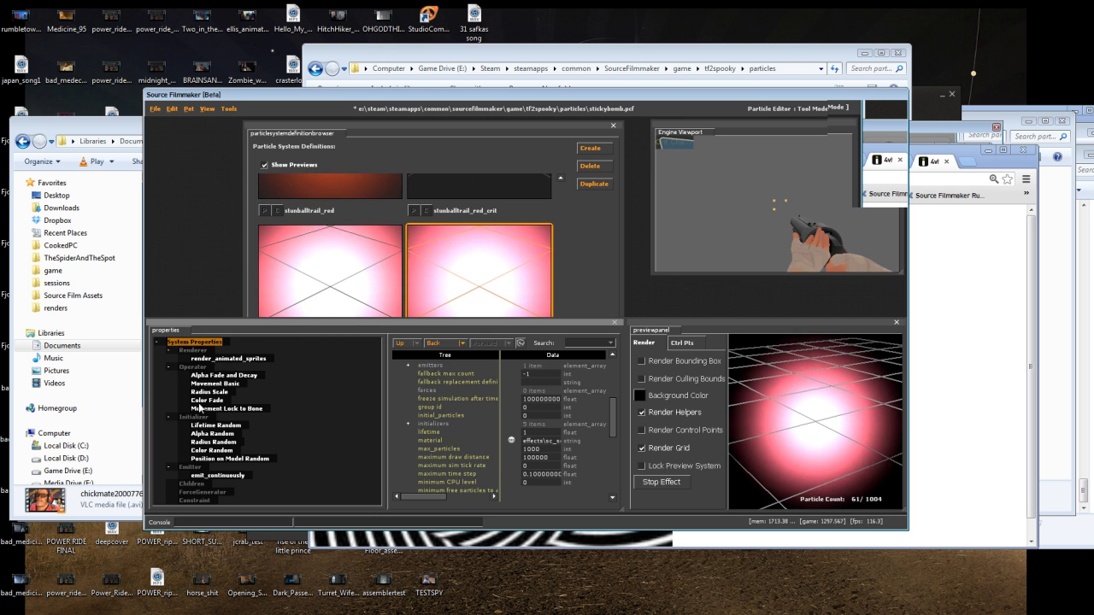
pyautogui.click(322, 280)
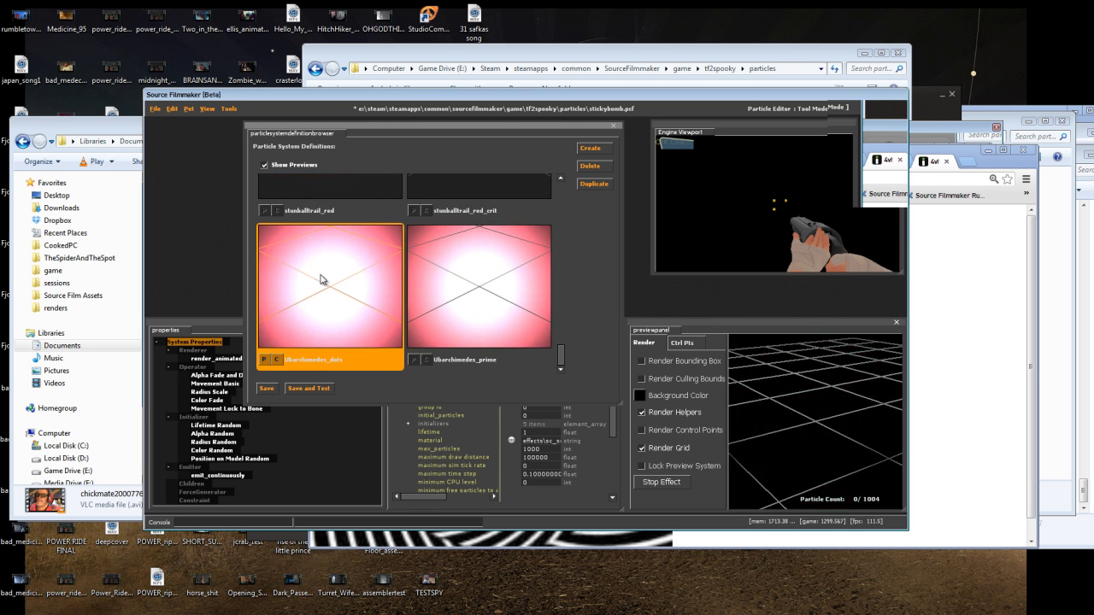
pyautogui.click(454, 352)
pyautogui.click(345, 315)
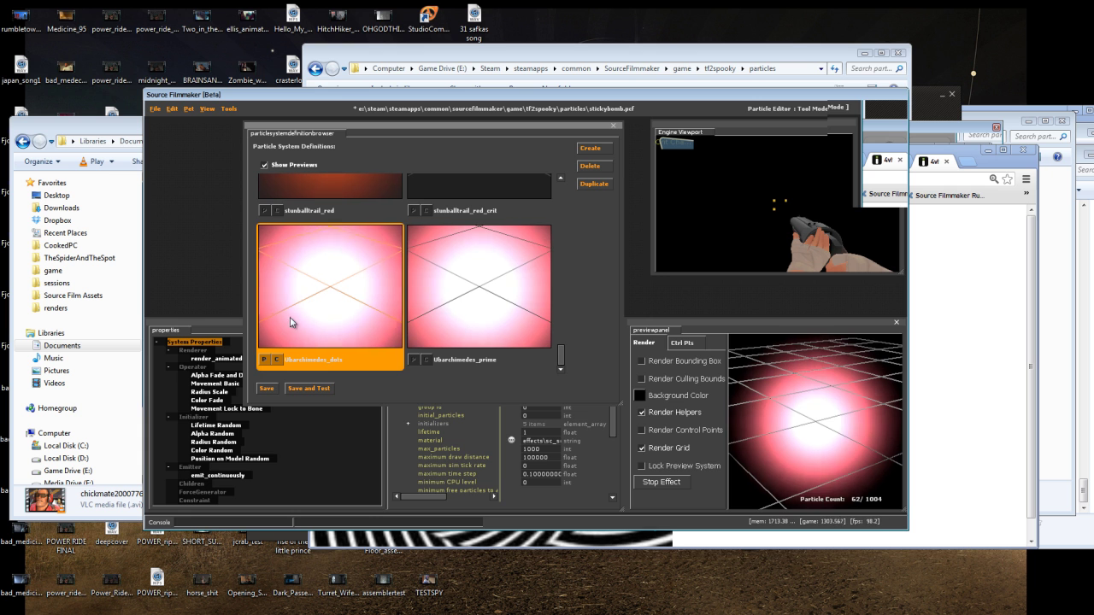
pyautogui.click(230, 347)
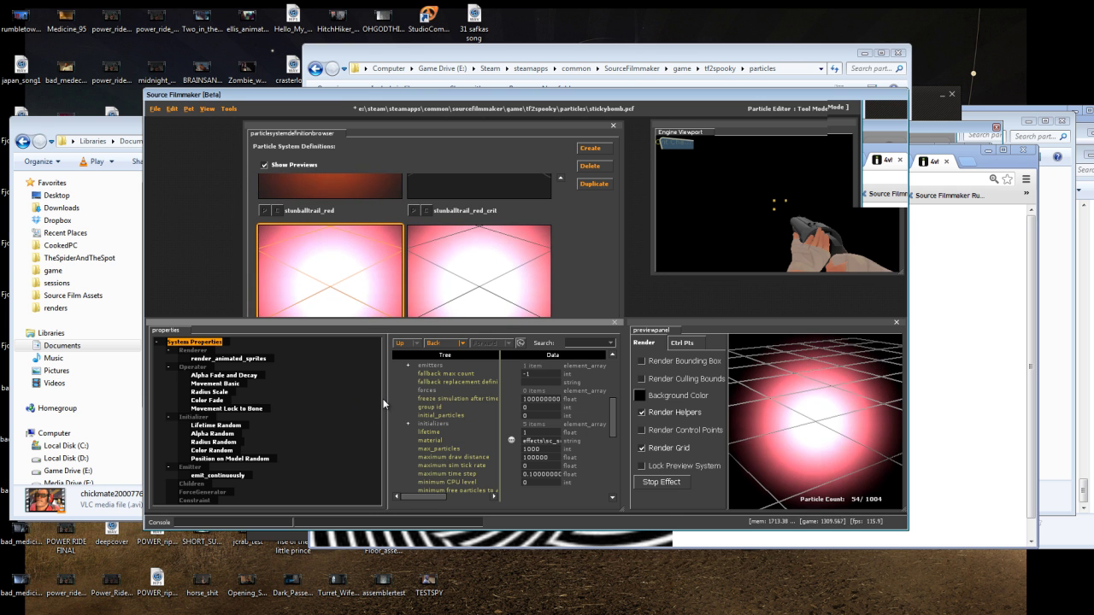
pyautogui.moveTo(389, 403); pyautogui.dragTo(373, 403)
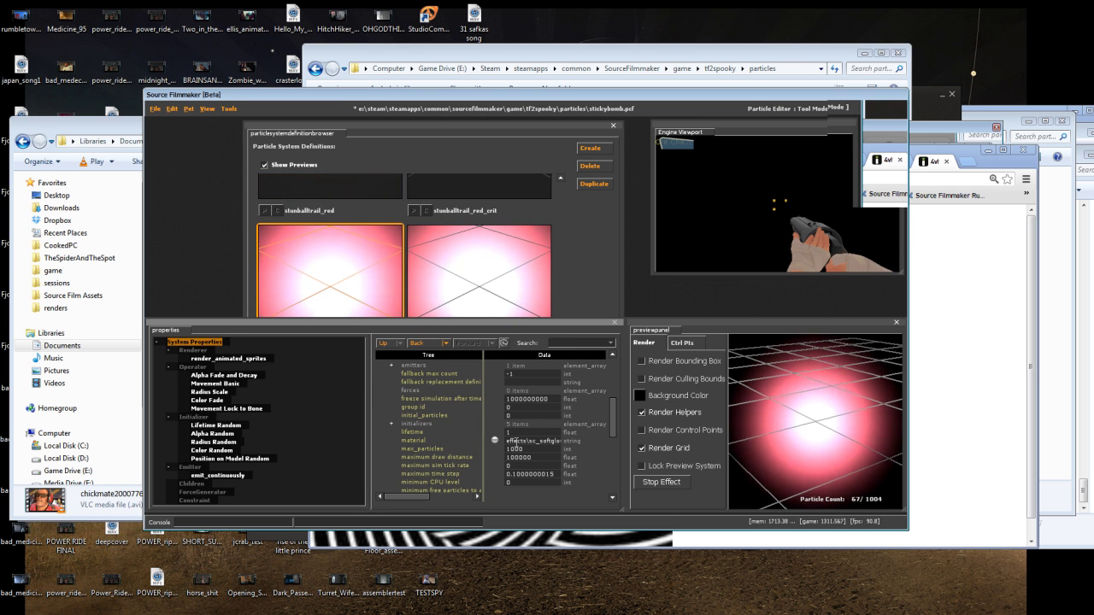
# Set the material of Ubarchimedes_dots to effects\circle2.vmt after previewing the circle materials
pyautogui.click(494, 440)
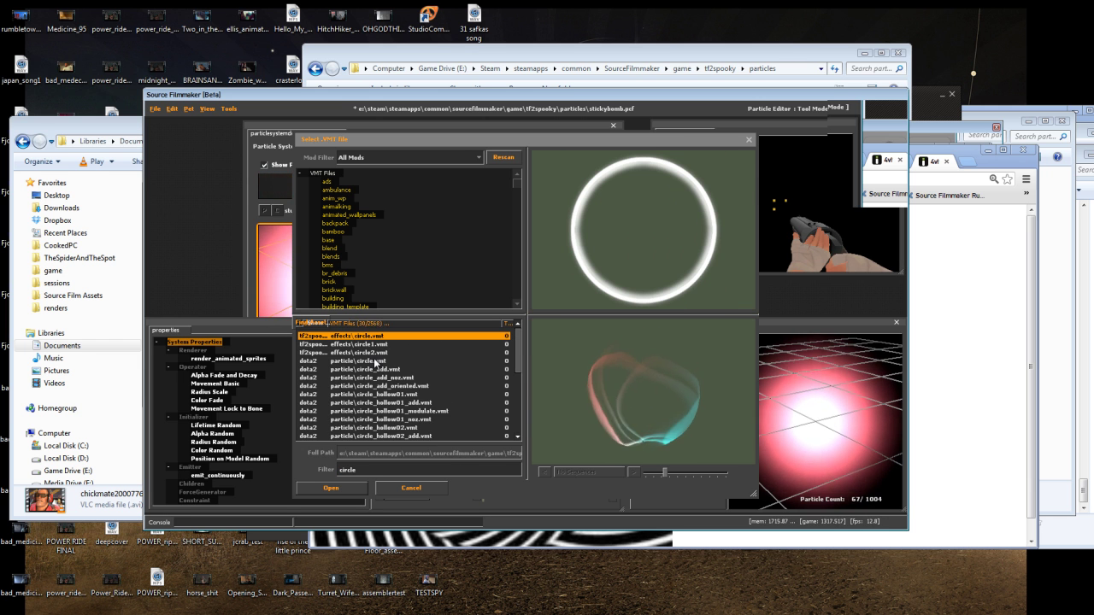
pyautogui.click(371, 353)
pyautogui.click(369, 361)
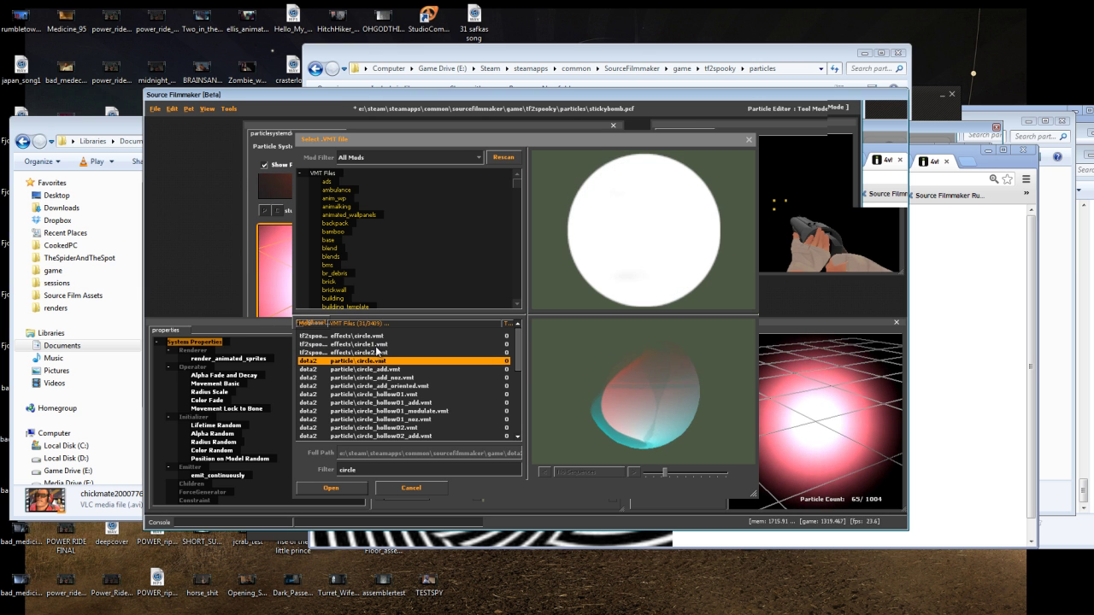
pyautogui.click(376, 352)
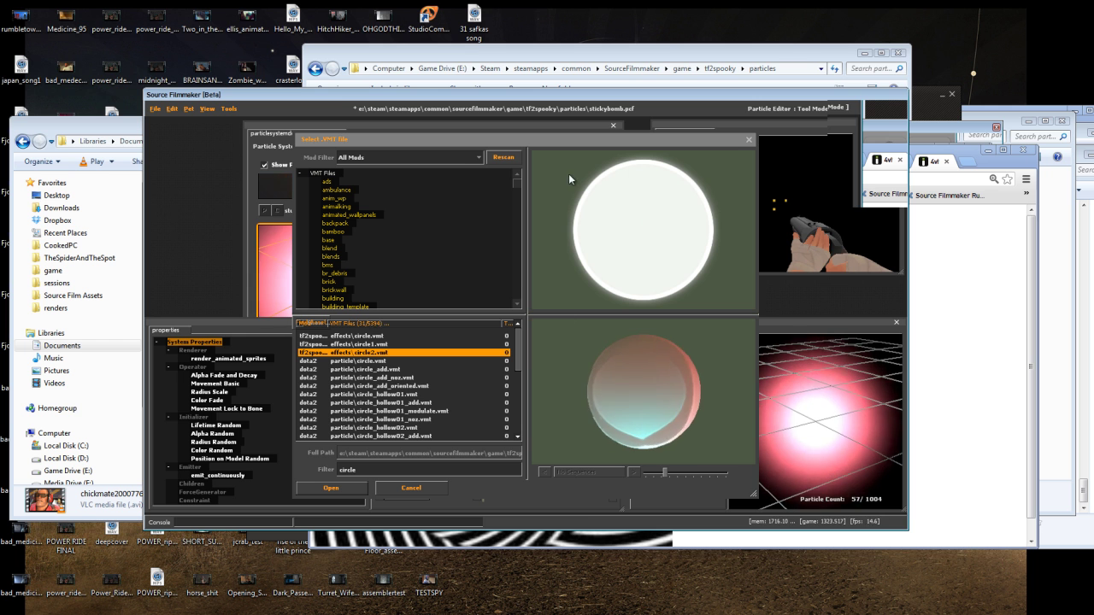
pyautogui.click(352, 489)
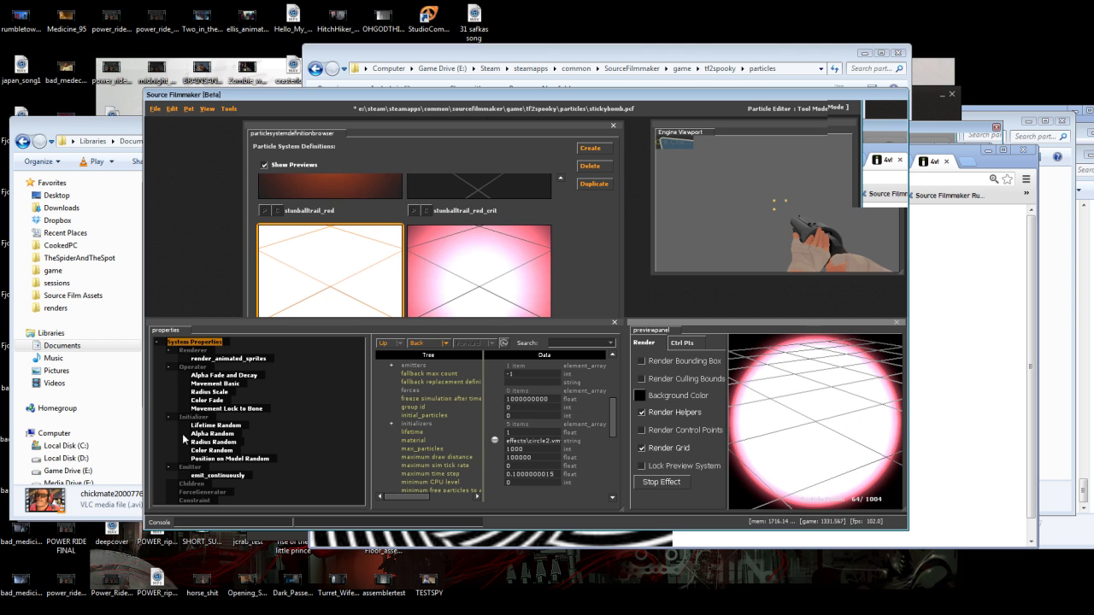
# Set the Radius Random initializer's radius_max to 4 and radius_min to 1, and zoom in on the preview
pyautogui.click(213, 441)
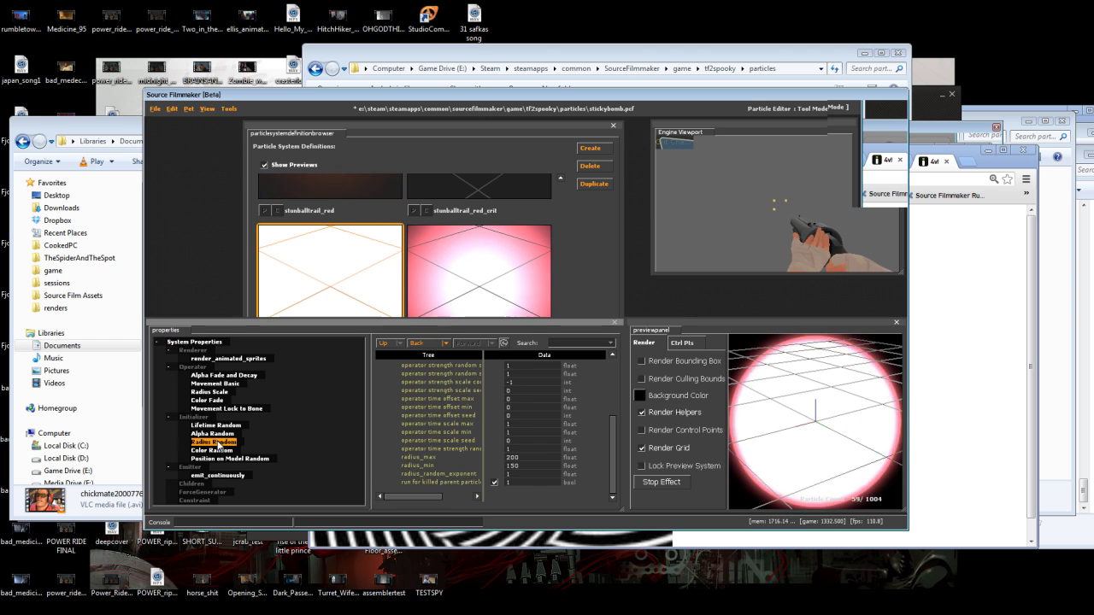
pyautogui.doubleClick(512, 457)
pyautogui.write('4')
pyautogui.doubleClick(540, 465)
pyautogui.write('1')
pyautogui.press('Return')
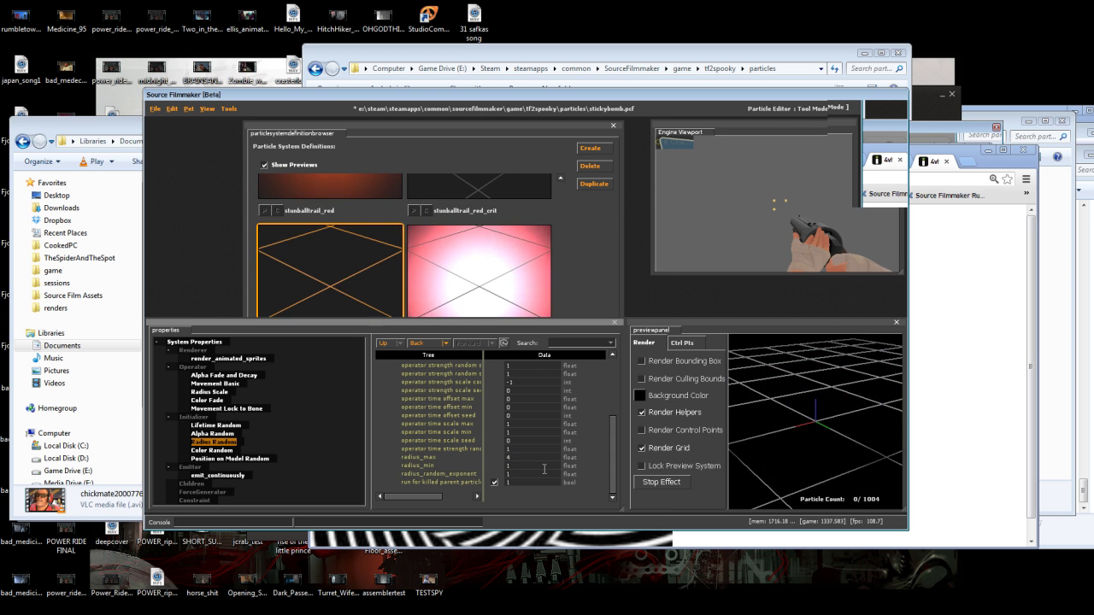
pyautogui.moveTo(733, 489); pyautogui.dragTo(816, 407)
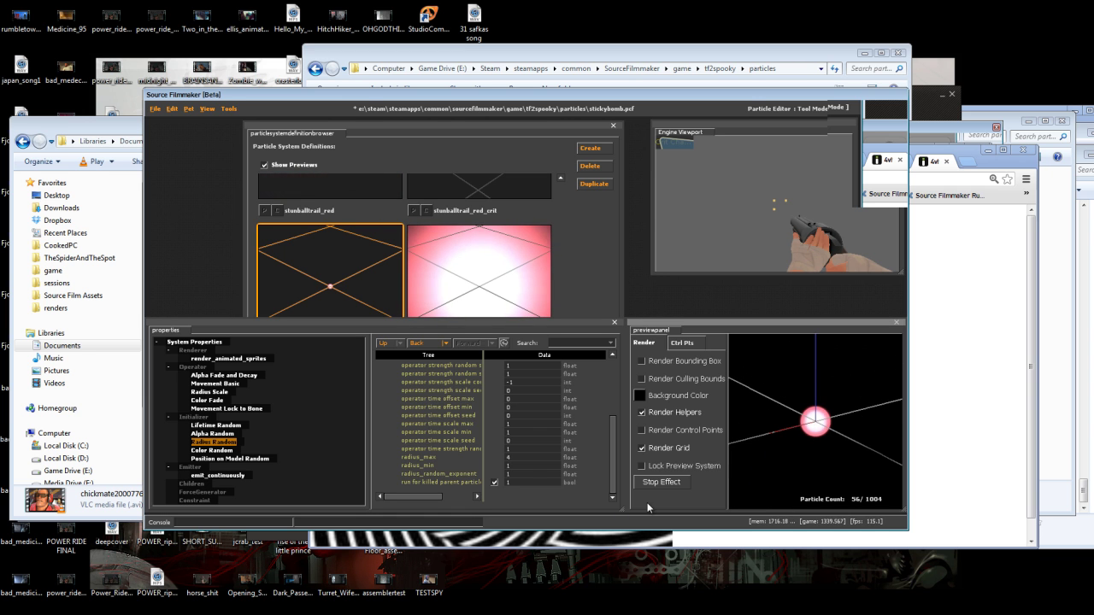
# Set Radius Random's radius_max to 40 and check the particle size in the preview
pyautogui.doubleClick(535, 457)
pyautogui.write('0')
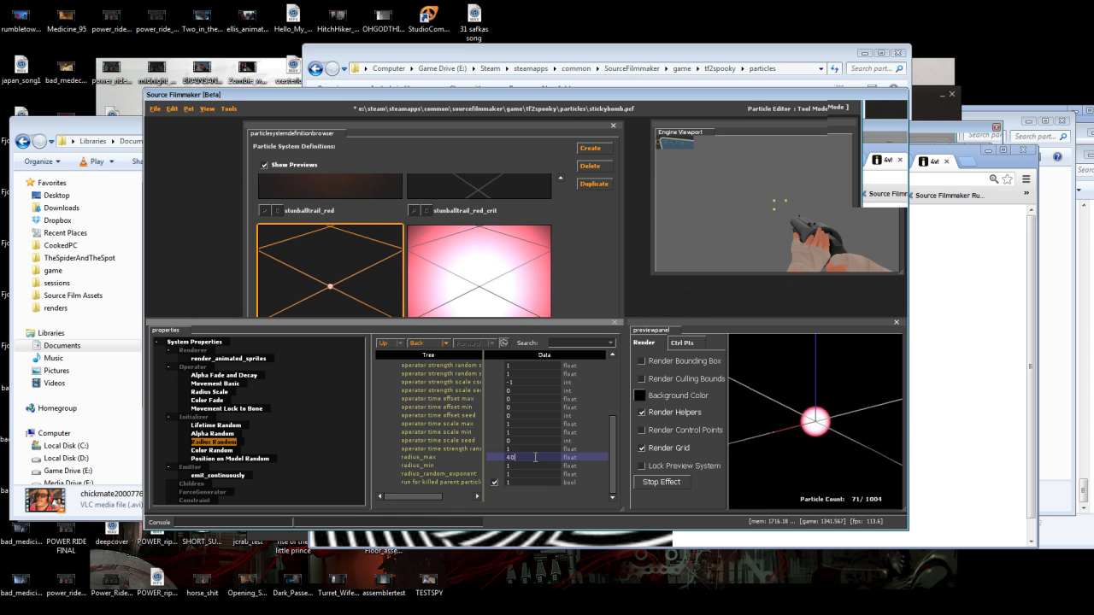
pyautogui.press('Return')
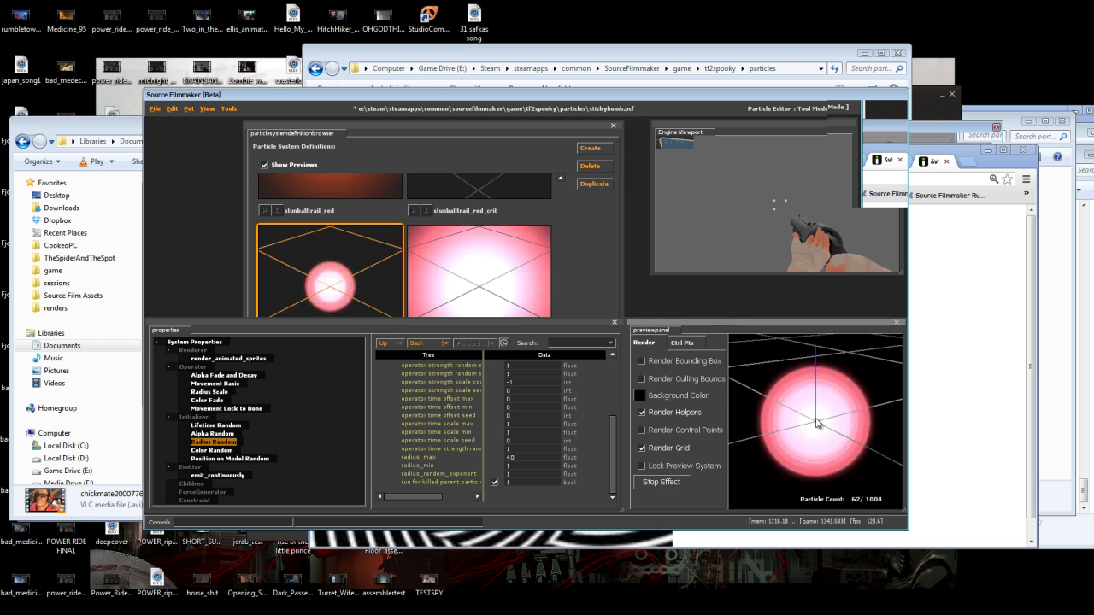
pyautogui.moveTo(816, 432); pyautogui.dragTo(533, 457)
# Set Radius Random's radius_max to 20 and inspect the particles closely in the preview
pyautogui.doubleClick(532, 456)
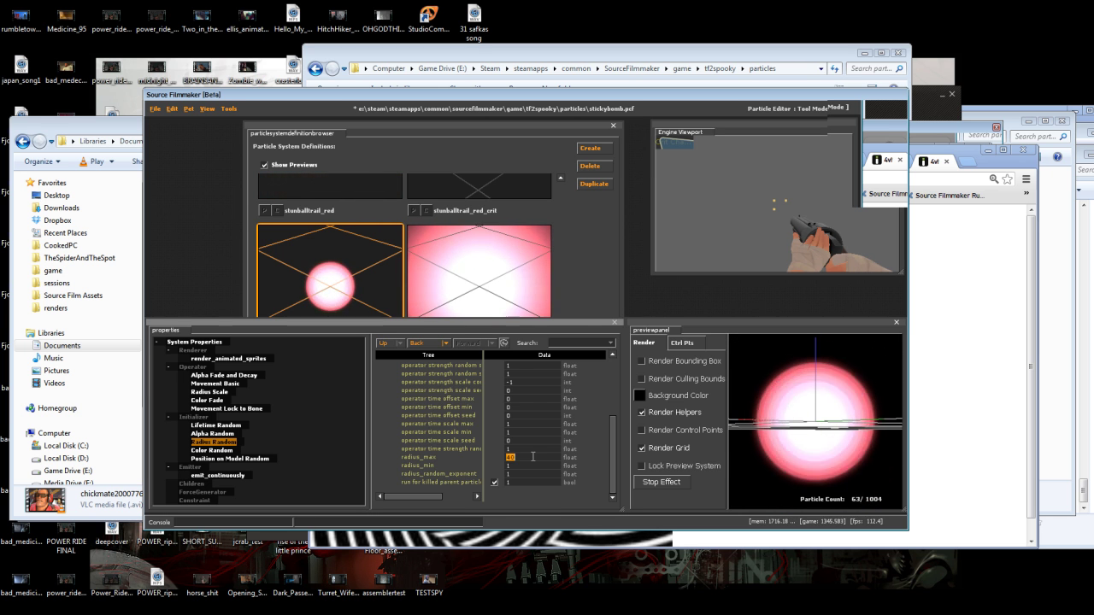
pyautogui.write('20')
pyautogui.moveTo(735, 426); pyautogui.dragTo(817, 424)
pyautogui.moveTo(817, 425); pyautogui.dragTo(816, 423, button='right')
pyautogui.moveTo(816, 427); pyautogui.dragTo(558, 401)
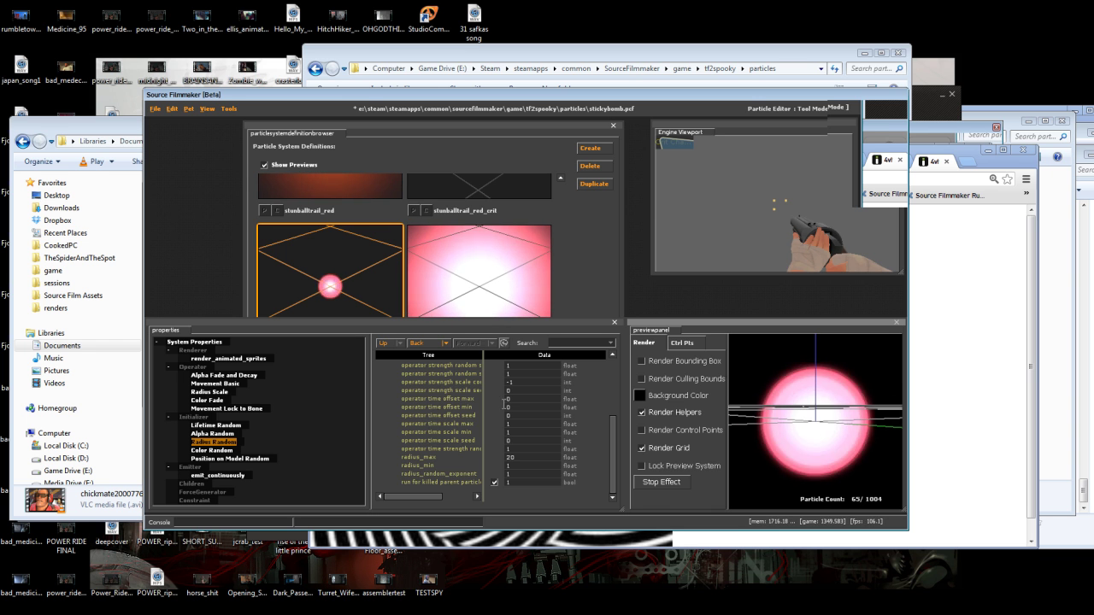
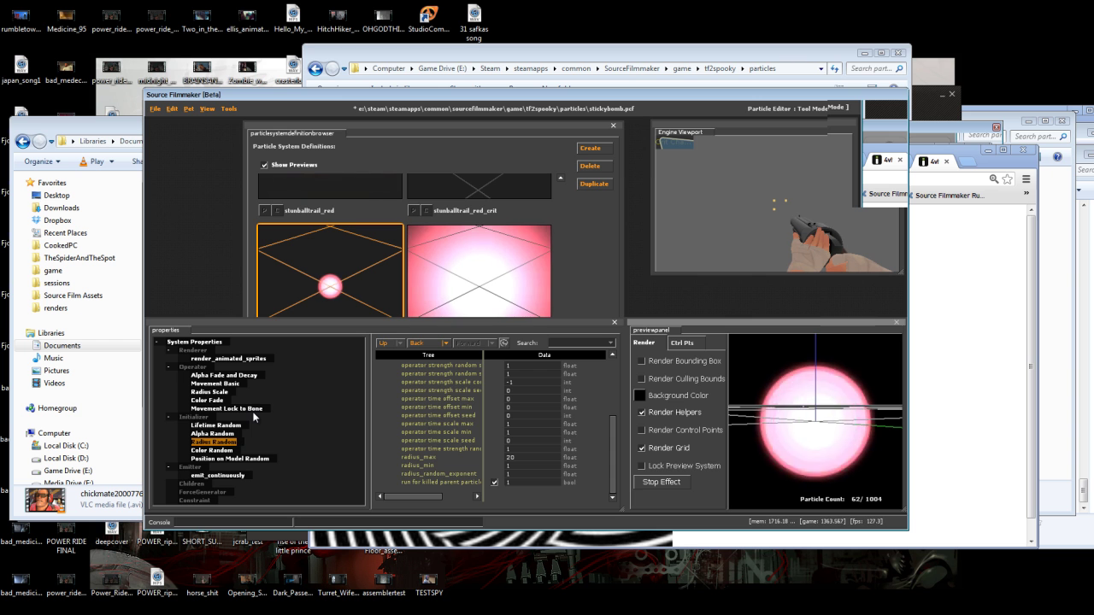
# Remove the Movement Lock to Bone operator from Ubarchimedes_dots
pyautogui.click(265, 408)
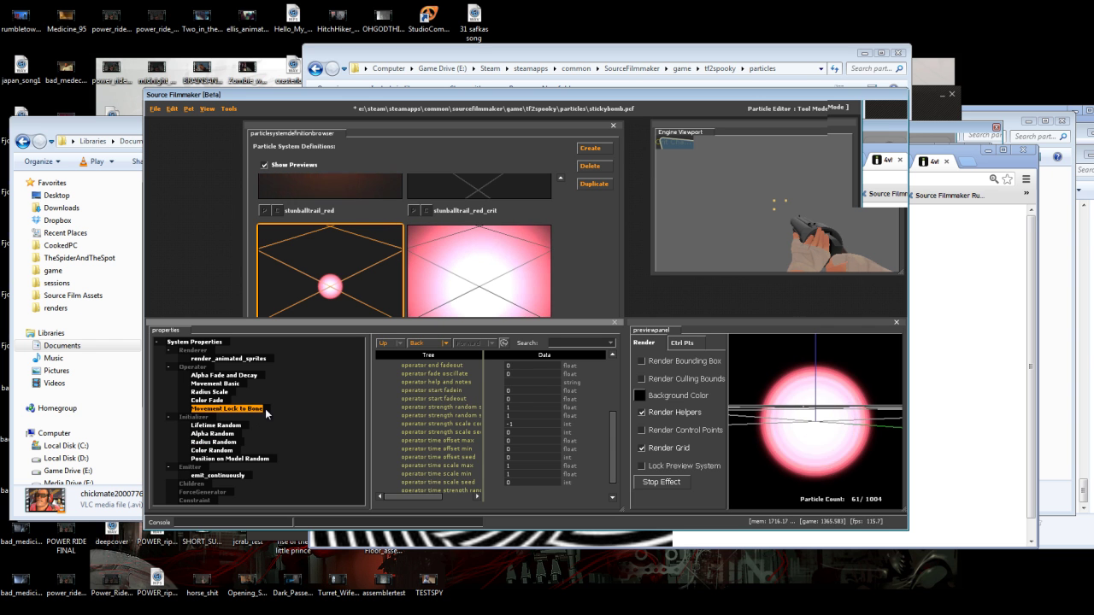
pyautogui.scroll(3, 586, 437)
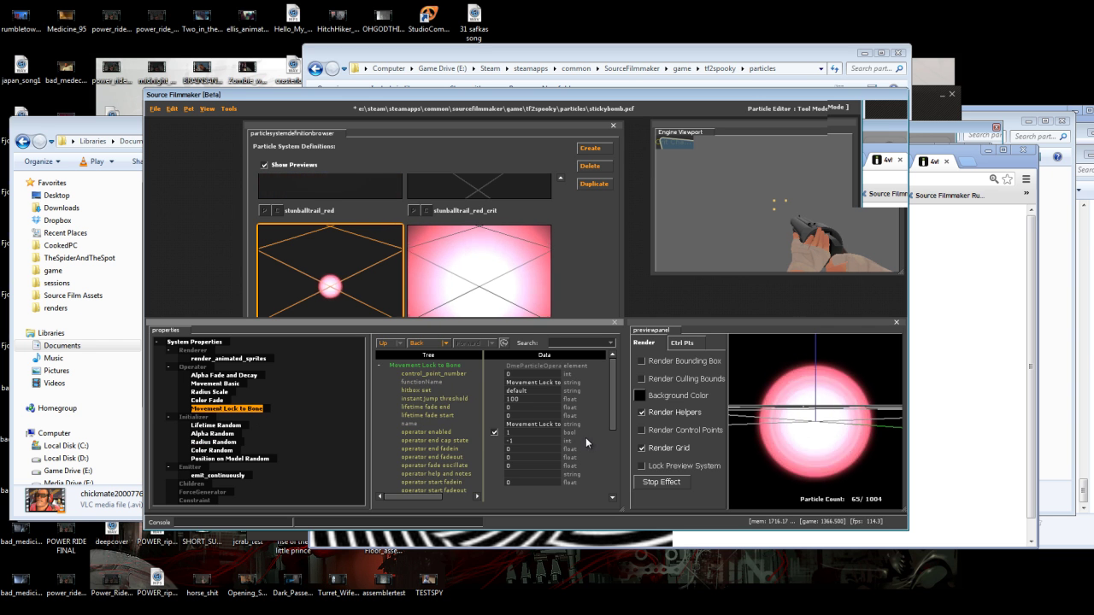
pyautogui.rightClick(231, 412)
pyautogui.click(243, 416)
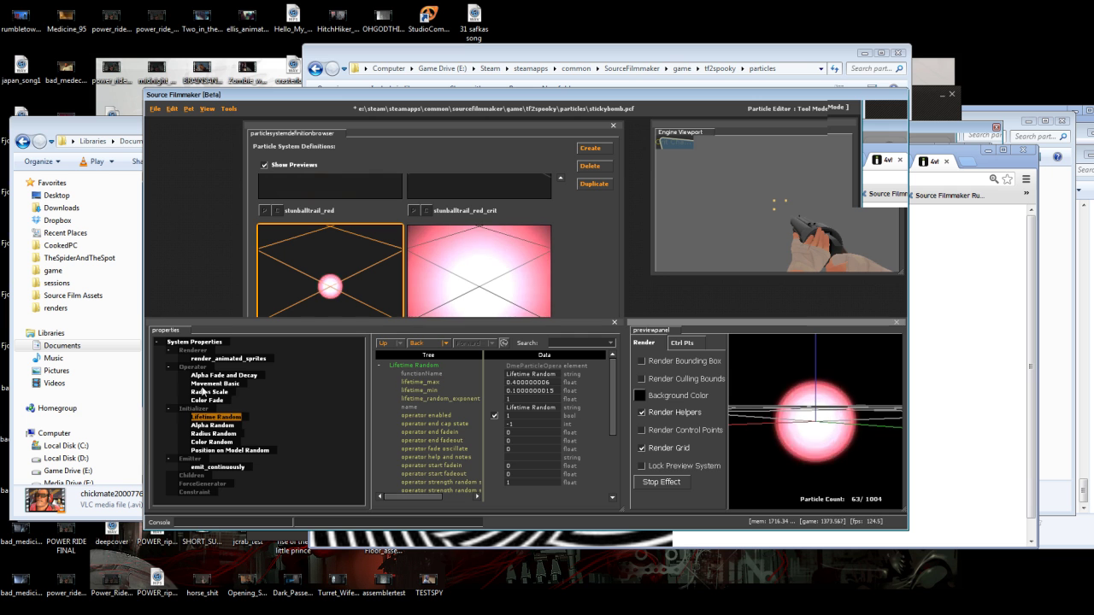
# Set the Movement Basic operator's gravity to 0 0 -240
pyautogui.click(215, 382)
pyautogui.doubleClick(548, 390)
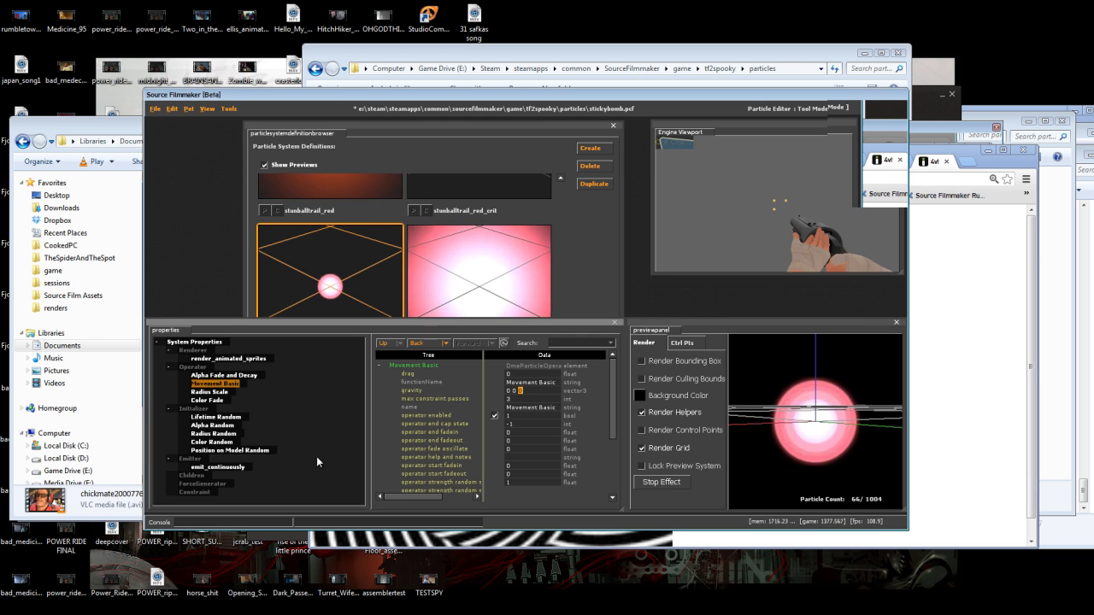
pyautogui.press('BackSpace')
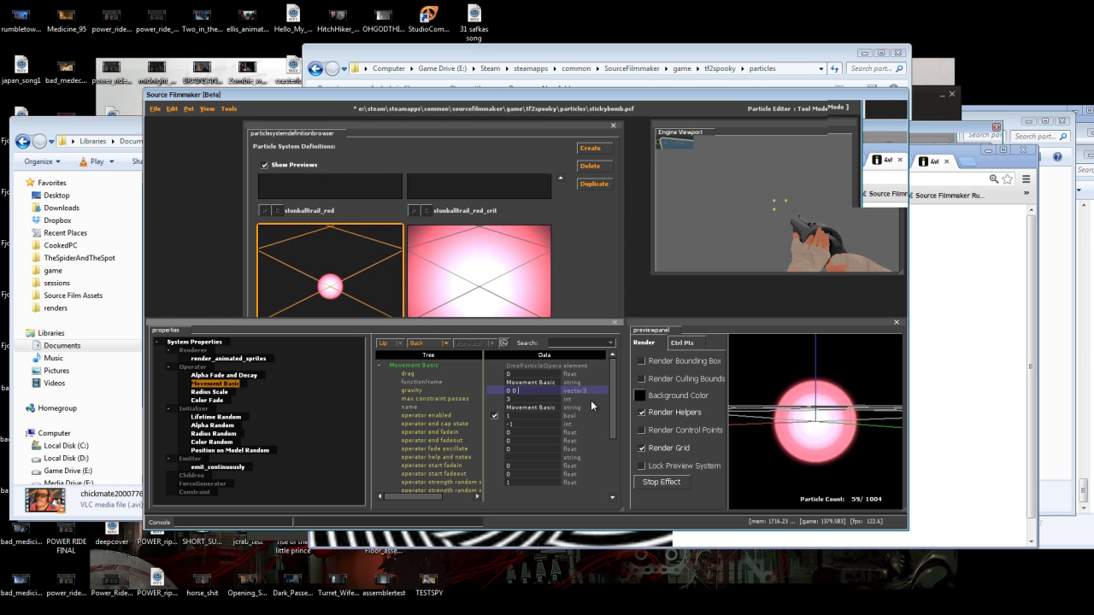
pyautogui.write('-240')
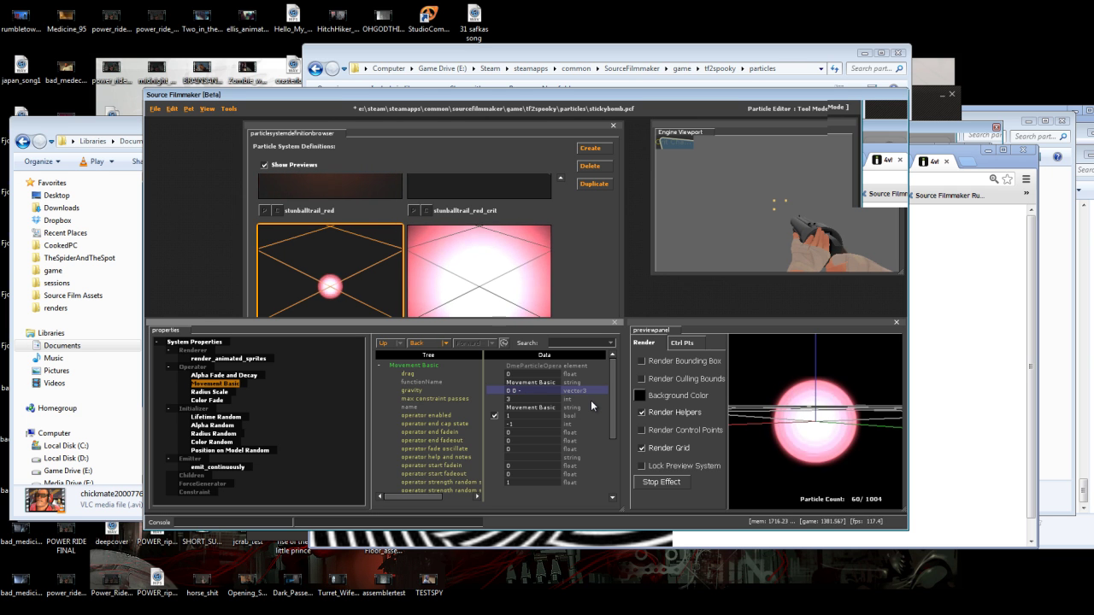
pyautogui.press('Return')
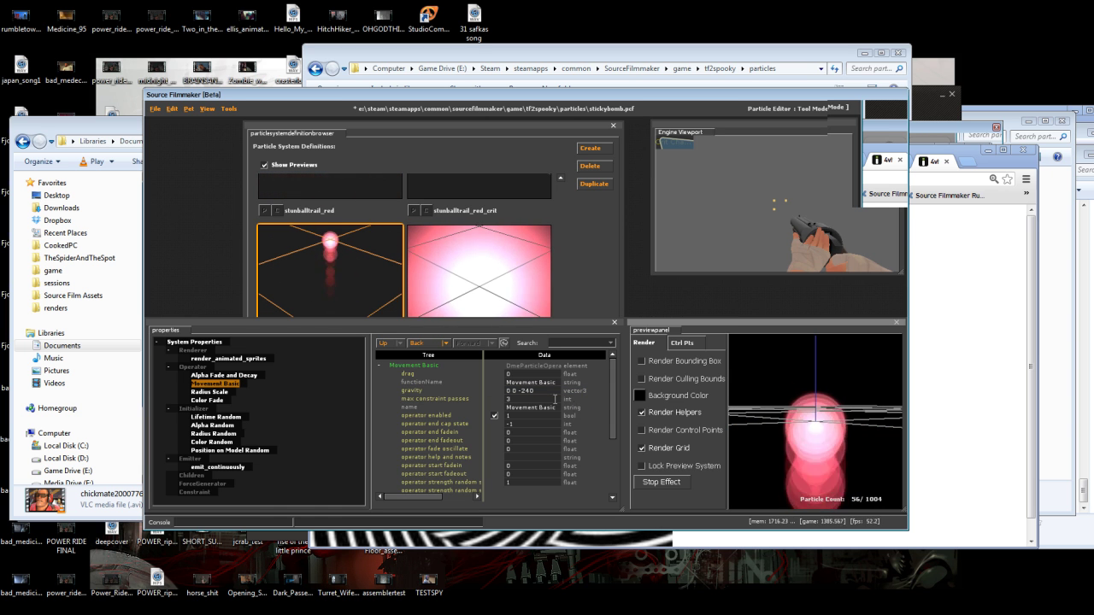
# Set Movement Basic's gravity to 0 0 -150 and its drag to 0.5
pyautogui.click(548, 390)
pyautogui.press('BackSpace')
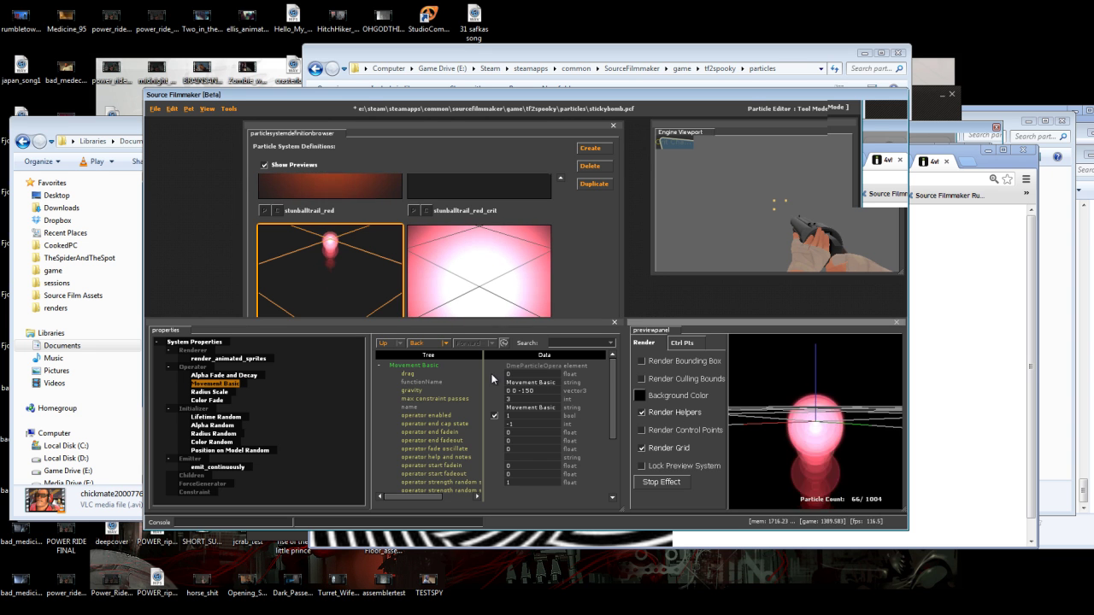
pyautogui.click(544, 374)
pyautogui.write('.5')
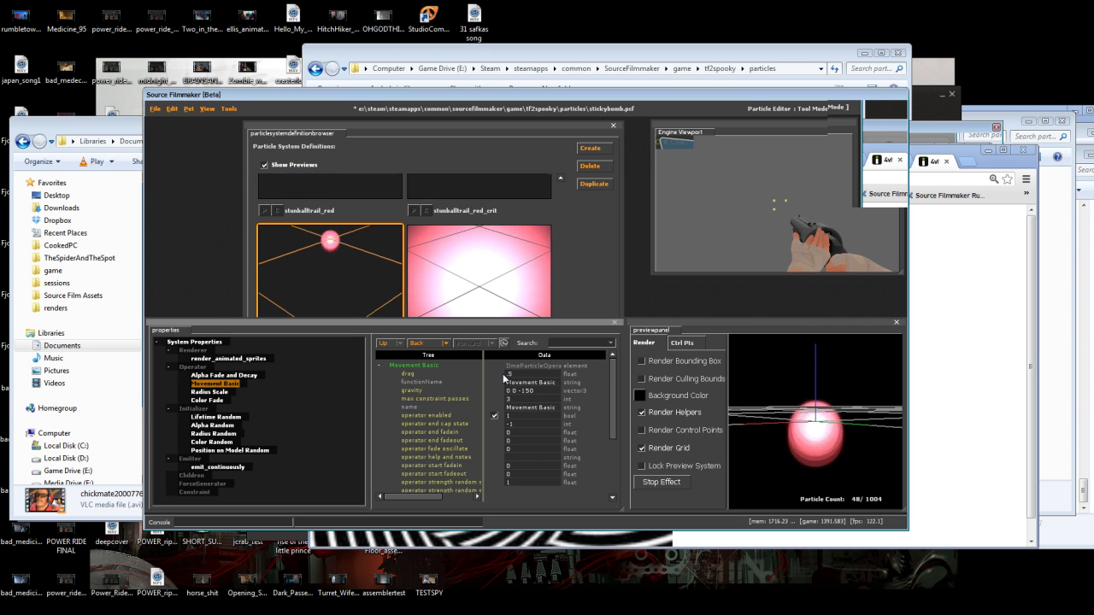
# Set the Lifetime Random initializer's lifetime_min to 1 and lifetime_max to 7
pyautogui.click(228, 417)
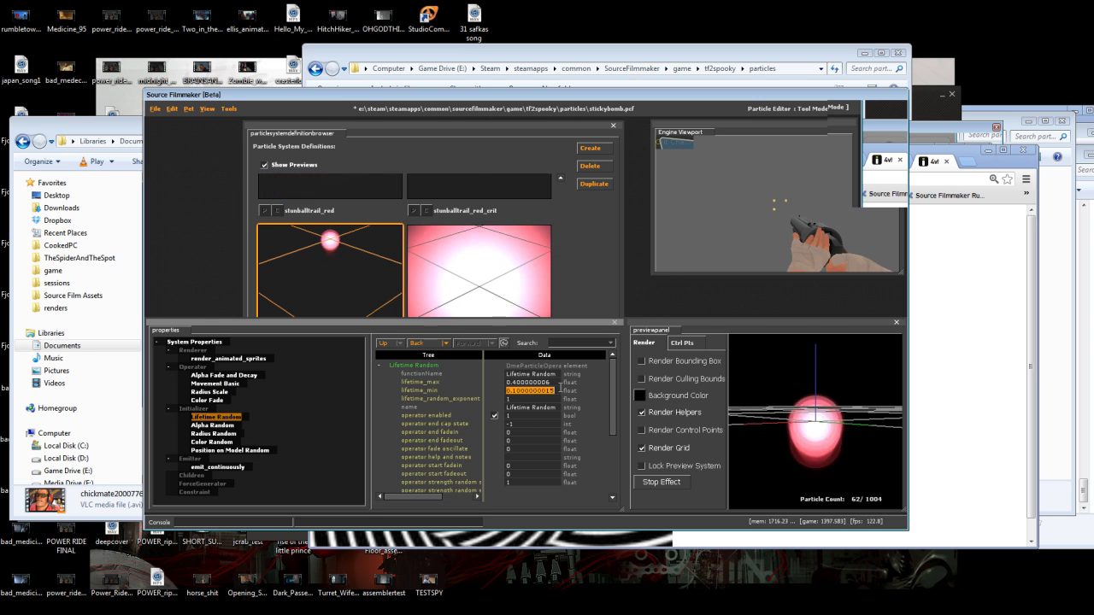
pyautogui.write('1')
pyautogui.click(532, 382)
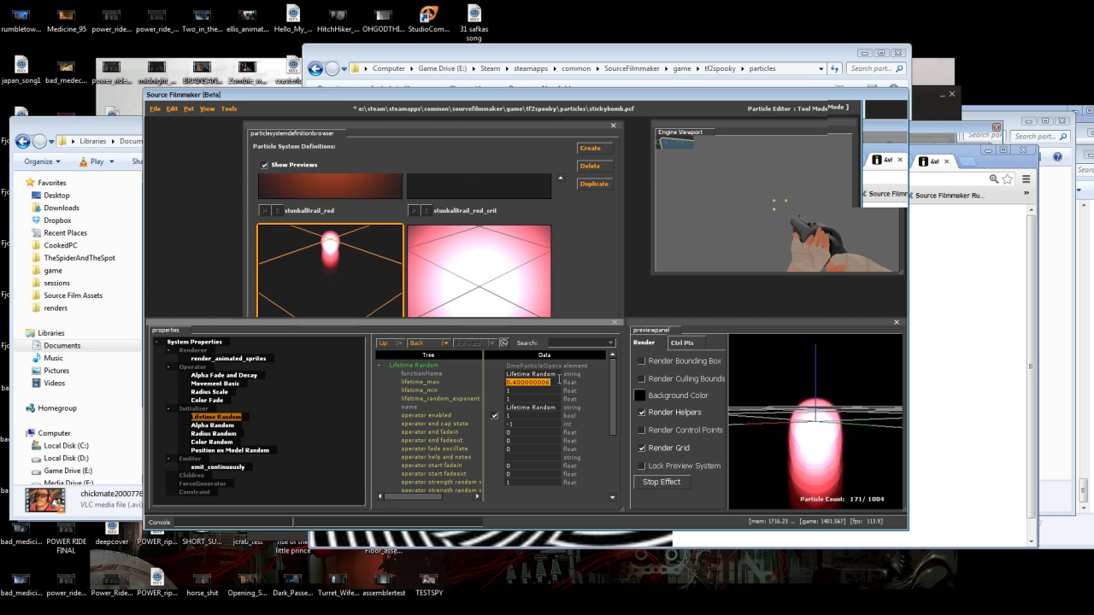
pyautogui.write('7')
pyautogui.press('Return')
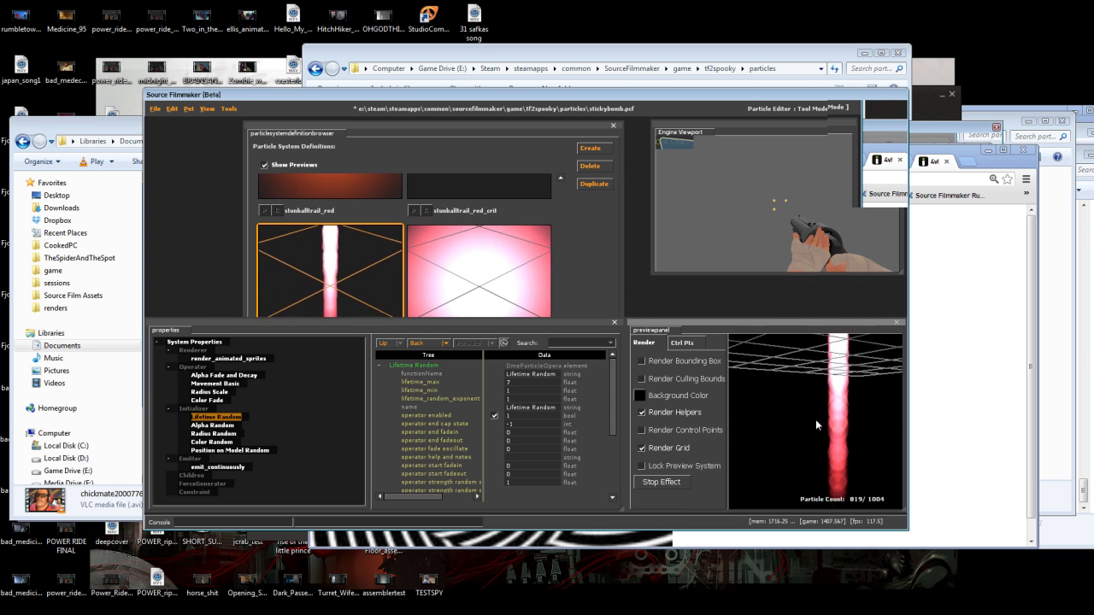
# Set the Alpha Random initializer's alpha_min to 10 and alpha_max to 50, and check the particles in the preview
pyautogui.click(211, 425)
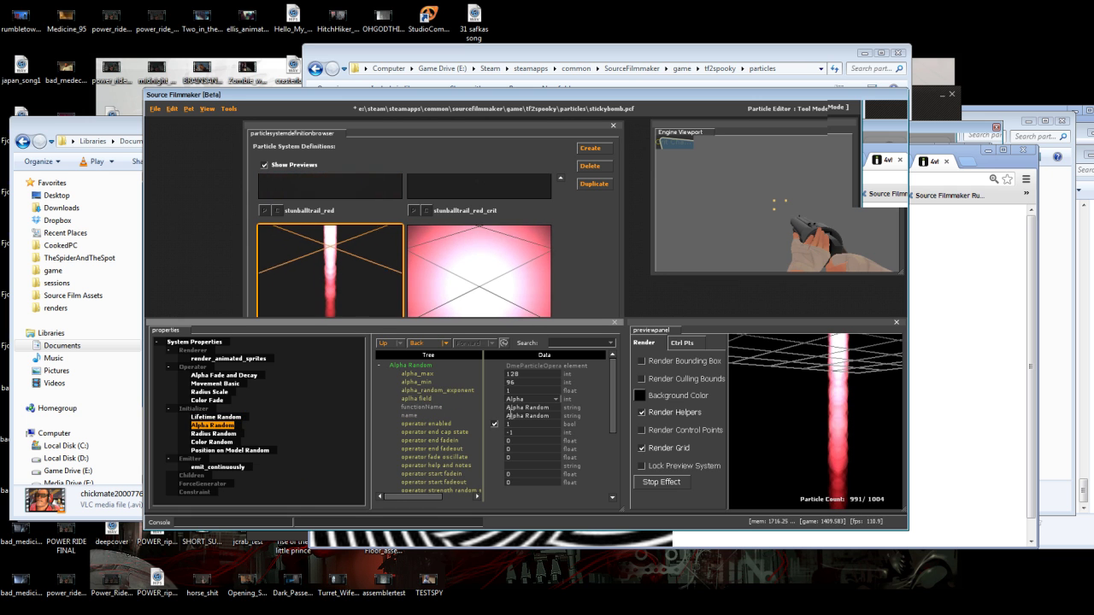
pyautogui.doubleClick(521, 382)
pyautogui.write('10')
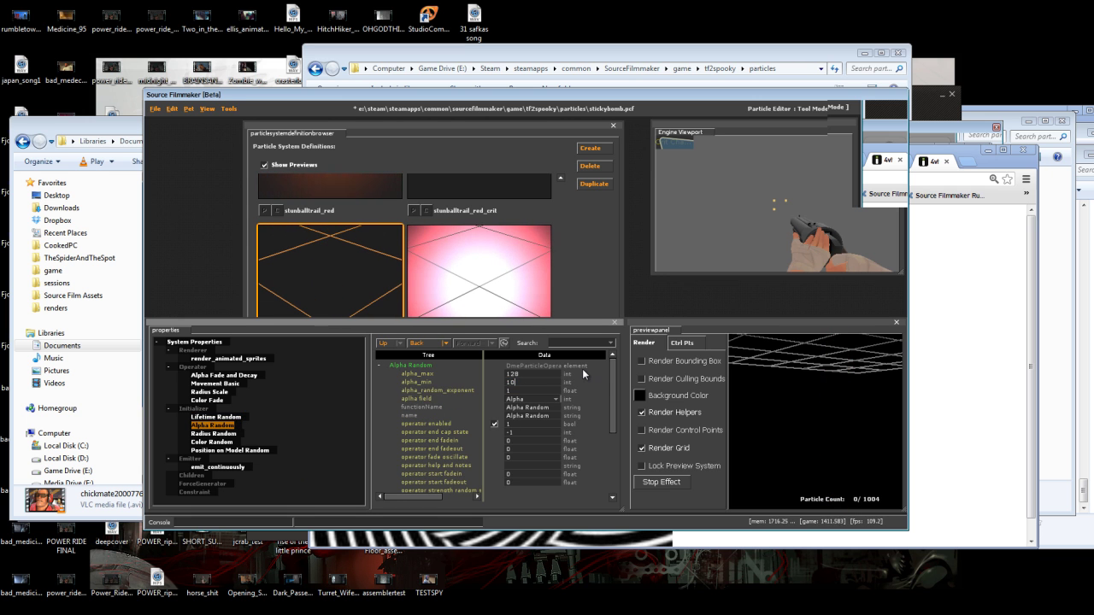
pyautogui.doubleClick(550, 372)
pyautogui.write('50')
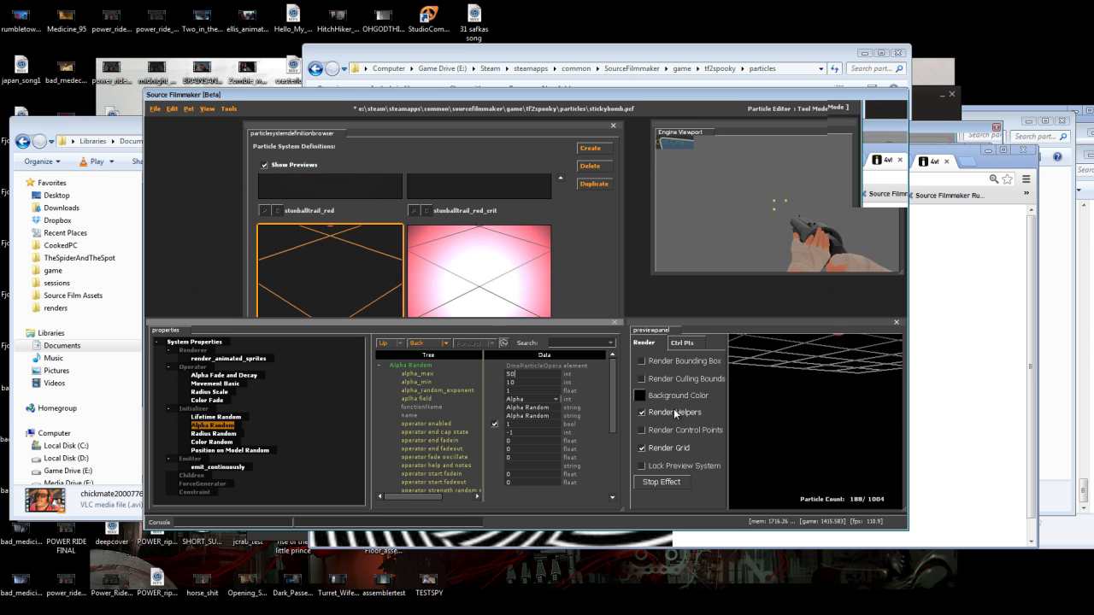
pyautogui.click(815, 380)
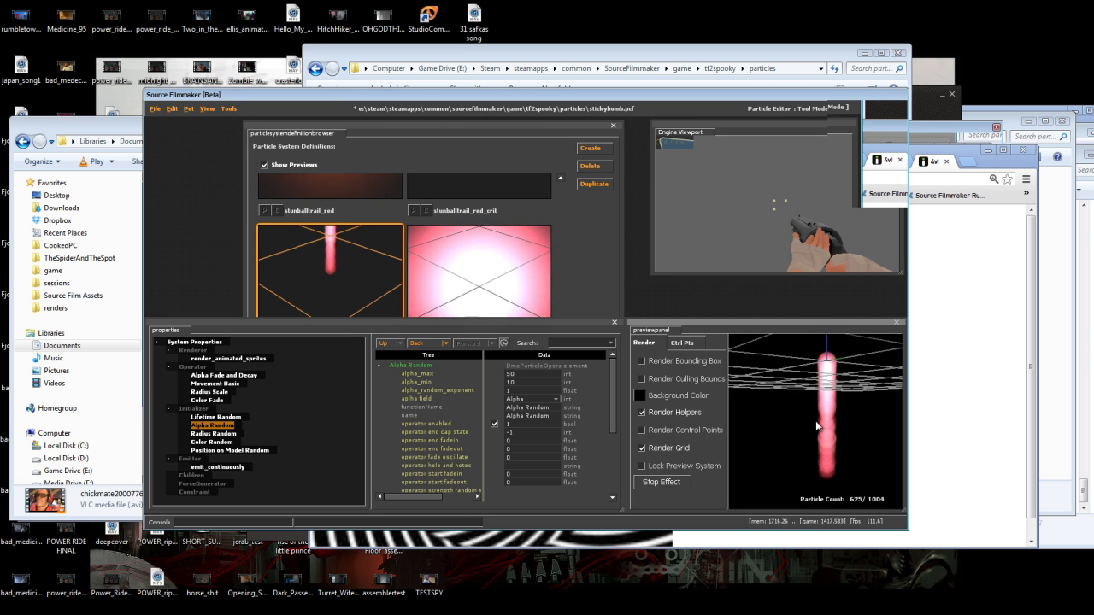
# Set the emit_continuously emitter's emission_rate to 50 for Ubarchimedes_dots and turn off the preview's Render Grid
pyautogui.click(246, 468)
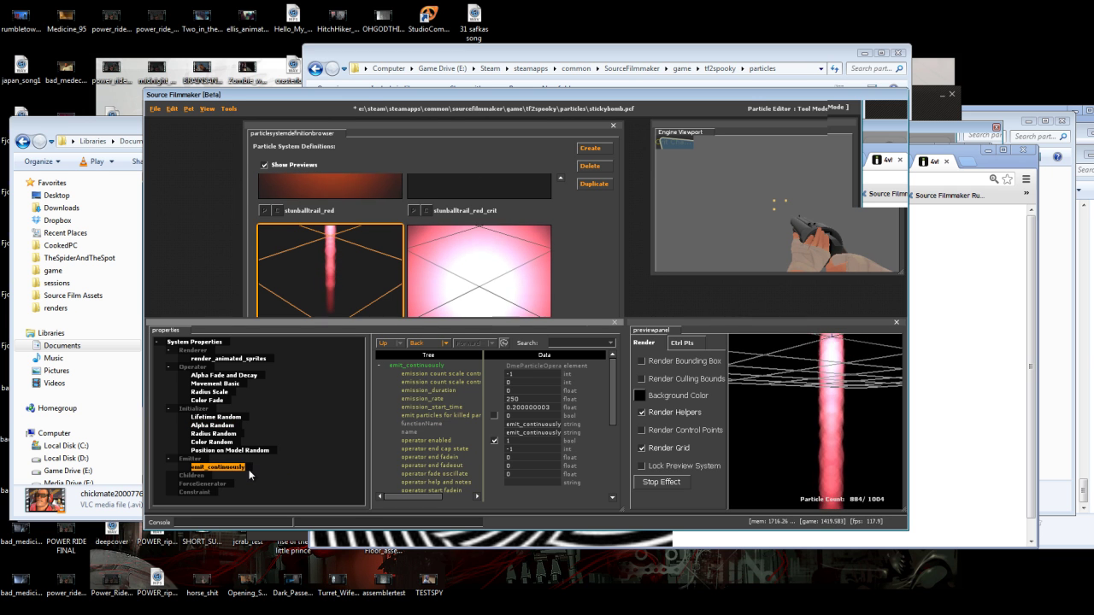
pyautogui.click(641, 447)
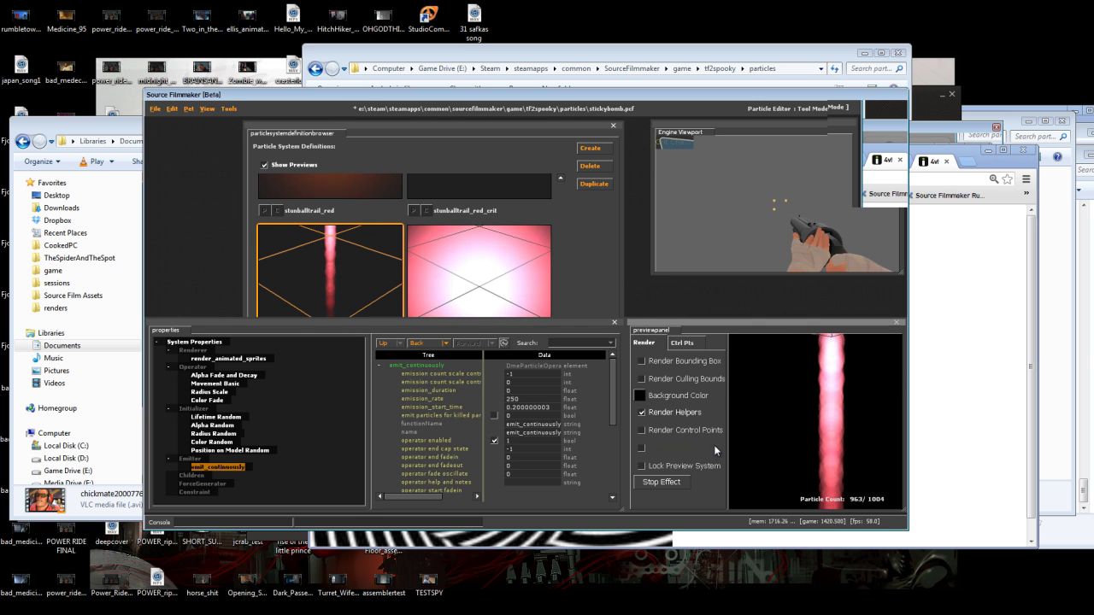
pyautogui.doubleClick(542, 398)
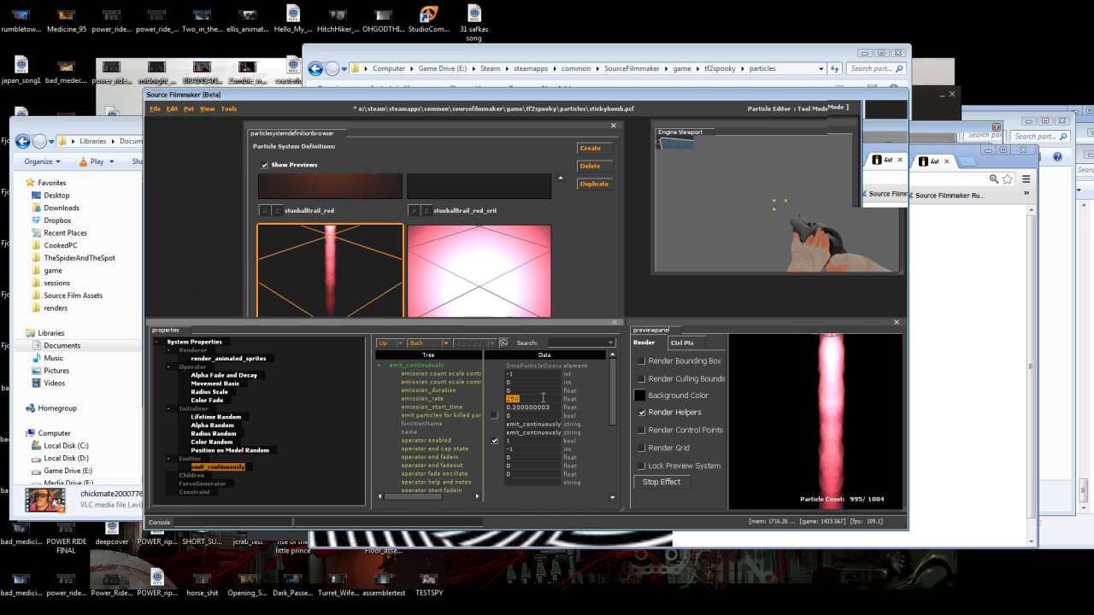
pyautogui.write('50')
pyautogui.press('Return')
pyautogui.click(774, 429)
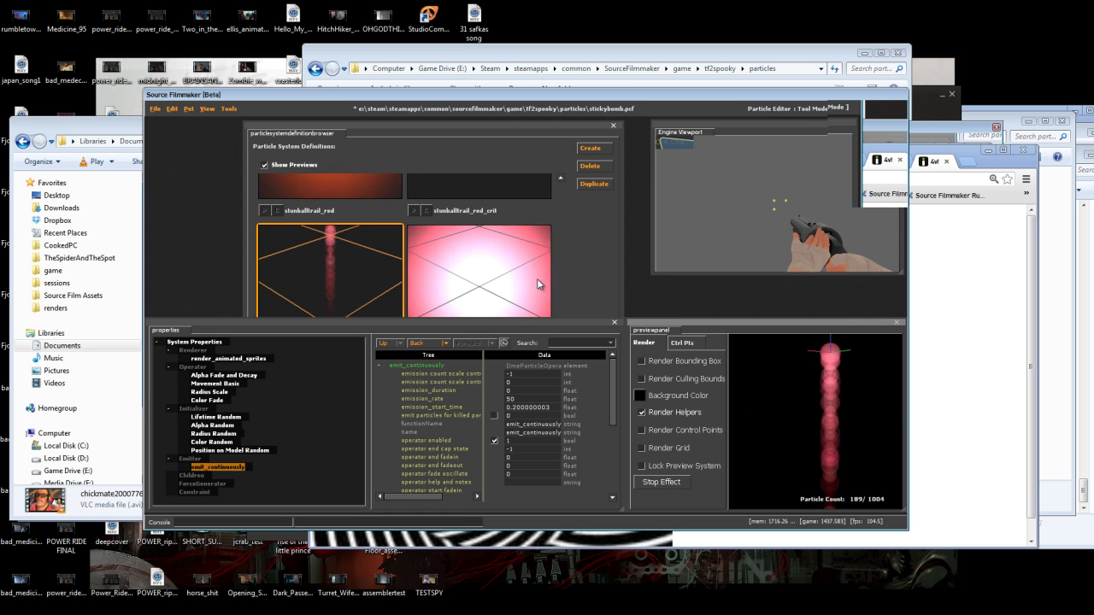
# Add Ubarchimedes_dots as a child particle system of Ubarchimedes_prime
pyautogui.click(481, 284)
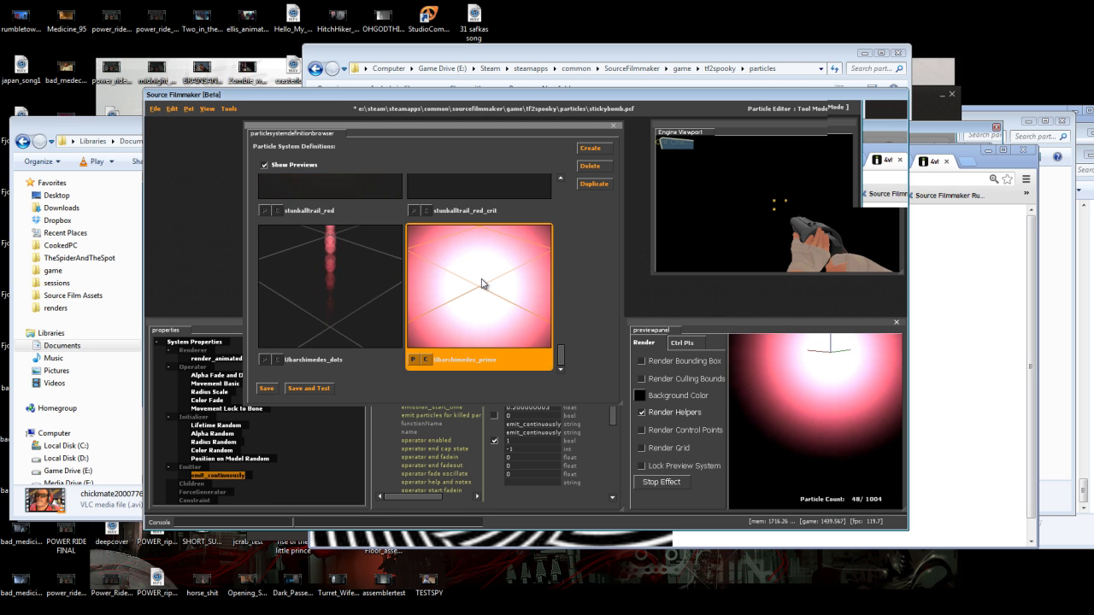
pyautogui.moveTo(409, 123); pyautogui.dragTo(400, 119)
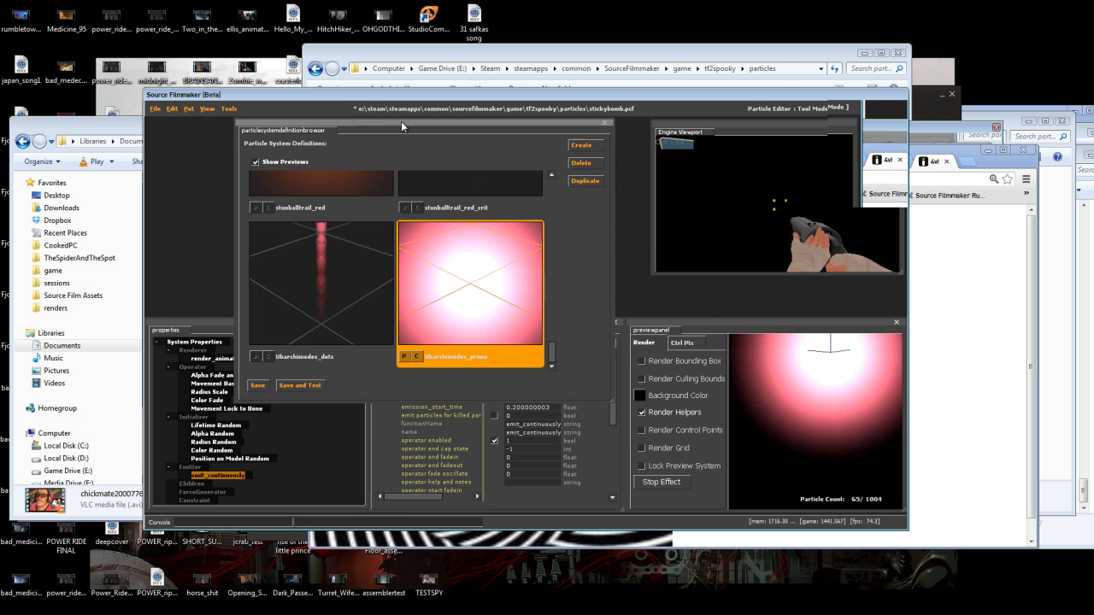
pyautogui.click(282, 453)
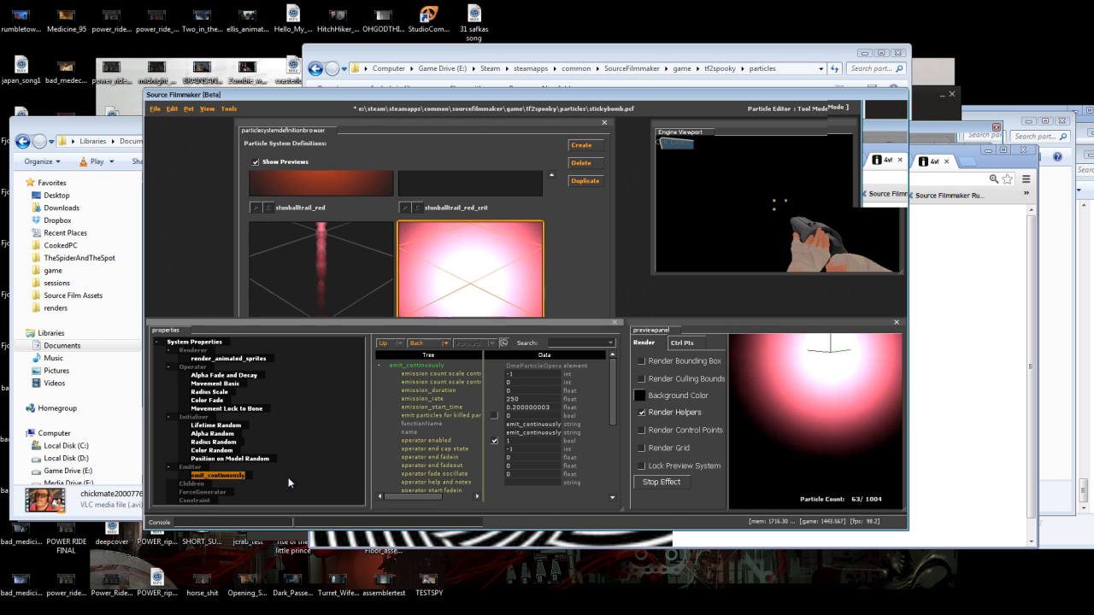
pyautogui.click(195, 492)
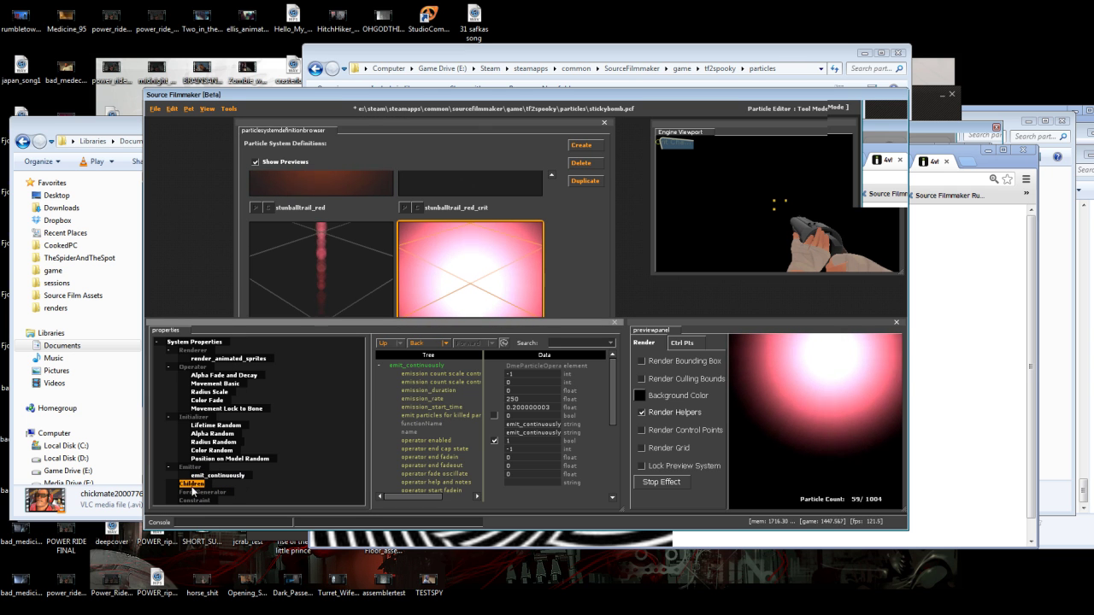
pyautogui.click(213, 480)
pyautogui.click(547, 338)
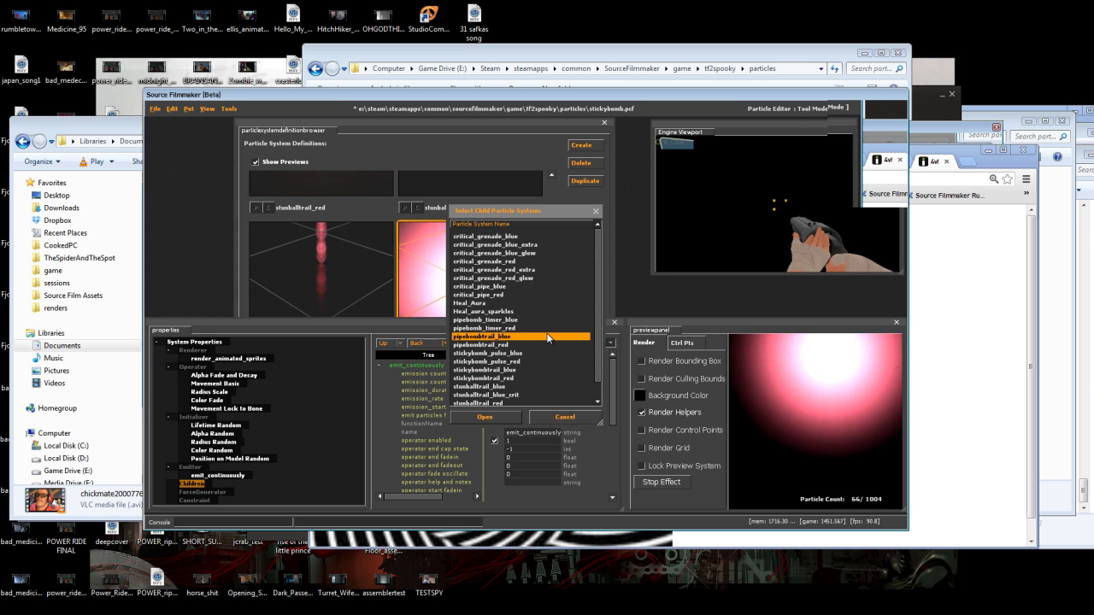
pyautogui.scroll(-1, 507, 375)
pyautogui.click(495, 402)
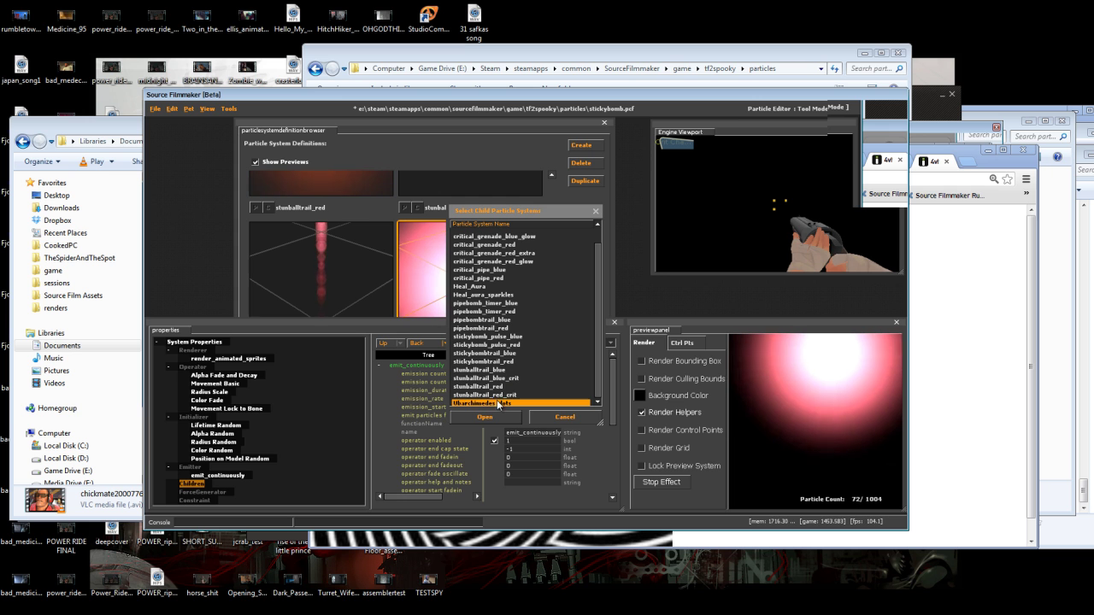
pyautogui.click(487, 417)
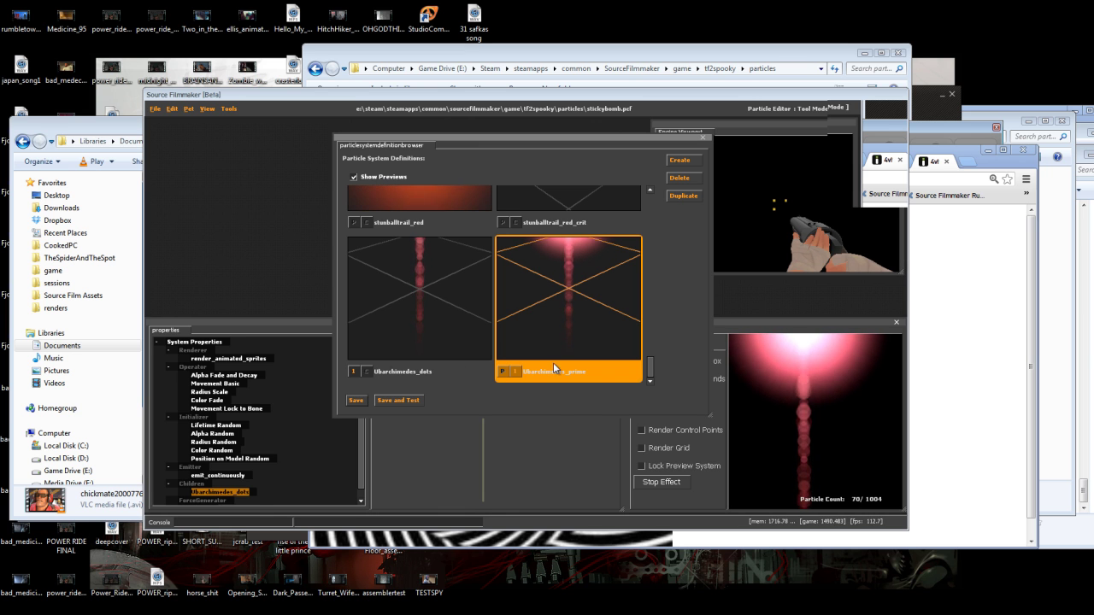
# Compare the Ubarchimedes_dots and Ubarchimedes_prime previews and check the dots child within the prime system
pyautogui.click(358, 317)
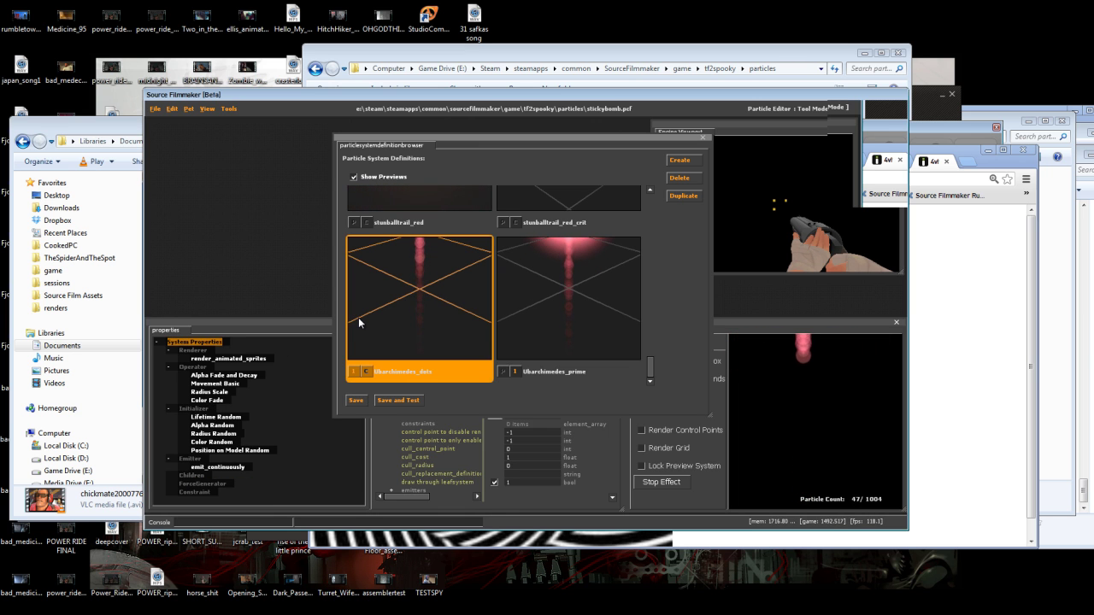
pyautogui.click(528, 324)
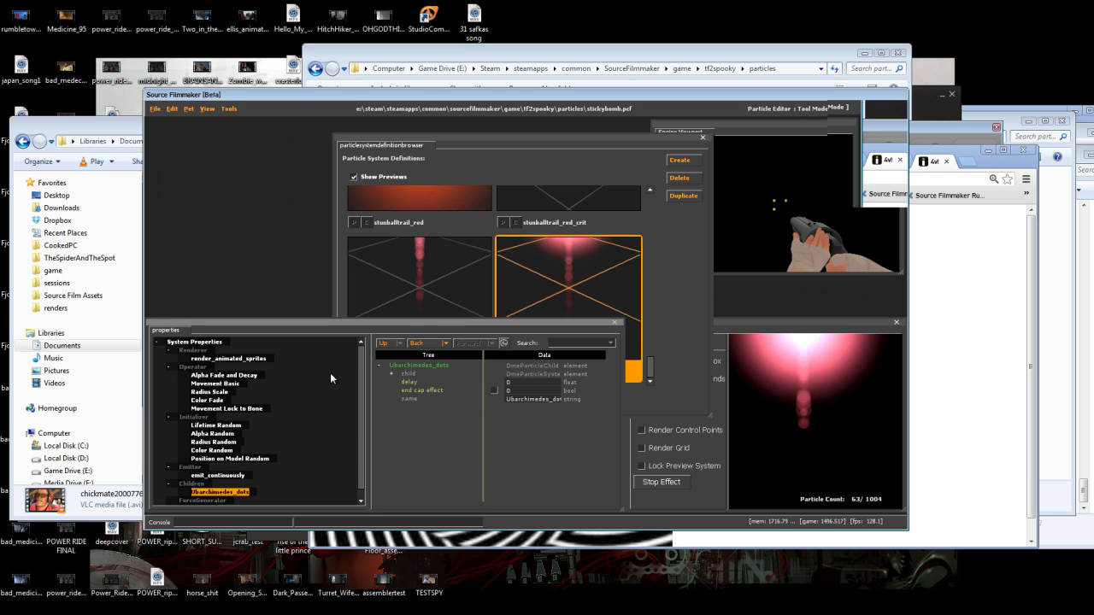
pyautogui.click(413, 298)
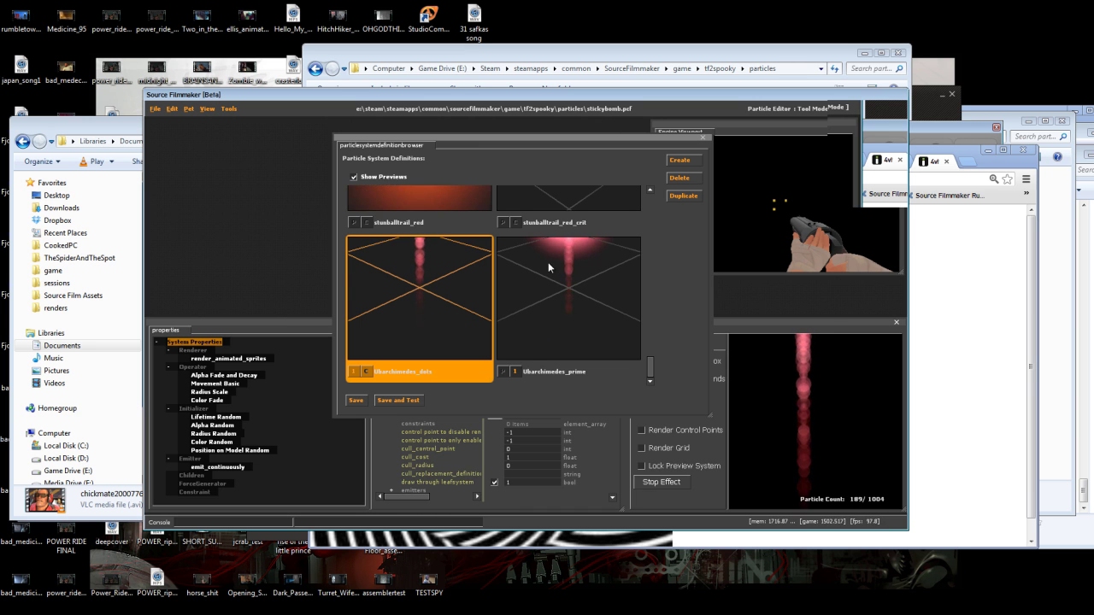
pyautogui.click(506, 283)
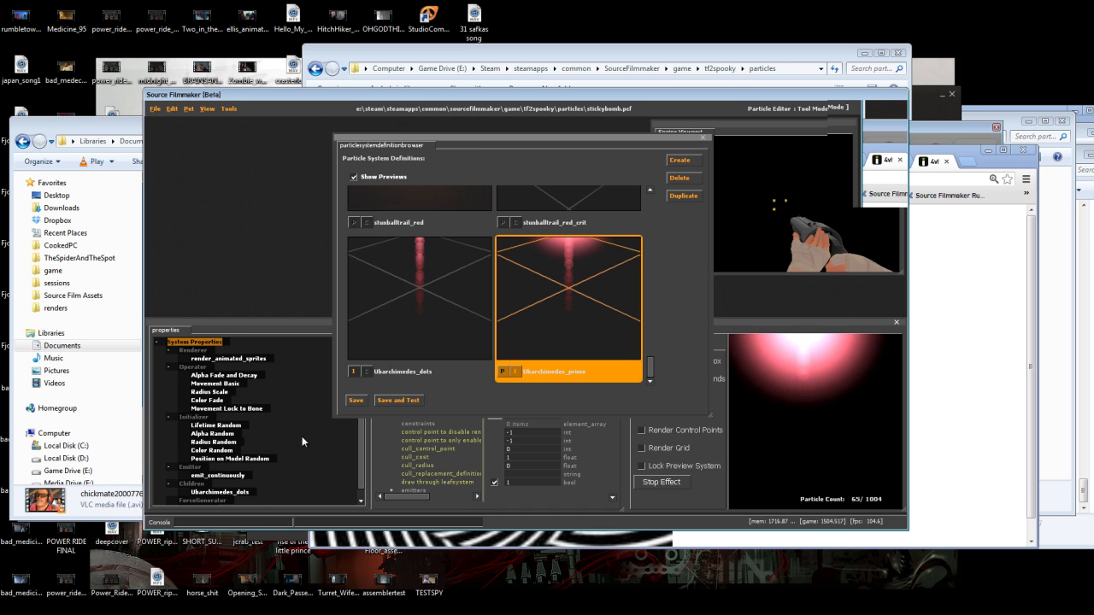
pyautogui.click(243, 492)
pyautogui.click(815, 418)
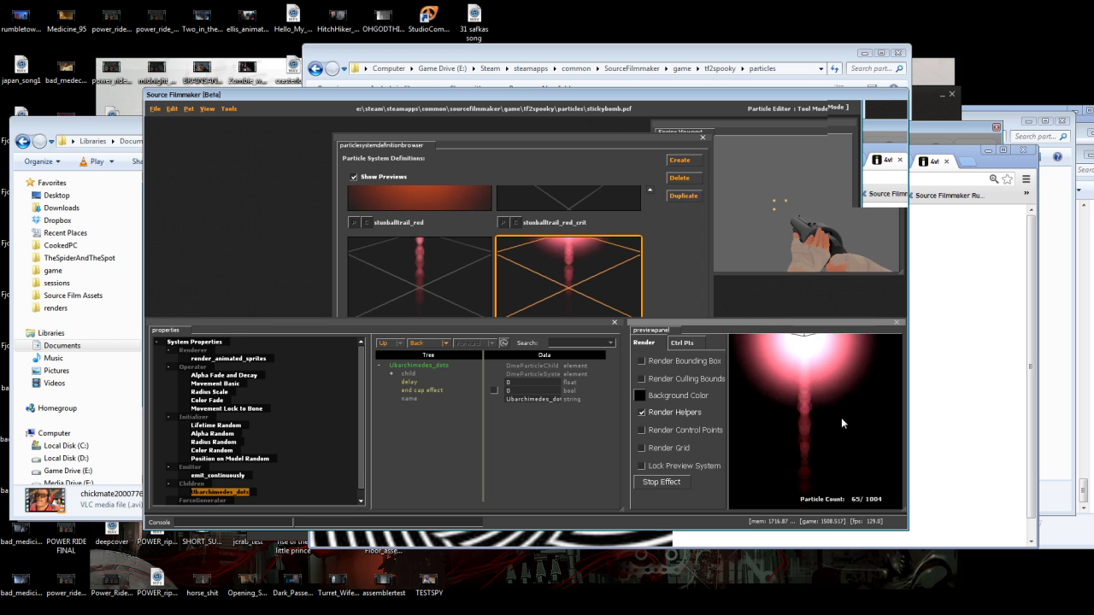
# Return from the Particle Editor to the animation session and play the shot to check the aura in the Primary Viewport
pyautogui.click(229, 109)
pyautogui.click(238, 122)
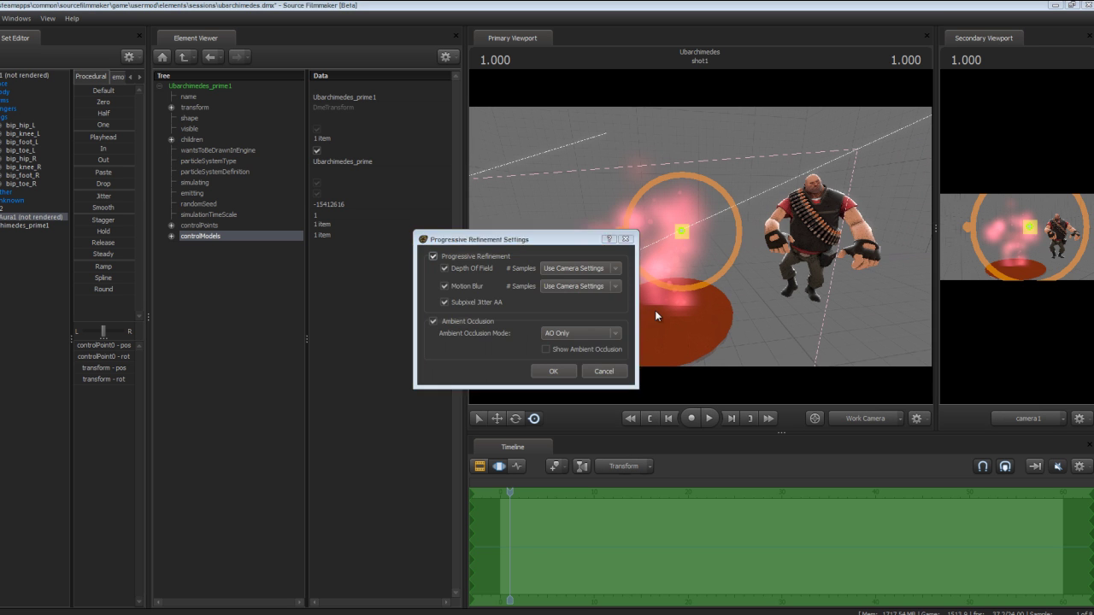
pyautogui.click(605, 373)
pyautogui.rightClick(734, 336)
pyautogui.moveTo(715, 328); pyautogui.dragTo(700, 241)
pyautogui.press('space')
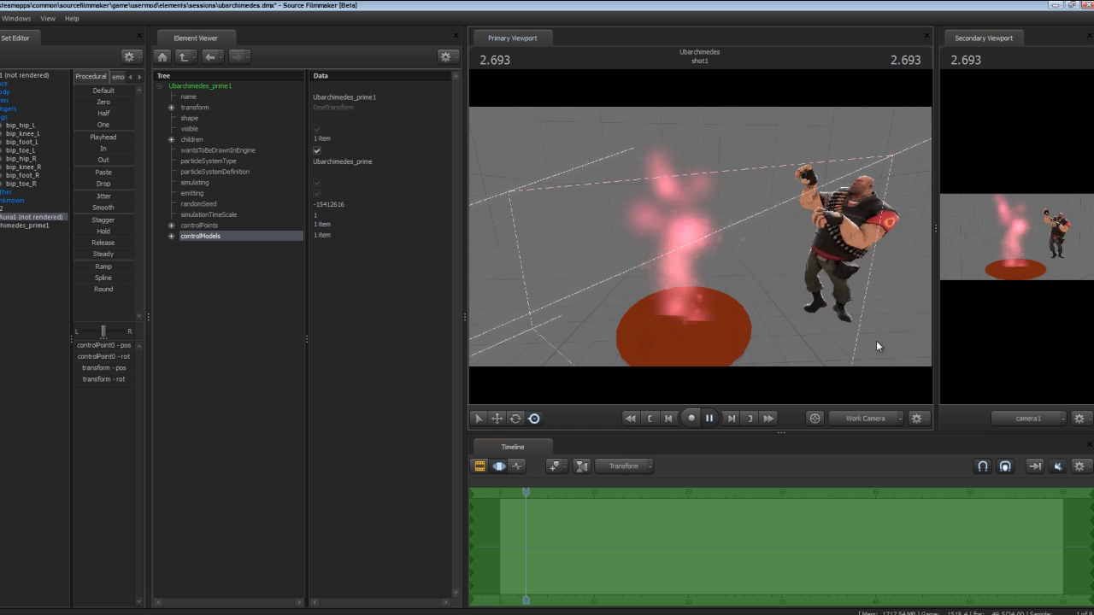
# Move in closer to the aura and replay the shot from about 2.75 seconds to inspect the falling dots
pyautogui.moveTo(905, 358); pyautogui.dragTo(700, 236)
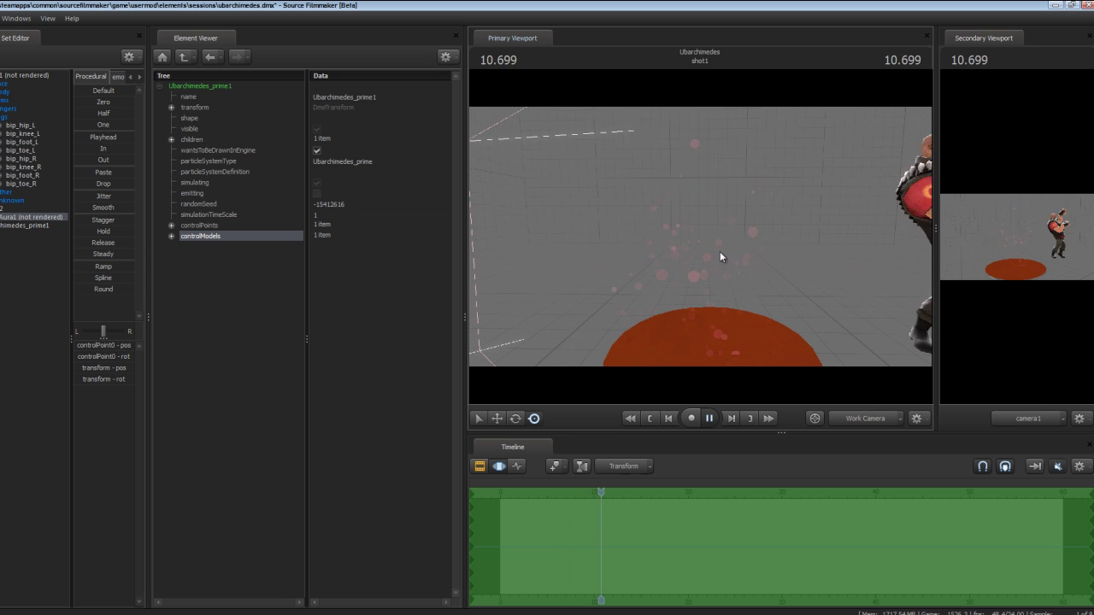
pyautogui.press('space')
pyautogui.moveTo(588, 493); pyautogui.dragTo(525, 491)
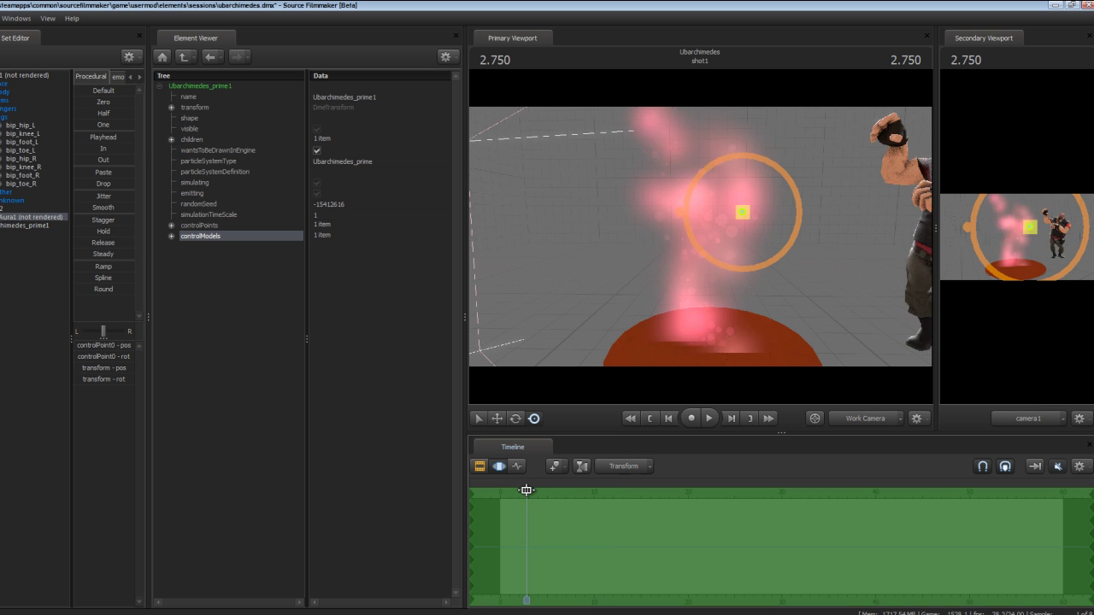
pyautogui.press('space')
pyautogui.press('space')
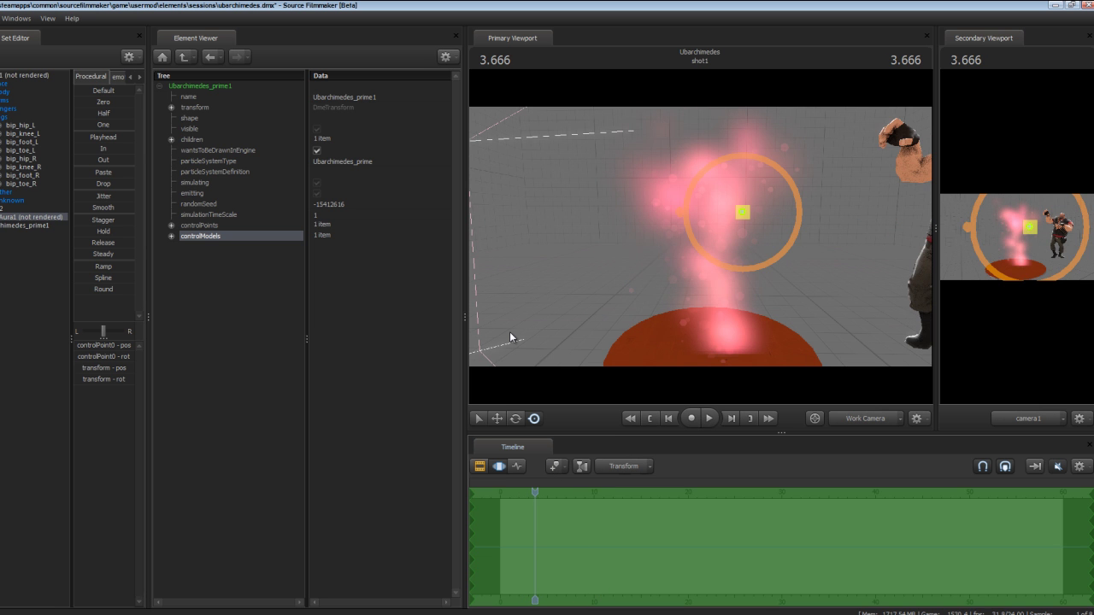
pyautogui.press('space')
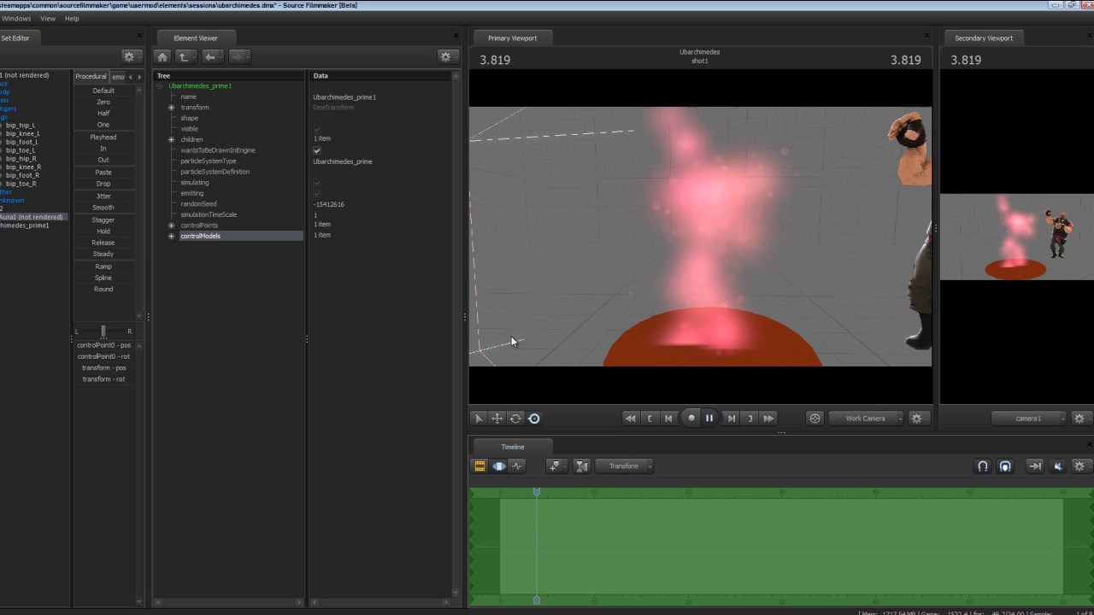
pyautogui.press('space')
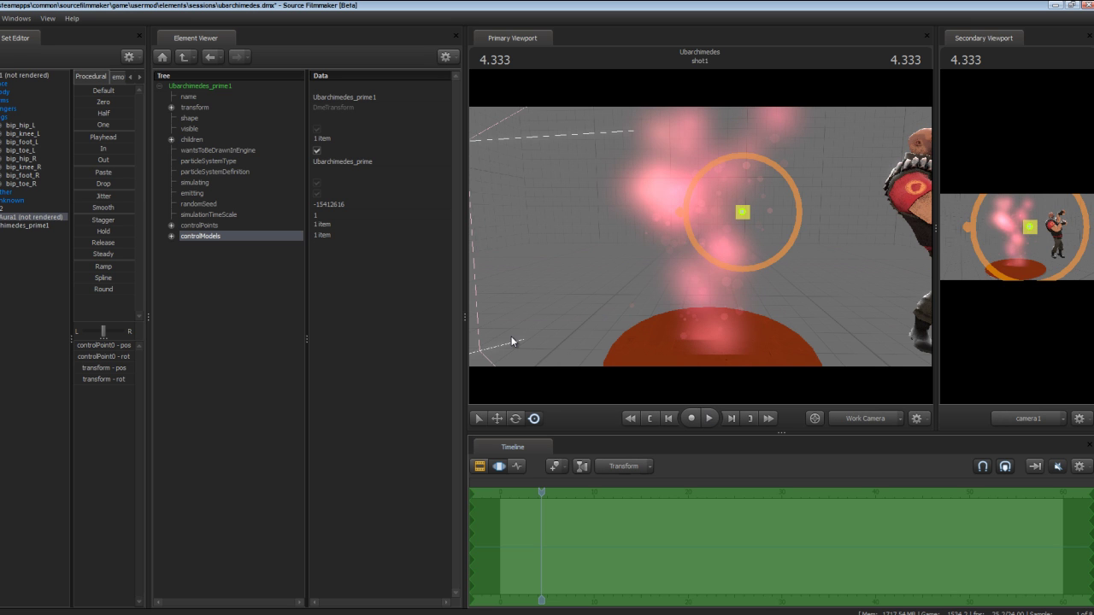